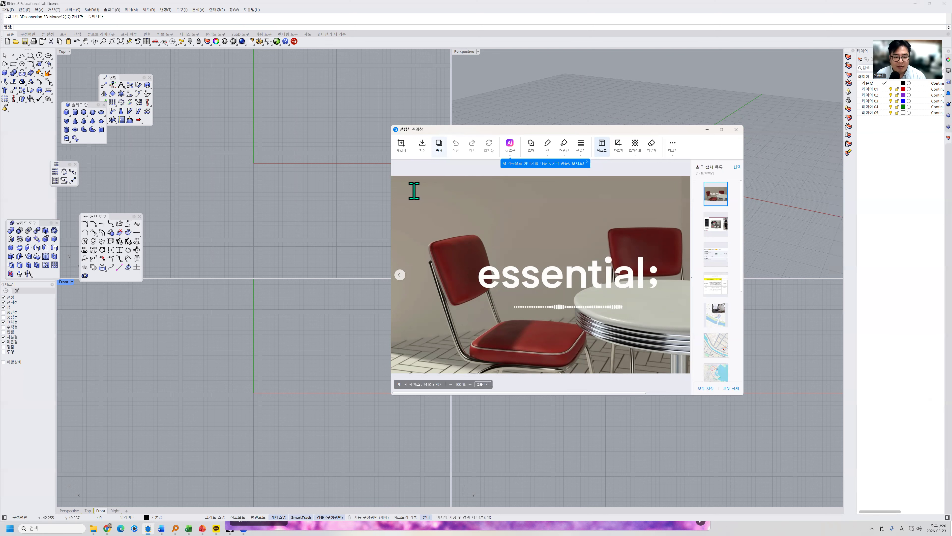
Step: Place the captured chair image as a picture in the Top viewport by setting two opposite corners
click(310, 203)
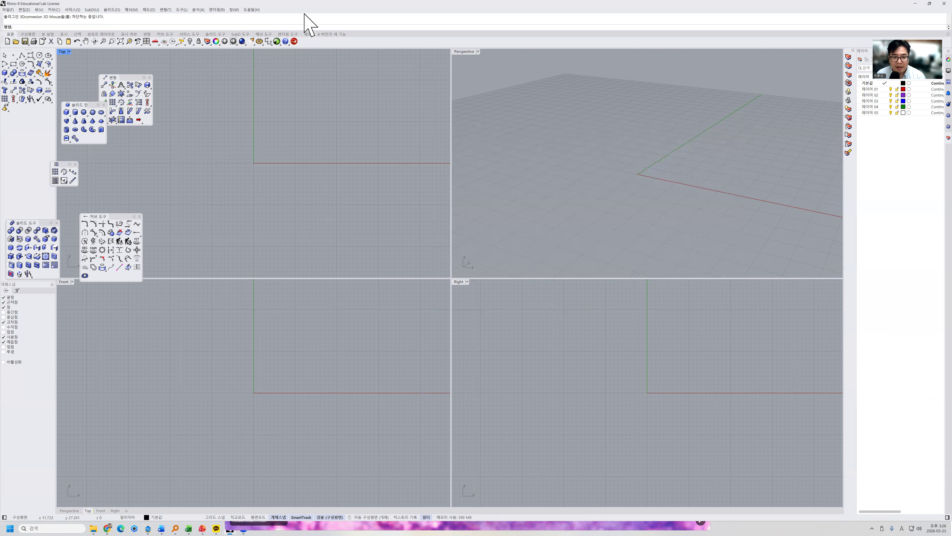
drag(305, 7, 375, 25)
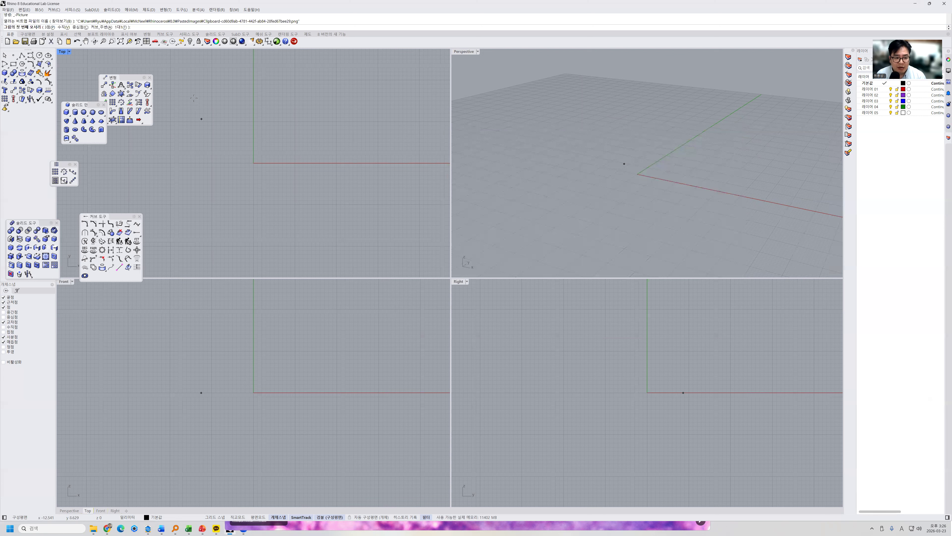
click(194, 94)
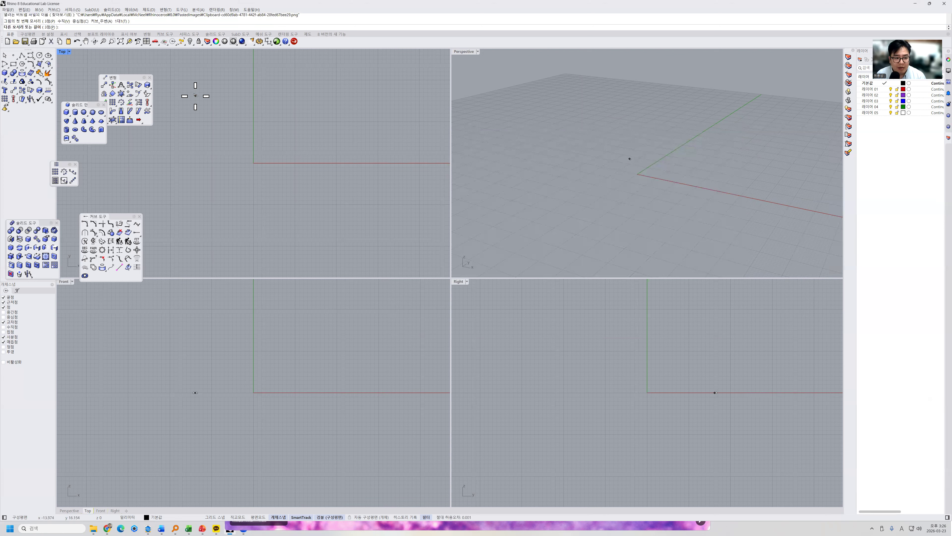
click(361, 217)
scroll(334, 185, down, 1)
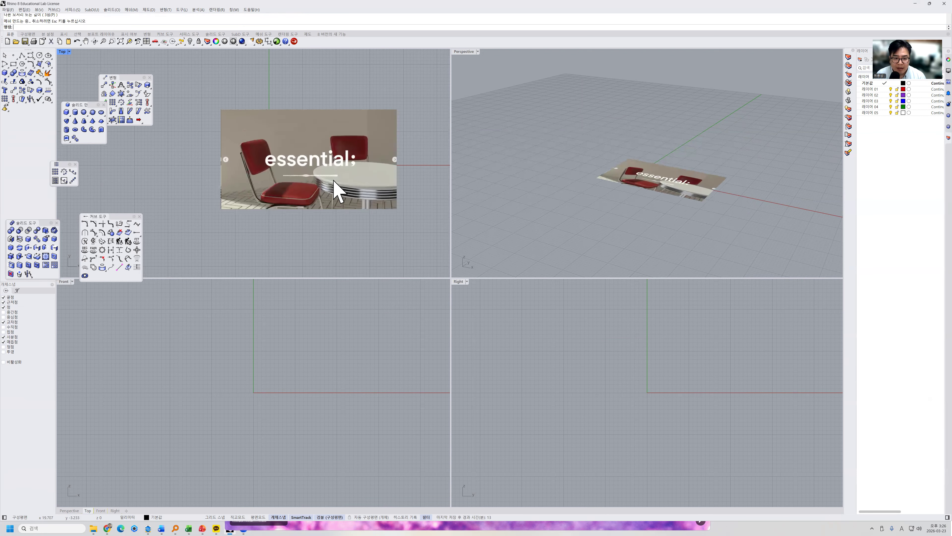
Step: Move the chair picture up and to the left, away from the origin, in the Top viewport
scroll(404, 261, down, 1)
drag(384, 226, 230, 113)
click(292, 147)
right_drag(355, 147, 310, 153)
click(317, 145)
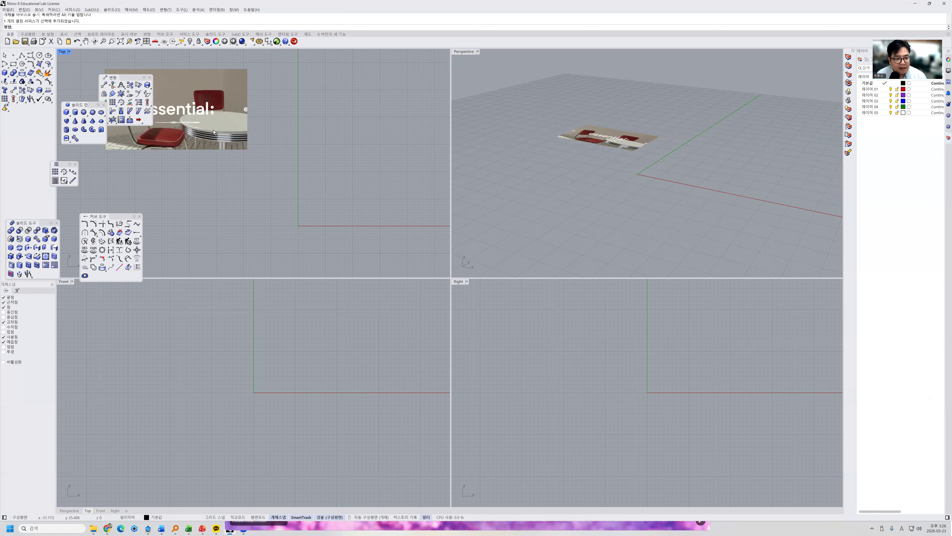
right_drag(286, 164, 283, 183)
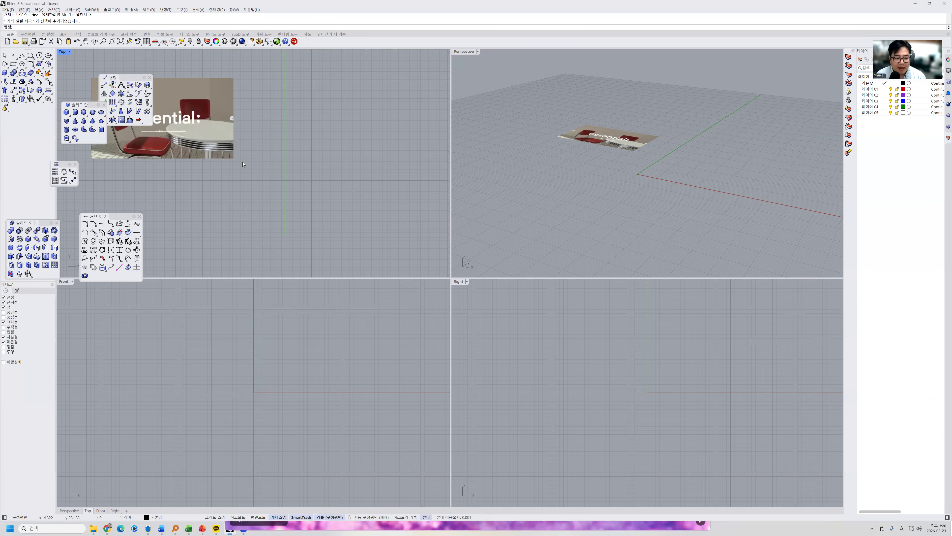
drag(212, 140, 189, 121)
right_drag(325, 175, 412, 211)
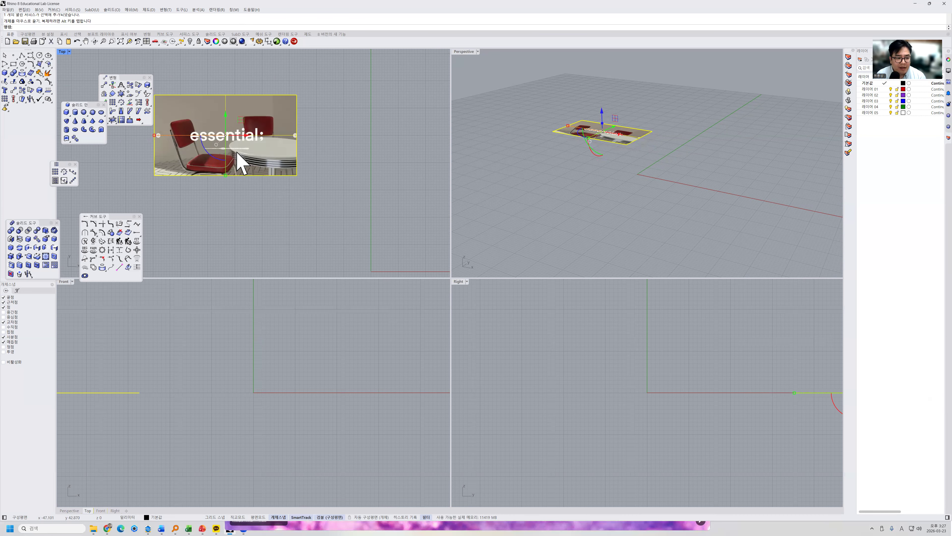
Step: Scale up the chair picture to roughly twice its size and reposition it above the X axis in the Top viewport
drag(158, 135, 75, 150)
drag(205, 158, 312, 240)
click(312, 240)
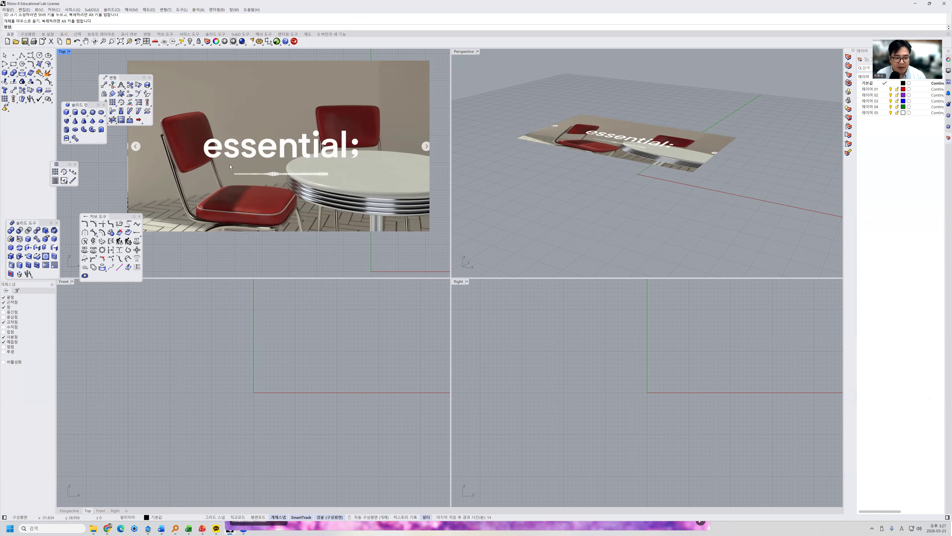
drag(313, 142, 240, 145)
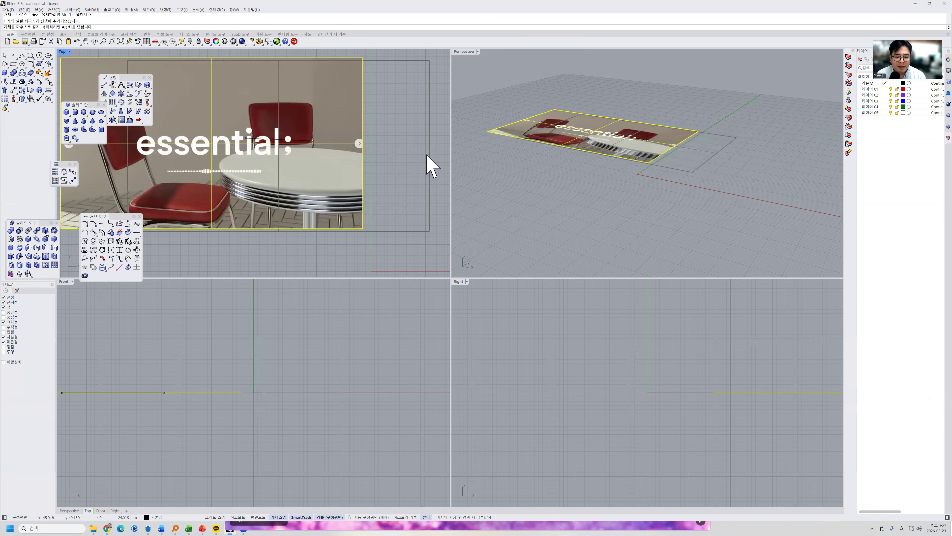
drag(338, 174, 399, 185)
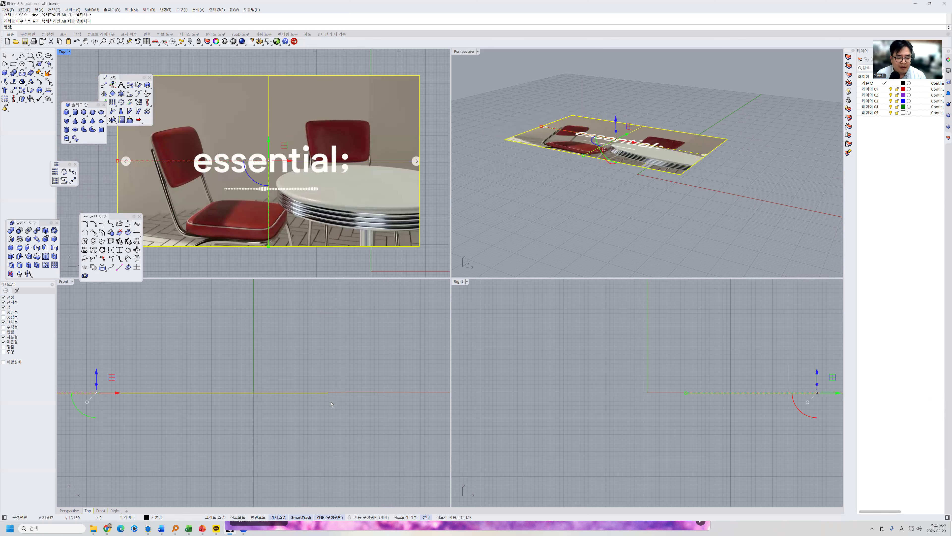
click(270, 319)
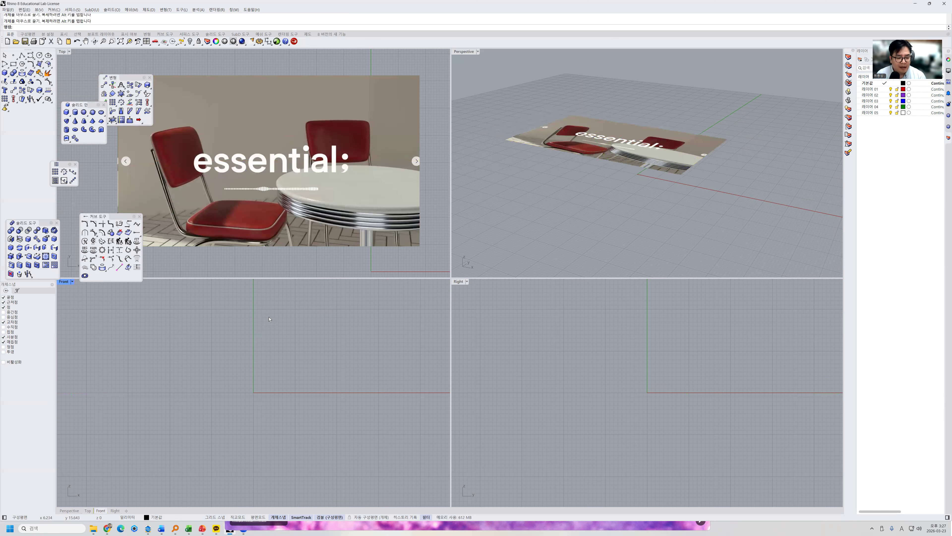
Step: Maximize and restore the Front viewport, then make it taller by shifting its border with the Top viewport
double_click(64, 282)
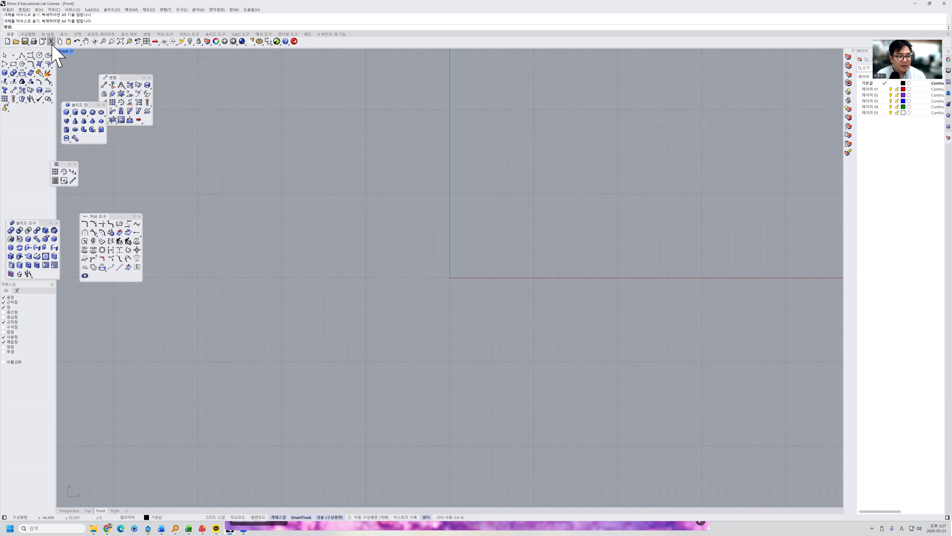
double_click(64, 51)
drag(363, 278, 362, 237)
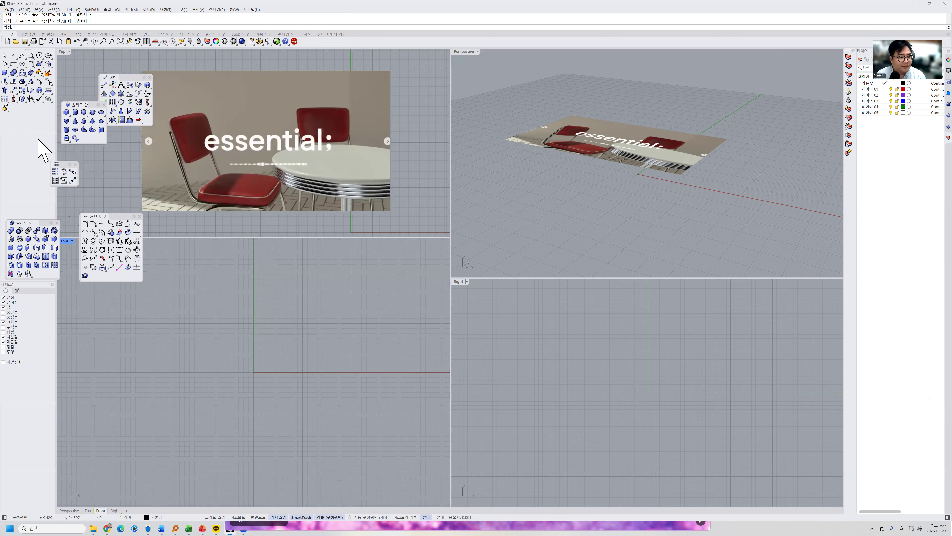
Step: Start a polyline in the Front viewport with a slanted backrest segment and a horizontal segment about 17 mm long
click(22, 56)
click(157, 284)
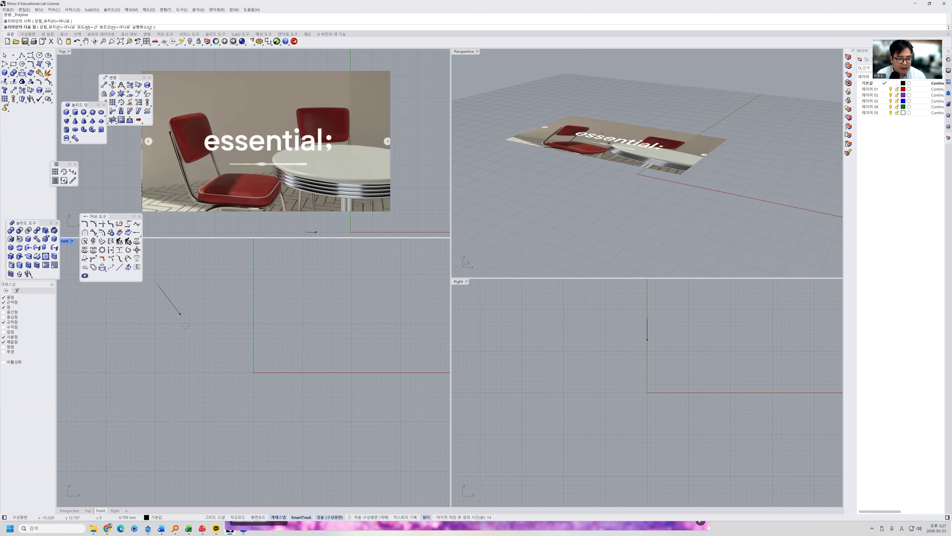
click(183, 381)
key(shift)
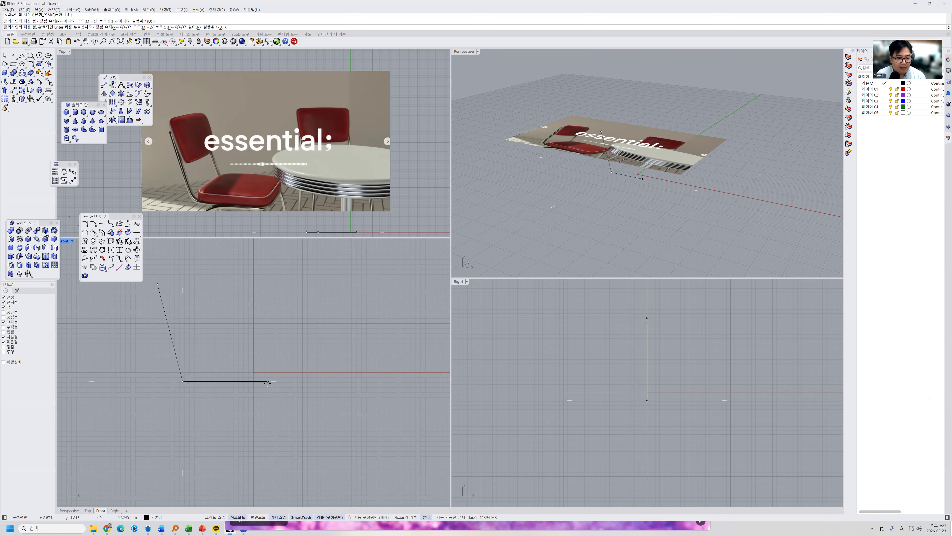
click(268, 382)
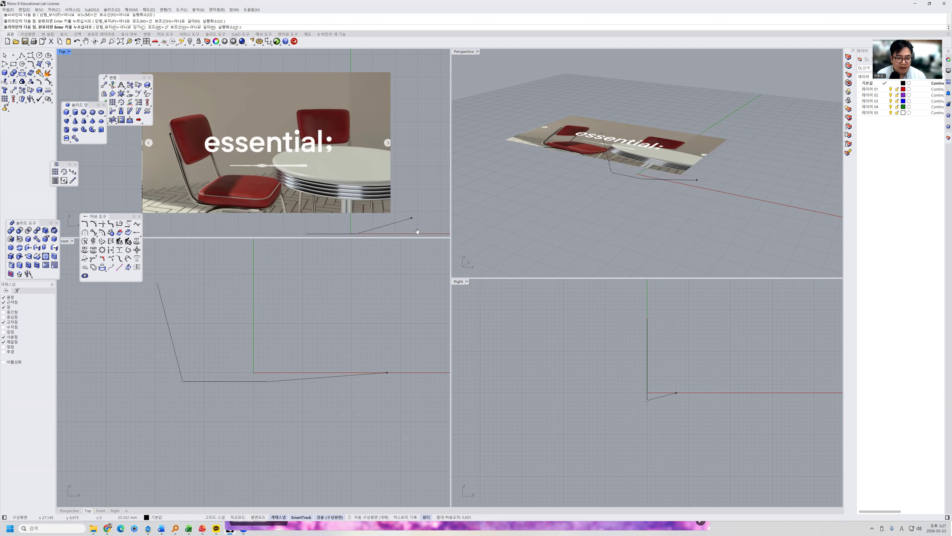
Step: Add a perpendicular segment about 10 mm long in the Top viewport, finish the polyline, and check it in Perspective
right_drag(414, 217, 417, 177)
key(shift)
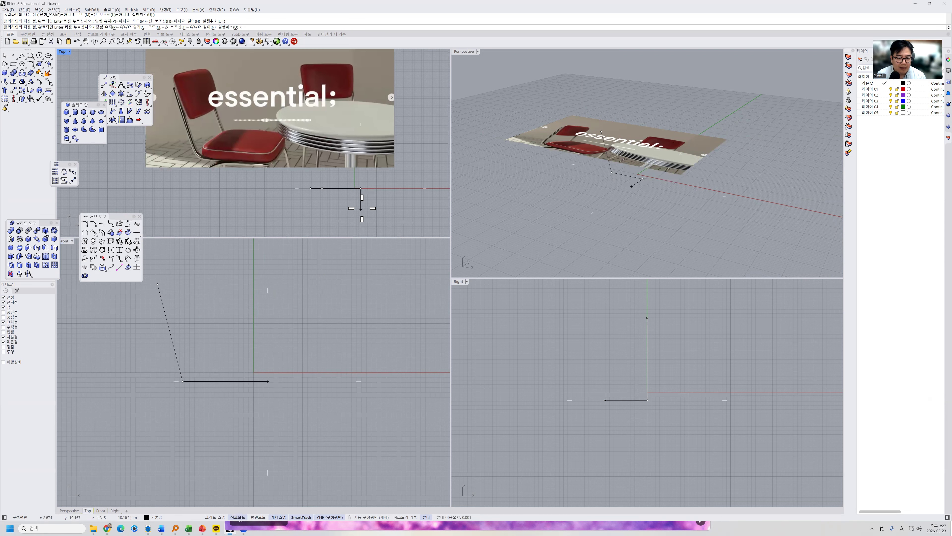
click(362, 212)
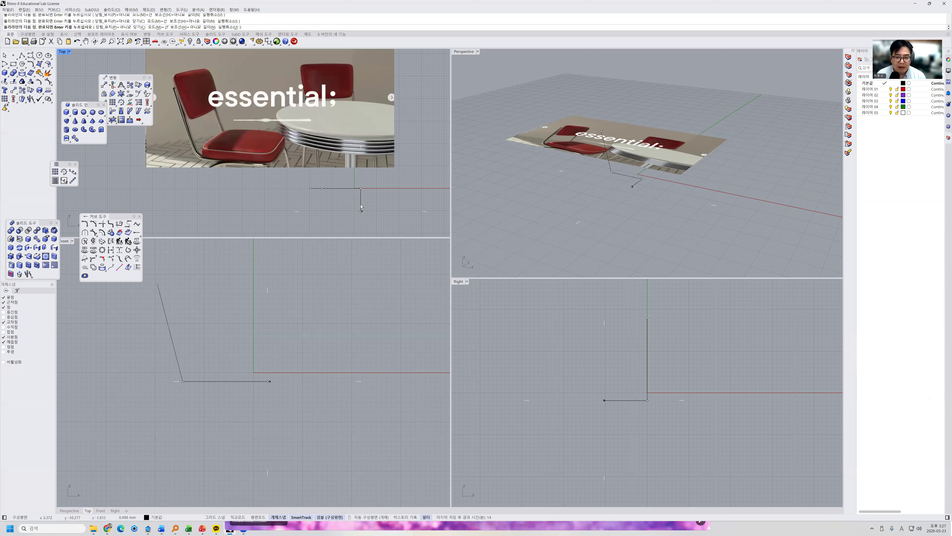
key(Return)
right_drag(644, 179, 612, 179)
key(Escape)
click(594, 170)
key(Escape)
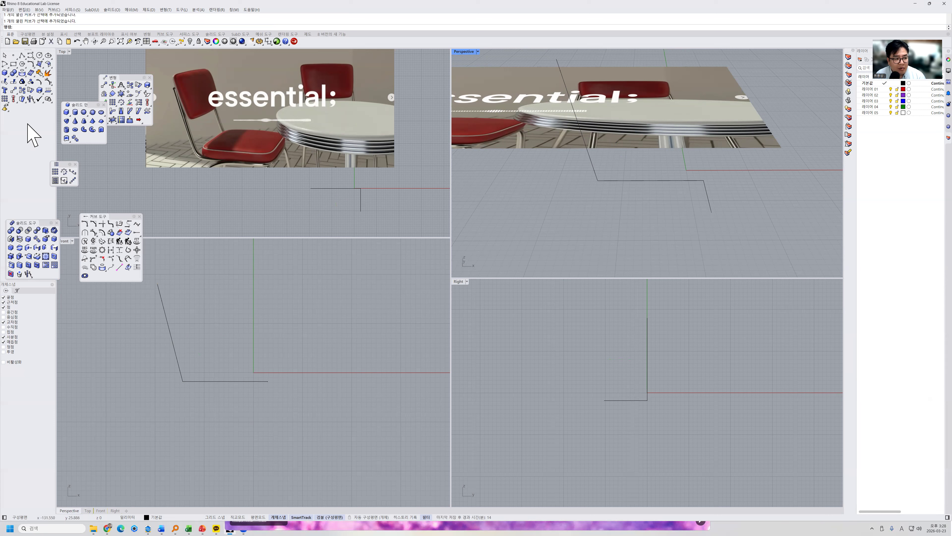
Step: Fillet the corner between the slanted and horizontal segments in the Front viewport with a radius of 2
click(33, 66)
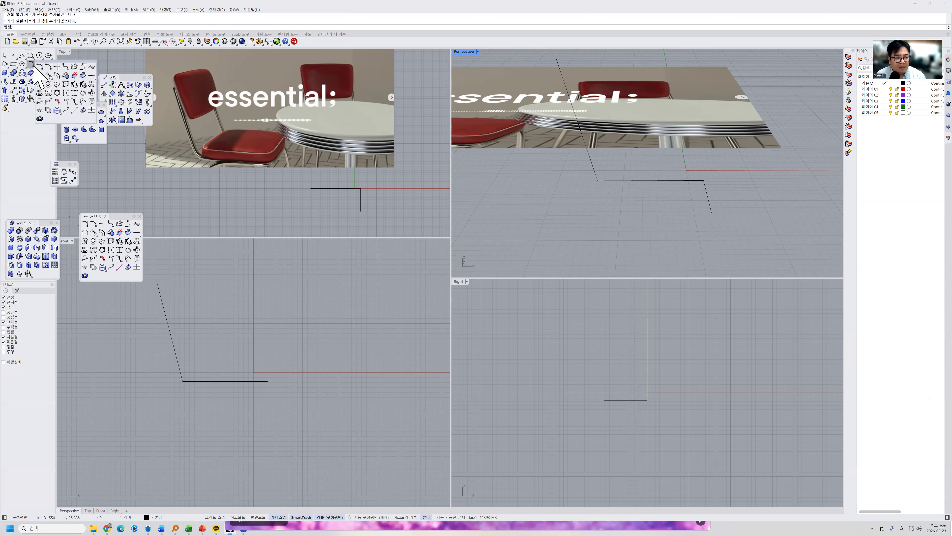
drag(49, 59, 109, 153)
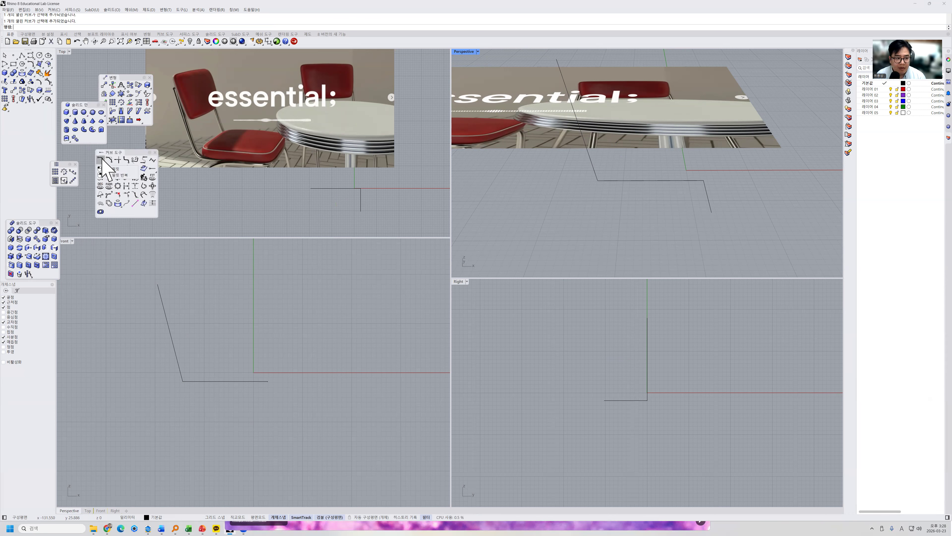
click(101, 159)
scroll(184, 386, up, 3)
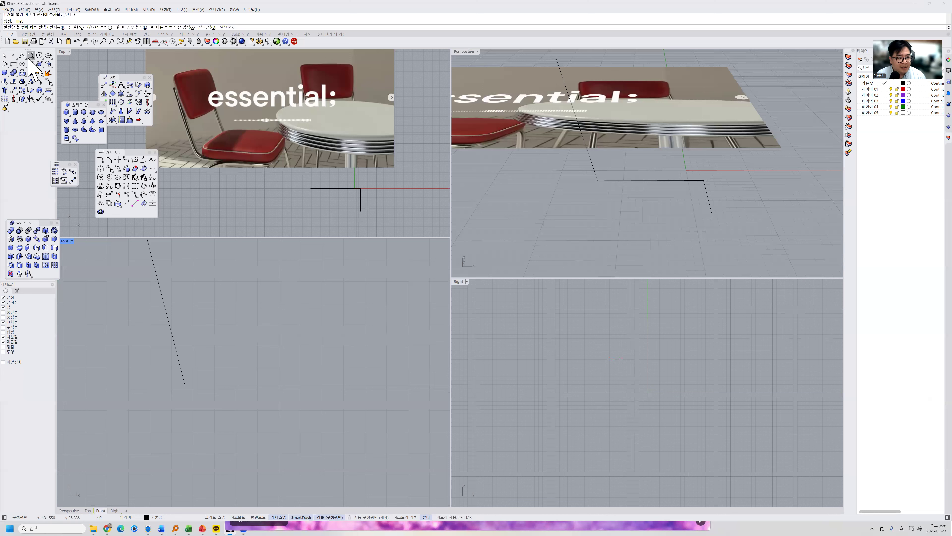
click(66, 29)
text(2)
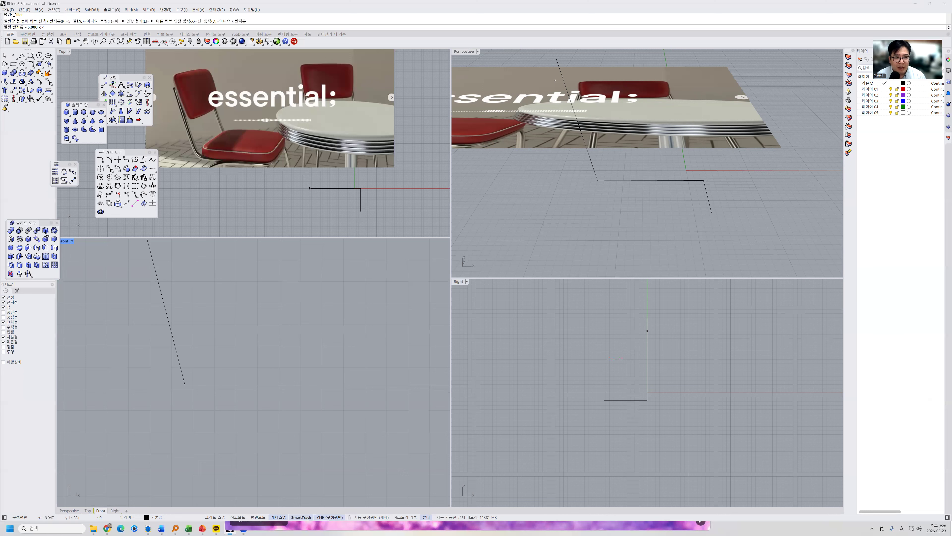
key(Return)
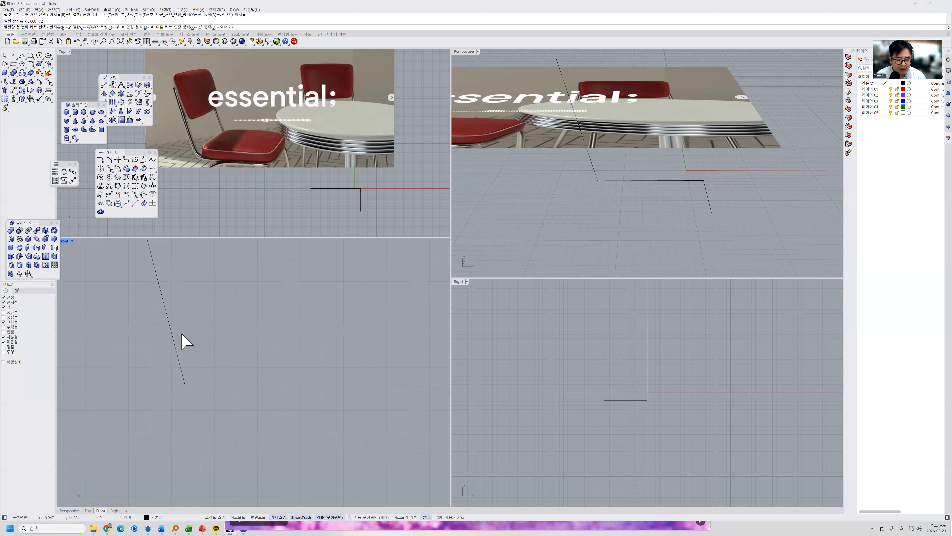
click(173, 339)
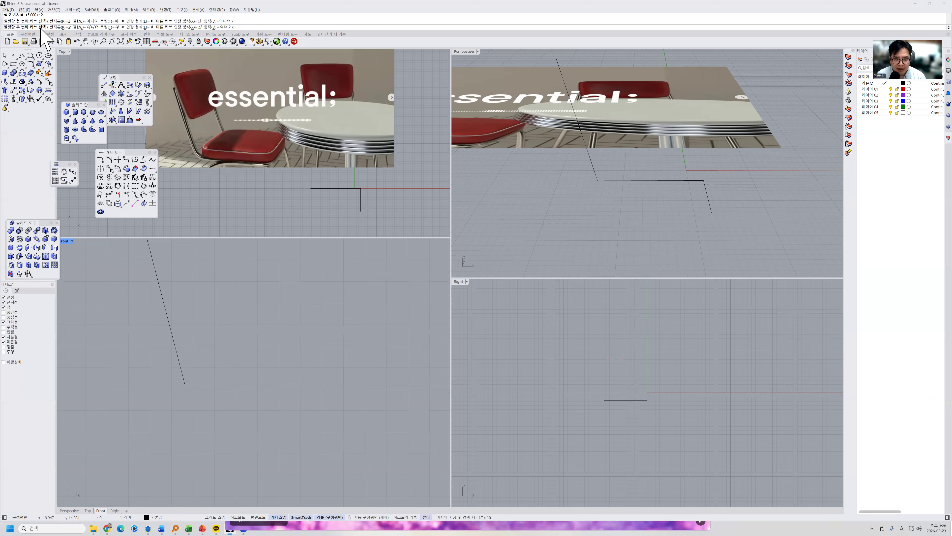
click(219, 385)
scroll(223, 356, down, 1)
scroll(223, 357, down, 1)
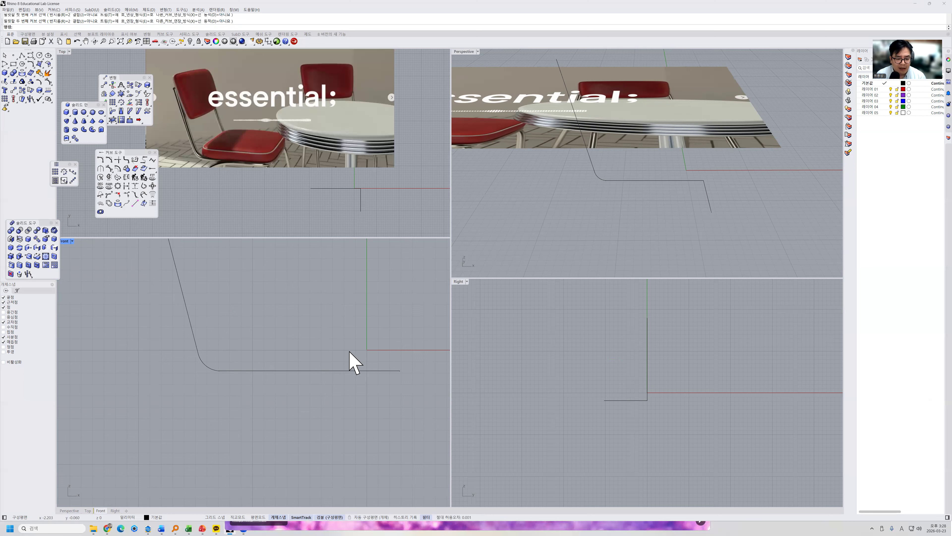
scroll(686, 187, down, 2)
Step: Fillet the other corner, between the horizontal segment and the perpendicular end segment, with the same radius of 2
right_drag(686, 188, 689, 200)
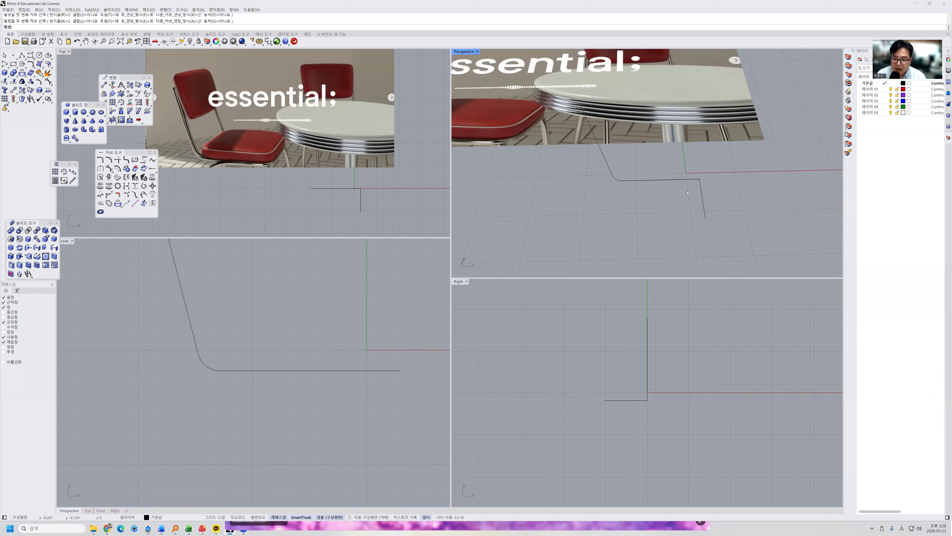
key(Return)
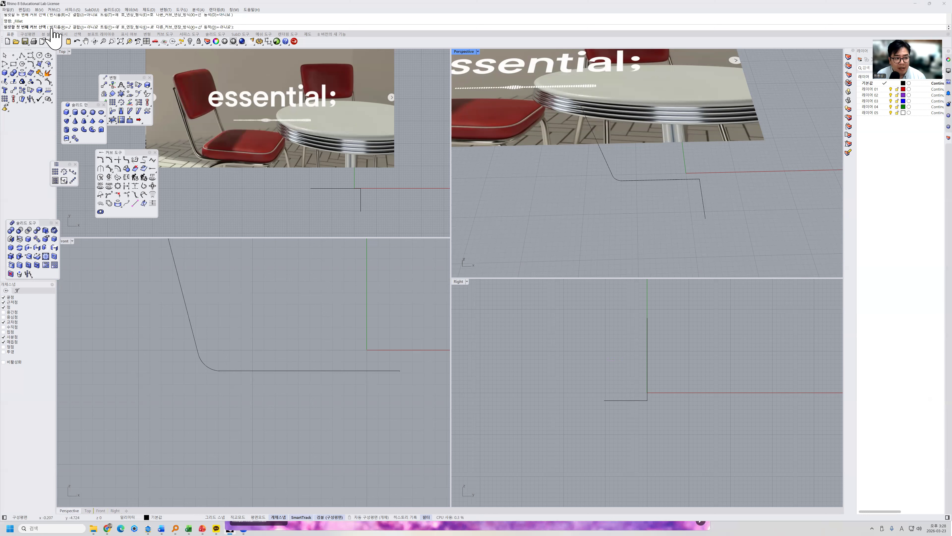
click(686, 181)
click(701, 193)
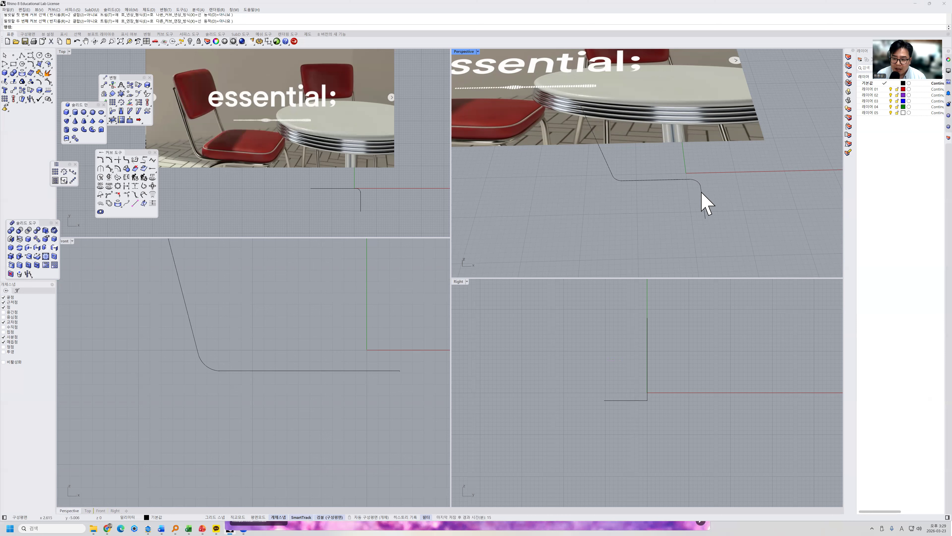
Step: Select the individual lines and fillet arcs in the Perspective viewport to check whether they are separate curves
right_drag(687, 229, 702, 198)
click(702, 198)
click(721, 216)
click(701, 194)
right_drag(711, 213, 671, 232)
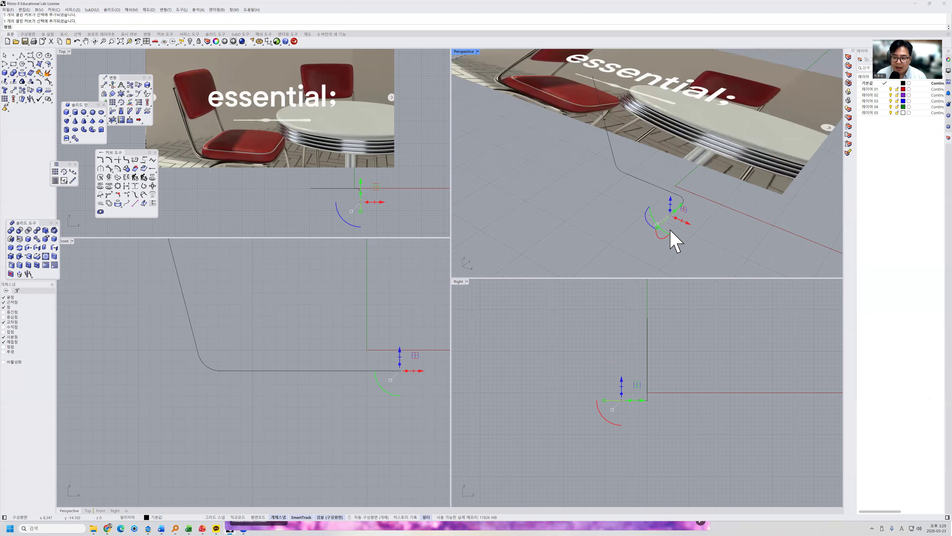
click(719, 219)
click(671, 191)
click(615, 165)
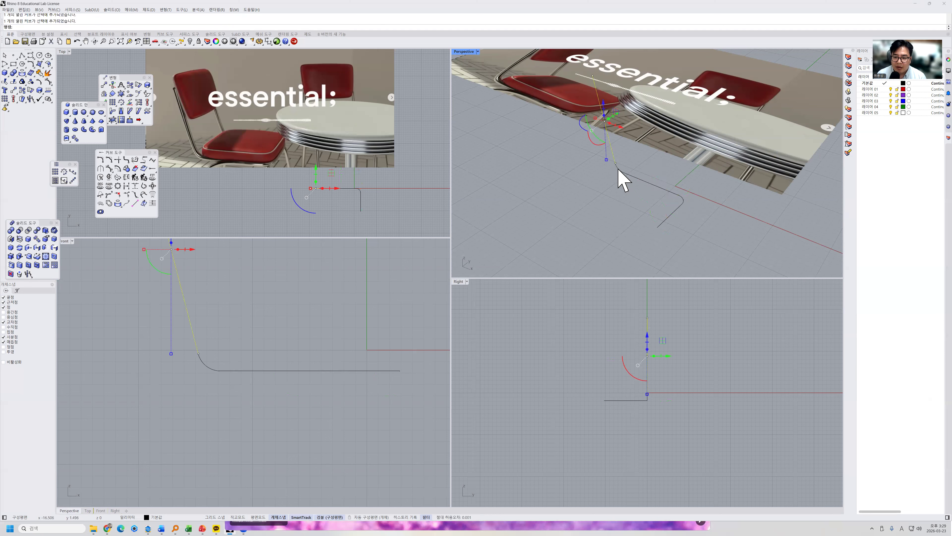
click(619, 170)
right_drag(616, 197, 663, 217)
click(648, 205)
key(ctrl+a)
click(659, 221)
click(702, 197)
click(700, 181)
click(696, 182)
drag(693, 185, 603, 175)
click(615, 179)
click(650, 206)
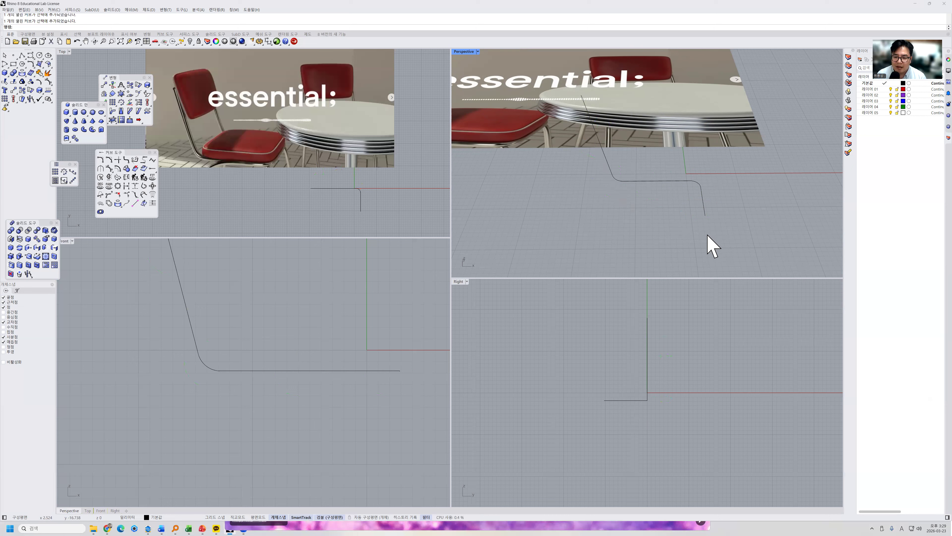
Step: Join all the lines and fillet arcs into a single open curve and display its control points
key(ctrl+a)
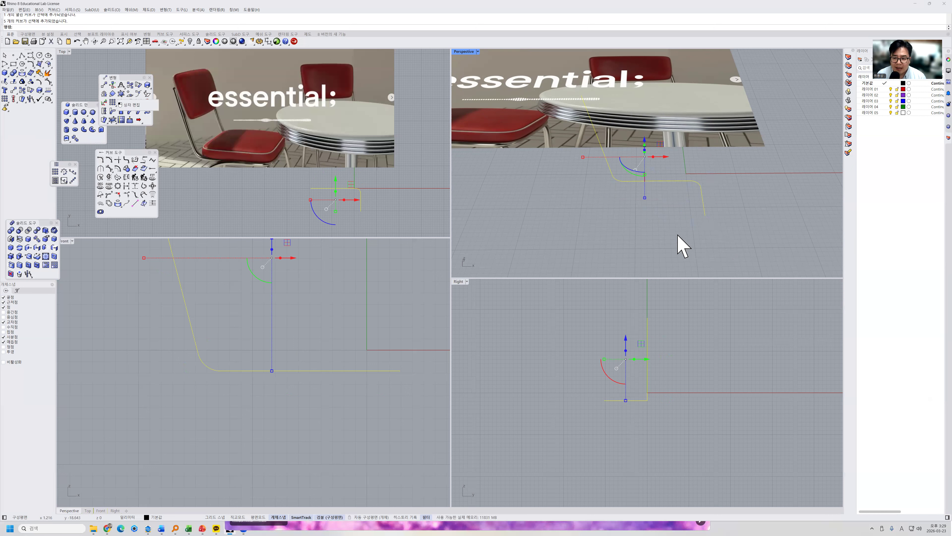
click(40, 74)
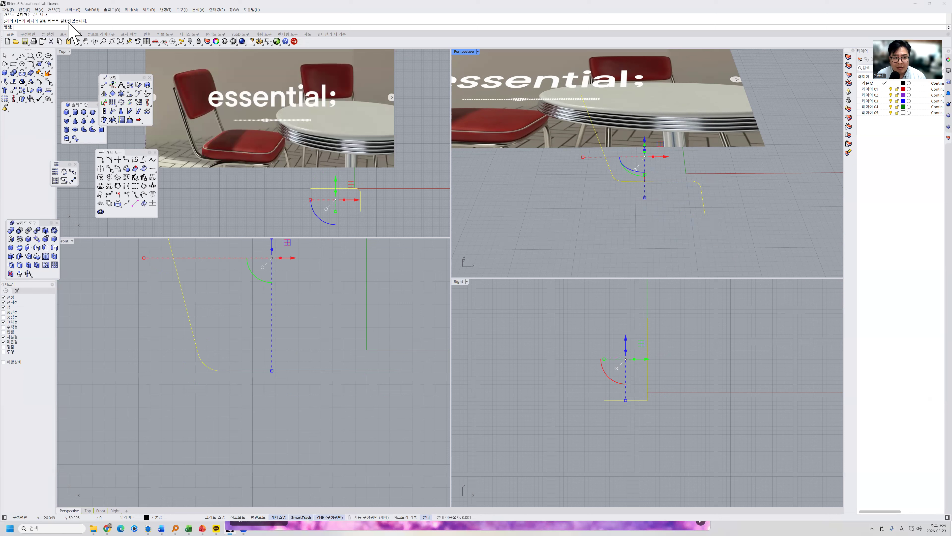
key(Escape)
click(661, 182)
key(F10)
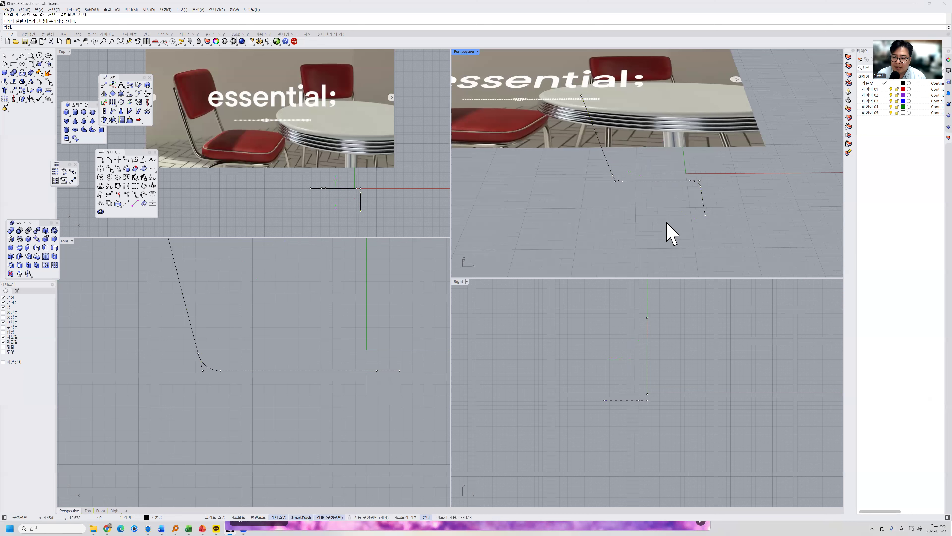
Step: Select the joined frame curve in the Perspective viewport and examine its 3D shape from different angles
right_drag(700, 237, 493, 353)
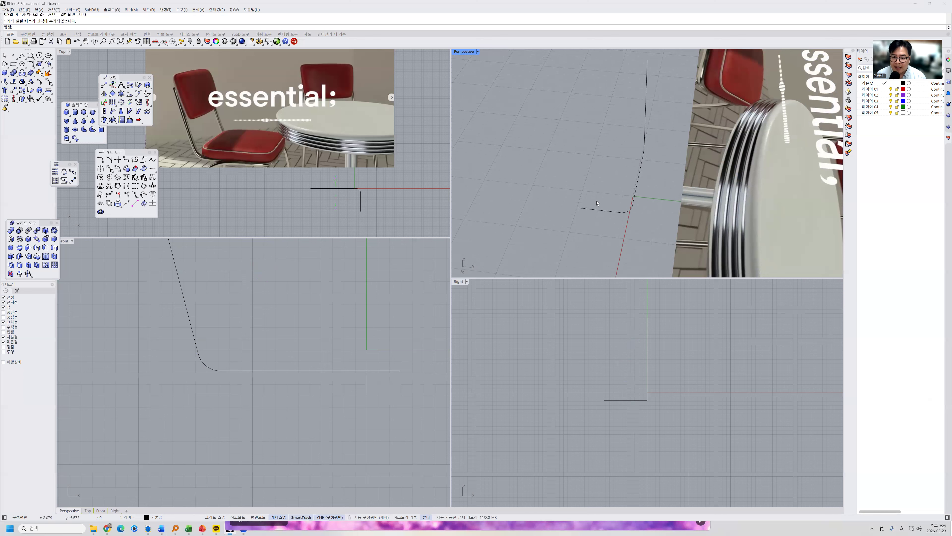
click(600, 211)
right_drag(591, 221, 464, 212)
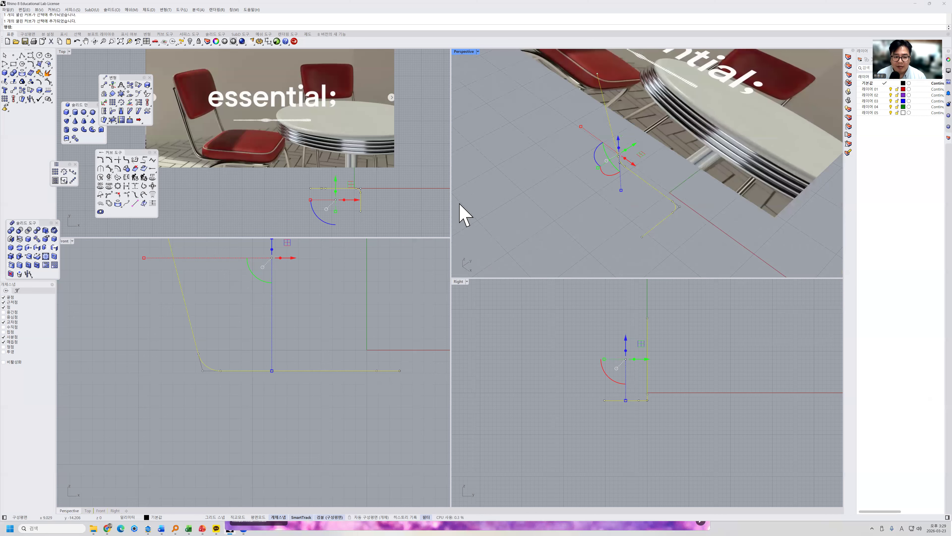
Step: Move the reference picture down in the Top viewport and trace the chair's back and seat frame with a three-point polyline
drag(287, 159, 290, 195)
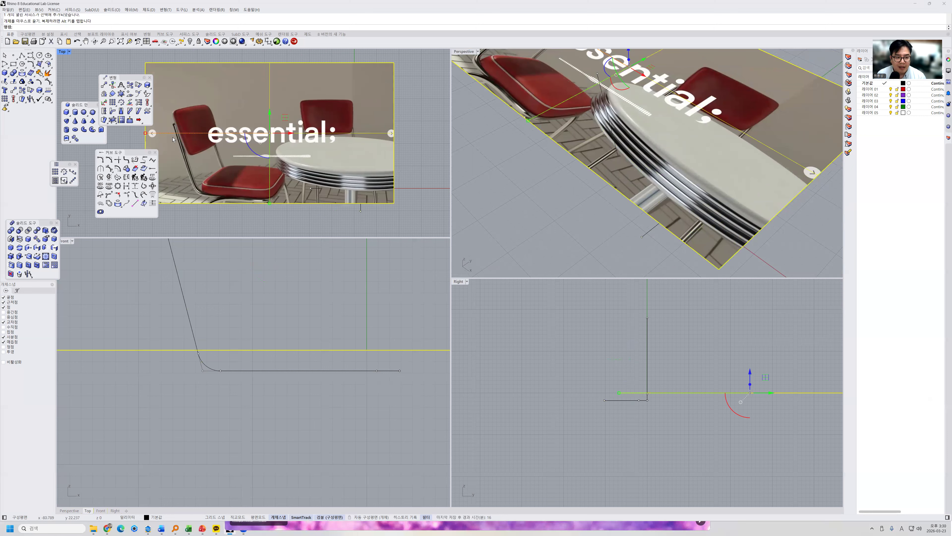
click(285, 217)
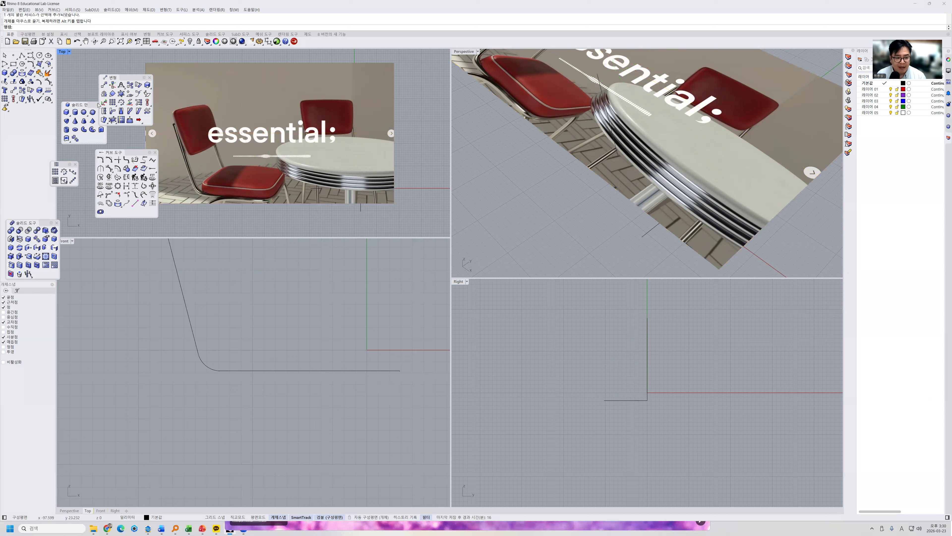
click(22, 55)
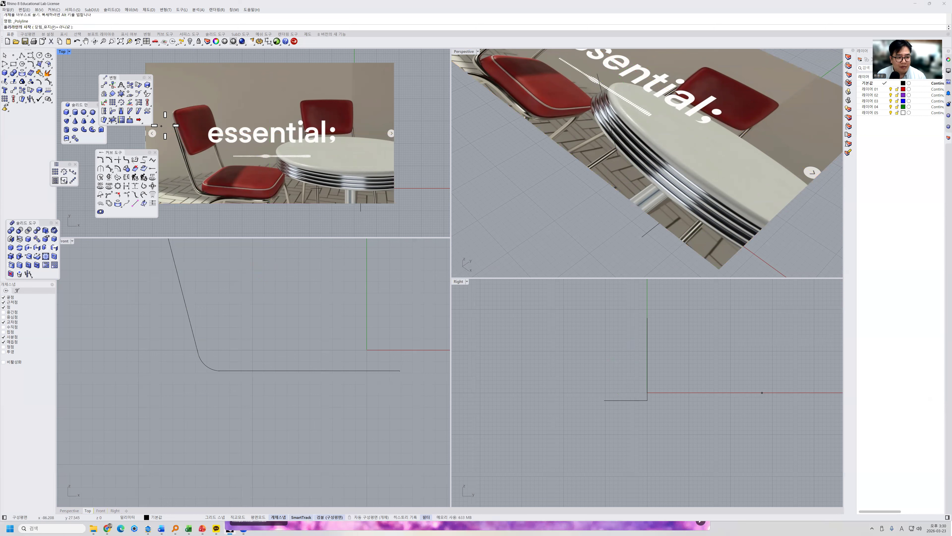
click(174, 124)
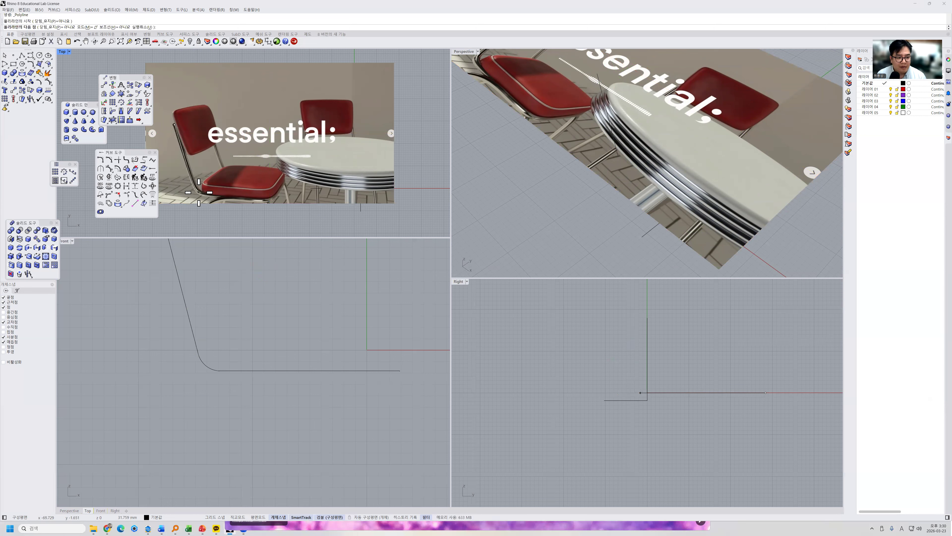
click(199, 192)
click(273, 190)
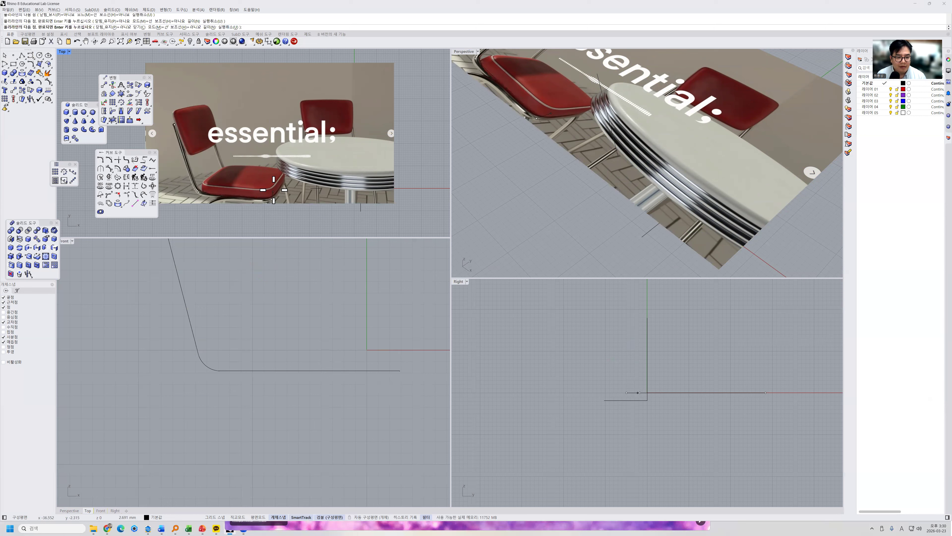
key(Return)
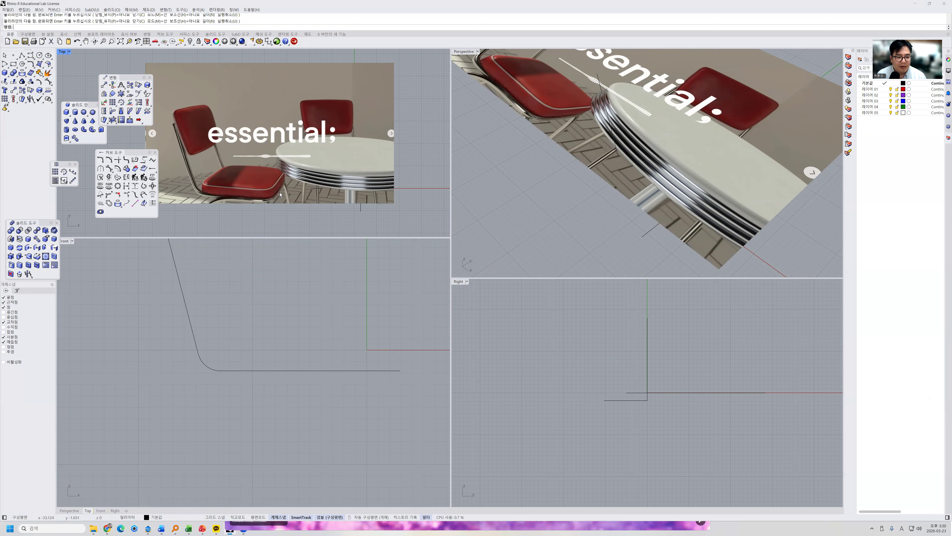
Step: Move the reference picture farther away from the frame curve and delete the traced polyline
click(278, 194)
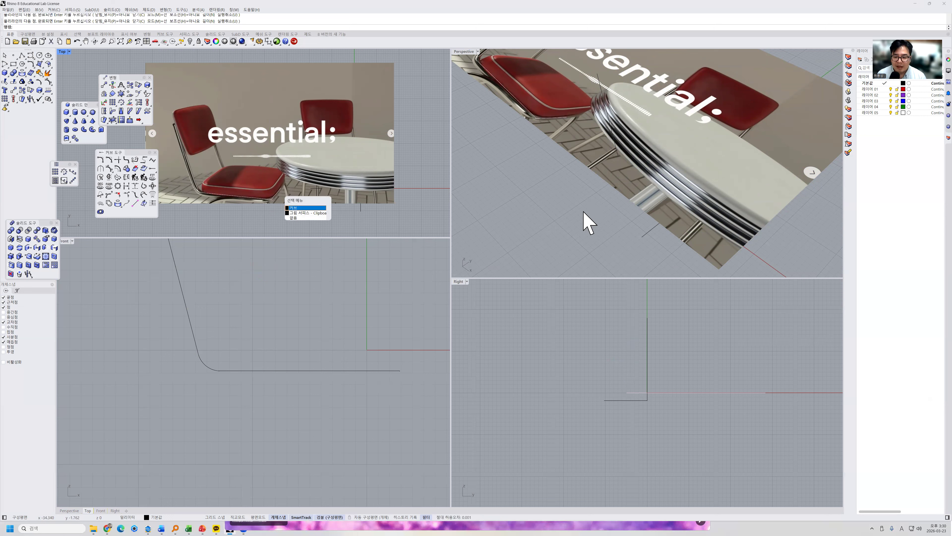
key(Escape)
click(276, 196)
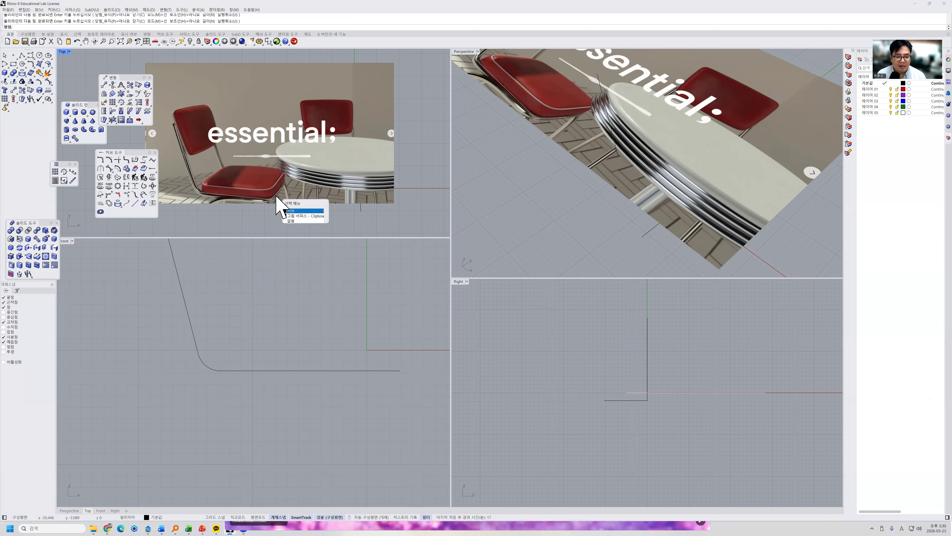
key(Escape)
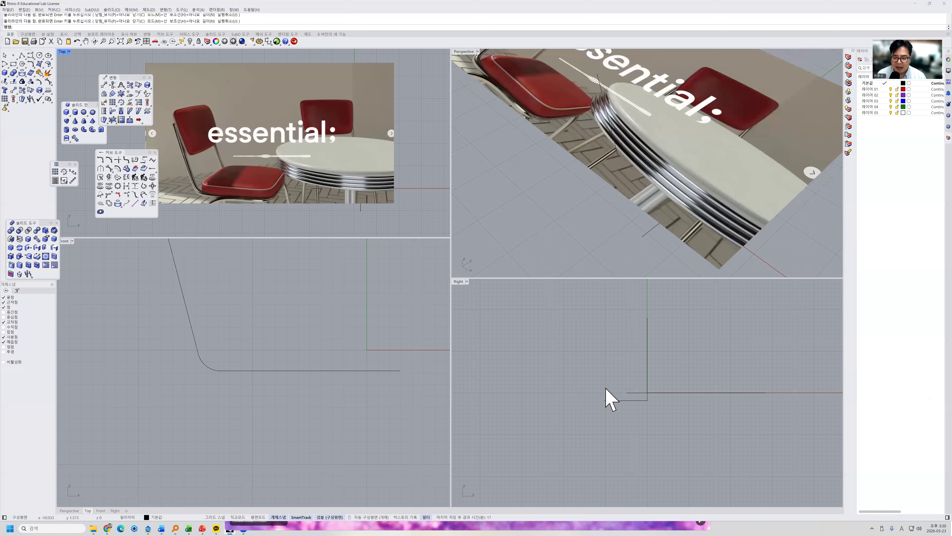
click(627, 402)
right_drag(656, 147, 615, 173)
scroll(615, 172, down, 4)
click(674, 124)
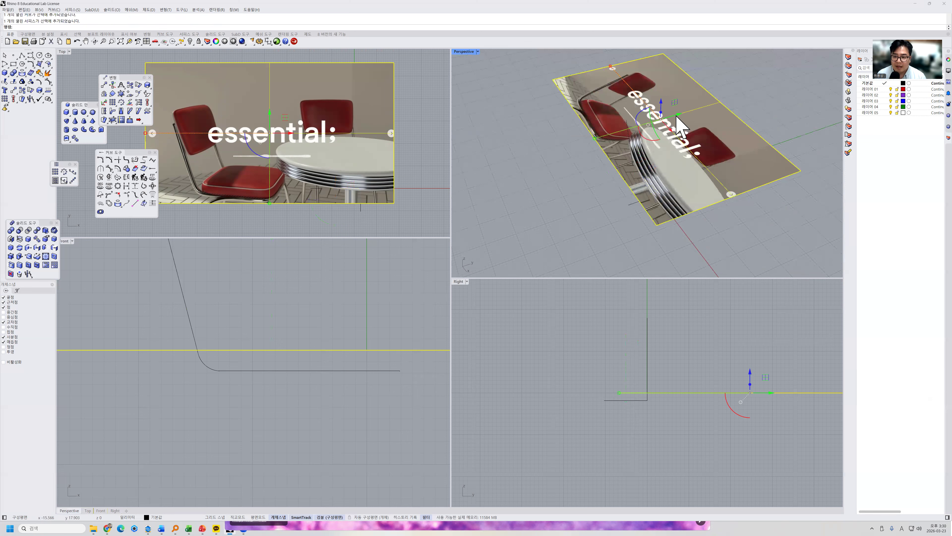
drag(729, 104, 640, 184)
click(589, 128)
key(Delete)
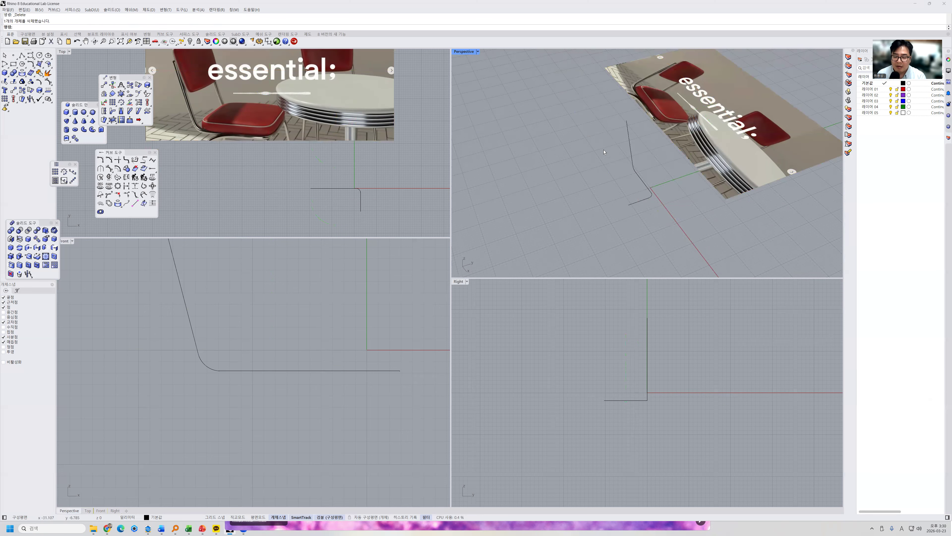
Step: Mirror the frame curve in the Right viewport about a vertical line through the open end of its short perpendicular segment
click(634, 203)
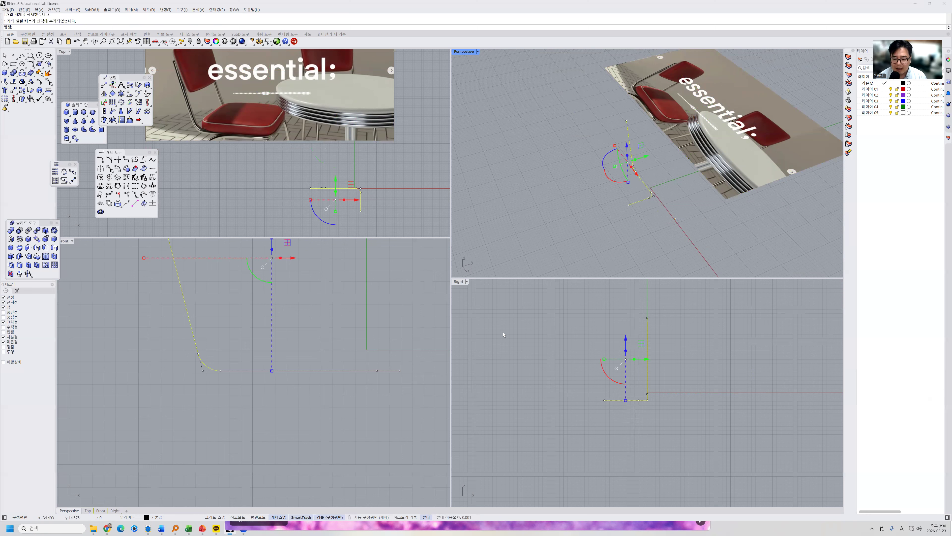
text(Mirror)
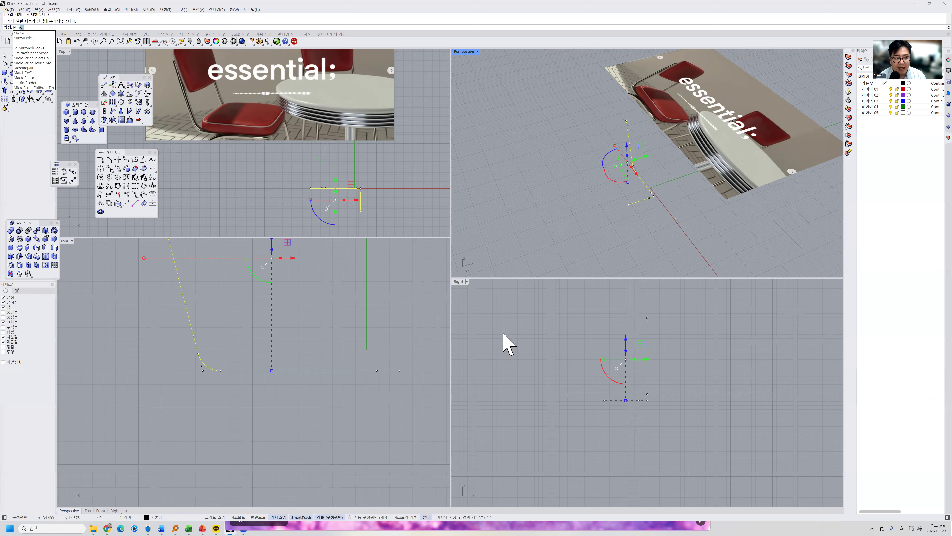
key(Return)
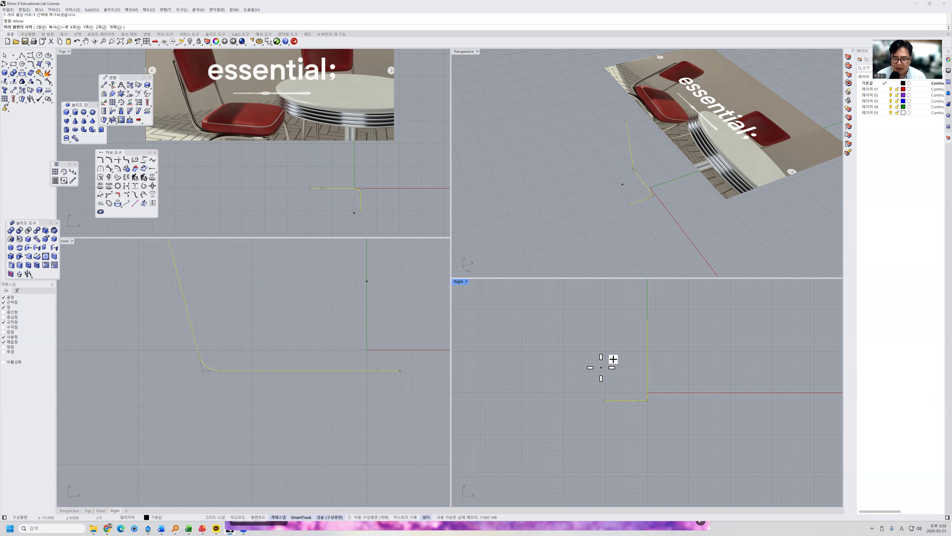
scroll(615, 393, up, 4)
click(604, 399)
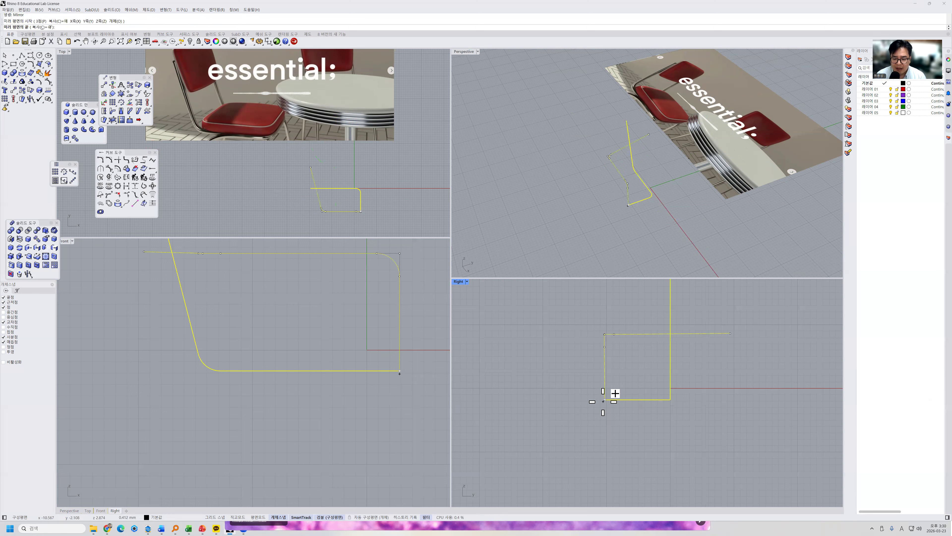
scroll(617, 289, down, 2)
scroll(616, 290, down, 2)
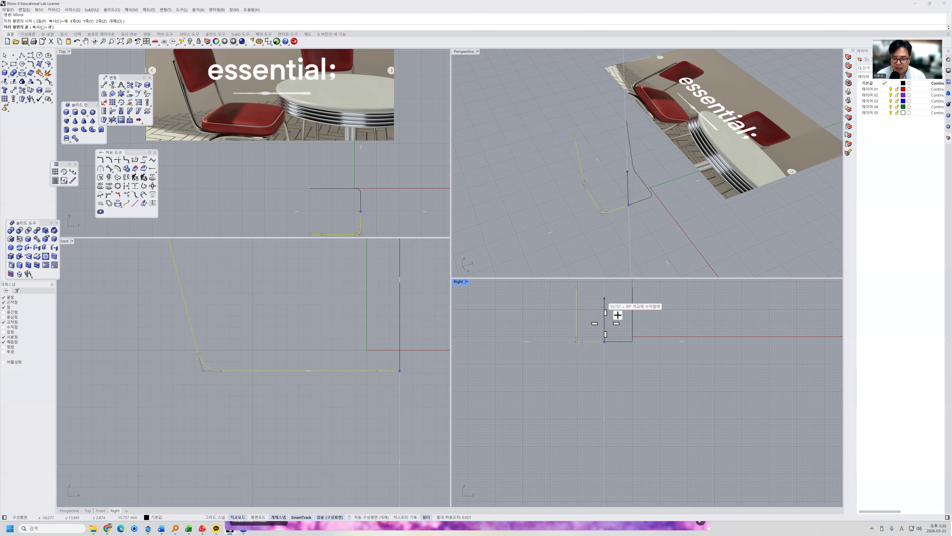
shift+click(618, 297)
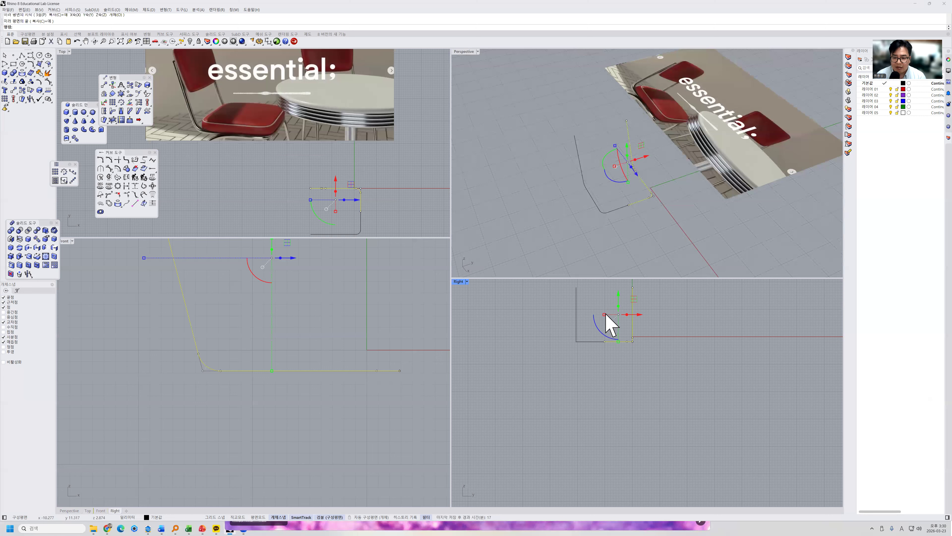
Step: Move the mirrored half away from the original along the green axis, leaving a gap between their open ends
shift+click(624, 206)
click(626, 207)
click(640, 203)
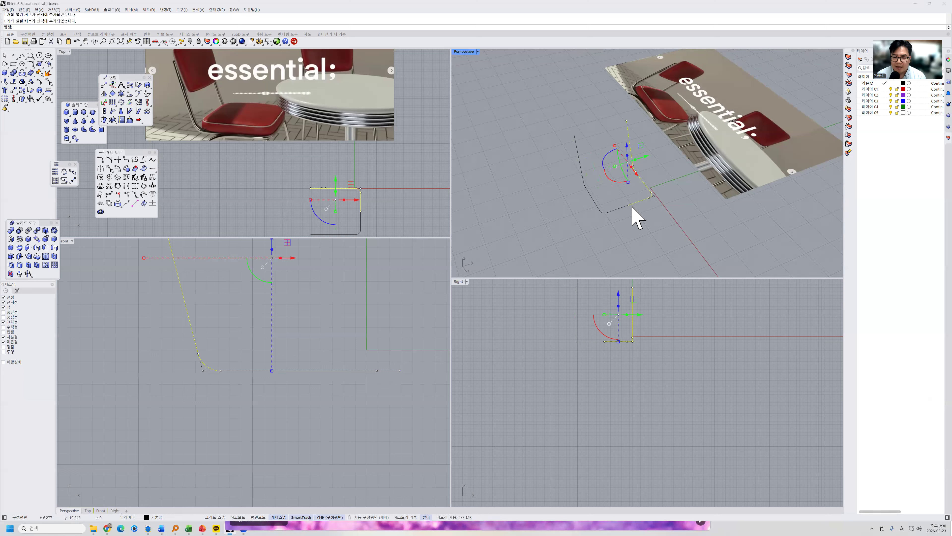
scroll(616, 211, up, 5)
click(616, 211)
click(616, 209)
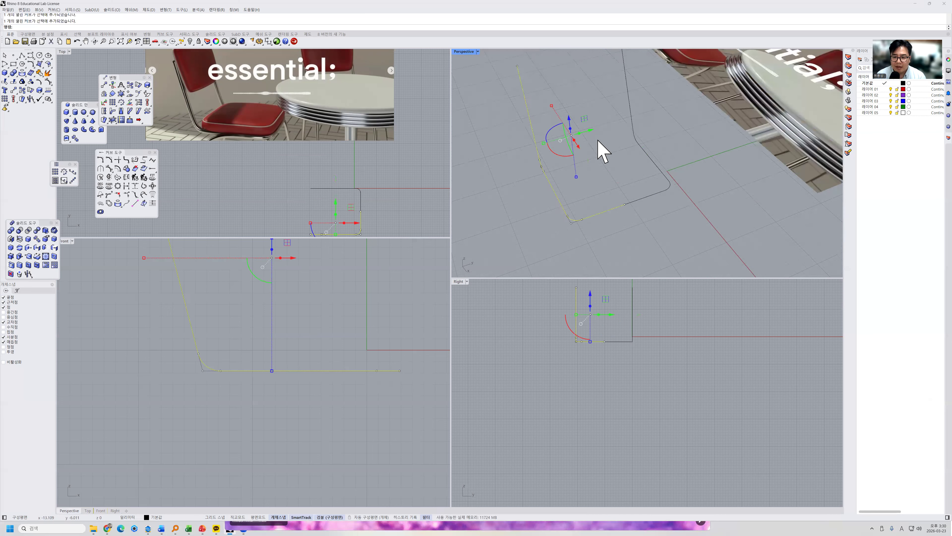
drag(591, 132, 560, 146)
click(592, 190)
mouse_move(621, 164)
right_down()
mouse_move(591, 178)
mouse_move(614, 168)
right_up()
Step: Bridge the gap between the two frame halves with a straight polyline snapped to both open ends
click(583, 206)
click(650, 189)
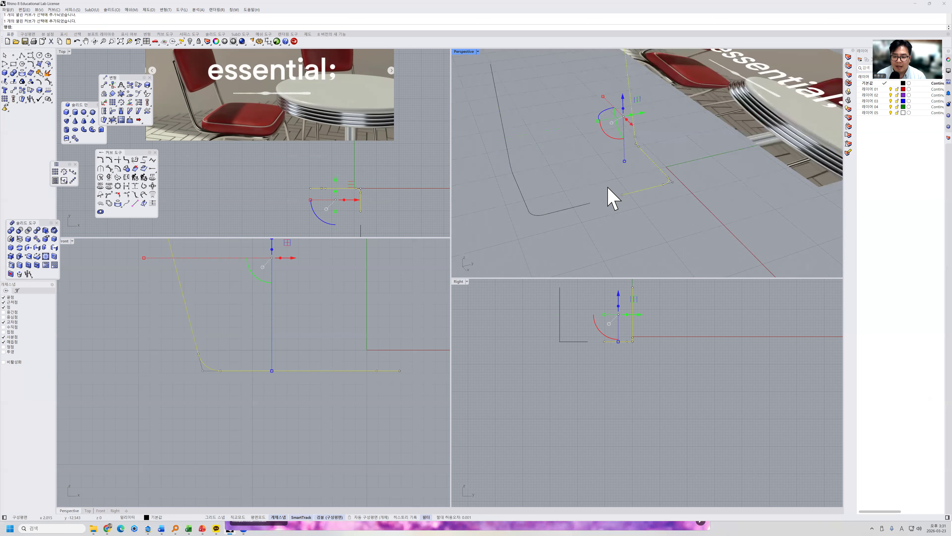
scroll(608, 187, up, 5)
click(608, 221)
right_drag(609, 225, 589, 222)
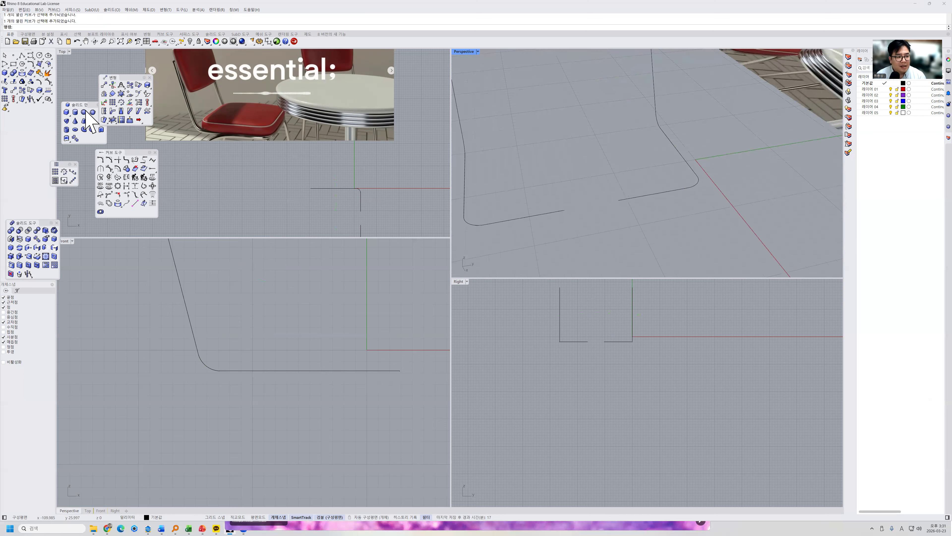
click(22, 56)
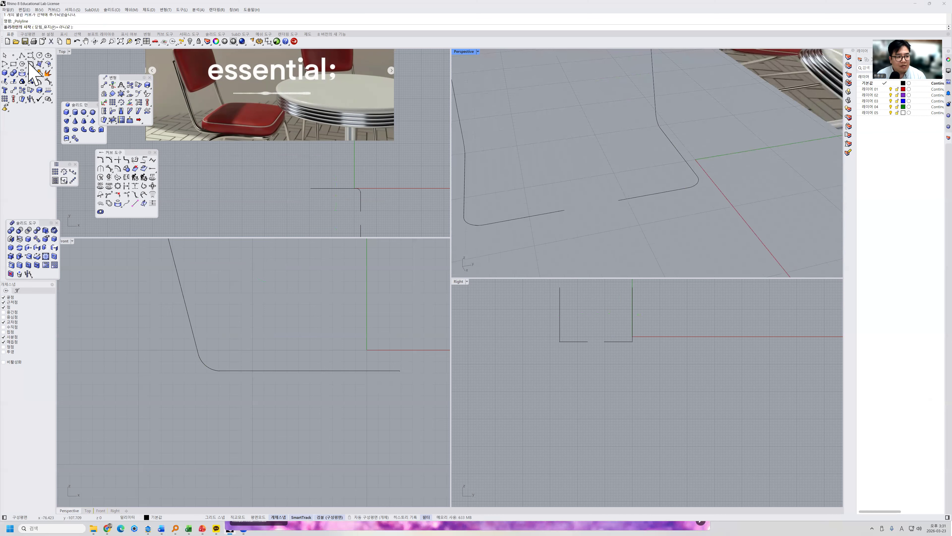
click(565, 209)
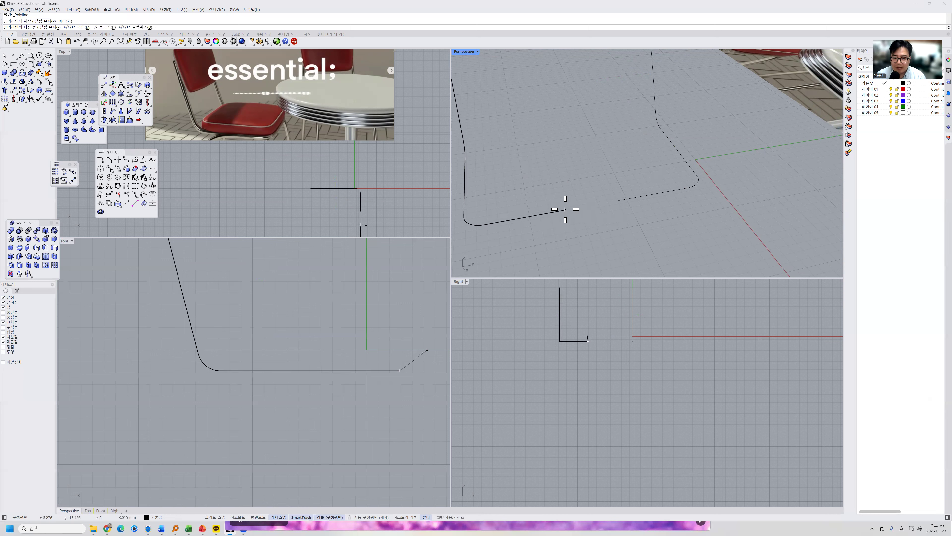
click(618, 201)
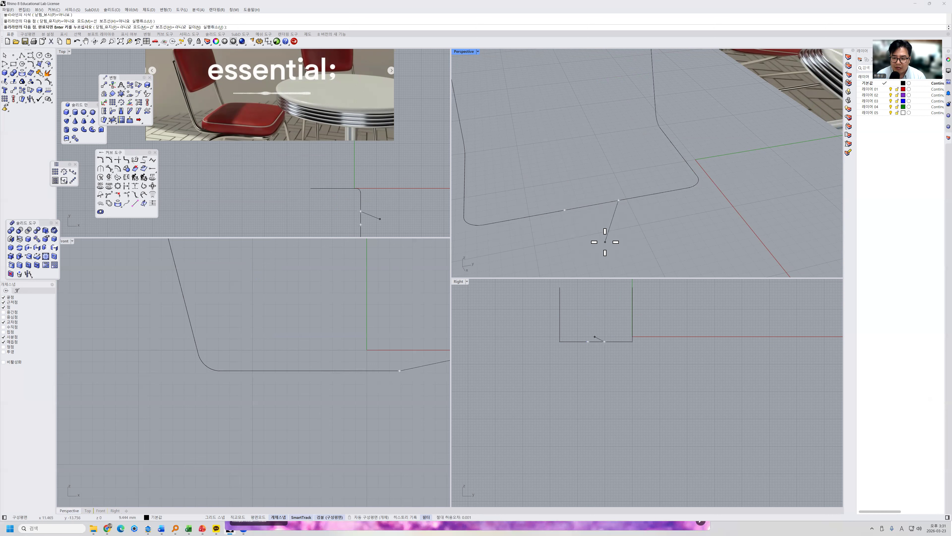
key(Return)
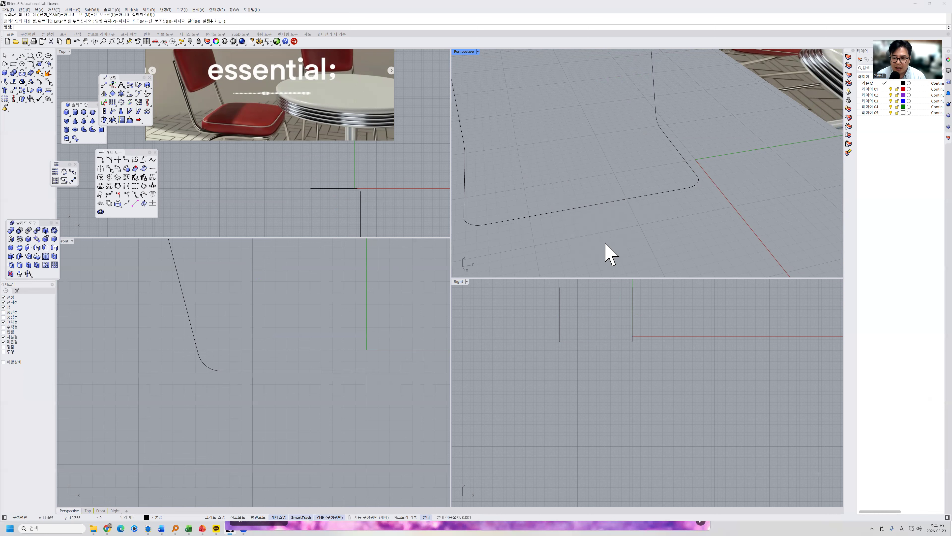
Step: Join the two frame halves and the bridging line into a single open curve
click(642, 199)
click(602, 215)
click(603, 204)
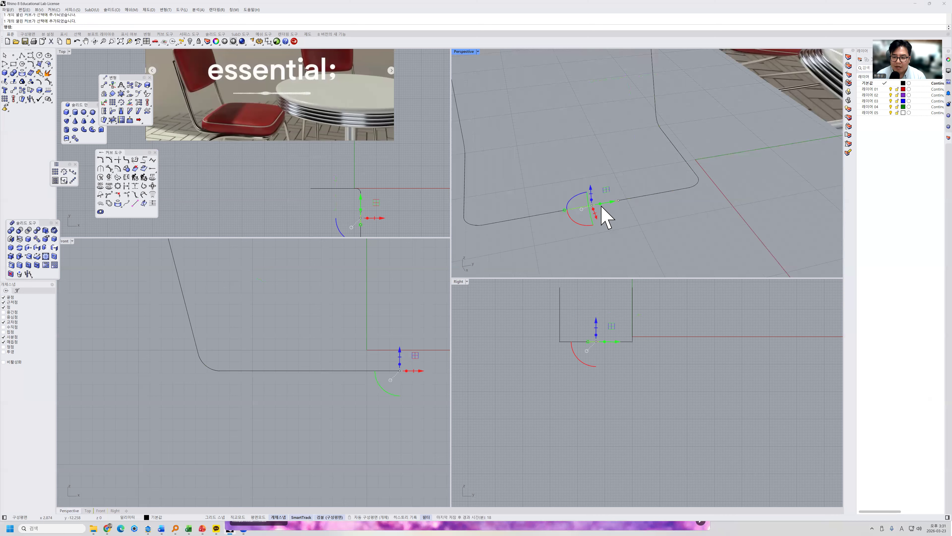
click(551, 224)
click(548, 213)
scroll(626, 220, down, 2)
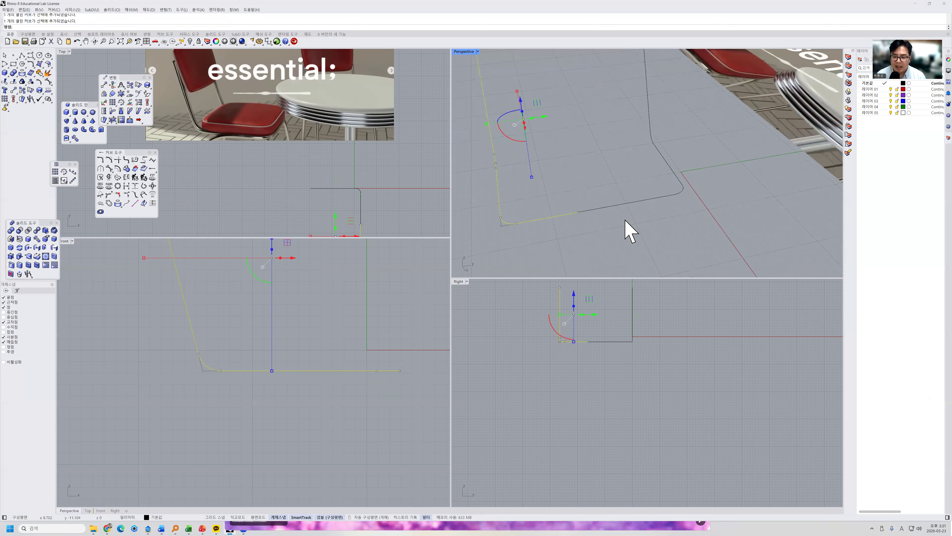
scroll(624, 225, down, 4)
click(627, 218)
drag(670, 239, 507, 155)
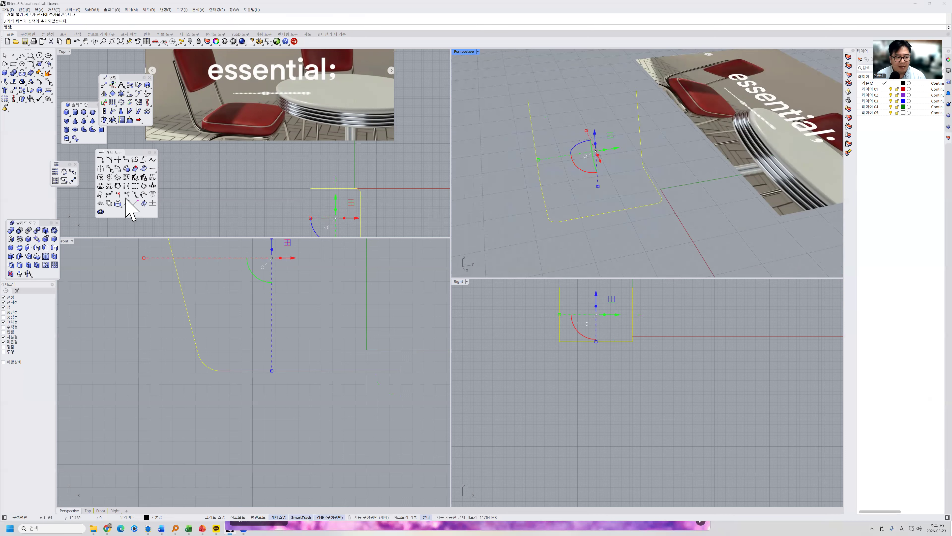
click(48, 81)
Step: Select the joined frame and examine it from a lower side angle in the Perspective viewport
click(472, 178)
click(538, 165)
right_drag(516, 194, 555, 184)
click(571, 244)
right_drag(571, 244, 653, 230)
Step: Draw a rectangle in the Front viewport below the seat segment, starting where the bend meets the horizontal line, and select it
scroll(278, 345, down, 6)
right_drag(329, 387, 317, 385)
right_drag(261, 360, 257, 355)
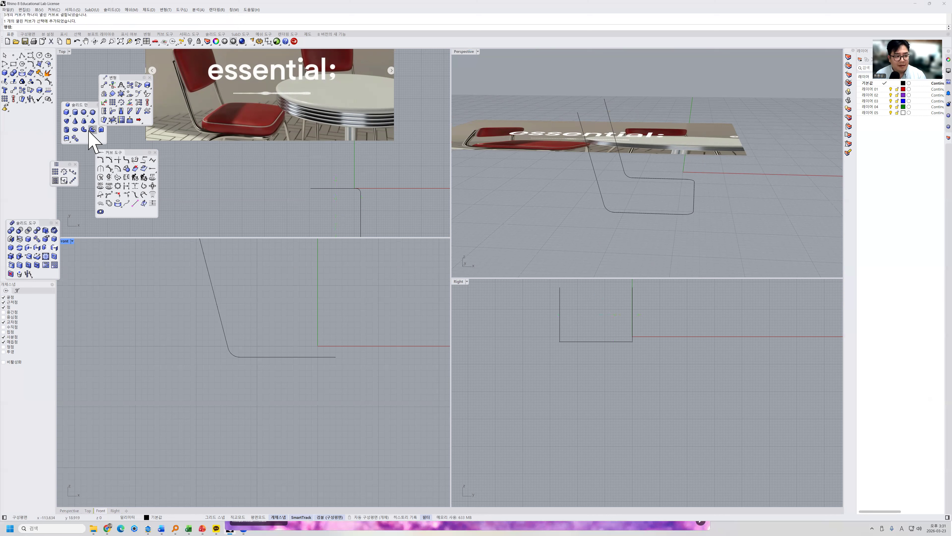
click(13, 64)
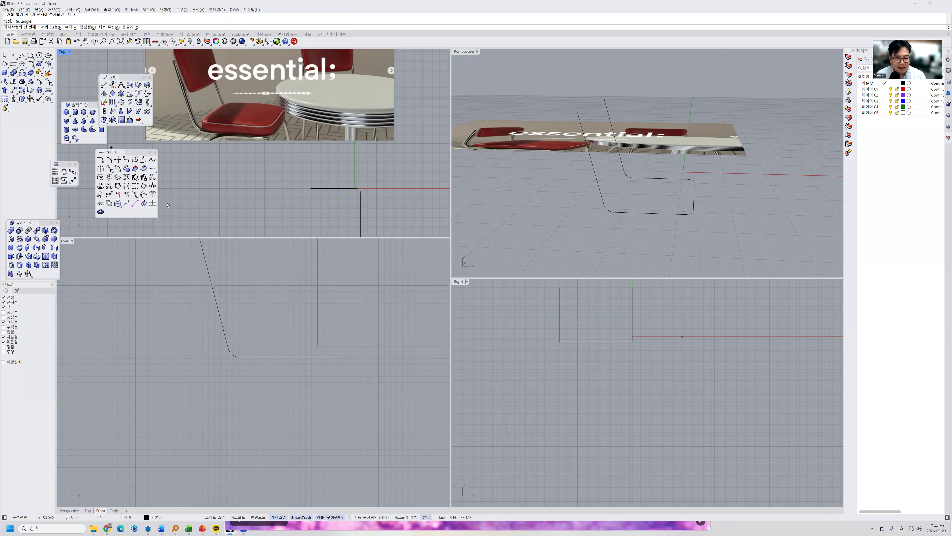
click(13, 65)
click(22, 67)
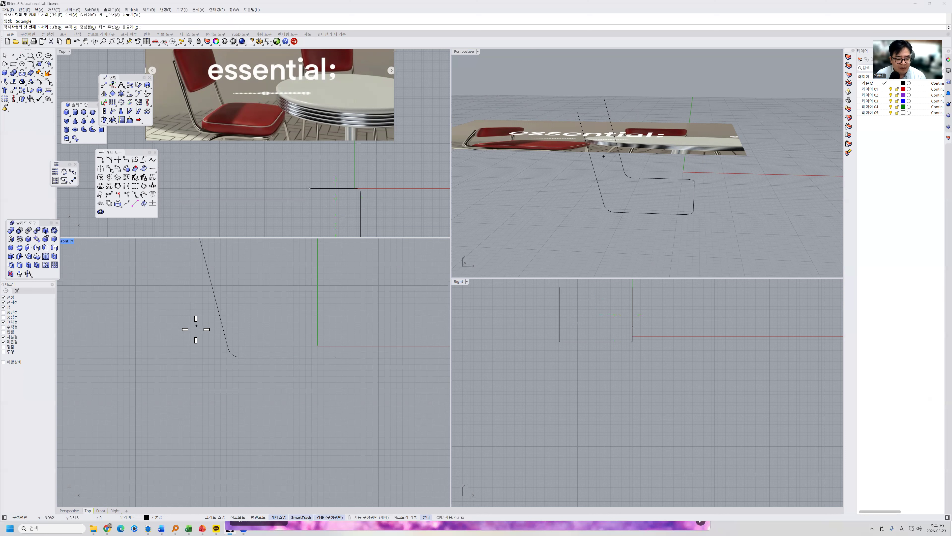
click(238, 358)
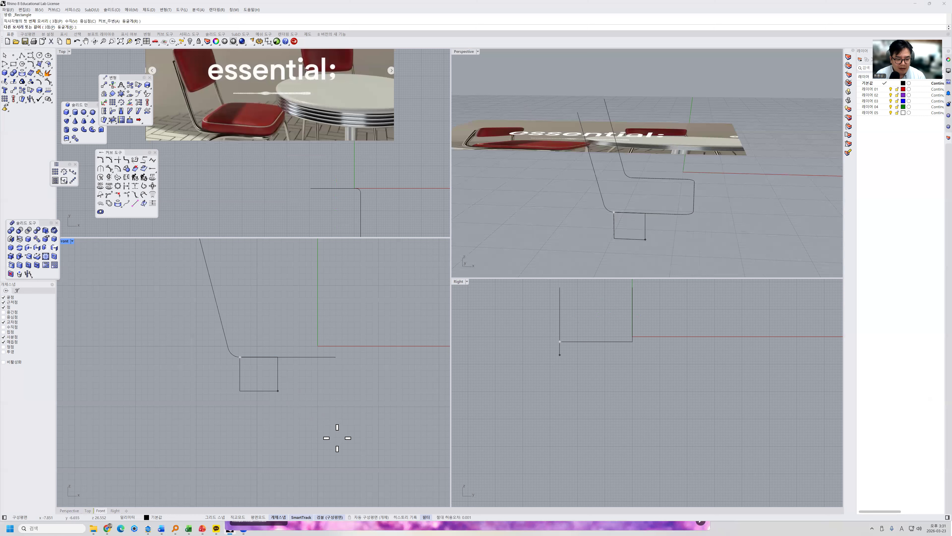
click(325, 461)
click(324, 426)
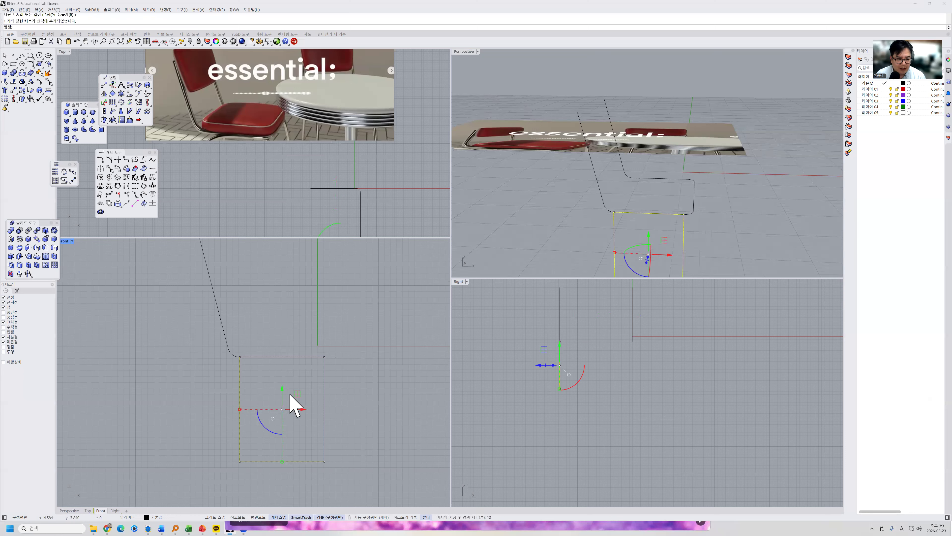
Step: Move the rectangle slightly straight down in the Front viewport to leave a small gap below the seat segment
drag(283, 396, 284, 405)
click(365, 400)
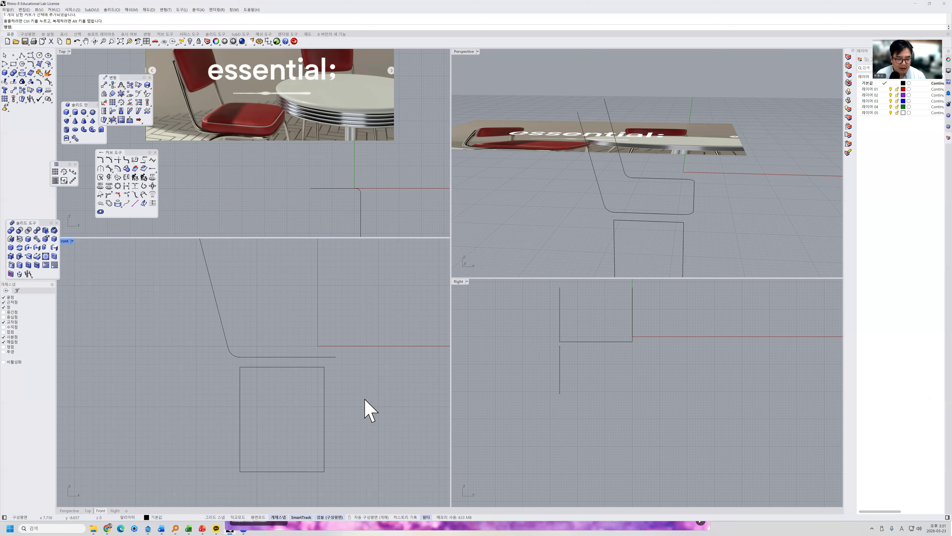
scroll(277, 408, up, 2)
scroll(278, 416, down, 2)
right_drag(279, 415, 278, 399)
Step: Assign the rectangle below the seat to layer 레이어 01 so it serves as a red drawing guide
click(317, 404)
click(322, 392)
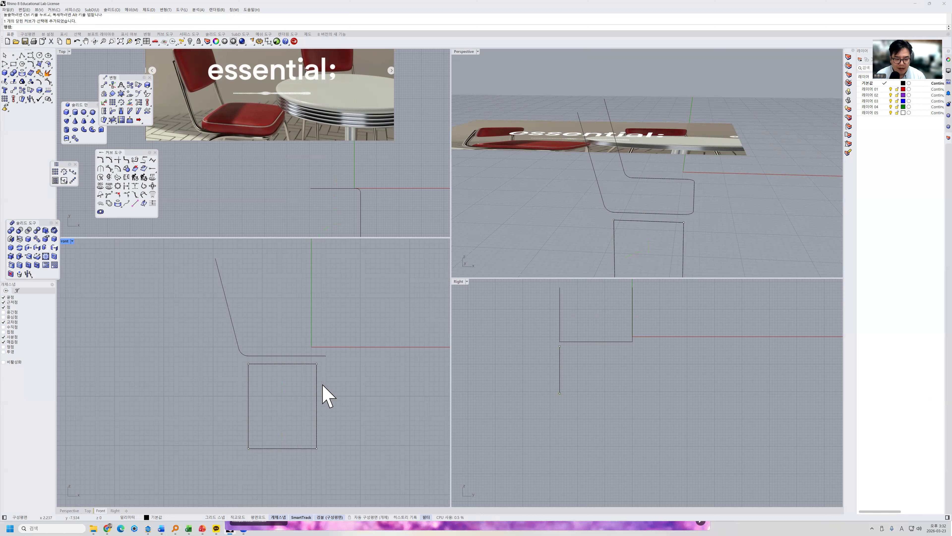
click(317, 397)
click(335, 397)
click(317, 399)
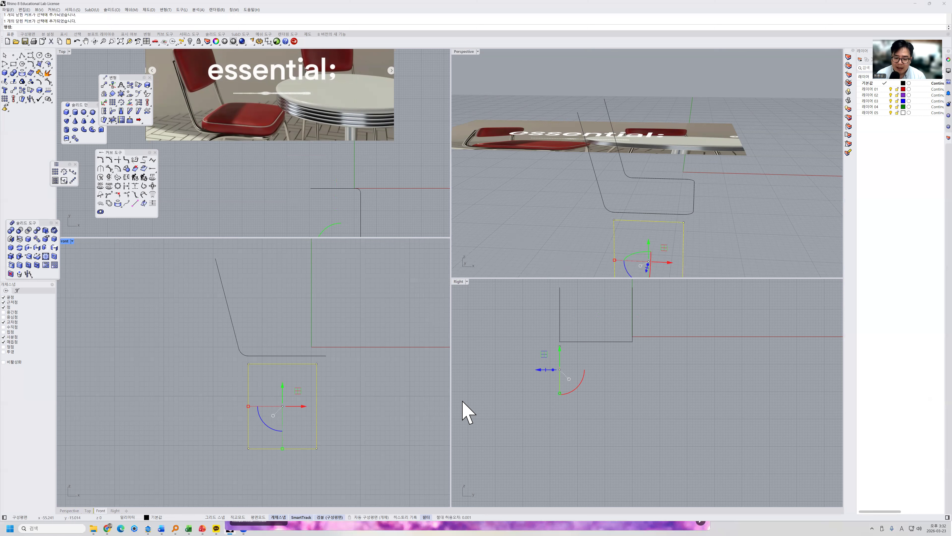
click(849, 66)
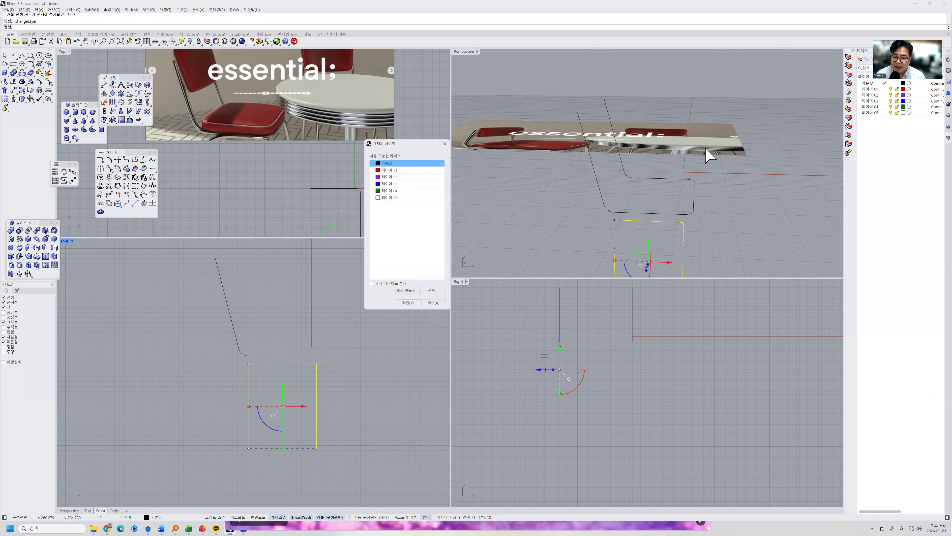
click(401, 168)
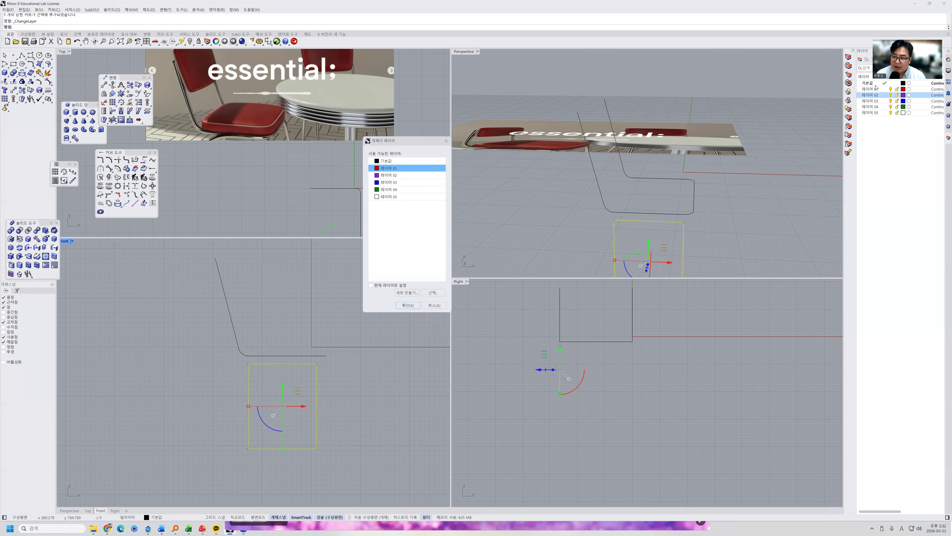
click(409, 305)
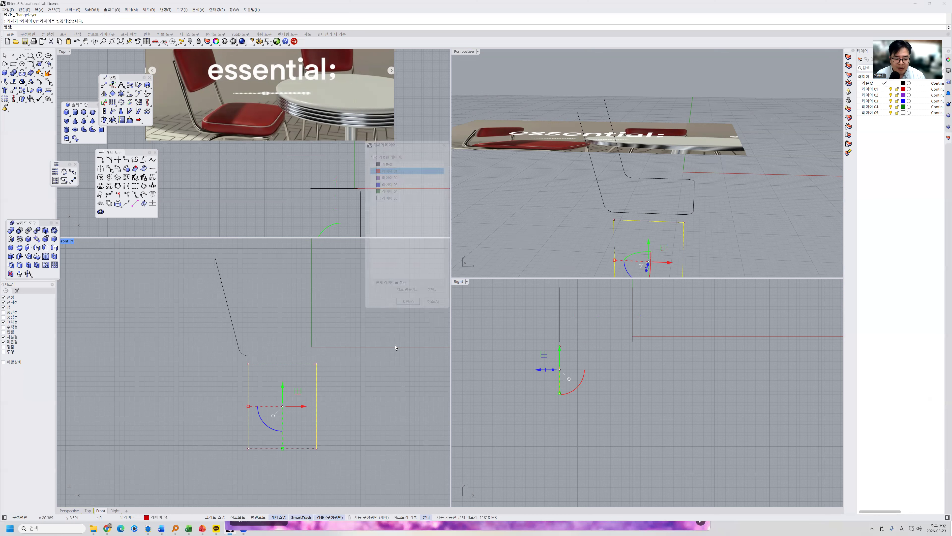
click(316, 383)
scroll(592, 339, up, 1)
click(591, 342)
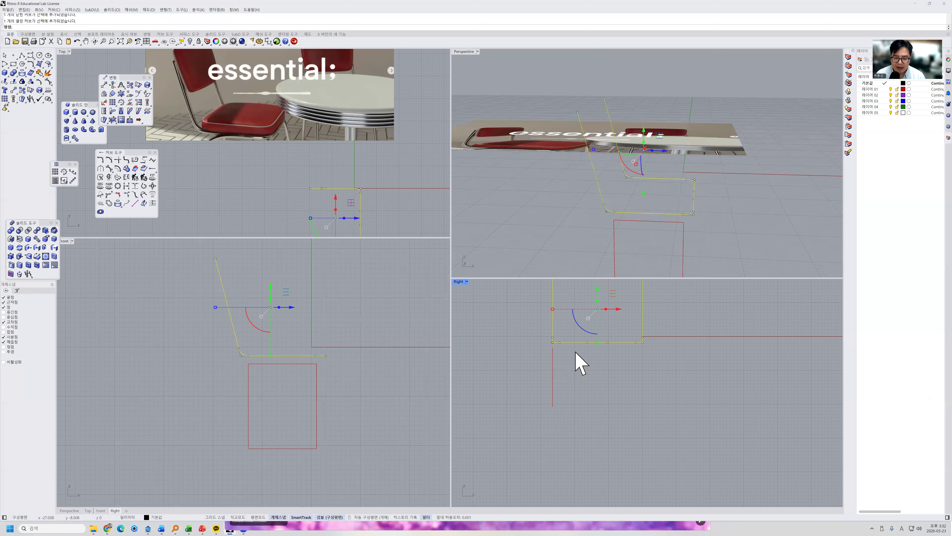
click(314, 379)
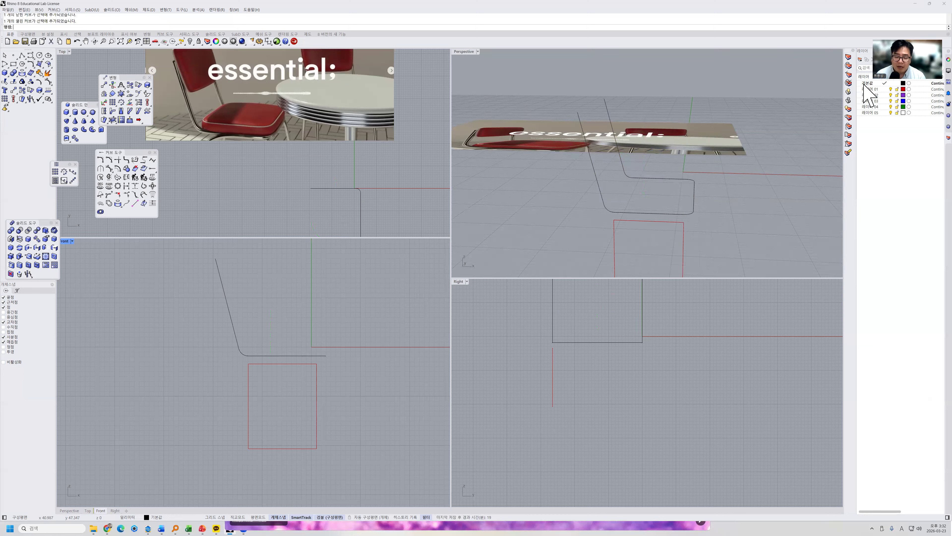
Step: Draw an open polyline for the legs through the guide rectangle's two upper corners, with both lower ends splayed outward at its base level
click(22, 56)
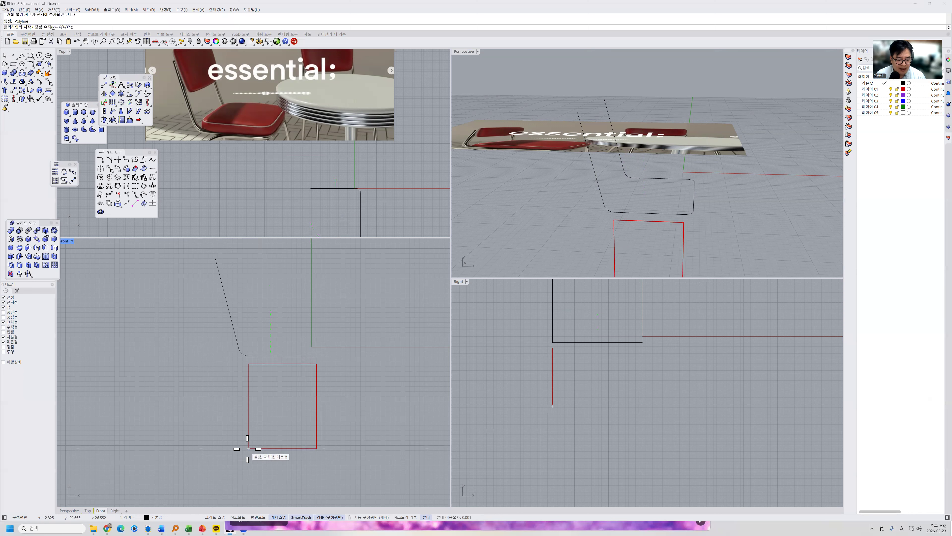
click(221, 448)
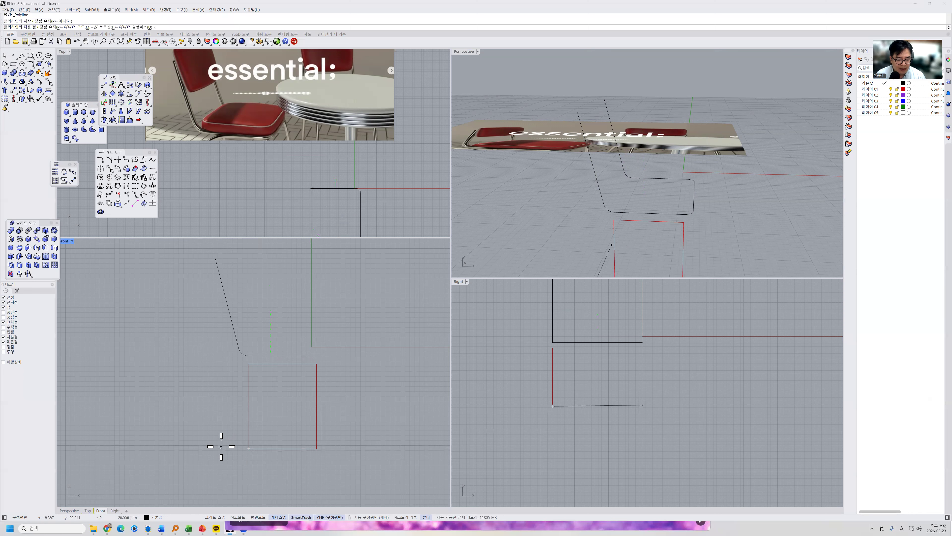
click(248, 364)
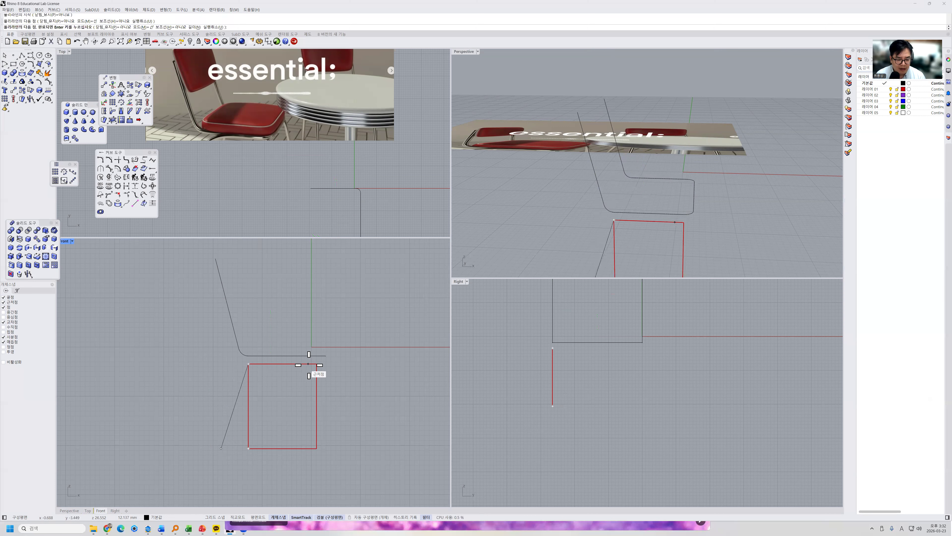
click(316, 364)
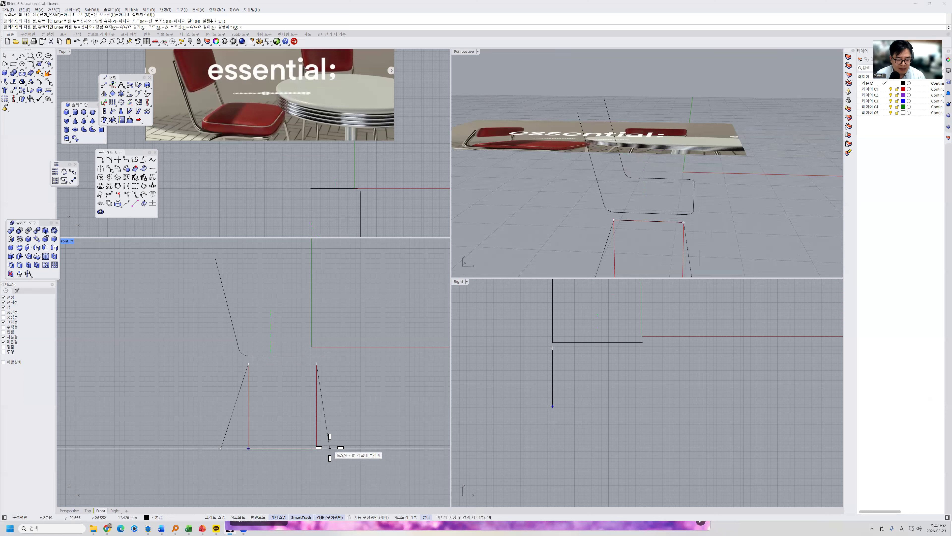
click(329, 448)
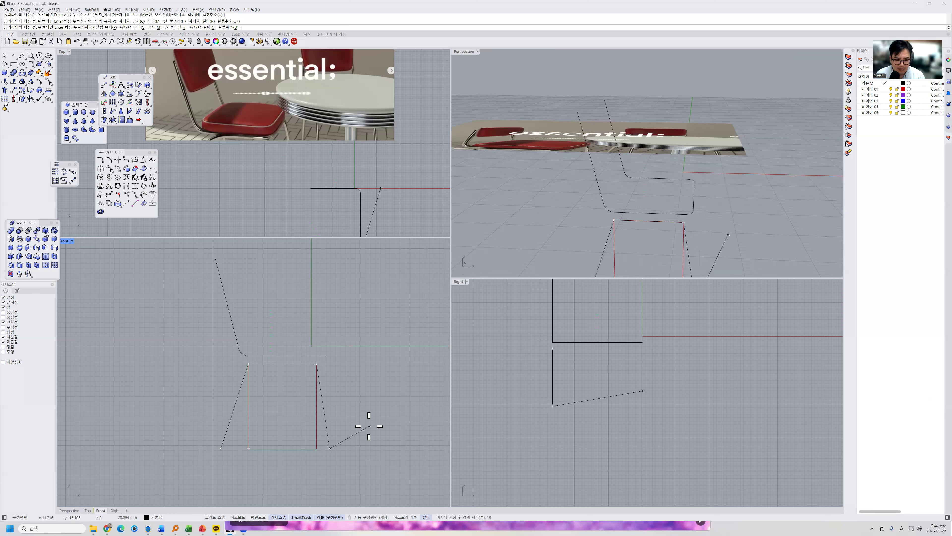
key(Return)
Step: Delete the red guide rectangle, keeping the splayed leg polyline
click(326, 434)
right_drag(669, 244, 591, 242)
click(313, 452)
key(Delete)
click(323, 397)
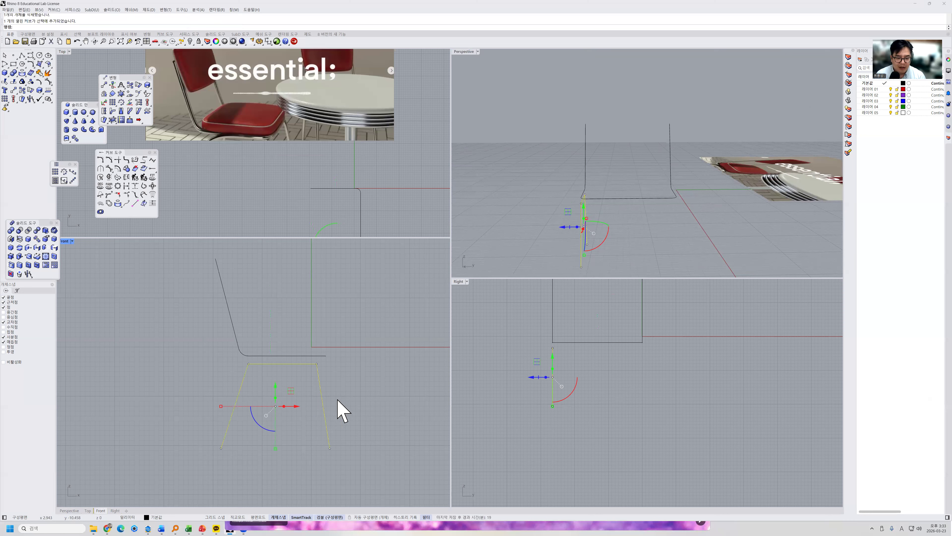
Step: Fillet the leg polyline's upper corner on the backrest side with a radius of 4
right_drag(552, 224, 602, 234)
click(585, 226)
scroll(627, 202, up, 3)
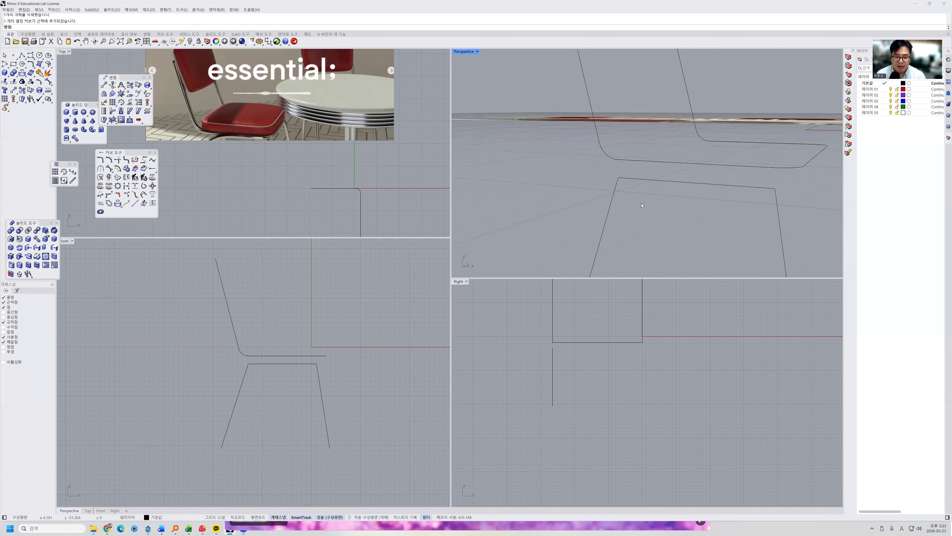
scroll(246, 373, up, 4)
scroll(244, 372, up, 1)
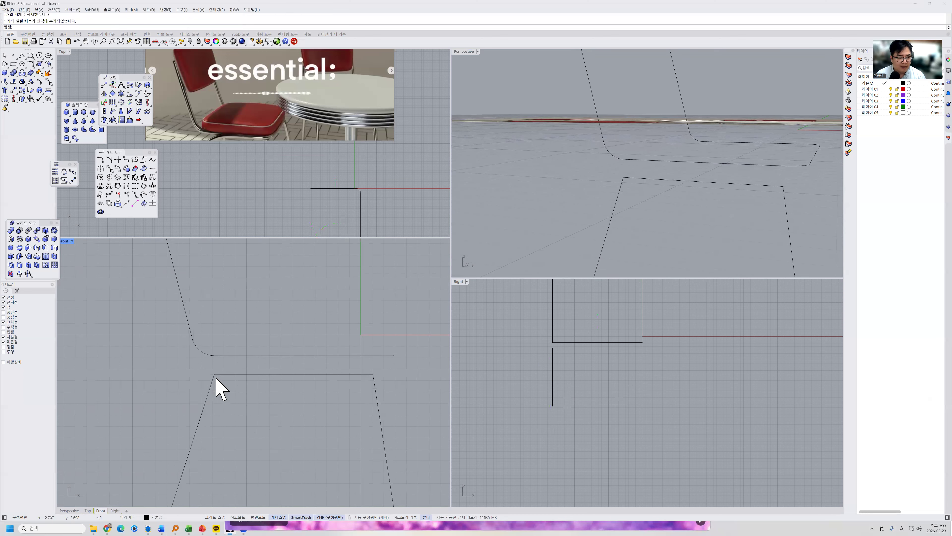
click(100, 161)
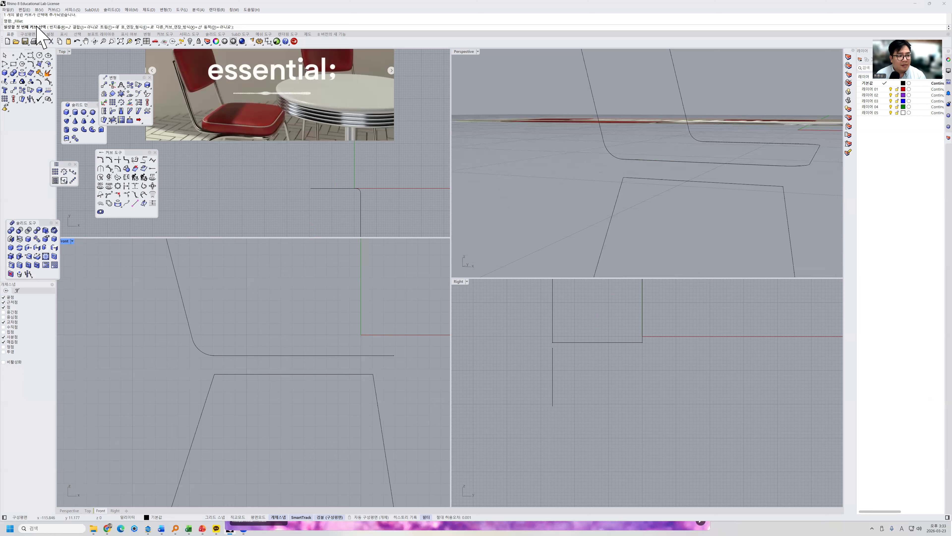
click(64, 27)
text(4)
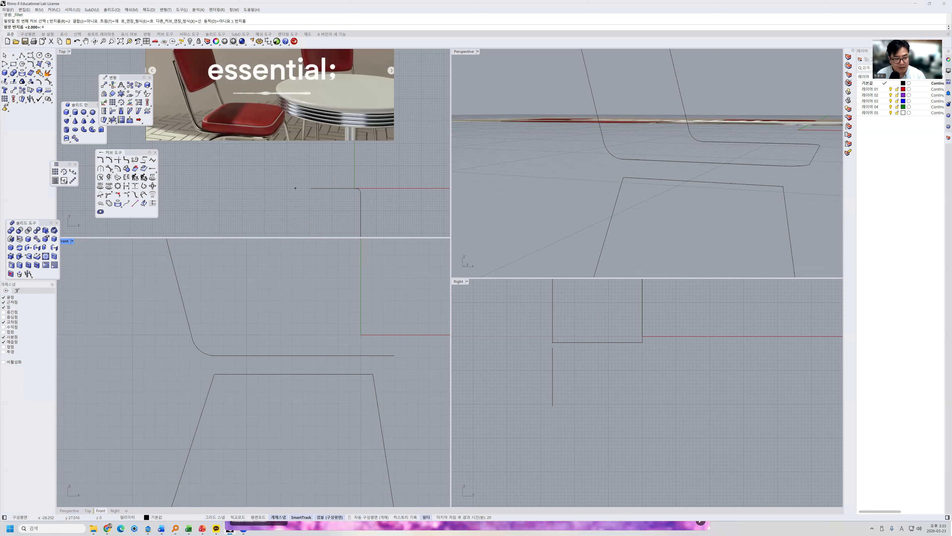
key(Return)
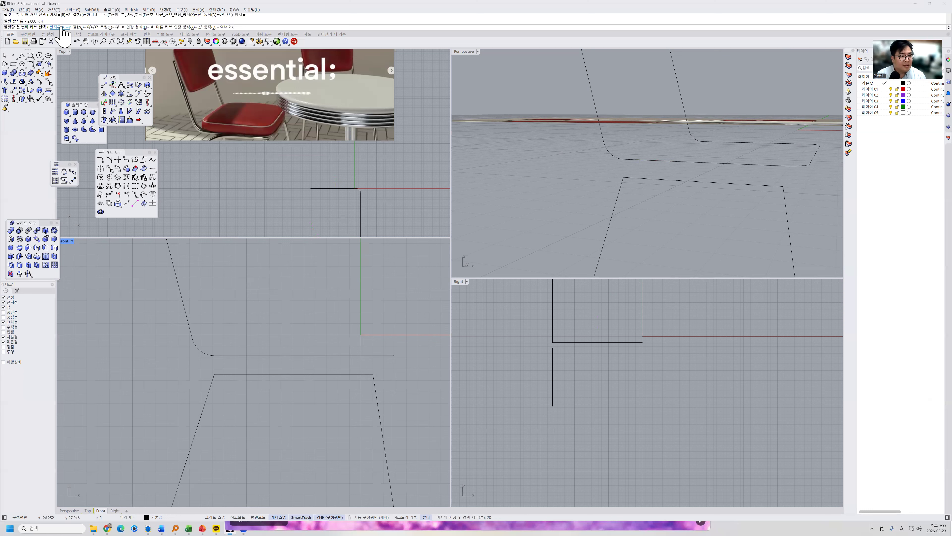
click(207, 398)
click(208, 399)
click(246, 376)
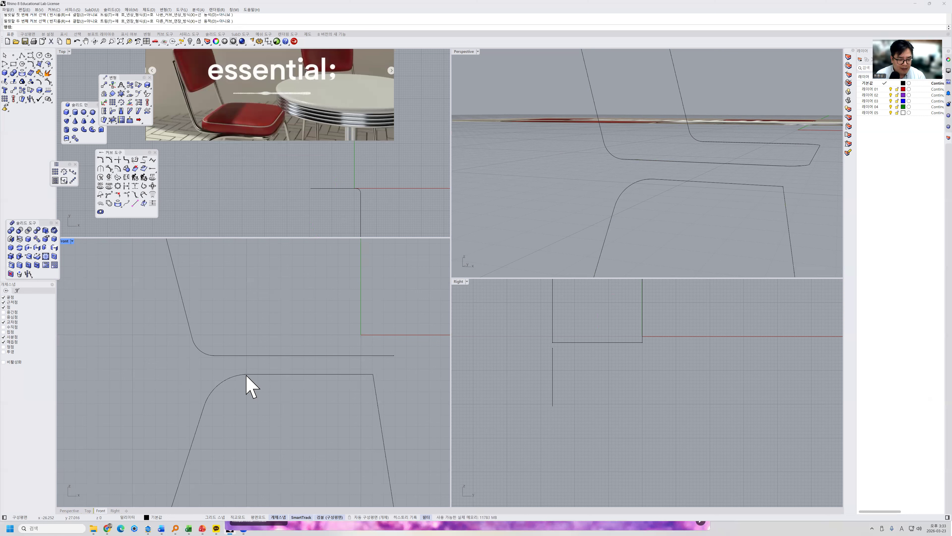
Step: Fillet the leg polyline's other upper corner with the same radius of 4
right_click(356, 386)
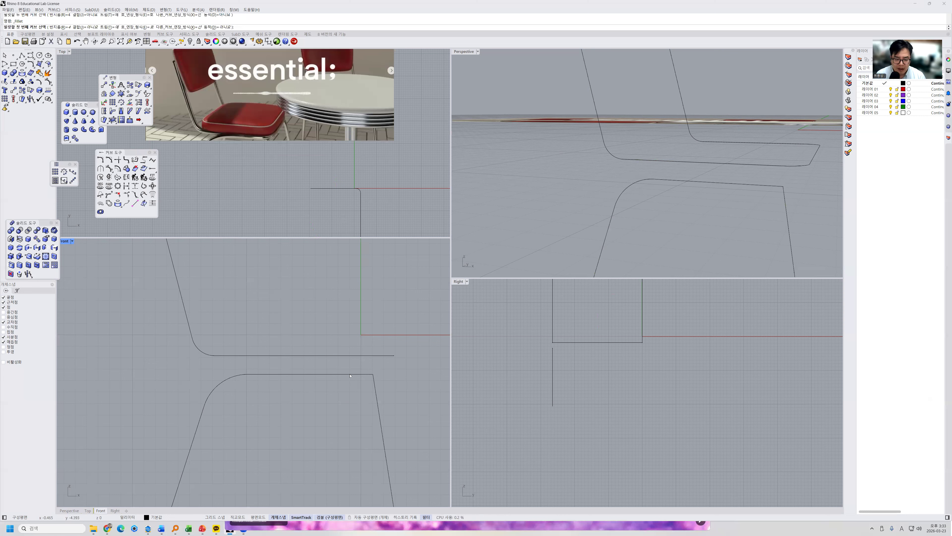
click(350, 375)
click(378, 401)
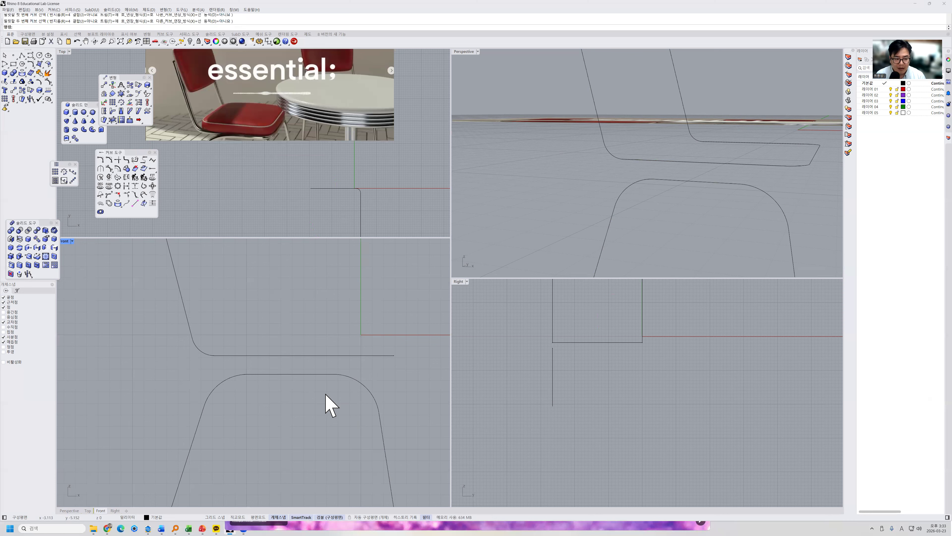
Step: Join all line and arc segments of the filleted leg profile into one open curve and check its selection against the seat frame
scroll(330, 406, down, 5)
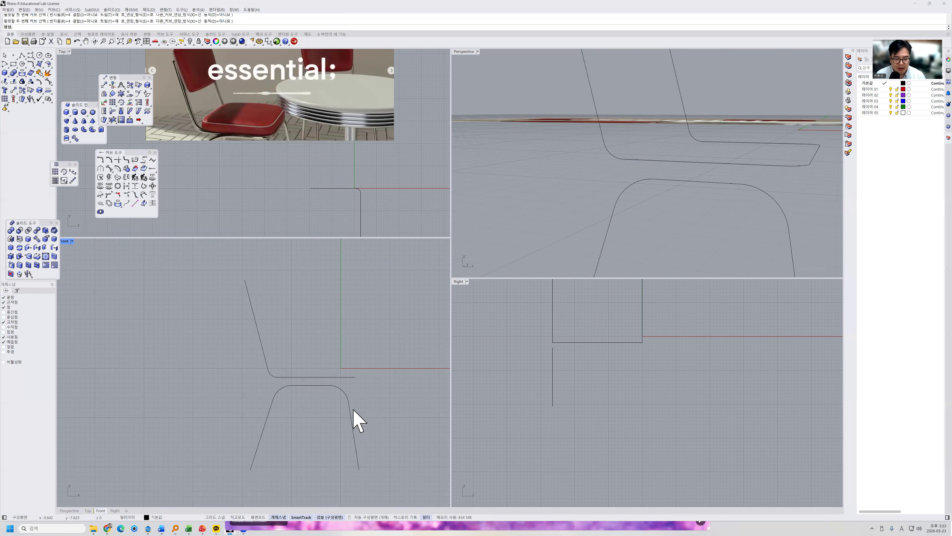
click(345, 403)
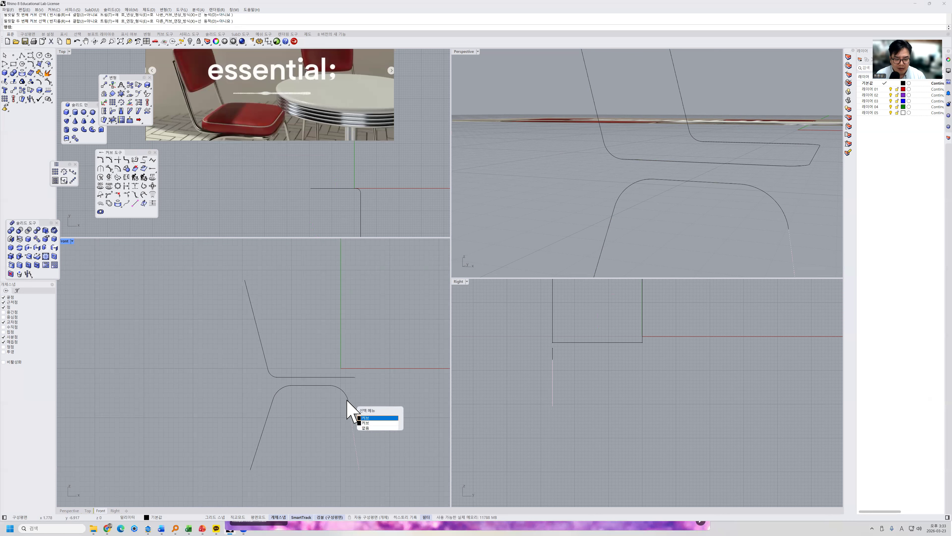
click(344, 394)
click(313, 386)
click(279, 388)
click(271, 407)
click(340, 414)
drag(375, 433, 244, 384)
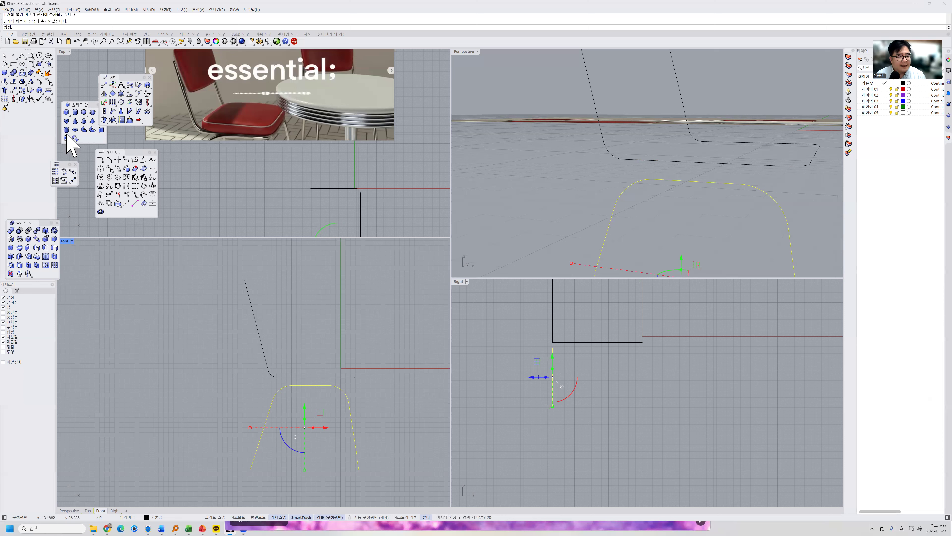
click(40, 72)
click(399, 393)
click(348, 394)
click(354, 379)
Step: Copy the joined leg curve, paste it in place, and select one of the two overlapping curves
scroll(401, 392, down, 3)
right_drag(558, 250, 556, 231)
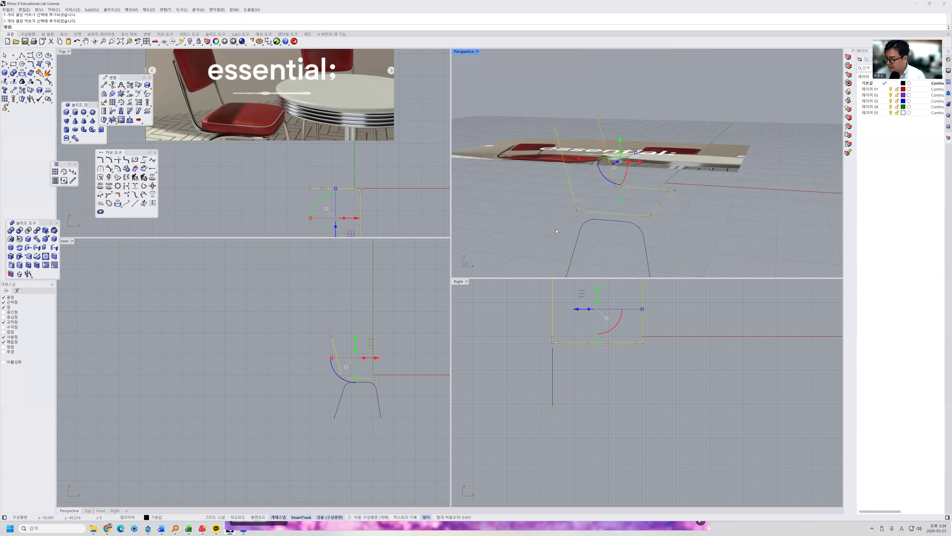
click(381, 396)
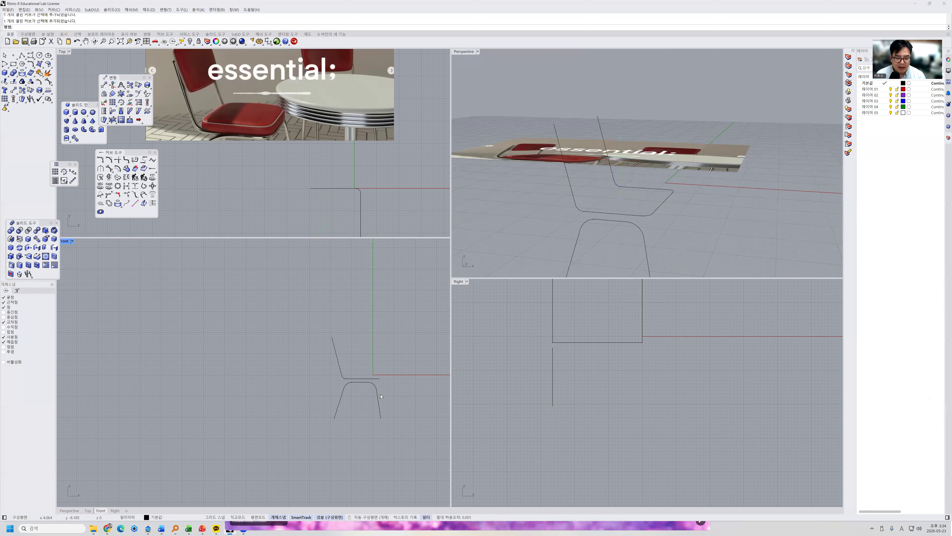
click(378, 398)
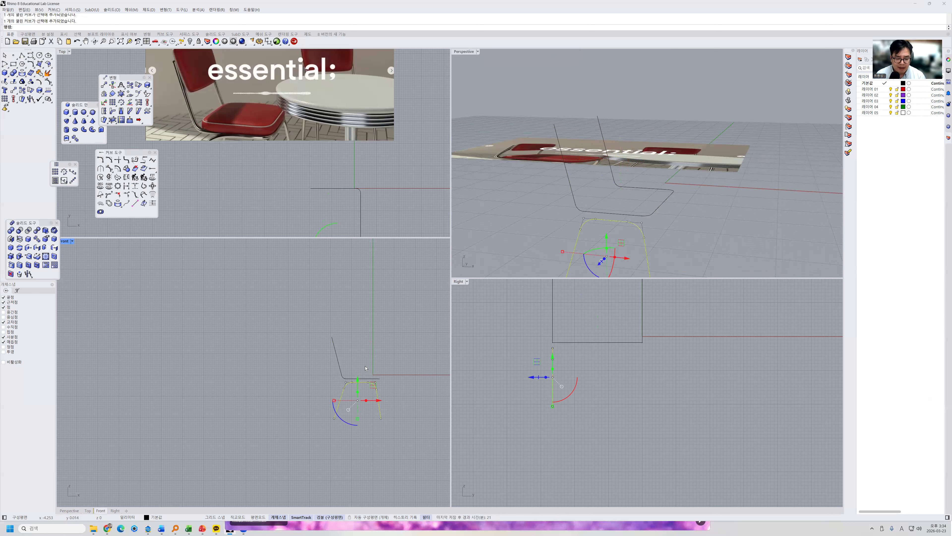
key(ctrl+c)
key(ctrl+v)
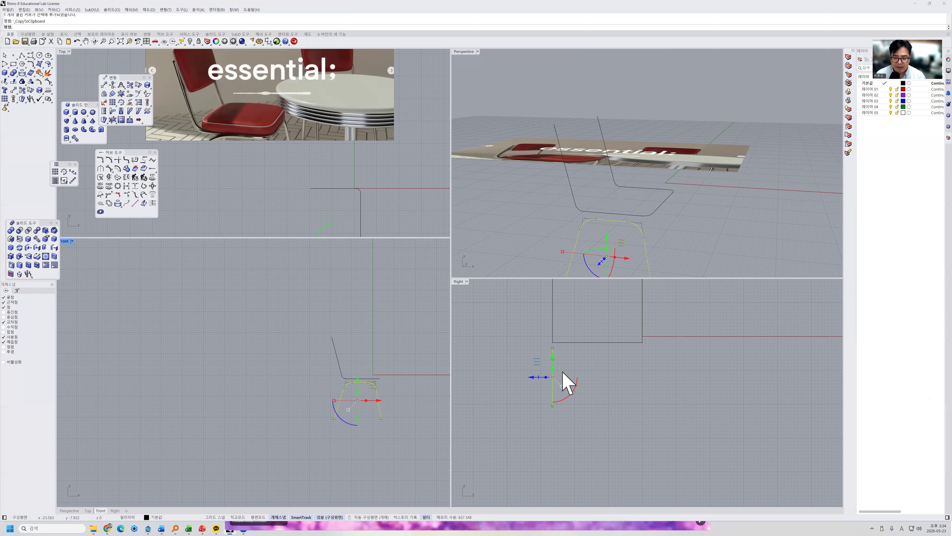
click(529, 402)
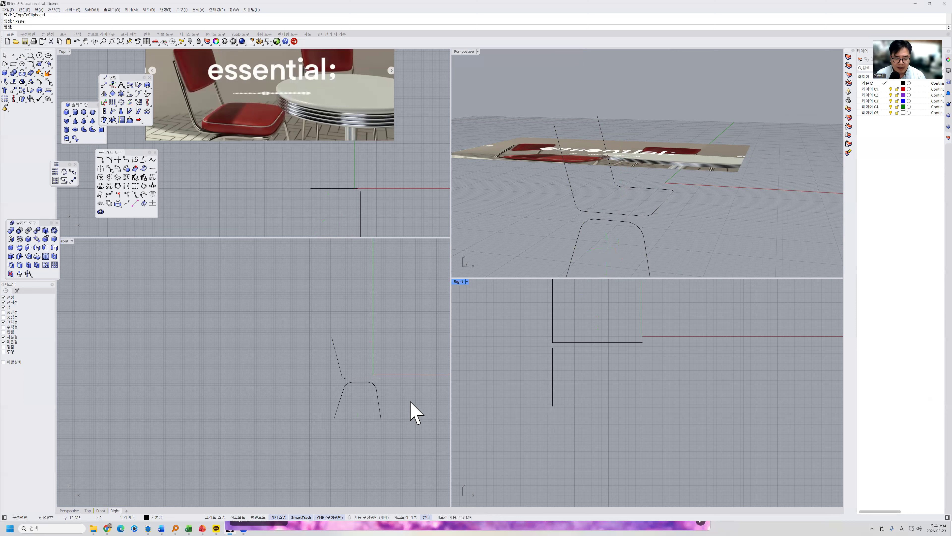
click(380, 400)
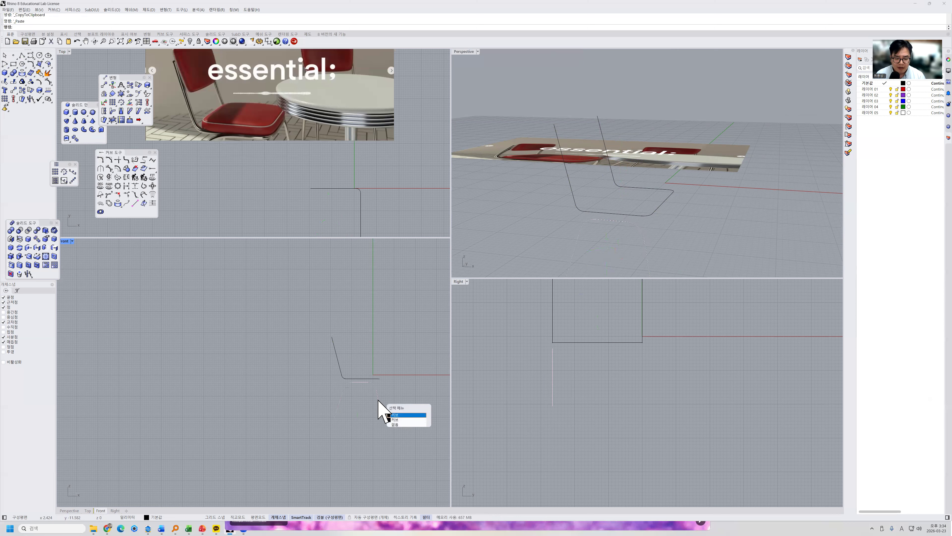
click(412, 419)
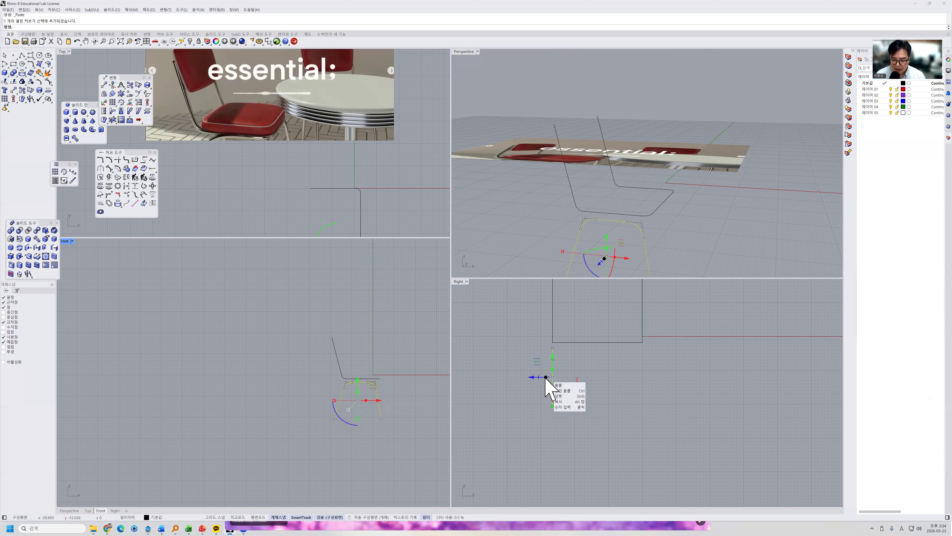
Step: Extrude the selected leg curve across the seat's width to the opposite side in the Right viewport
drag(546, 377, 636, 380)
right_drag(707, 206, 692, 223)
key(Escape)
Step: Set the Perspective viewport to Shaded display, examine the extruded leg surface, and undo the extrusion
click(478, 51)
click(479, 81)
mouse_move(691, 234)
right_down()
mouse_move(683, 226)
mouse_move(705, 222)
right_up()
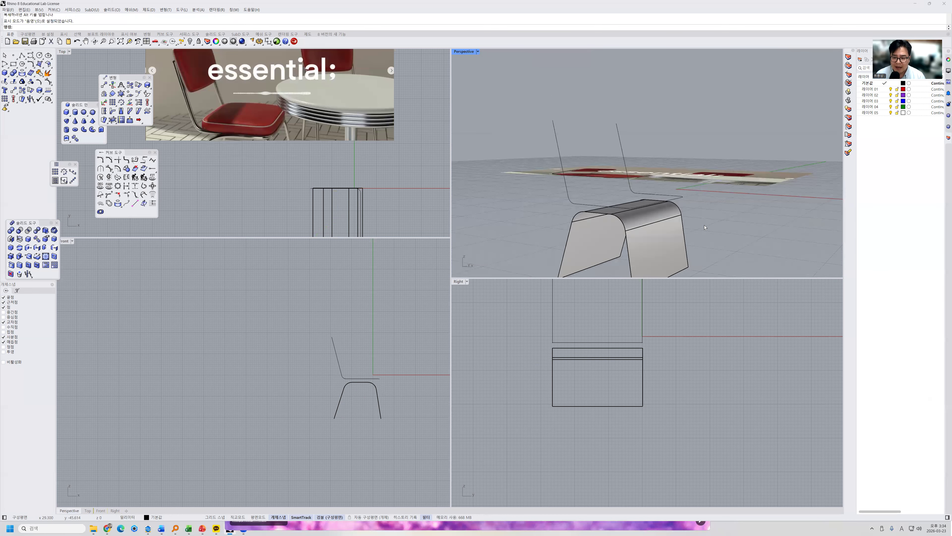
key(ctrl+z)
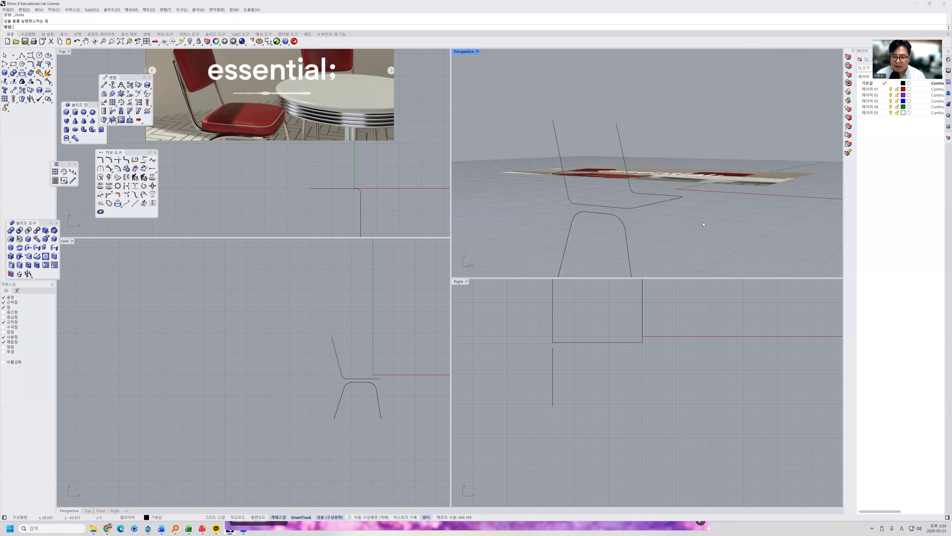
Step: Copy the leg curve straight across the seat's width to the opposite side of the frame in the Right viewport
click(631, 246)
click(642, 251)
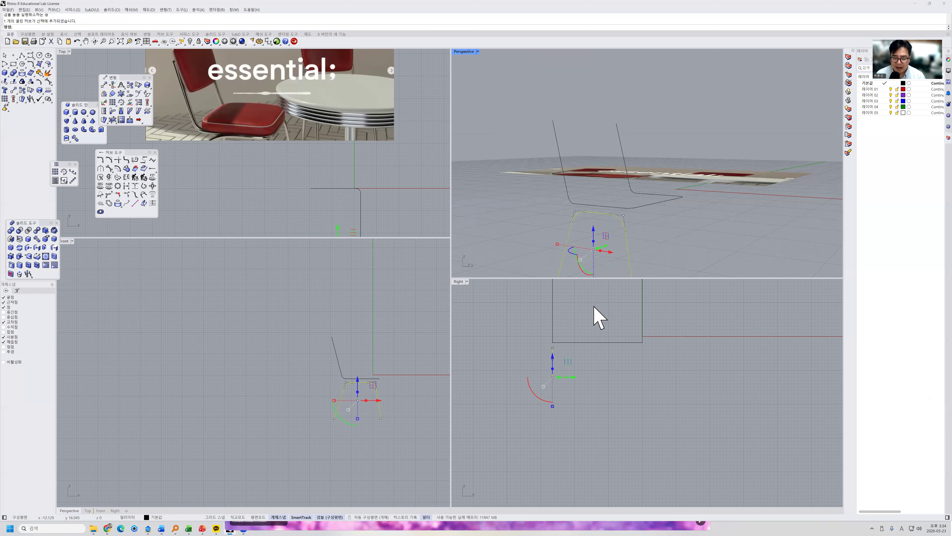
drag(575, 377, 663, 374)
click(680, 347)
right_drag(705, 252, 649, 252)
click(381, 327)
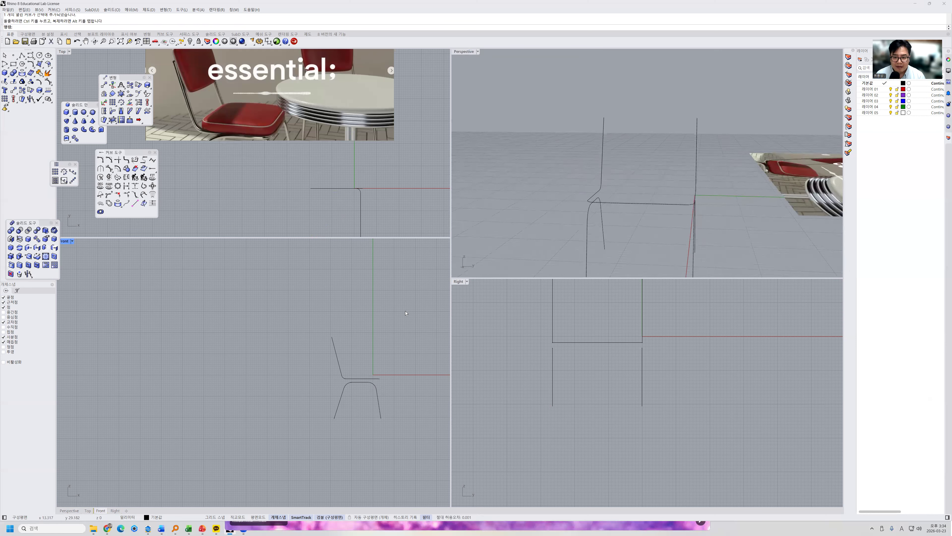
Step: Start Pipe on the seat frame and both leg curves, leaving out the reference picture, and set the caps to round
right_drag(575, 232, 596, 269)
drag(415, 422, 310, 338)
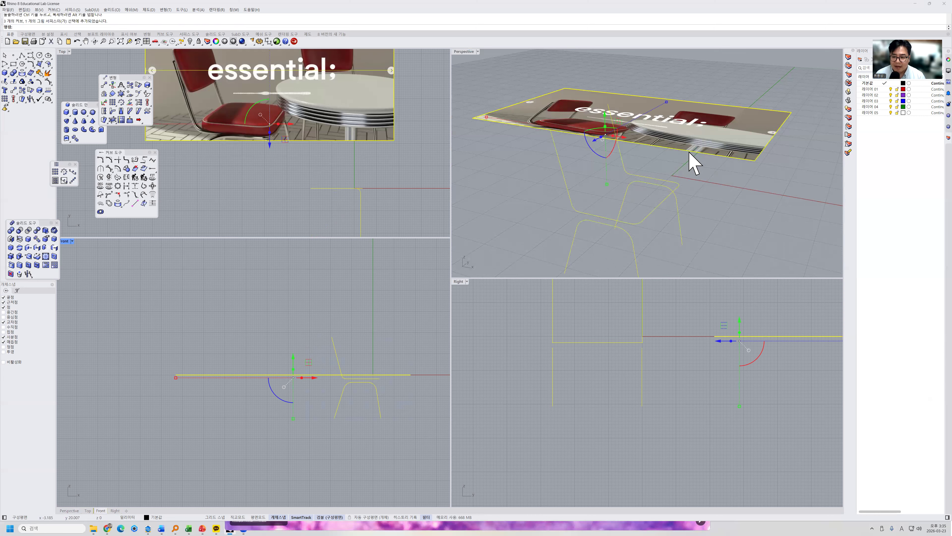
ctrl+click(702, 153)
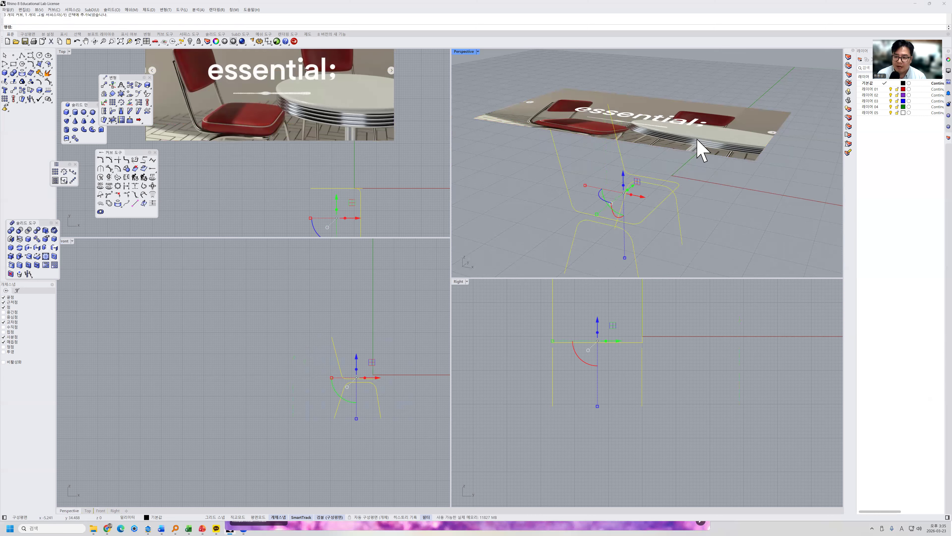
right_drag(717, 183, 706, 185)
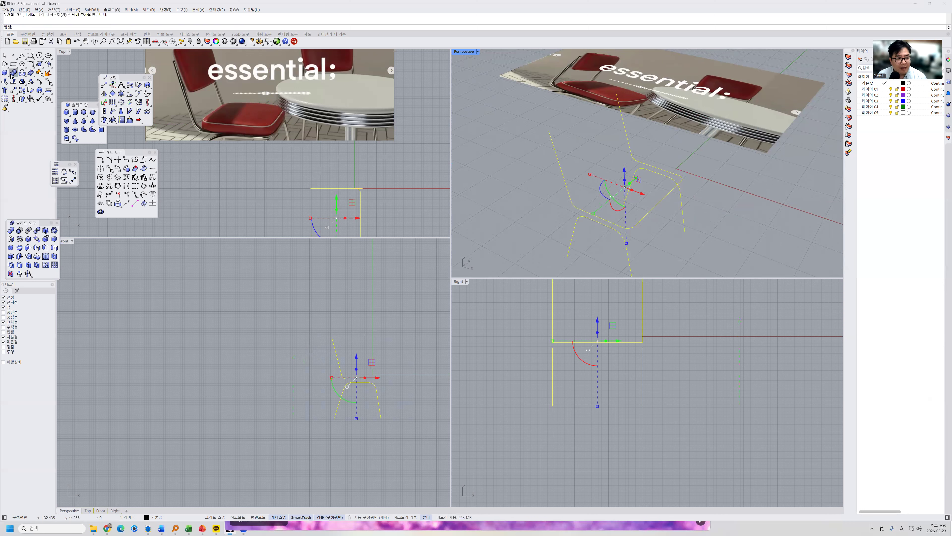
click(2, 72)
drag(18, 71, 180, 168)
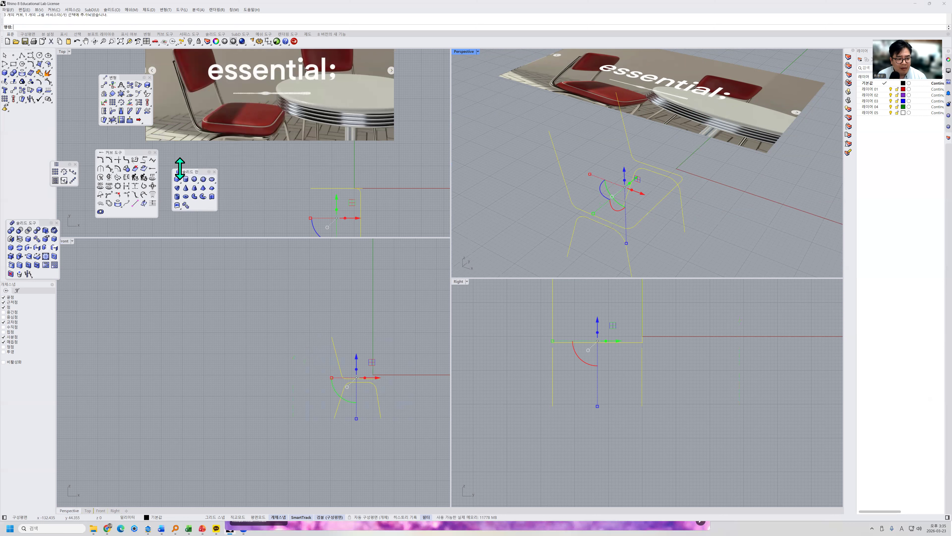
click(203, 196)
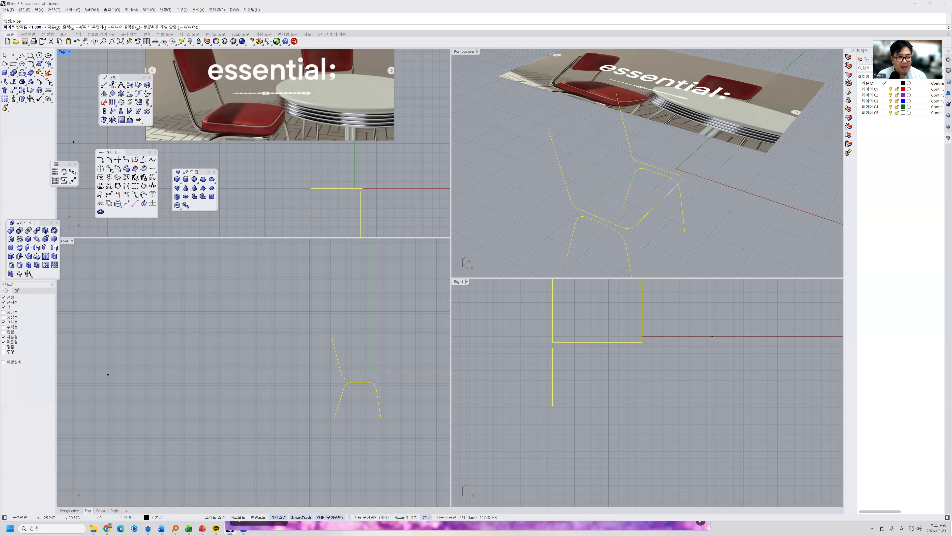
scroll(381, 416, up, 2)
scroll(377, 406, up, 3)
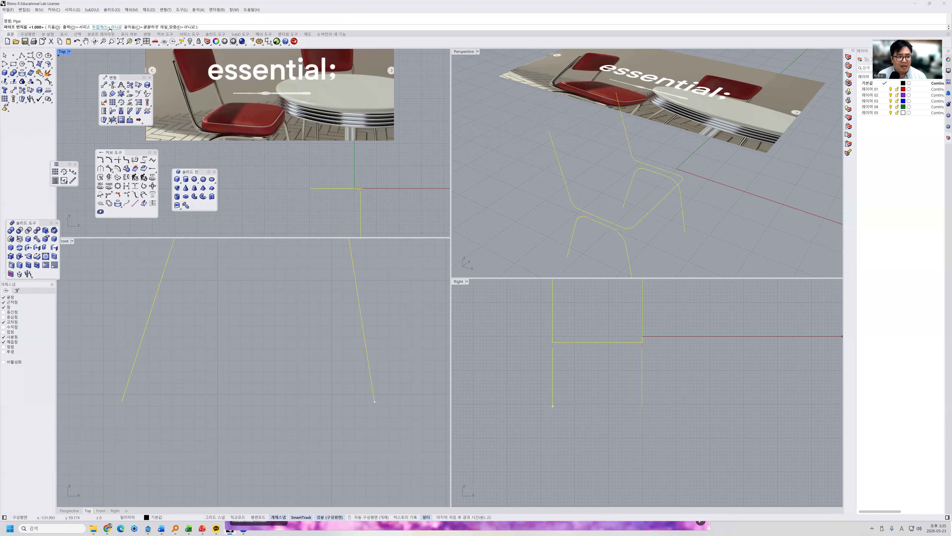
click(141, 28)
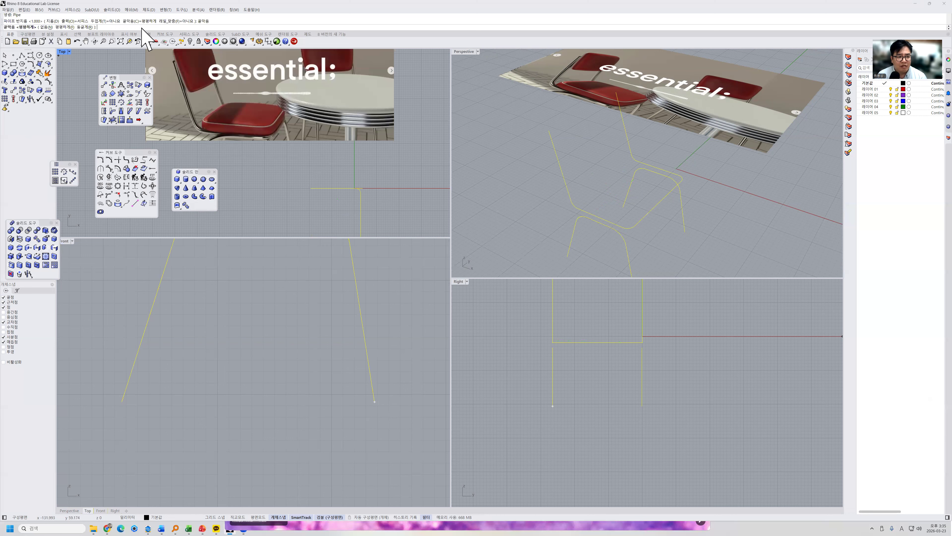
click(85, 28)
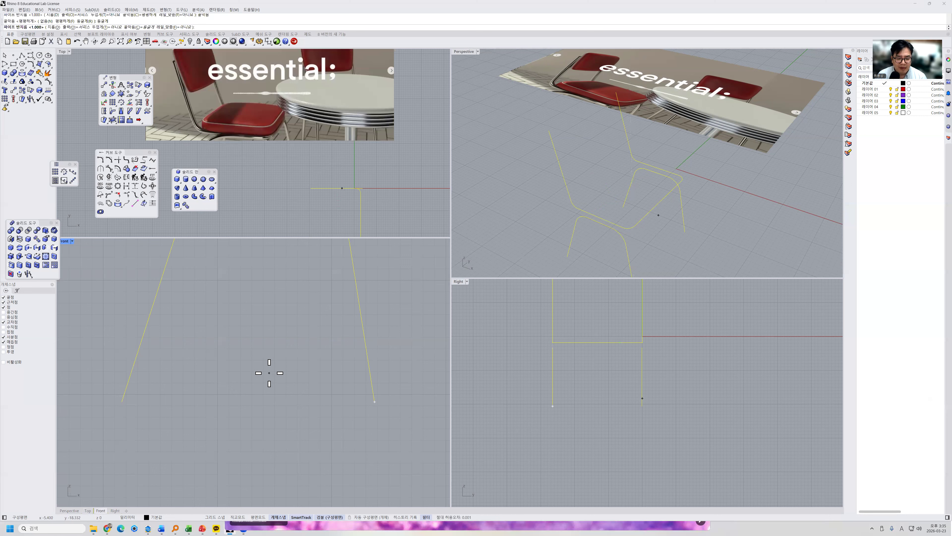
Step: Create the frame pipes with a radius of 1, examine their thickness in Perspective, and undo them
key(Return)
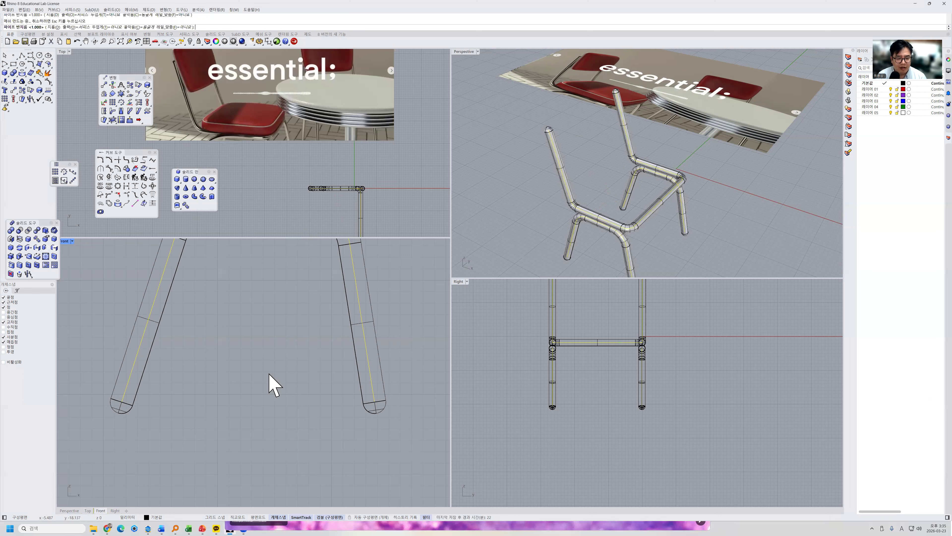
right_drag(717, 237, 499, 129)
key(Escape)
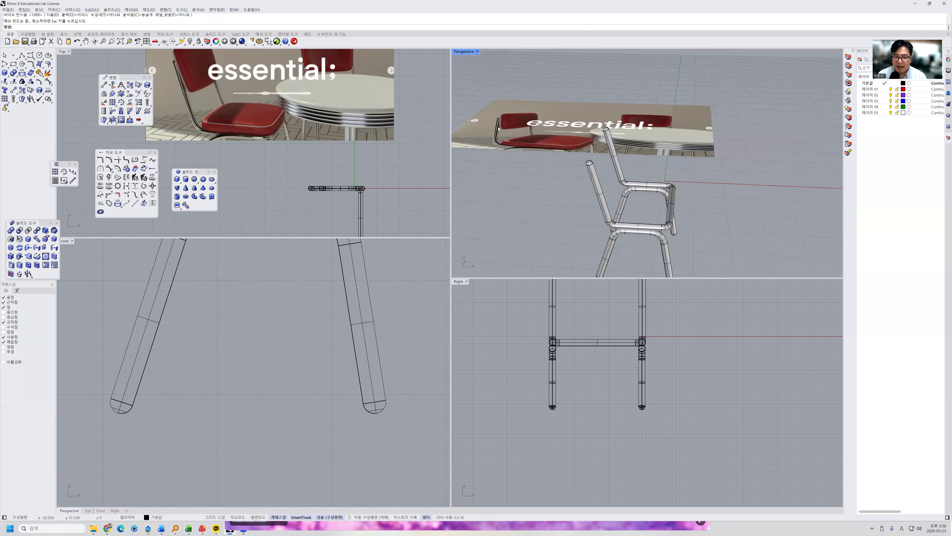
shift+right_drag(534, 120, 669, 236)
scroll(672, 220, down, 3)
key(ctrl+z)
Step: Pipe the seat frame and both leg curves with a radius of 0.7 and round caps
scroll(660, 229, up, 4)
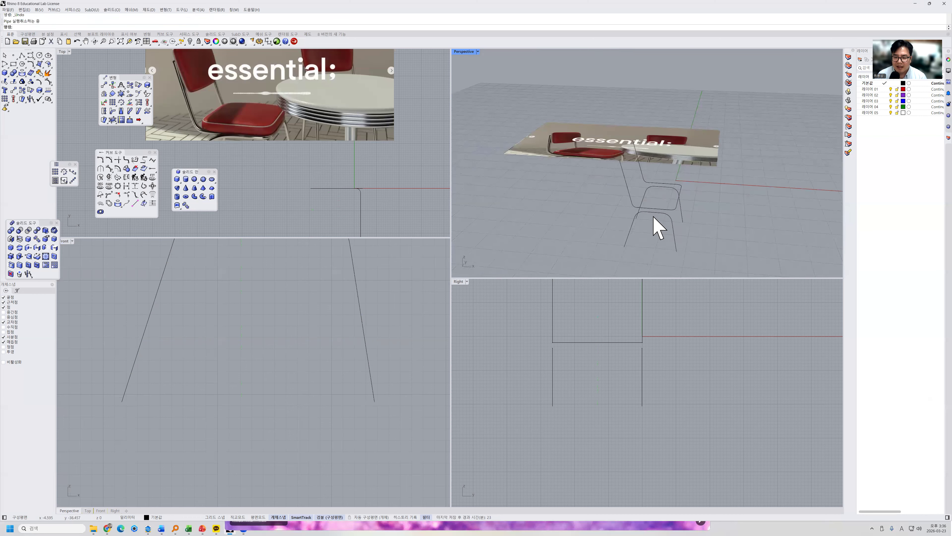
scroll(660, 380, down, 2)
drag(660, 379, 491, 317)
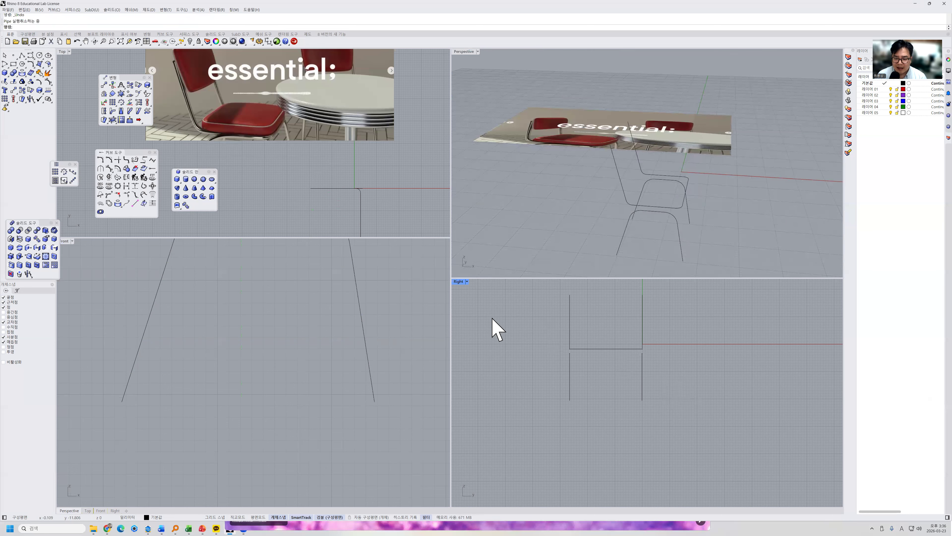
right_click(538, 333)
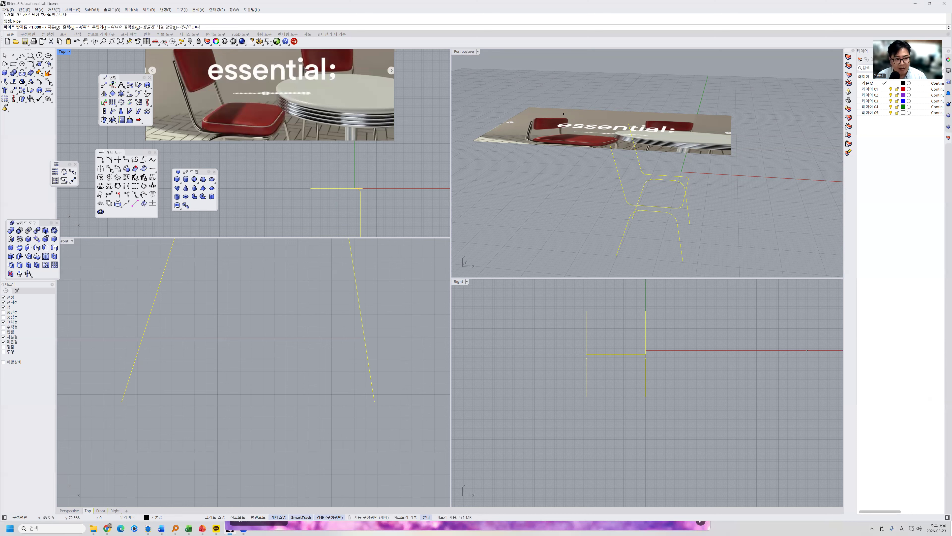
key(Return)
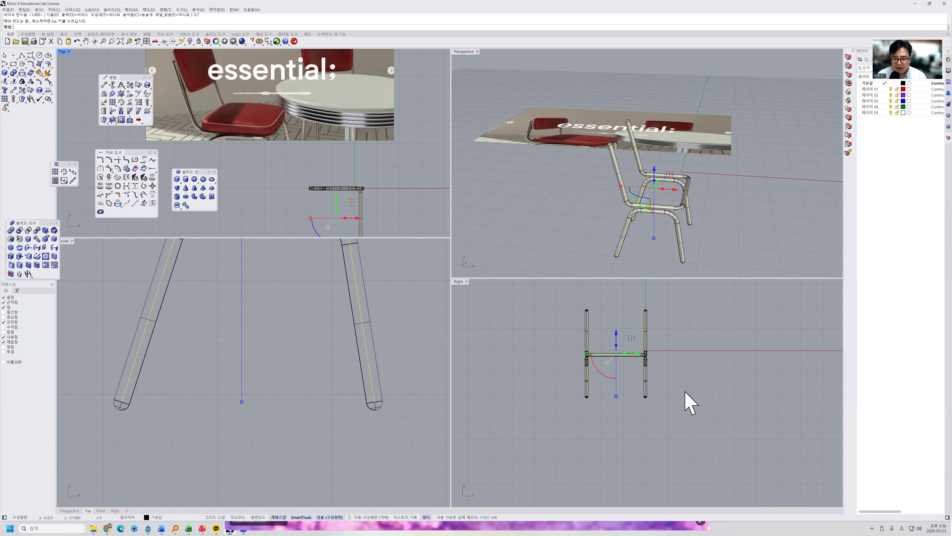
key(Escape)
Step: Select the two leg pipes and the seat-frame pipe and move them along negative X, clear of their source curves
right_drag(719, 215, 679, 212)
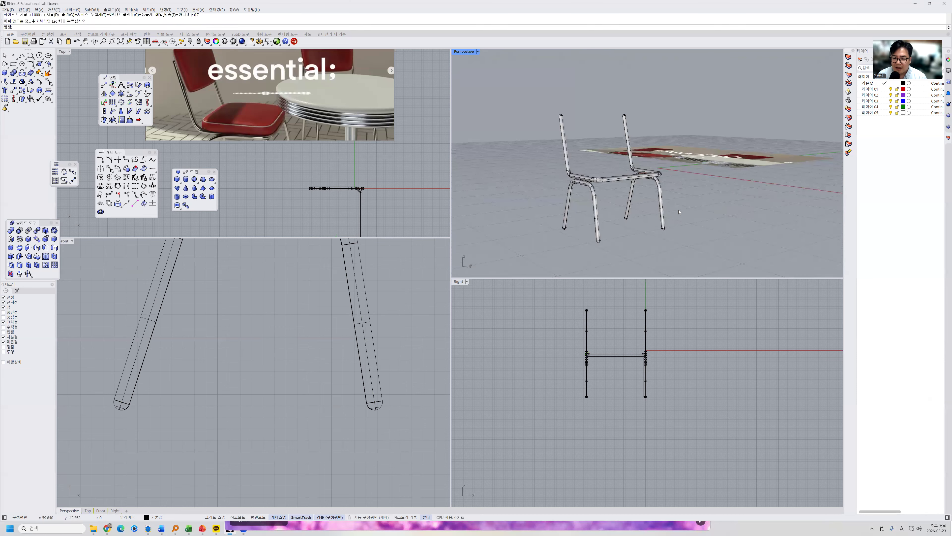
right_drag(595, 205, 697, 204)
click(682, 203)
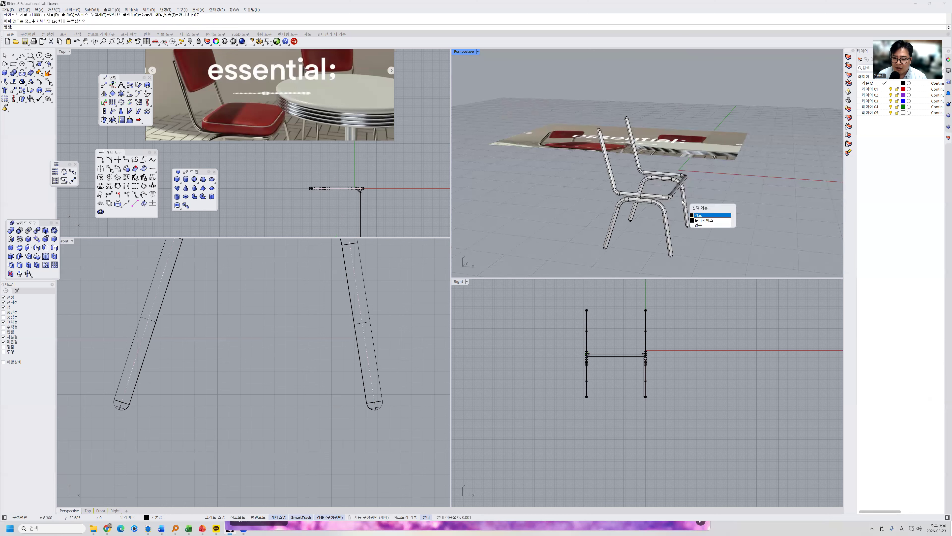
click(709, 221)
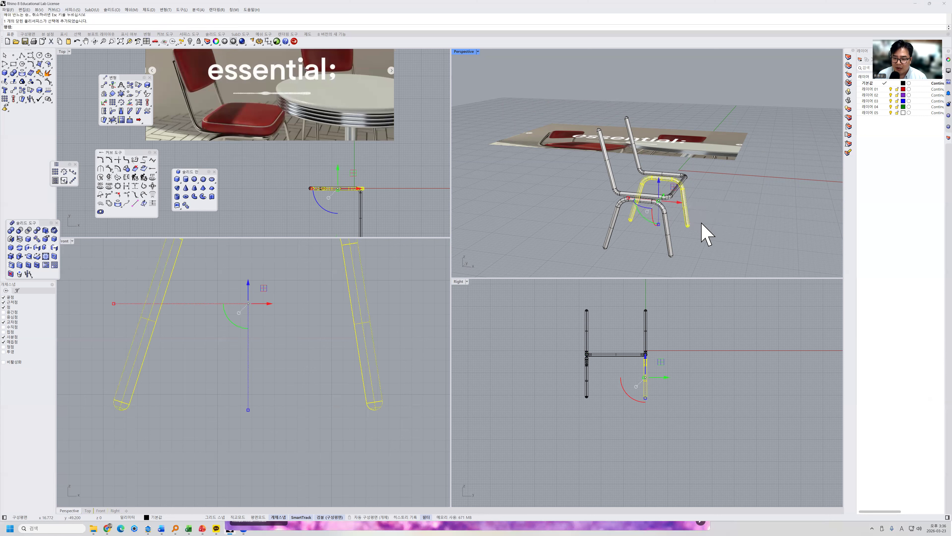
shift+click(669, 230)
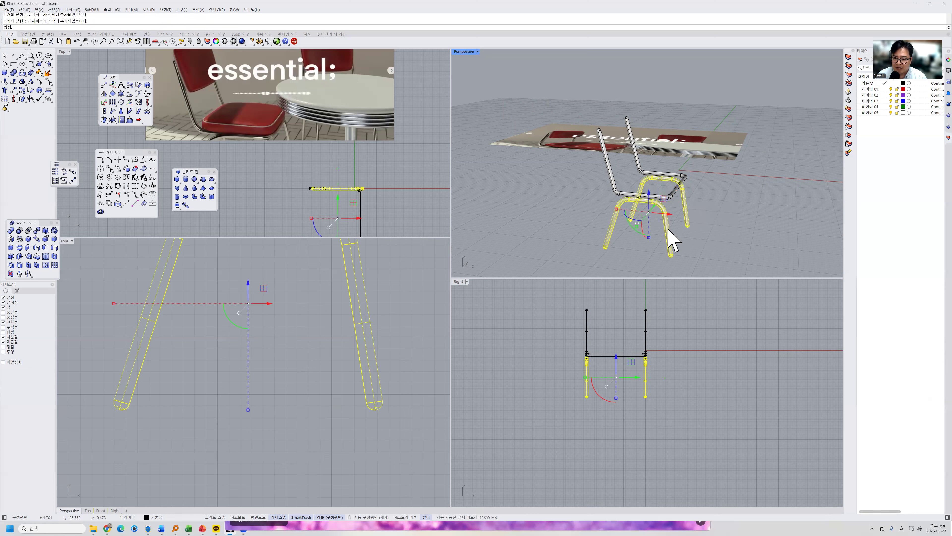
shift+click(610, 164)
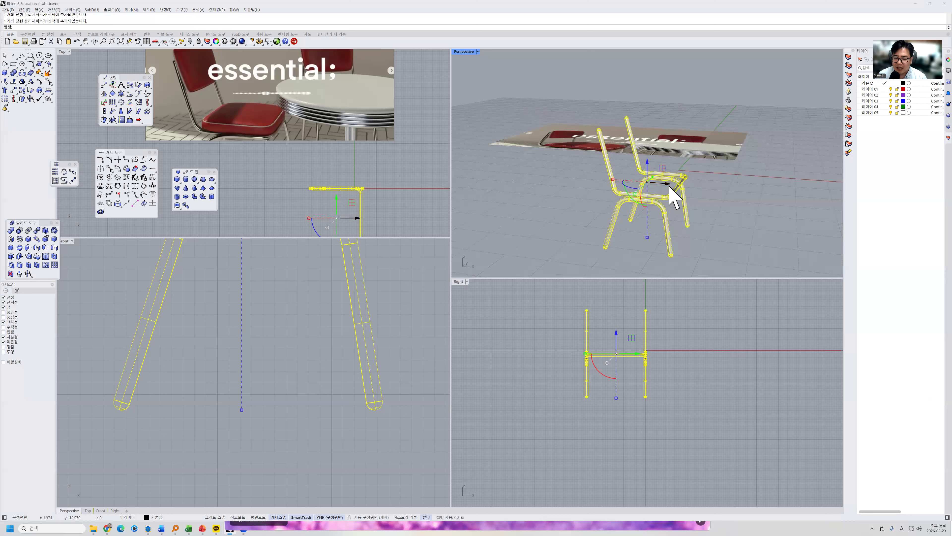
drag(670, 190, 577, 185)
drag(642, 202, 595, 198)
click(706, 208)
Step: Save the model in the Downloads folder as "CHAIR AND TABLE" in the Rhino 7 3D model format
right_drag(684, 209, 647, 171)
right_drag(630, 221, 675, 233)
right_drag(598, 105, 593, 129)
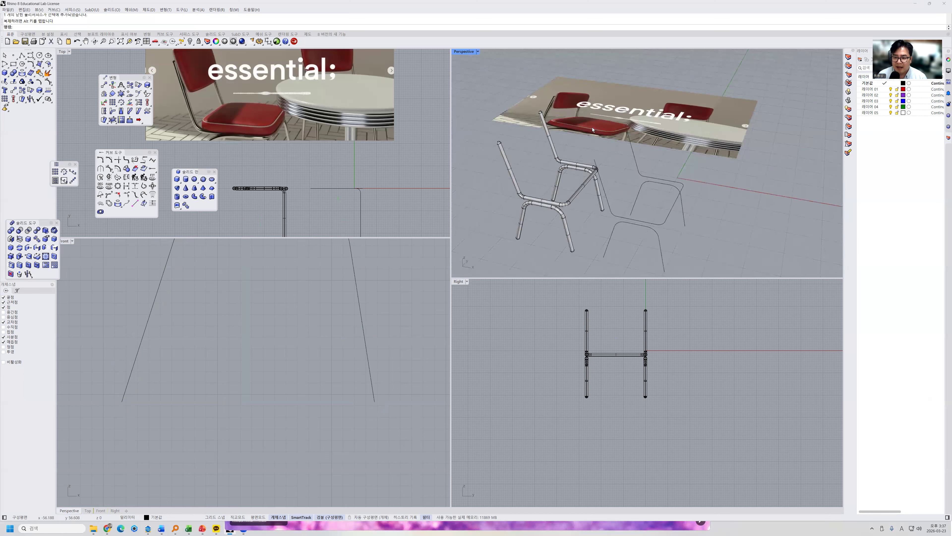
right_drag(725, 184, 682, 180)
key(ctrl+s)
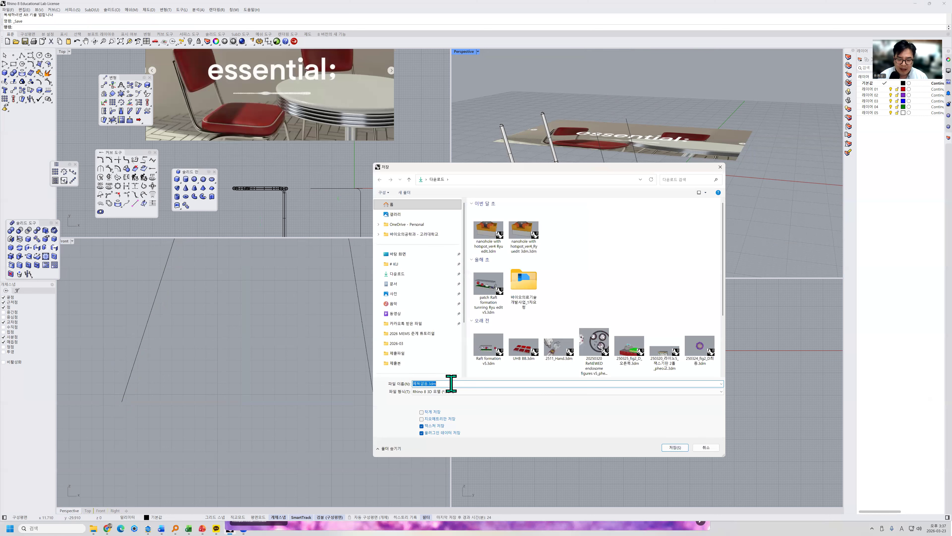
text(CHAIR AND TABLE)
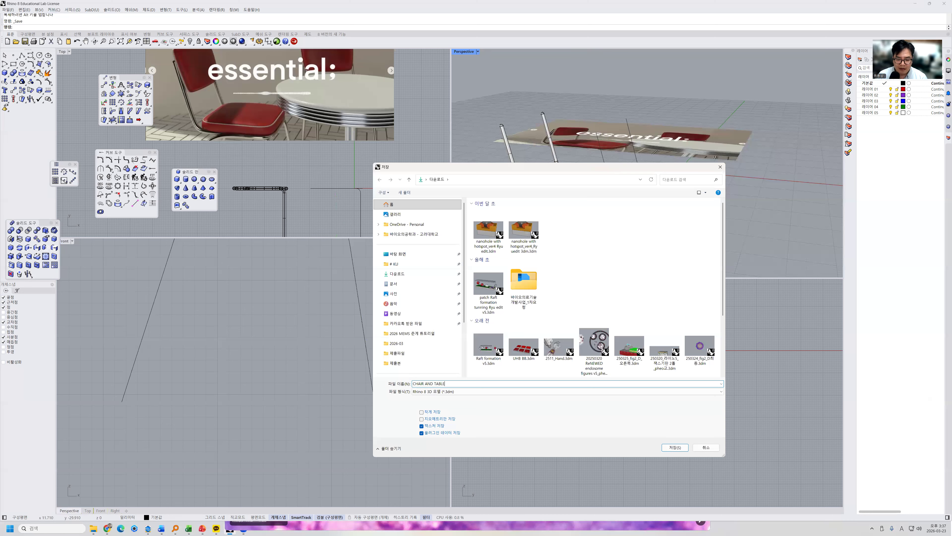
click(456, 391)
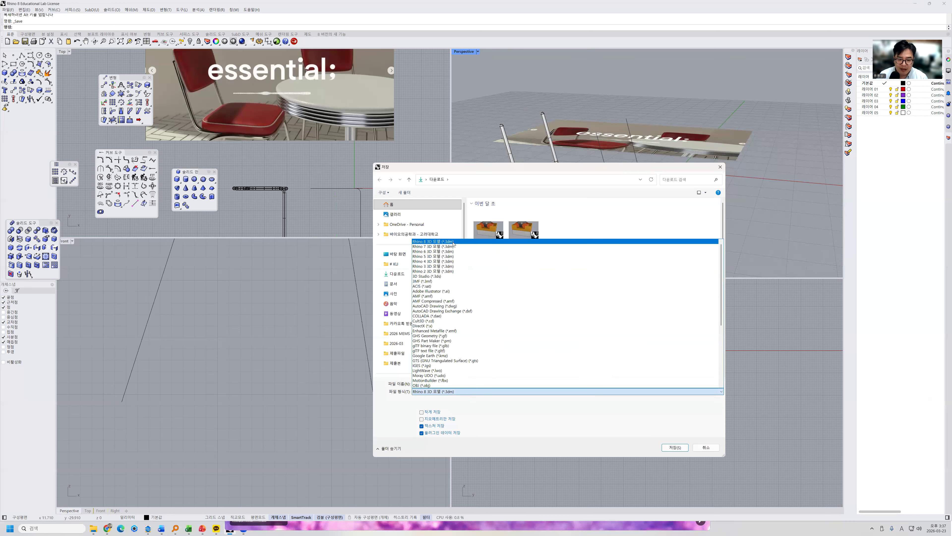
click(443, 247)
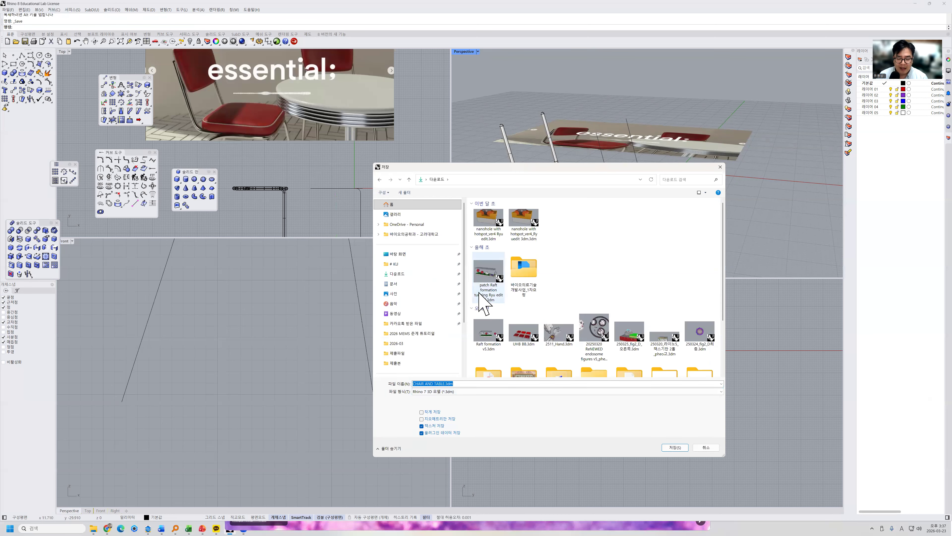
click(418, 273)
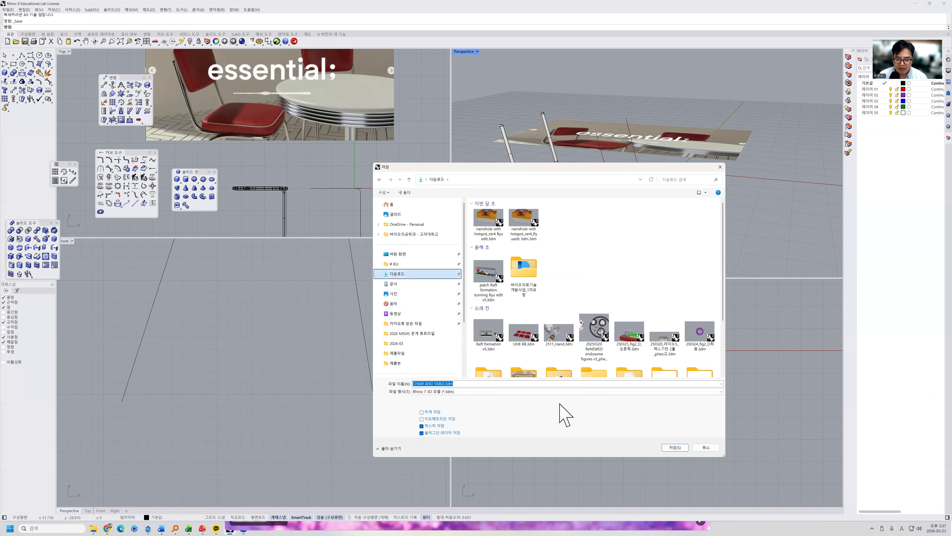
click(675, 448)
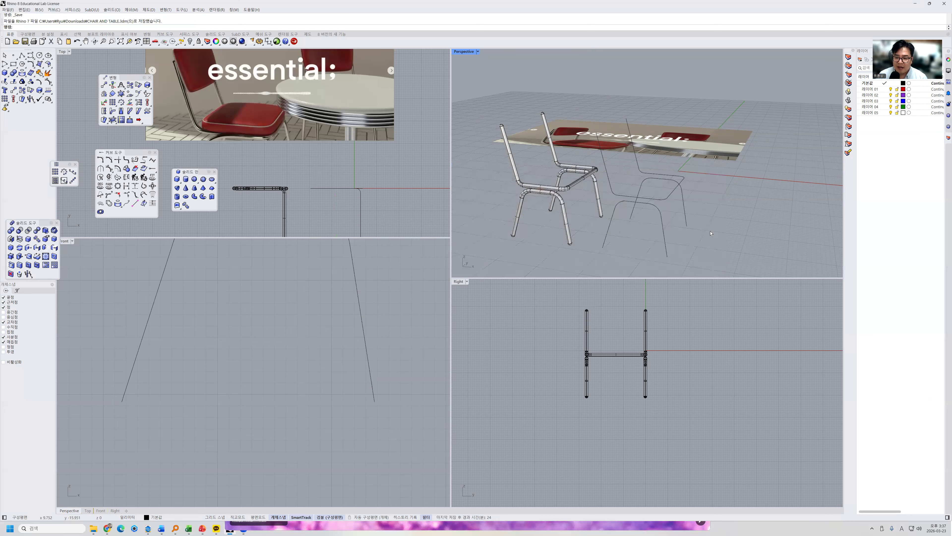
Step: Copy the seat-frame curve, paste it in place, and move the duplicate along positive X beside the original curves
right_drag(738, 231, 711, 245)
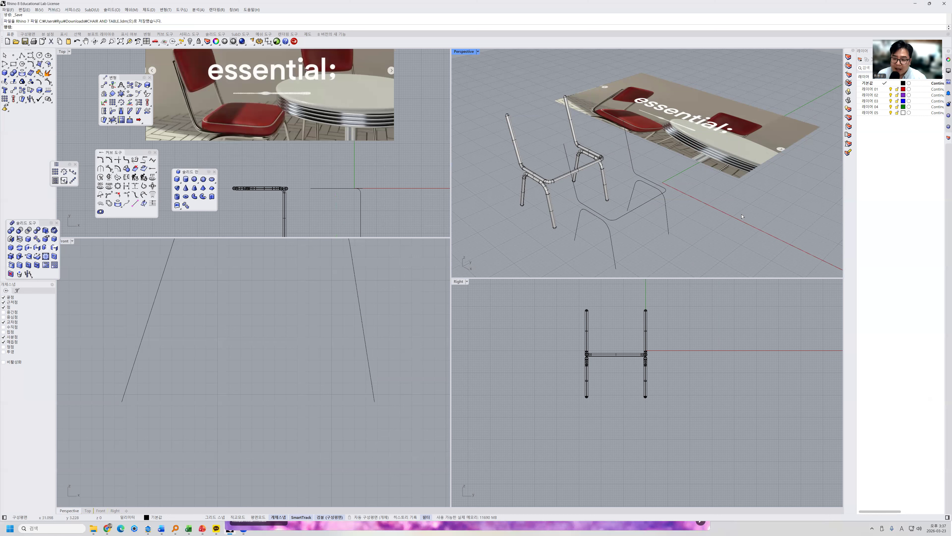
right_drag(697, 225, 631, 206)
click(592, 209)
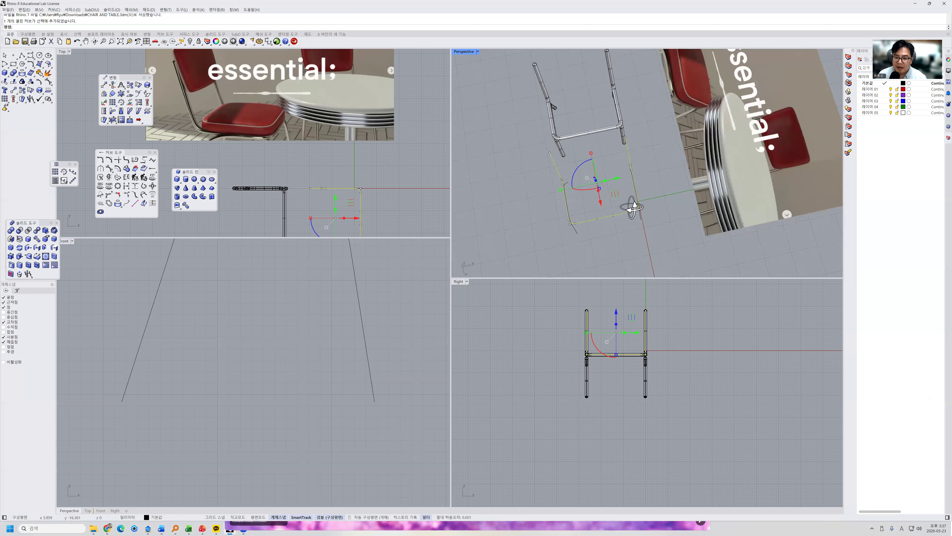
right_drag(658, 175, 640, 194)
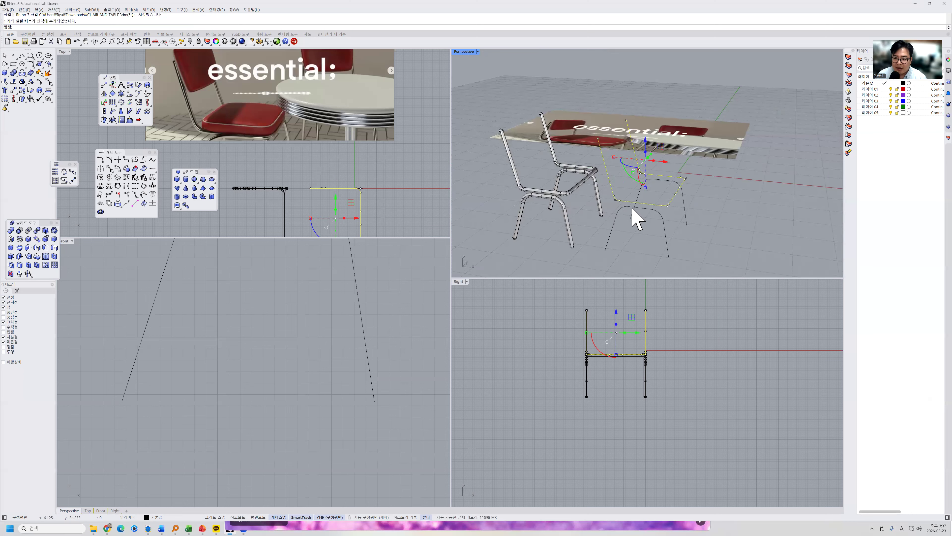
right_drag(633, 215, 671, 173)
key(ctrl+c)
key(ctrl+v)
drag(671, 166, 771, 185)
click(782, 225)
Step: Explode the duplicate seat-frame curve into separate segments and pick individual pieces to check the split
right_drag(782, 225, 764, 241)
click(743, 232)
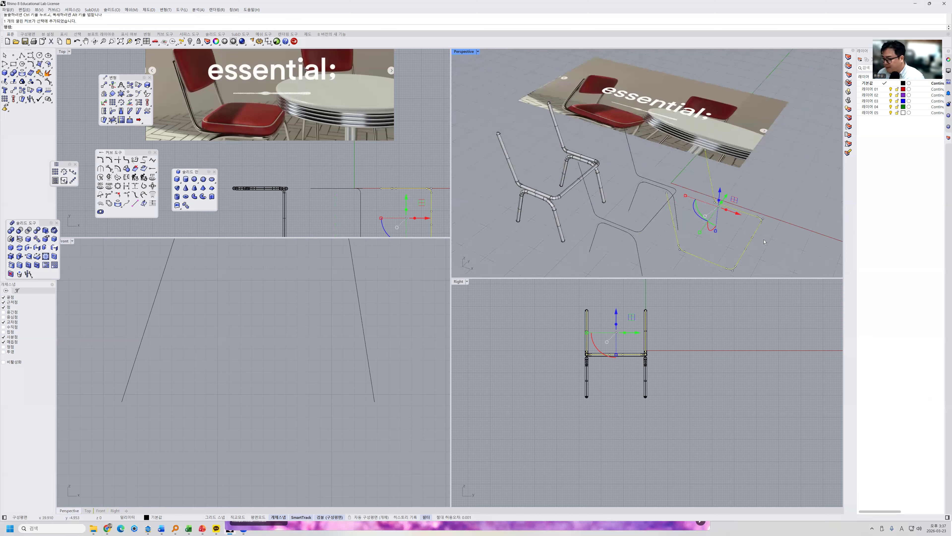
key(Escape)
click(749, 214)
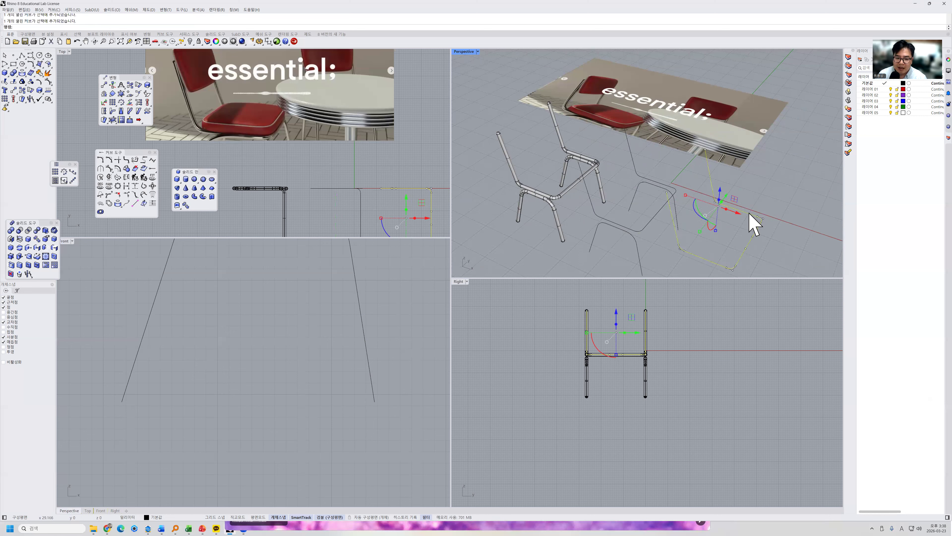
scroll(421, 199, down, 3)
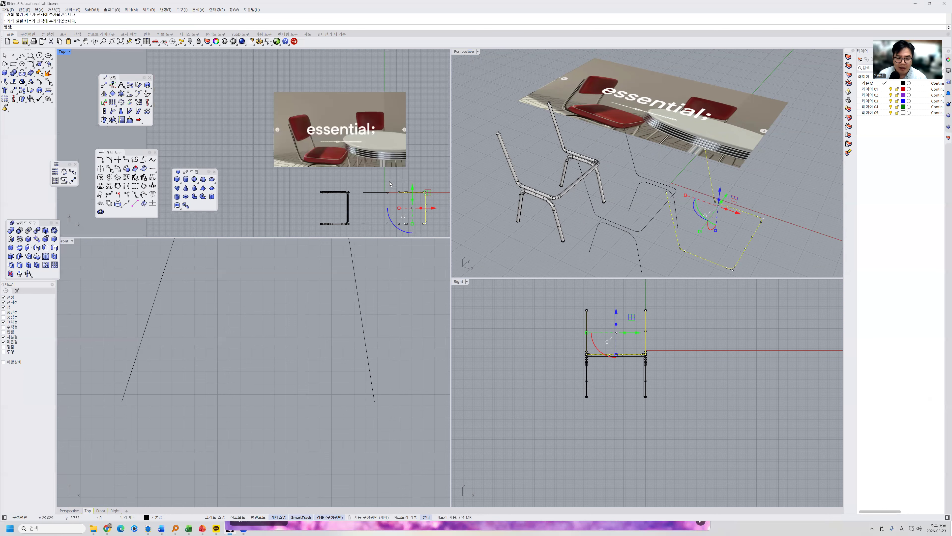
scroll(420, 210, up, 3)
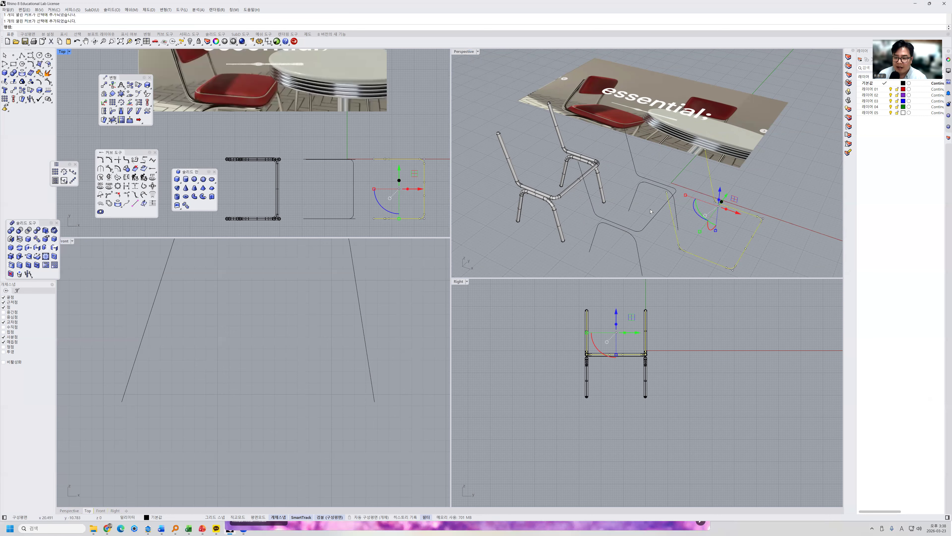
click(47, 76)
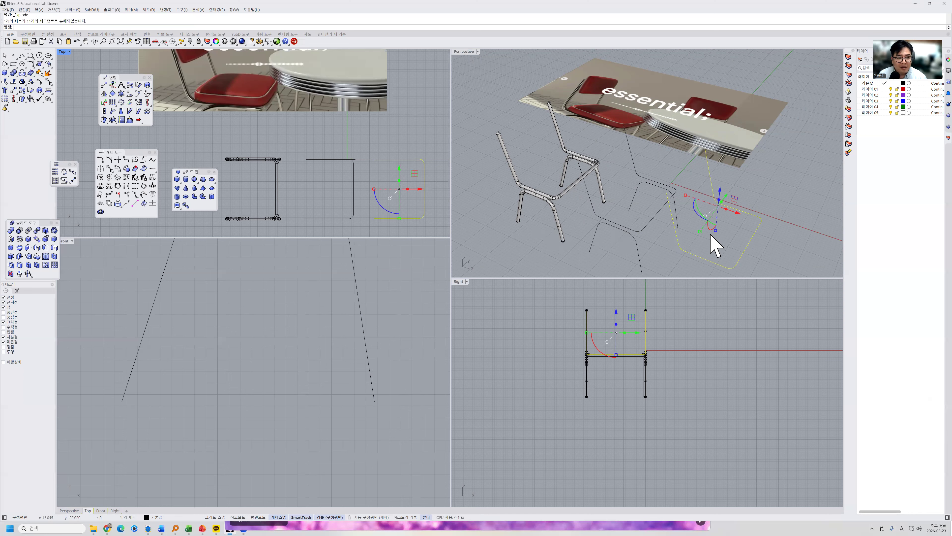
click(782, 235)
right_drag(761, 223, 740, 207)
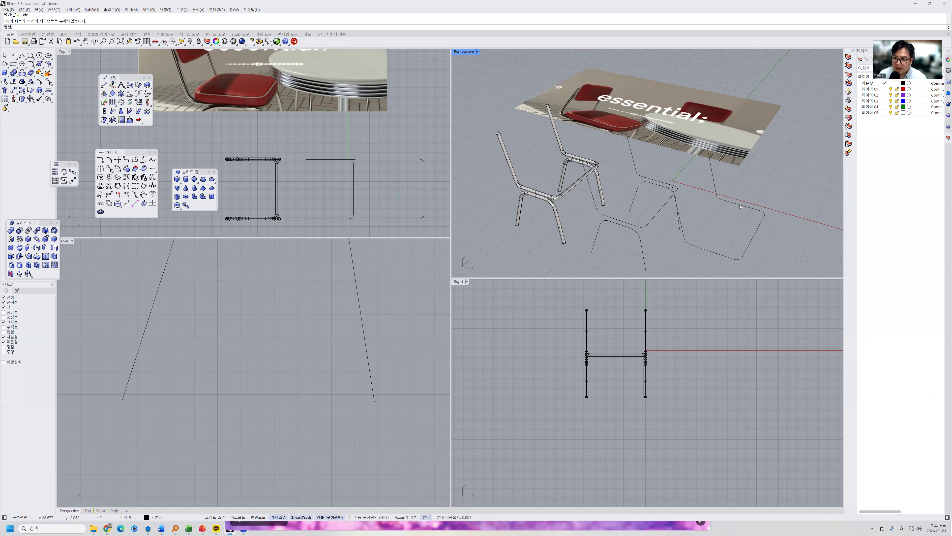
click(739, 205)
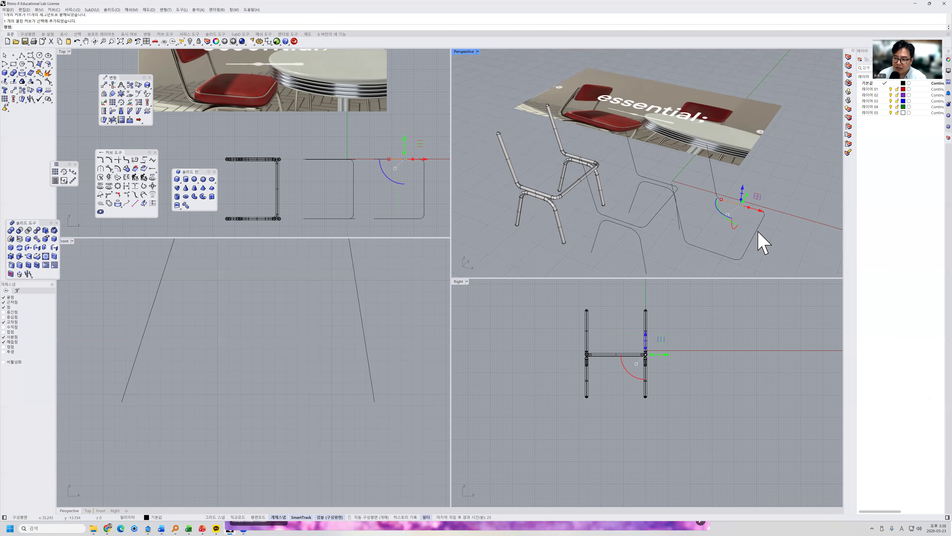
click(755, 233)
click(772, 246)
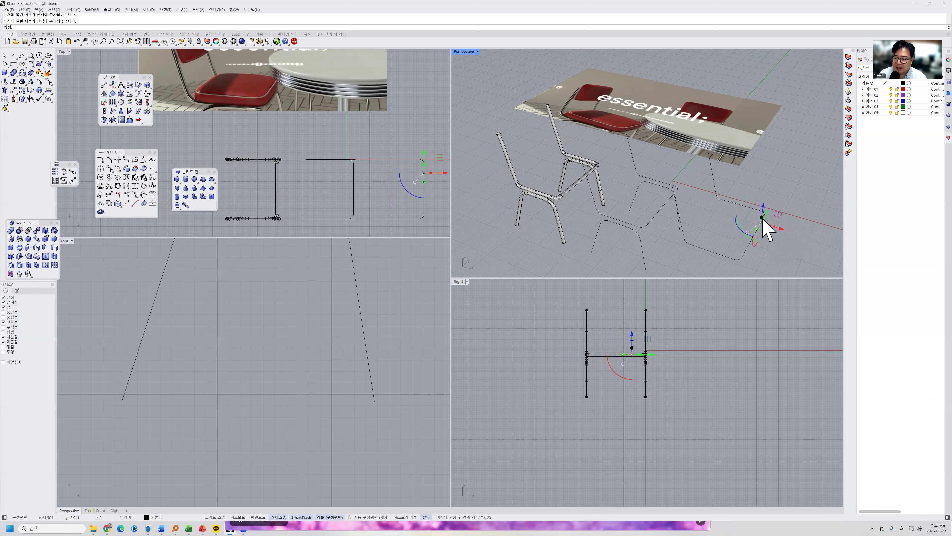
Step: Delete the two backrest uprights and the bends joining them to the seat from the exploded duplicate curve
drag(716, 199, 714, 175)
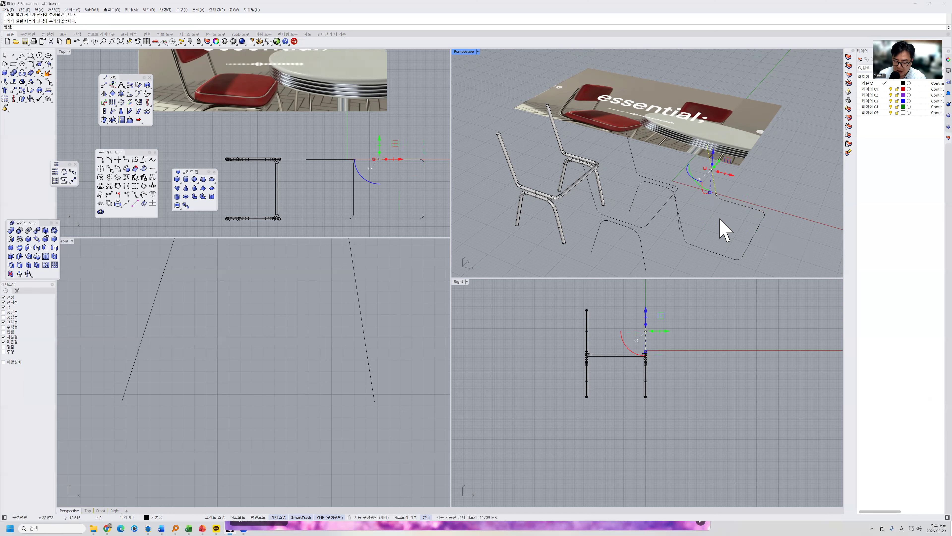
key(Delete)
click(679, 220)
scroll(694, 225, up, 2)
key(Escape)
scroll(686, 251, up, 2)
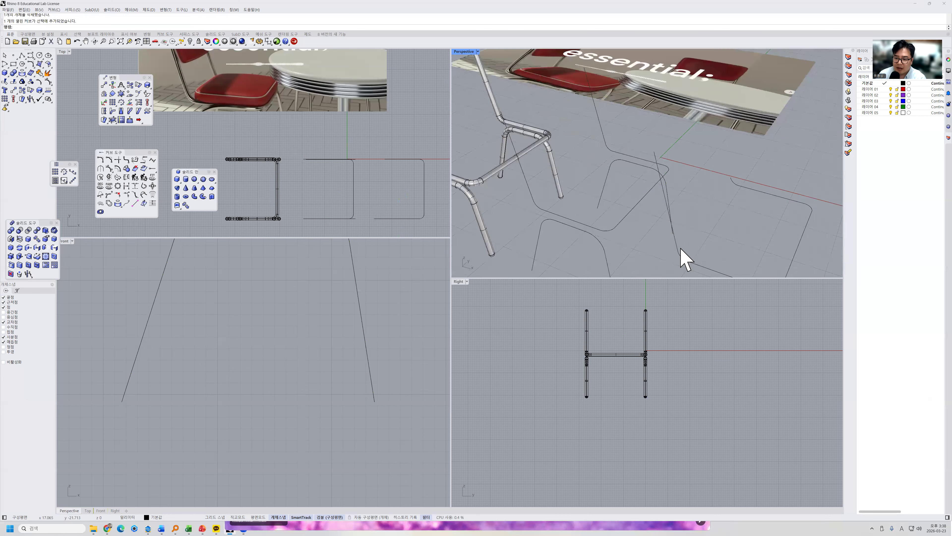
key(Delete)
scroll(726, 192, up, 2)
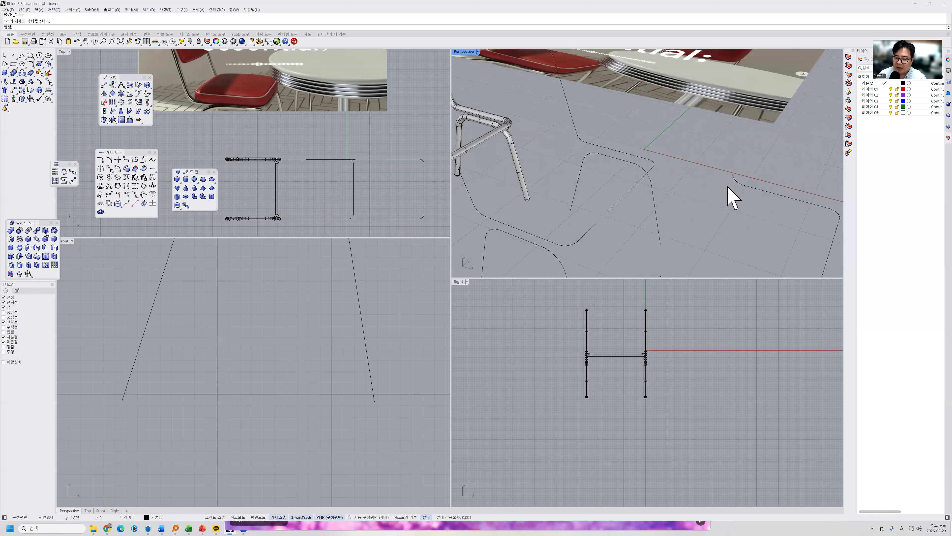
click(736, 181)
key(Delete)
scroll(693, 248, down, 3)
right_drag(719, 225, 621, 259)
scroll(621, 259, up, 4)
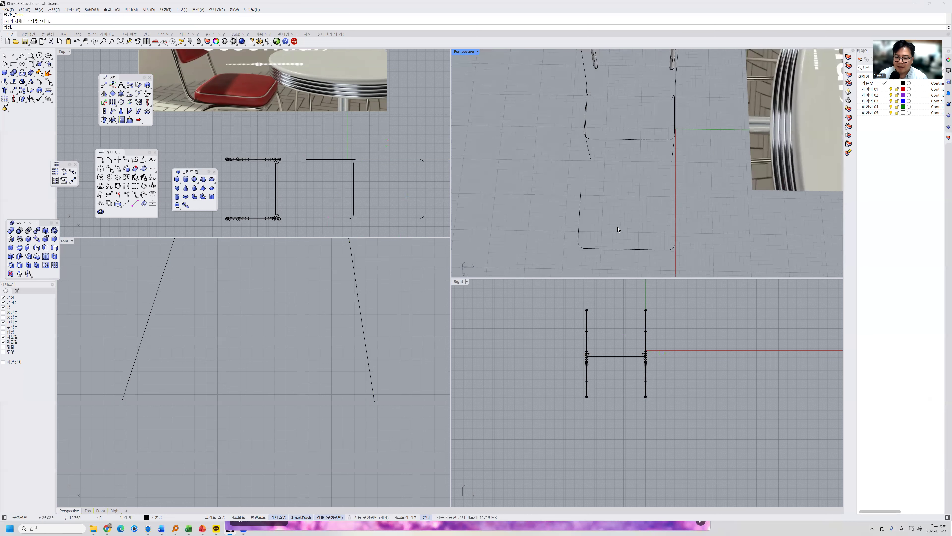
Step: Close the rear of the U-shaped seat outline with a straight polyline between its two open ends
drag(685, 249, 526, 189)
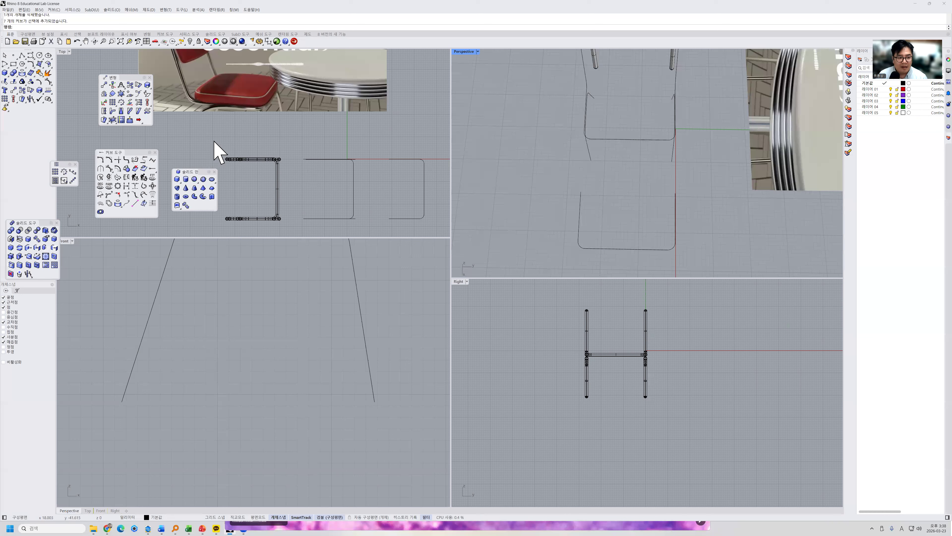
click(21, 55)
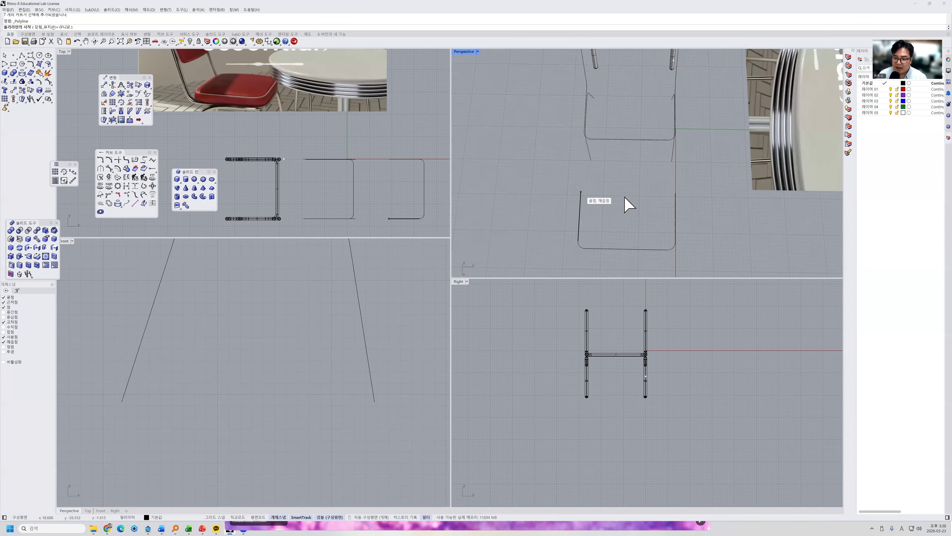
click(625, 199)
click(675, 193)
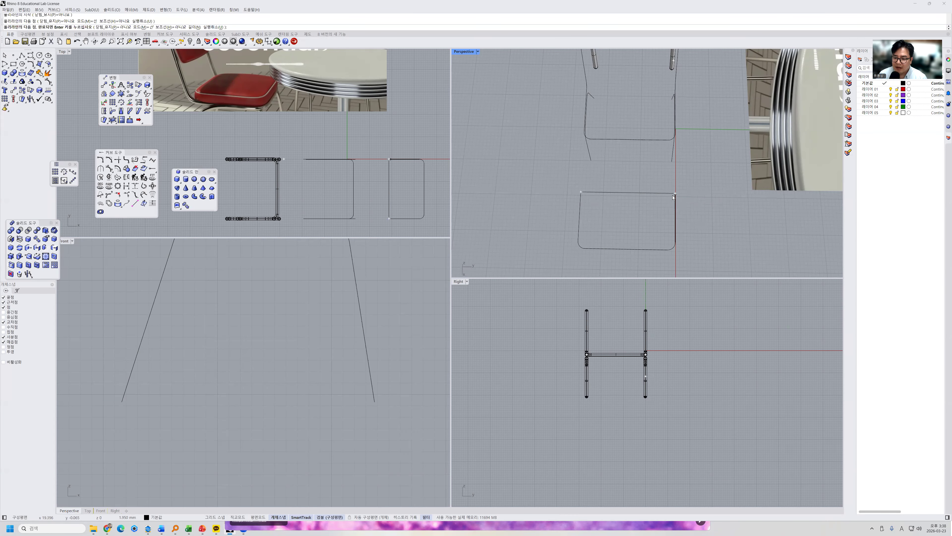
key(Return)
Step: Check the seat outline's side, corner and front segments by selecting them one after another
click(675, 206)
key(Escape)
click(646, 193)
click(580, 217)
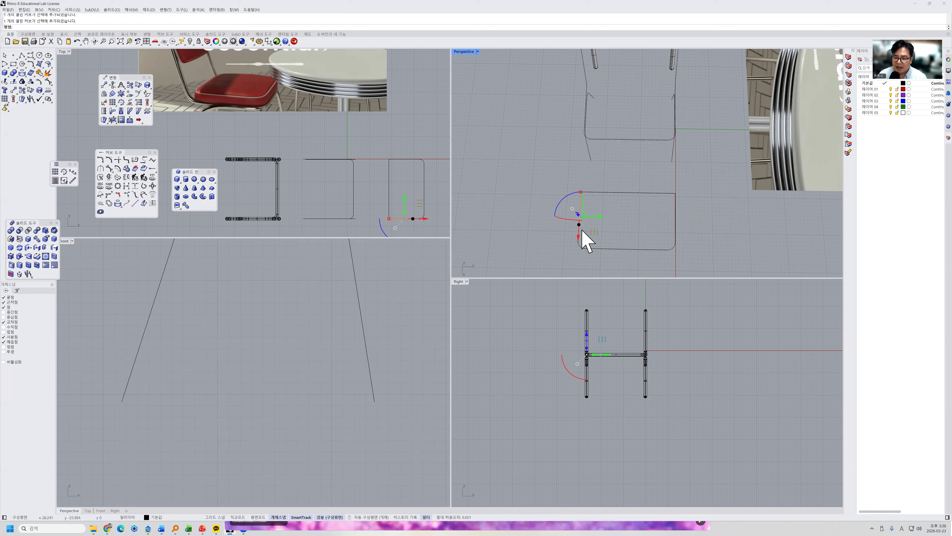
click(580, 246)
click(614, 248)
click(623, 248)
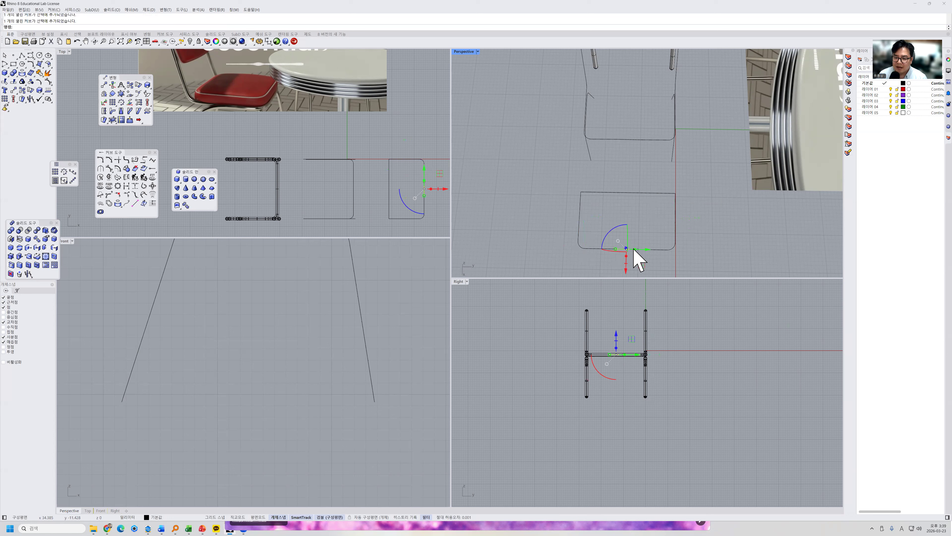
click(670, 249)
click(662, 249)
click(653, 249)
click(590, 247)
click(591, 247)
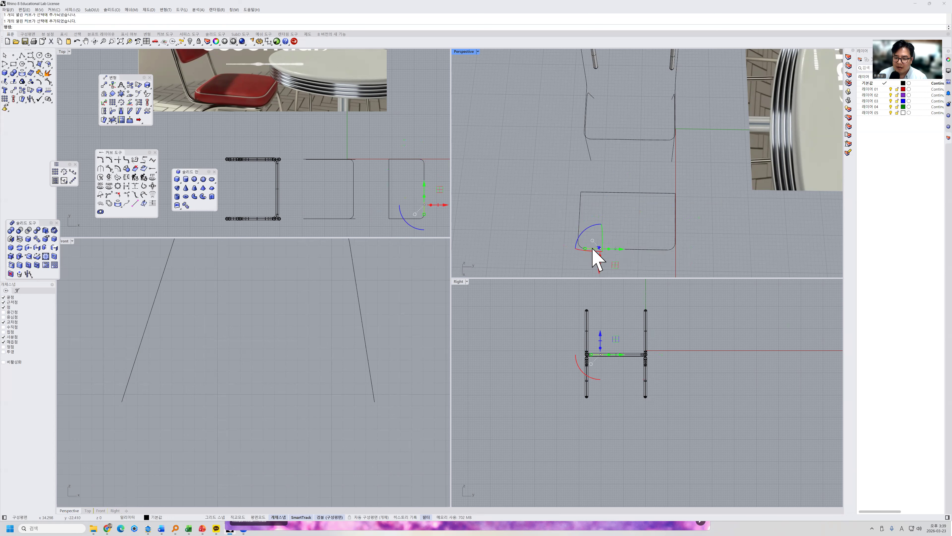
click(671, 249)
click(675, 235)
scroll(658, 208, up, 2)
scroll(658, 209, down, 2)
key(Escape)
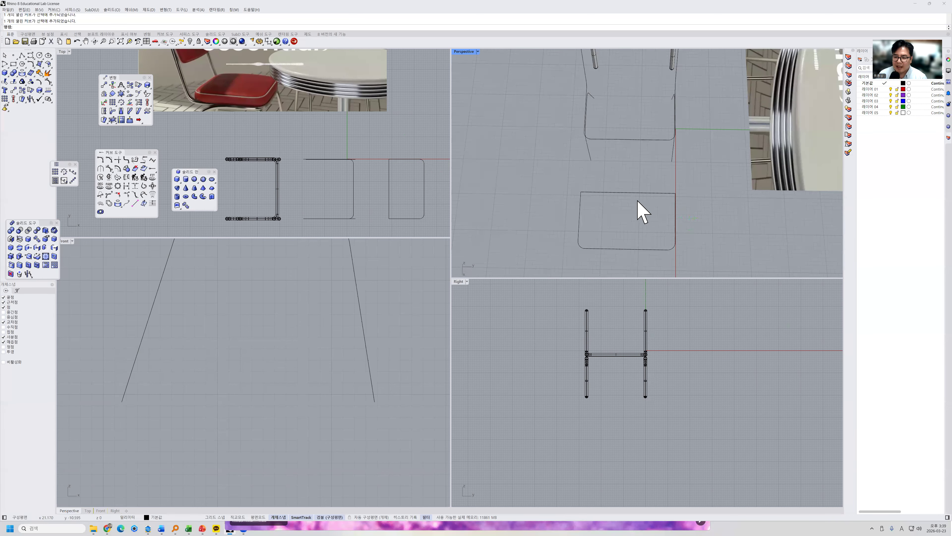
Step: Fillet the corner between the rear line and one side line of the seat outline with radius 2
scroll(615, 198, up, 1)
scroll(584, 213, up, 2)
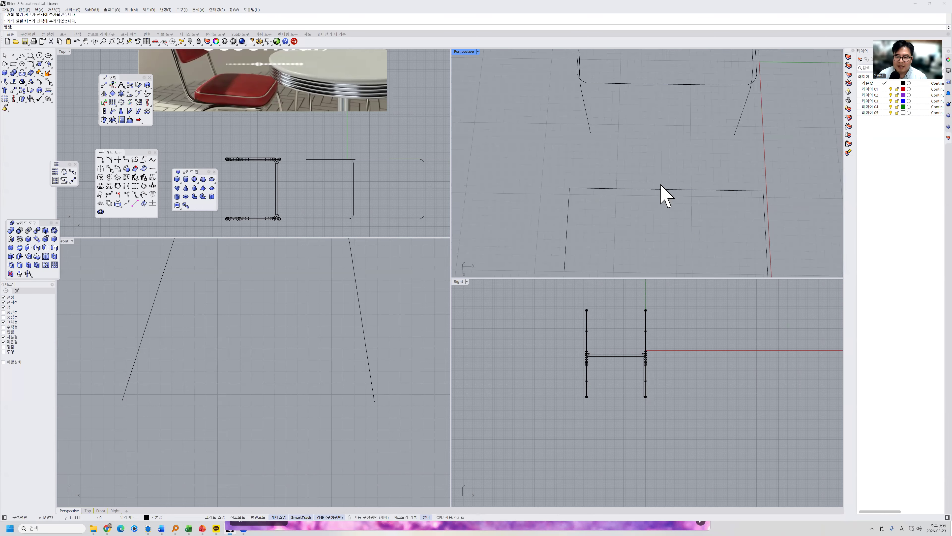
click(622, 191)
click(568, 210)
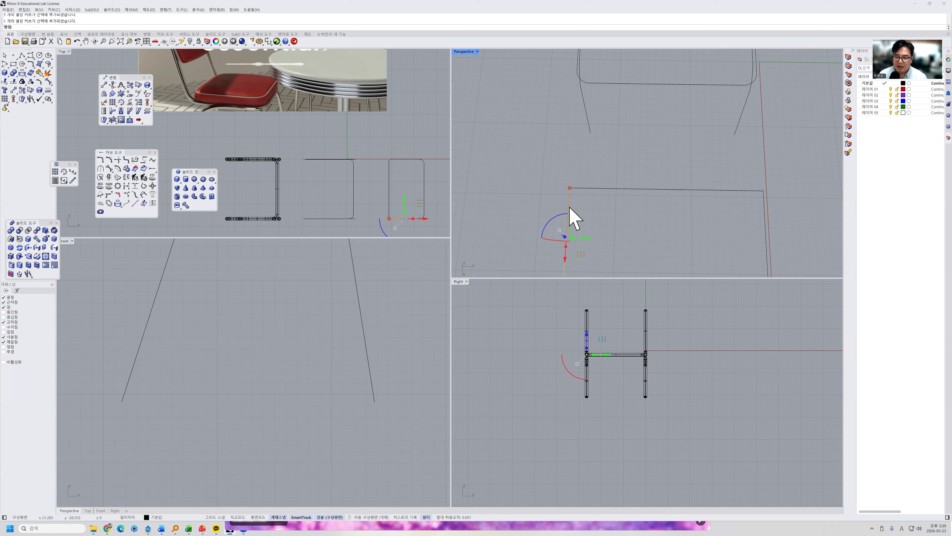
key(Escape)
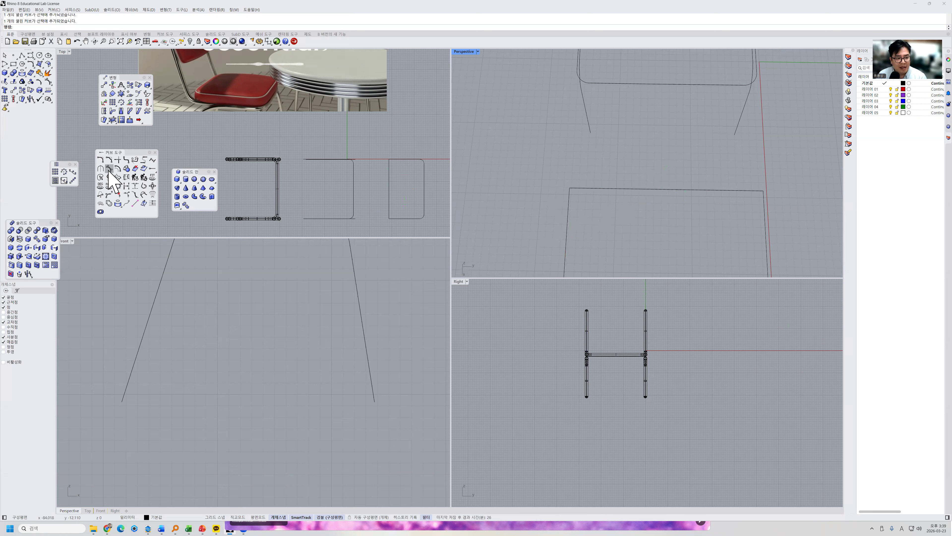
click(103, 162)
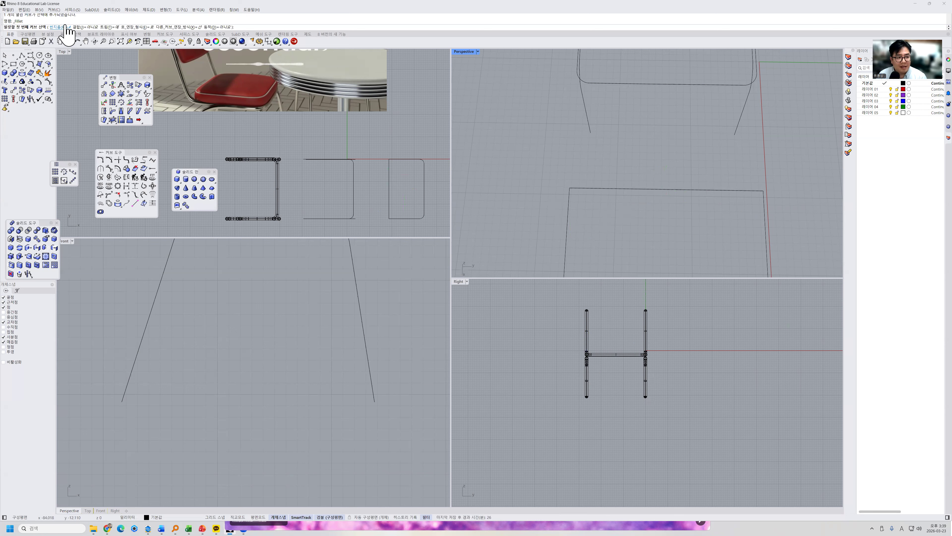
text(2)
key(Return)
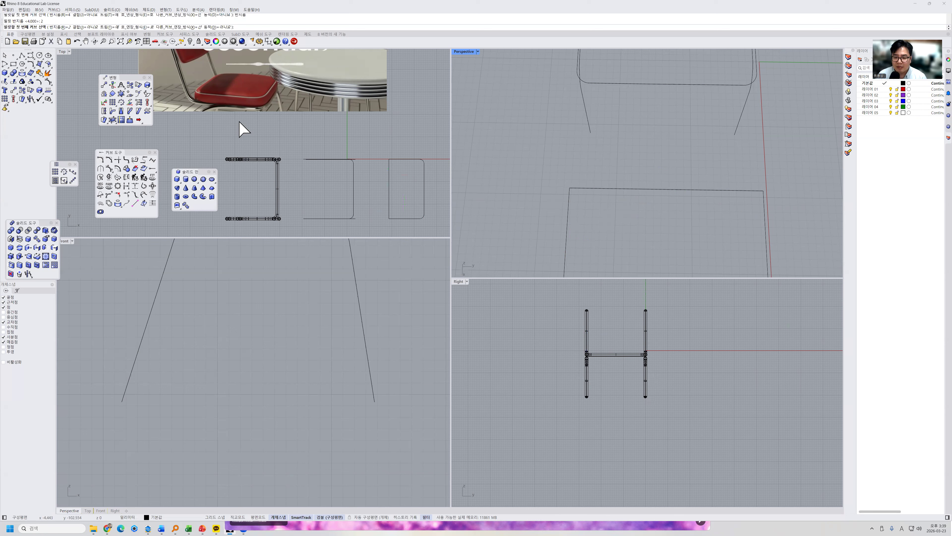
click(569, 201)
click(583, 192)
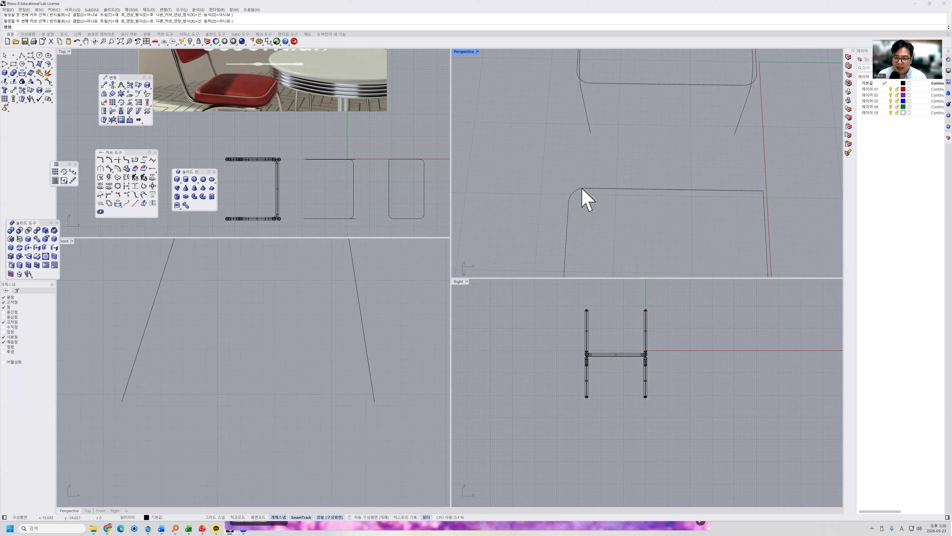
Step: Fillet the remaining rear corner of the seat outline with the same radius and end the command
right_click(692, 195)
click(751, 191)
click(761, 206)
right_click(733, 211)
scroll(709, 212, down, 7)
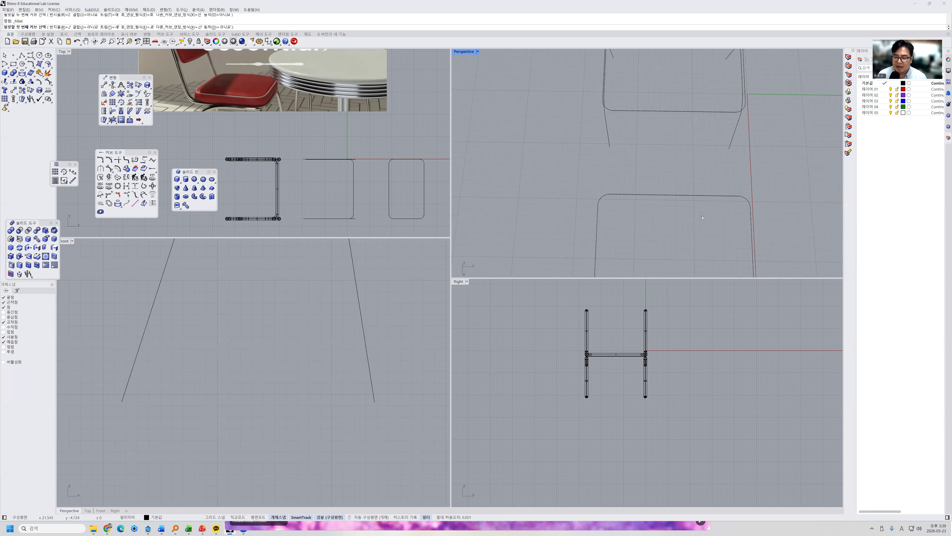
drag(604, 181, 646, 217)
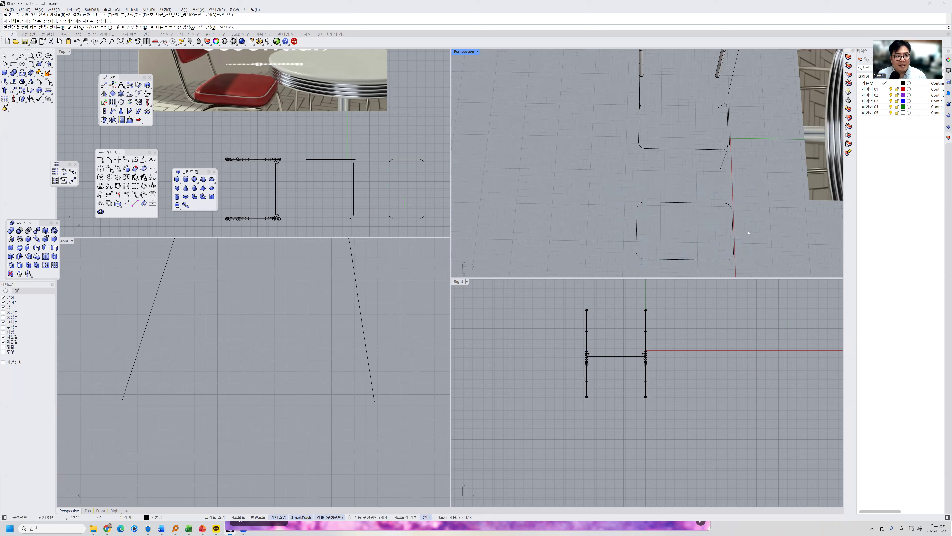
key(Escape)
Step: Select all segments of the rounded seat outline and join them into one closed curve
click(733, 232)
click(709, 203)
click(725, 203)
click(640, 203)
drag(754, 275, 739, 258)
mouse_move(610, 183)
mouse_down()
mouse_move(609, 200)
mouse_move(599, 184)
mouse_up()
click(760, 270)
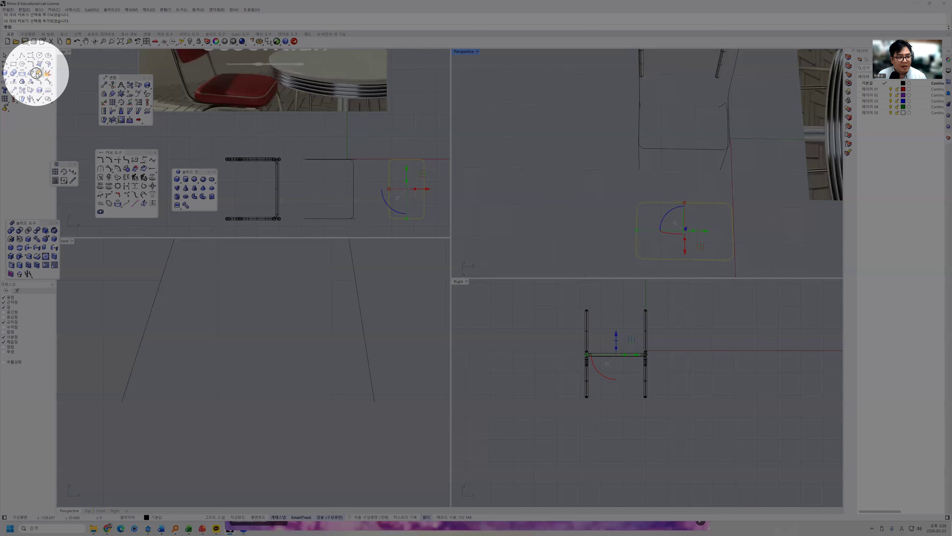
click(37, 73)
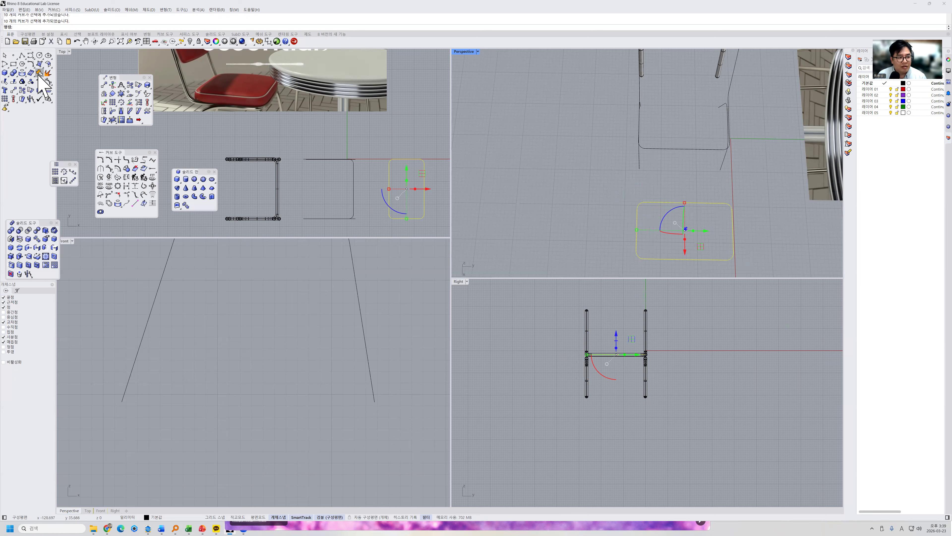
Step: Try extruding the closed seat outline upward into a solid slab, and undo the extrusion
click(665, 204)
right_drag(579, 259, 610, 208)
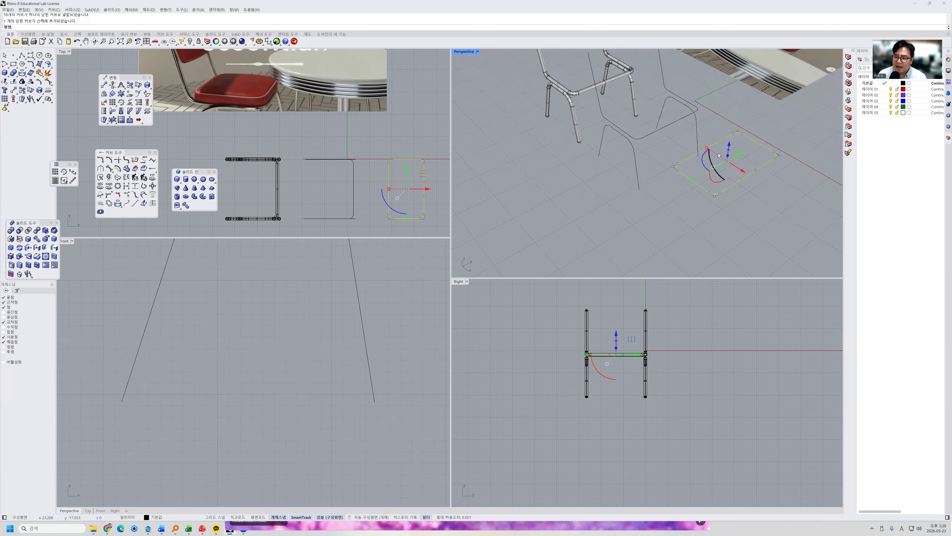
right_drag(719, 155, 731, 150)
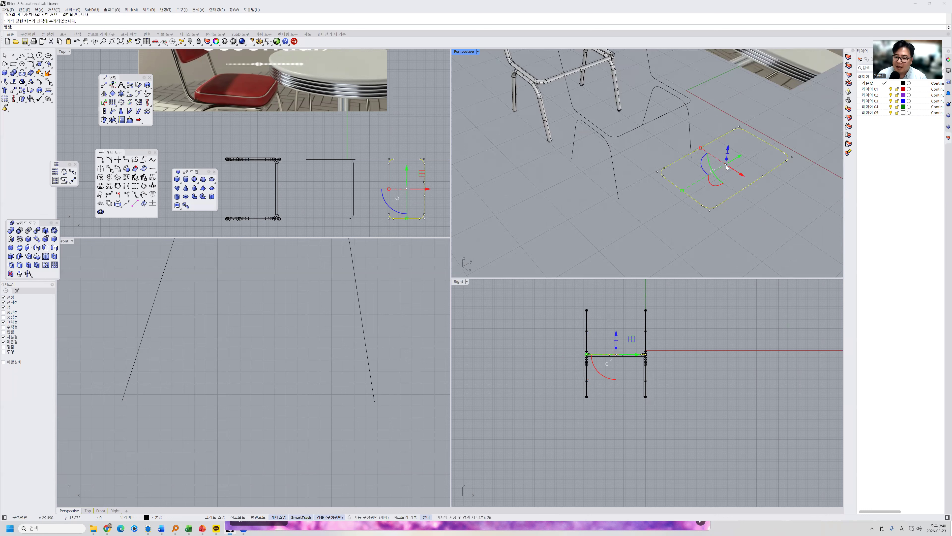
right_drag(726, 167, 727, 161)
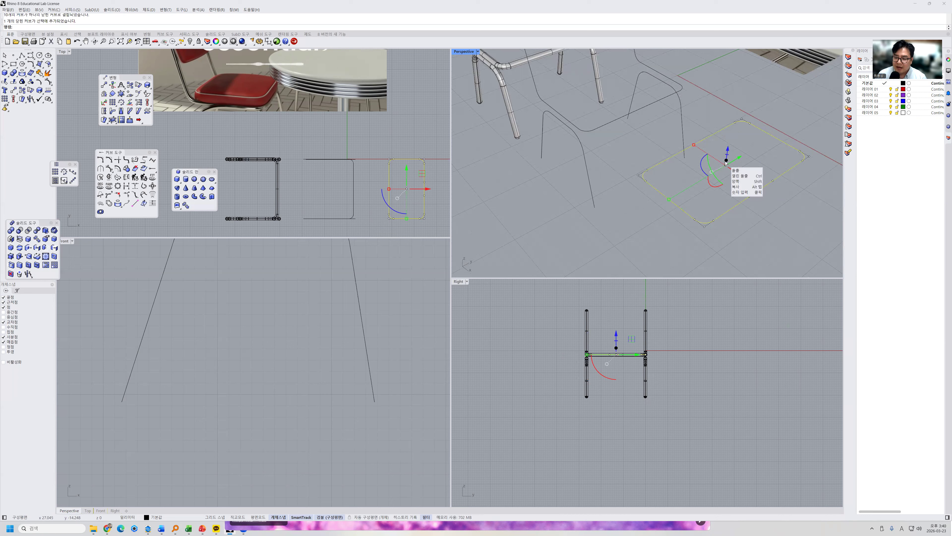
drag(726, 159, 728, 150)
click(669, 240)
right_drag(748, 219, 772, 215)
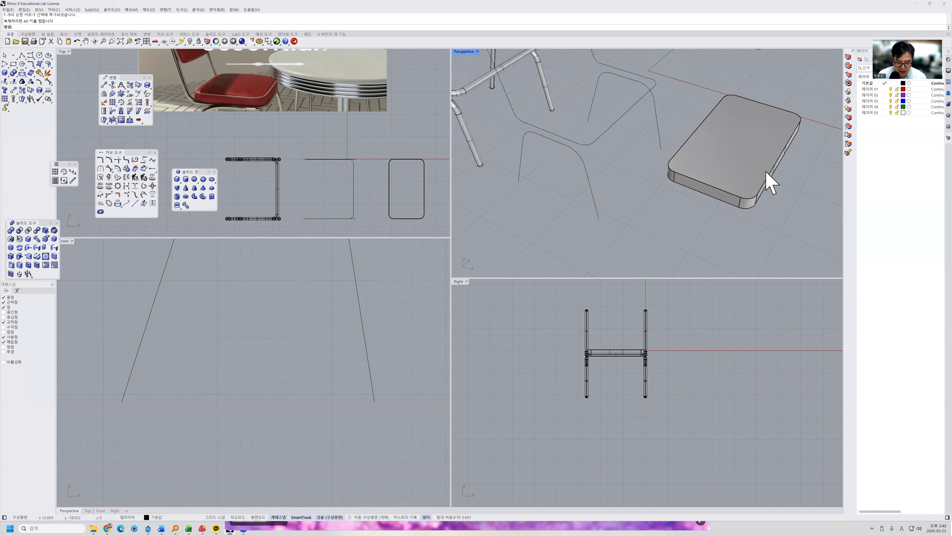
key(ctrl+z)
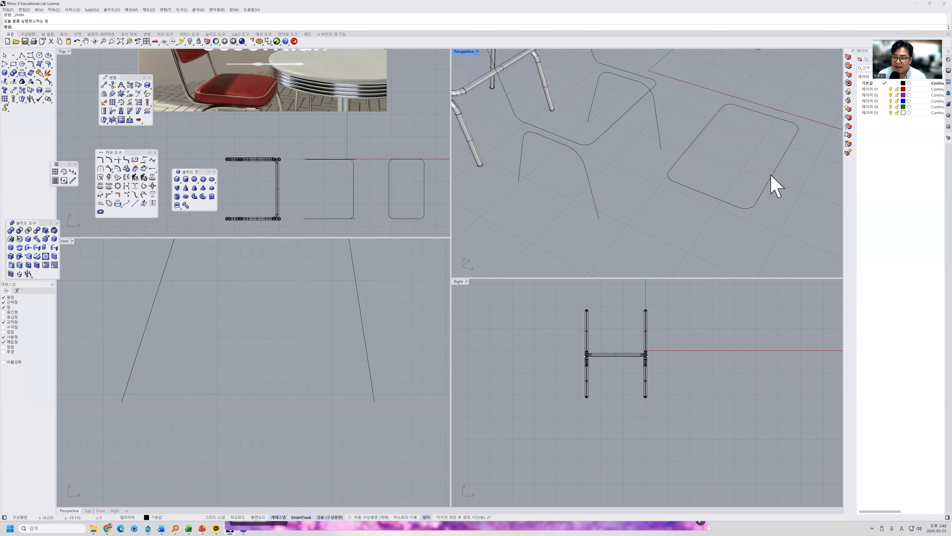
Step: Copy the closed seat outline, paste it in place, and move the duplicate along positive X beside the original
key(ctrl+c)
key(ctrl+v)
mouse_move(750, 191)
right_down()
mouse_move(759, 202)
mouse_move(761, 183)
right_up()
drag(761, 172, 853, 205)
click(777, 210)
right_drag(776, 204, 745, 200)
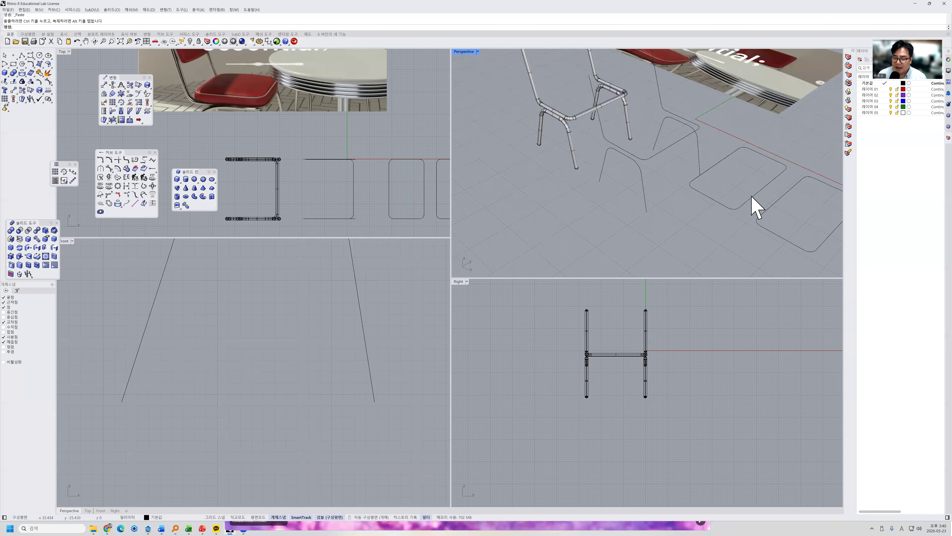
Step: Extrude the original closed seat outline upward into a solid slab
click(752, 195)
drag(617, 347, 616, 340)
click(767, 226)
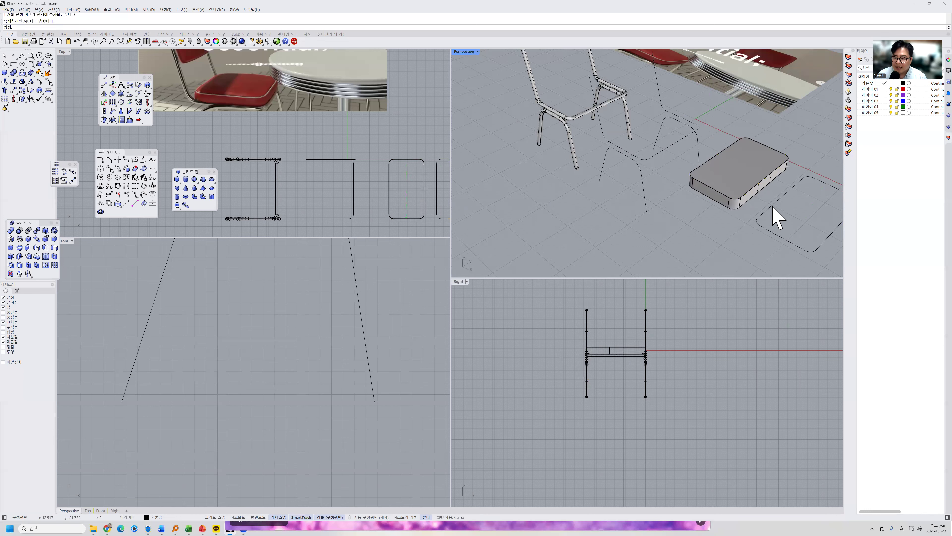
Step: Explode the duplicate closed seat outline into separate segments
scroll(785, 202, up, 2)
shift+right_drag(785, 203, 652, 203)
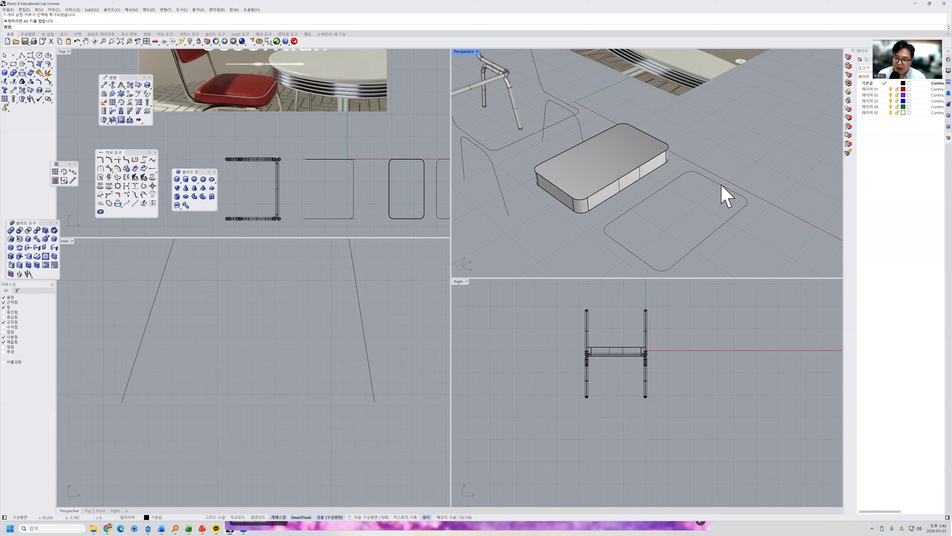
scroll(692, 183, up, 5)
click(690, 176)
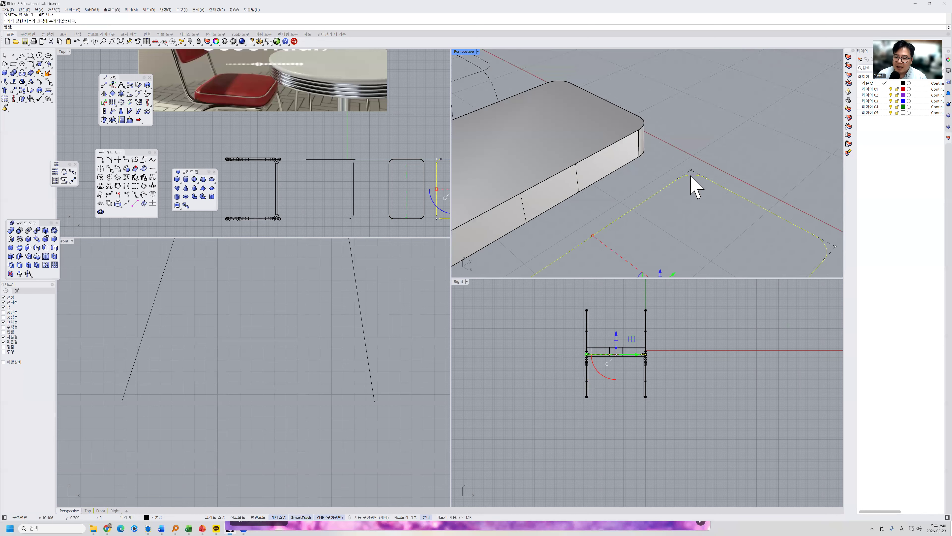
scroll(691, 184, down, 5)
key(Escape)
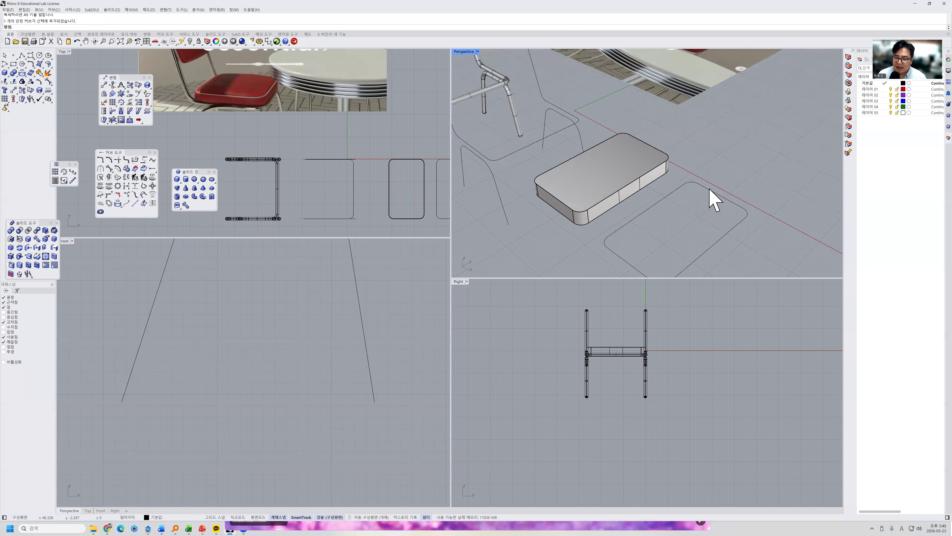
click(710, 191)
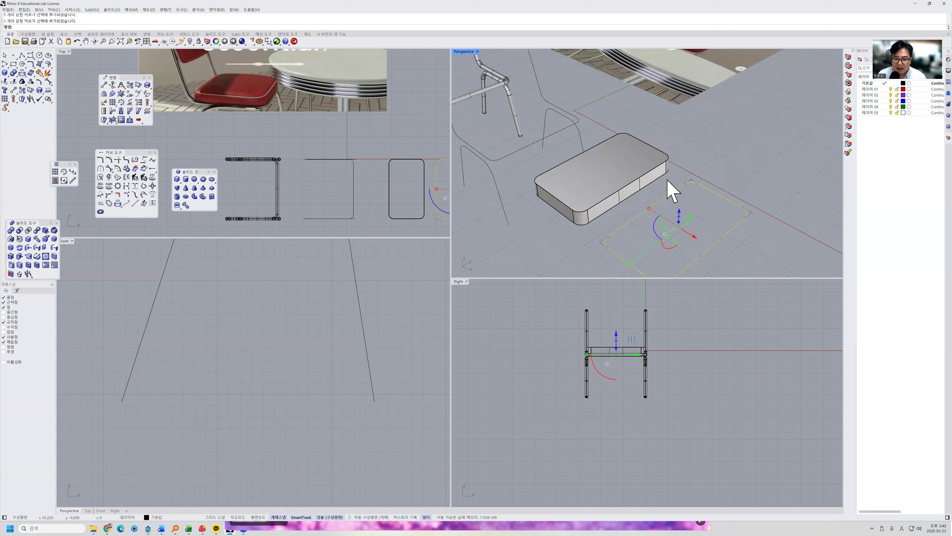
click(48, 73)
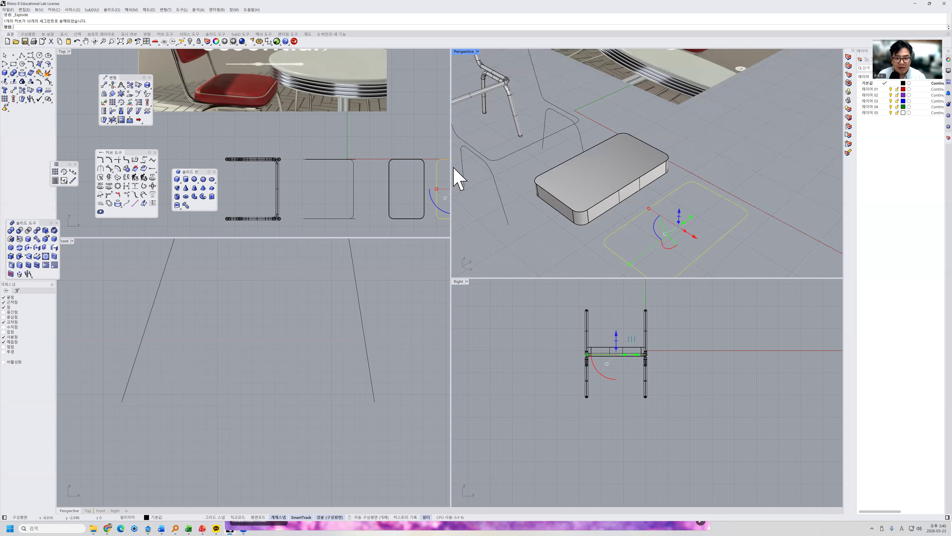
key(Escape)
Step: Delete one rounded corner segment from the exploded duplicate outline
click(709, 191)
key(Escape)
click(682, 188)
scroll(686, 187, up, 5)
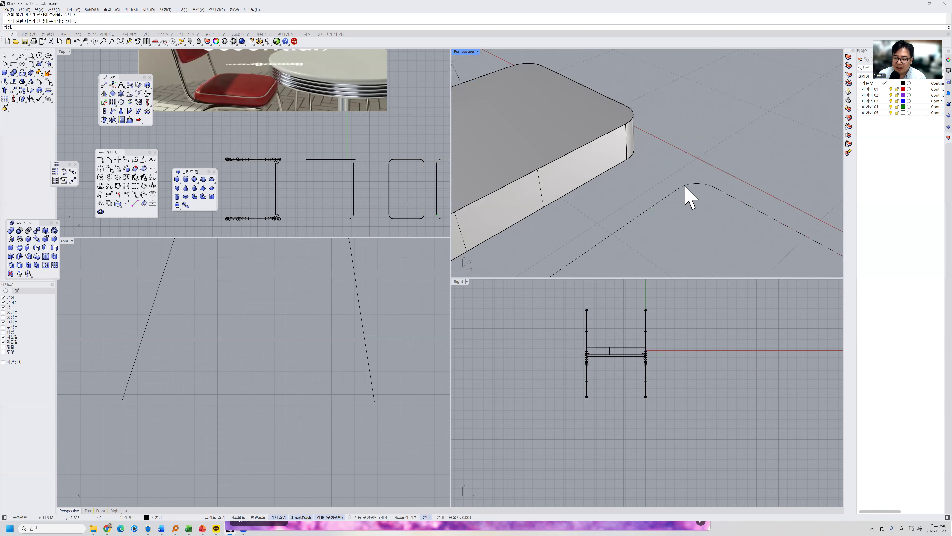
key(Delete)
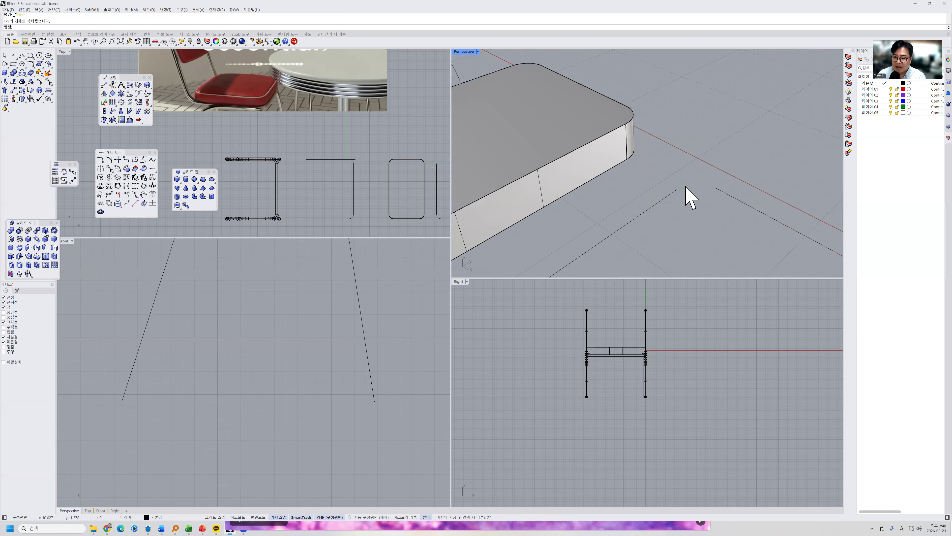
Step: Try extruding the remaining open outline segments upward, and undo both the extrusion and the corner deletion
scroll(690, 199, down, 5)
click(710, 202)
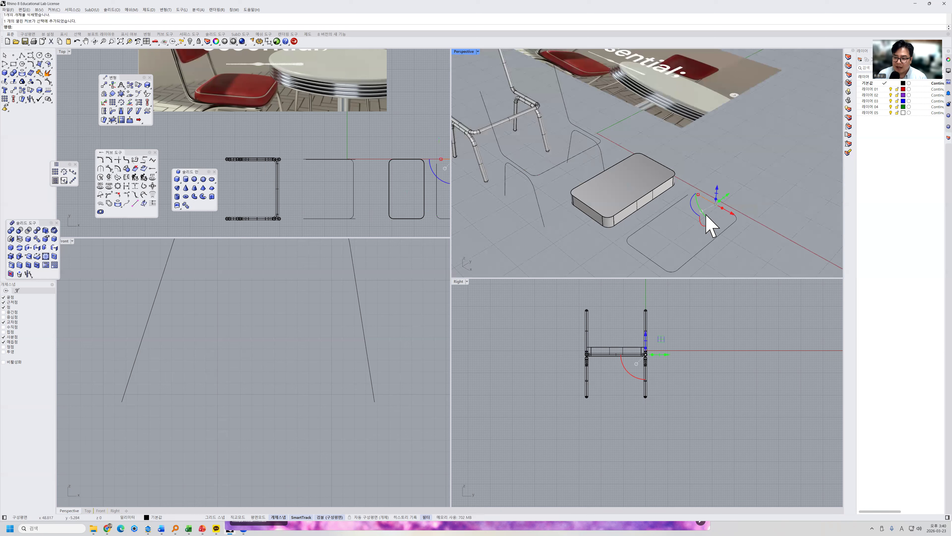
right_drag(728, 250, 781, 258)
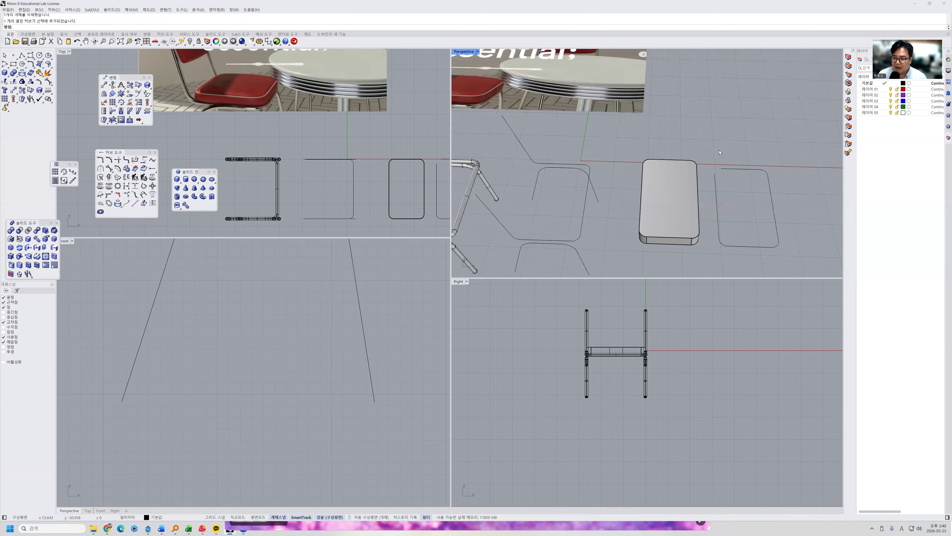
drag(714, 133, 720, 205)
scroll(609, 351, up, 4)
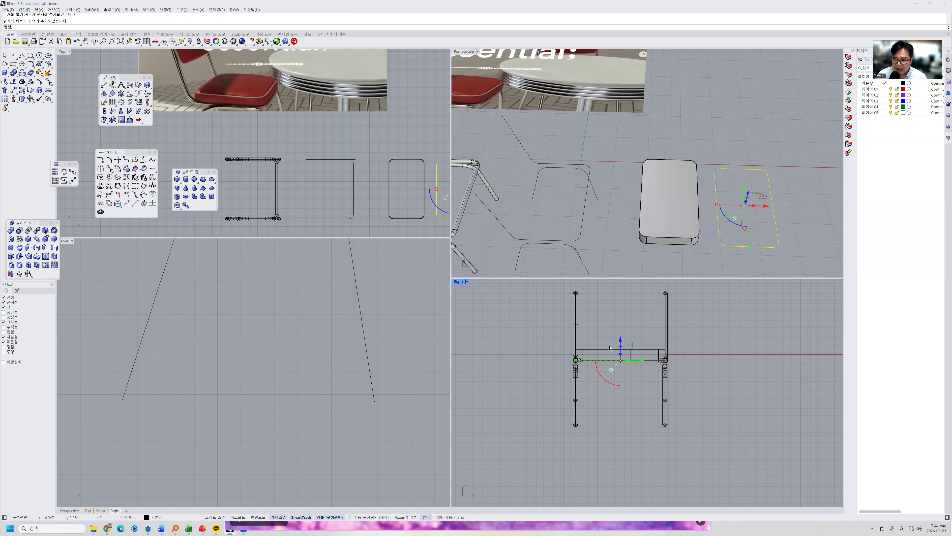
scroll(622, 360, up, 2)
drag(623, 354, 621, 345)
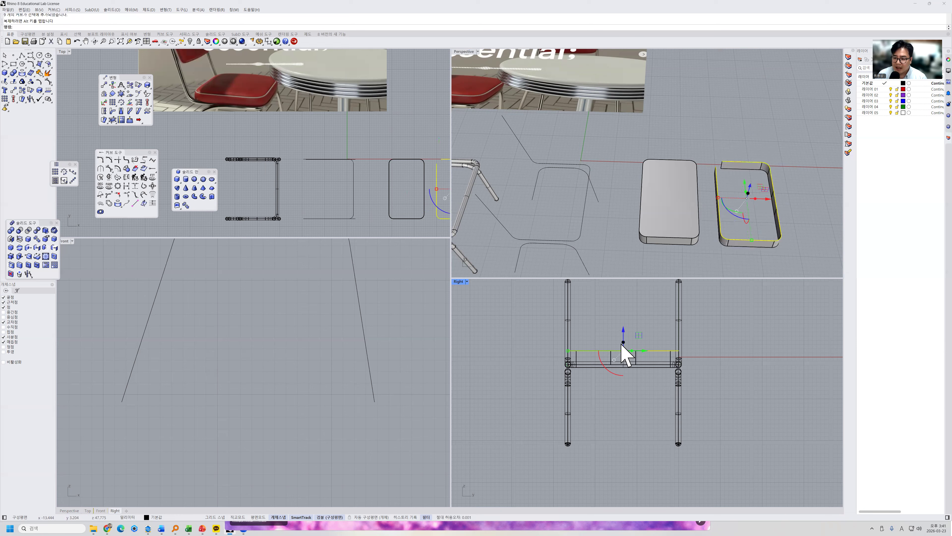
click(797, 154)
right_drag(797, 155, 770, 164)
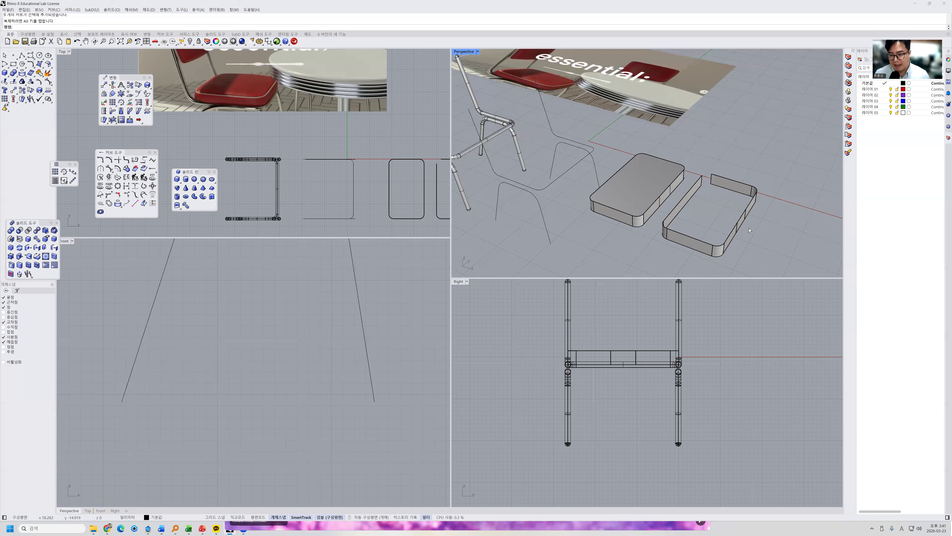
key(ctrl+z)
key(ctrl+z)
Step: Try extruding all the unjoined segments of the duplicate outline upward together, and undo the extrusion
click(741, 193)
right_drag(733, 212, 723, 185)
click(722, 210)
click(699, 226)
click(668, 239)
right_drag(674, 244, 782, 241)
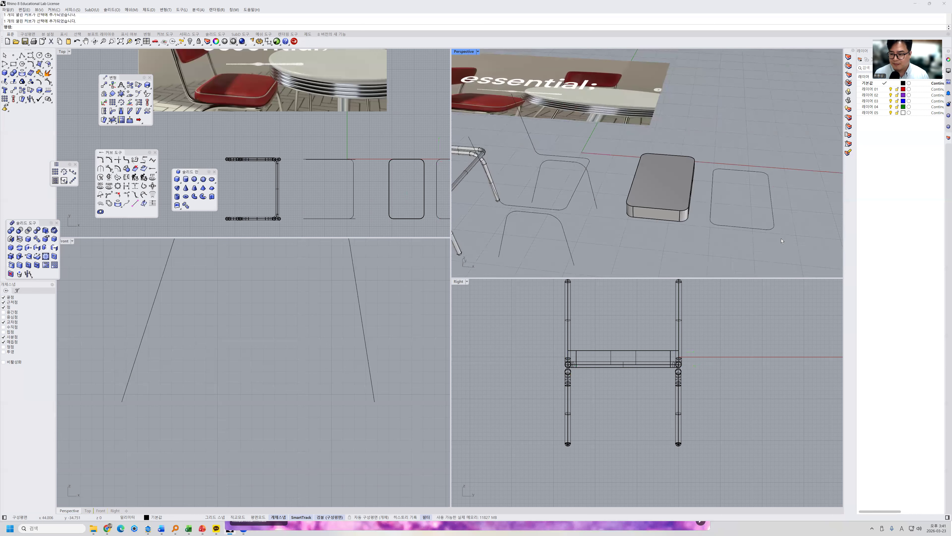
drag(702, 137, 702, 142)
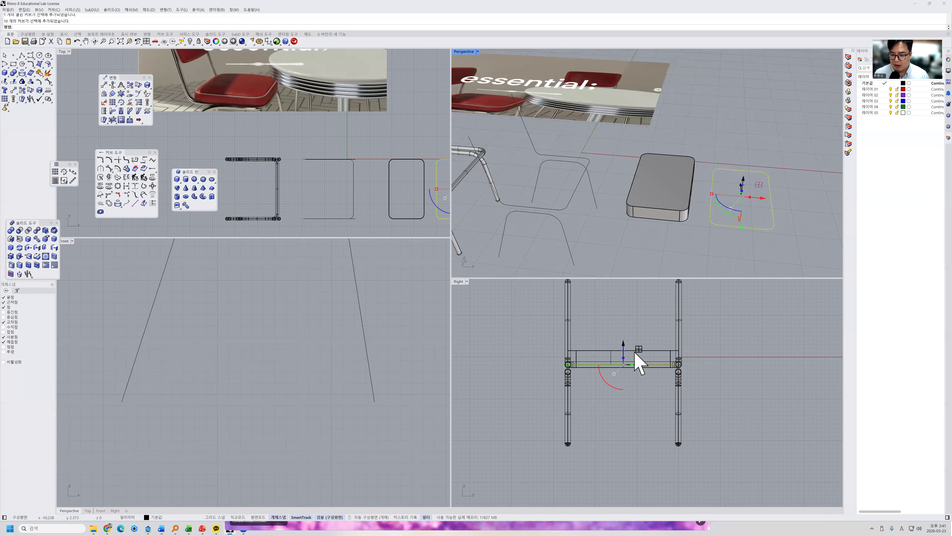
drag(624, 360, 735, 251)
right_drag(734, 251, 744, 209)
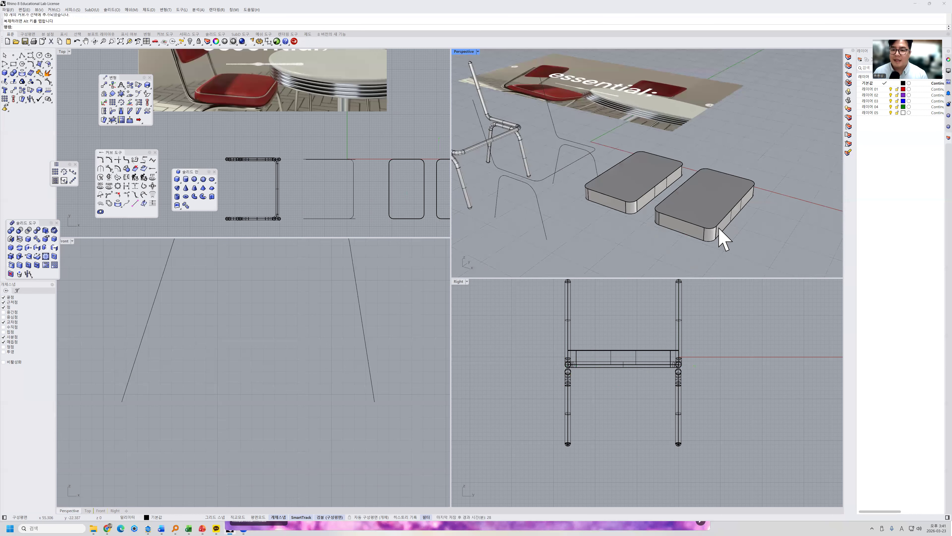
key(ctrl+z)
Step: Select all segments of the duplicate outline and join them back into one closed curve
right_drag(702, 255, 717, 254)
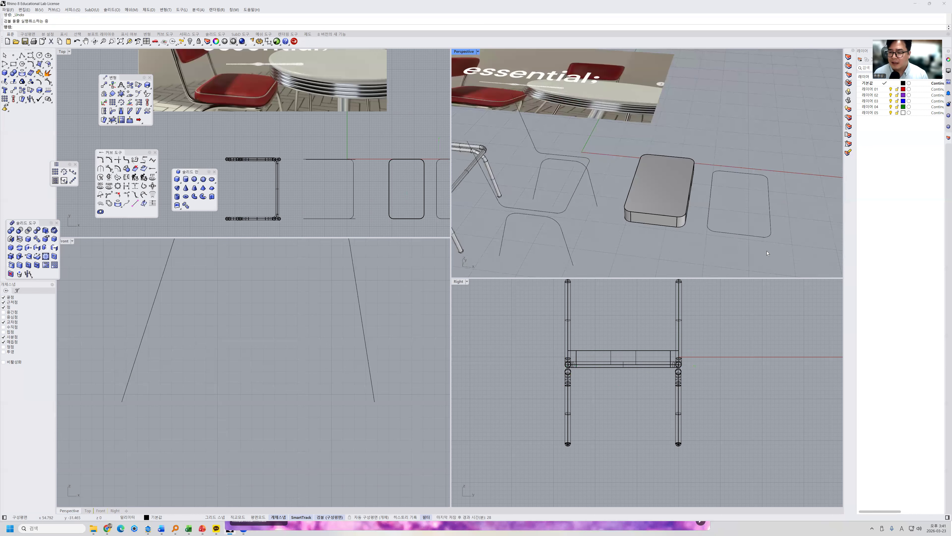
drag(706, 145, 707, 147)
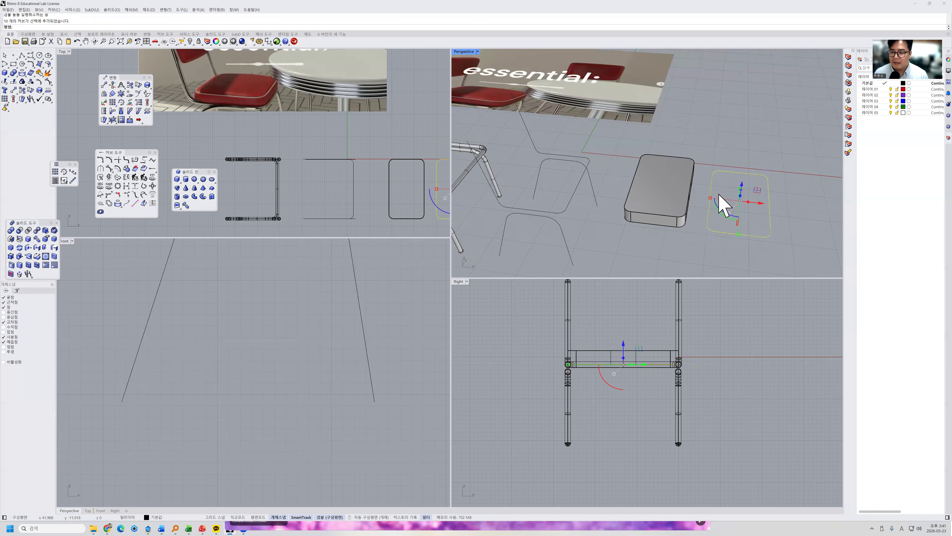
click(40, 73)
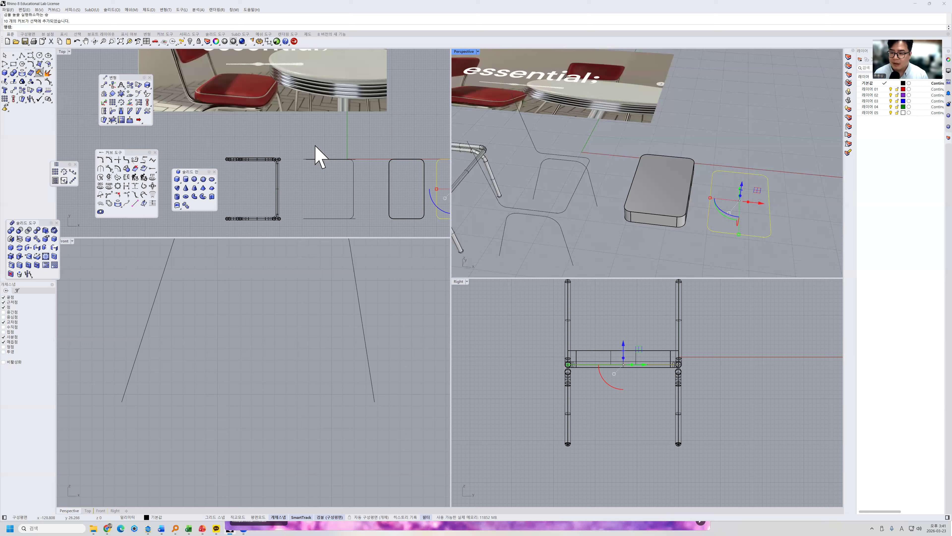
click(808, 173)
Step: Extrude the rejoined duplicate outline upward into a solid slab
click(768, 192)
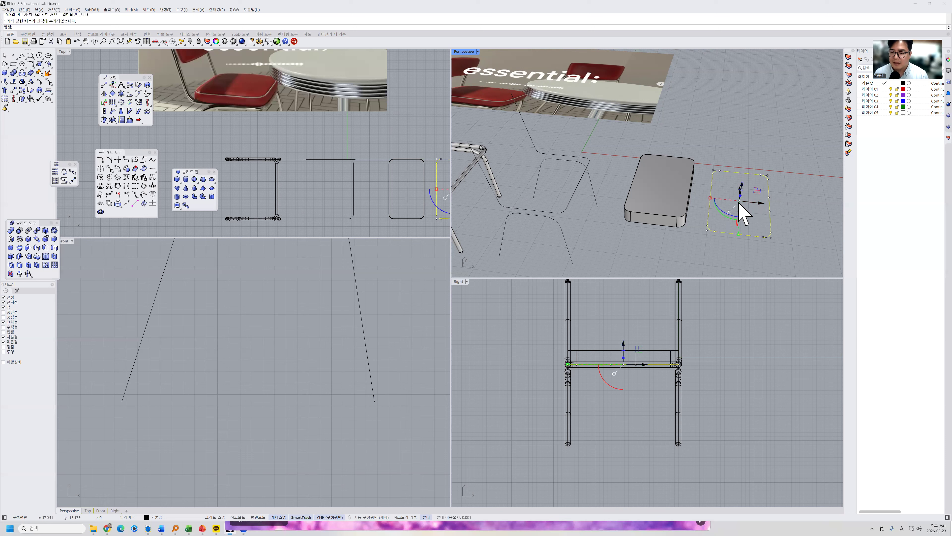
right_drag(701, 212, 760, 175)
scroll(728, 185, up, 3)
drag(731, 179, 734, 166)
click(796, 122)
Step: Move the second slab along positive X, clear of its outline curve
mouse_move(798, 162)
right_down()
mouse_move(743, 163)
mouse_move(789, 166)
right_up()
right_drag(745, 196, 755, 189)
click(745, 179)
drag(731, 173, 822, 184)
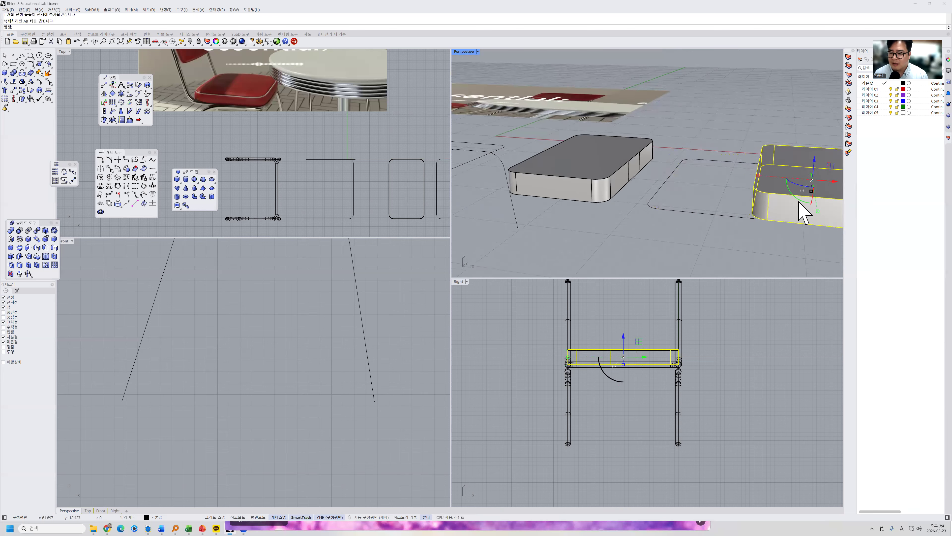
shift+right_drag(799, 197, 684, 195)
drag(677, 185, 733, 192)
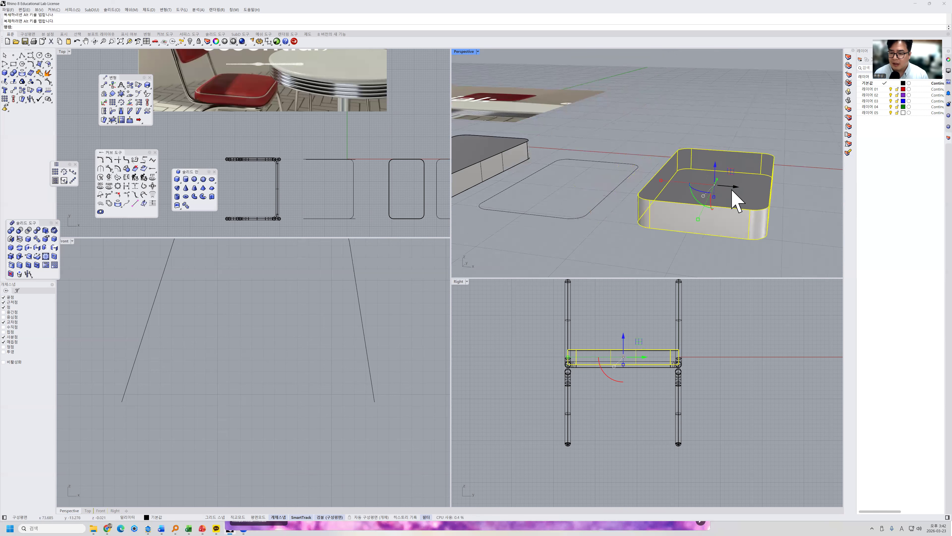
Step: Examine the two slabs and their outline curves, and the trim around the seat cushion in the reference picture
scroll(566, 236, down, 2)
shift+right_drag(565, 235, 657, 230)
click(637, 217)
click(762, 212)
click(543, 202)
click(547, 206)
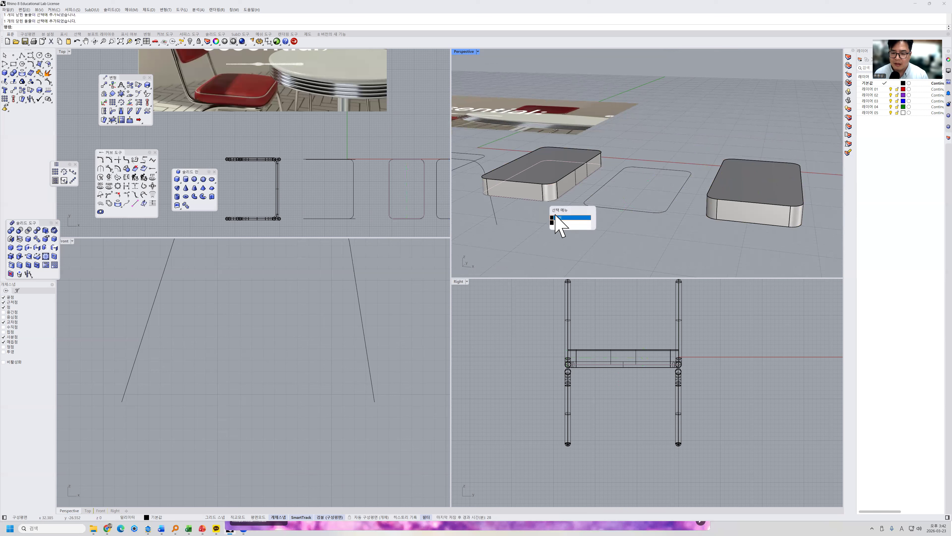
right_drag(566, 213, 588, 222)
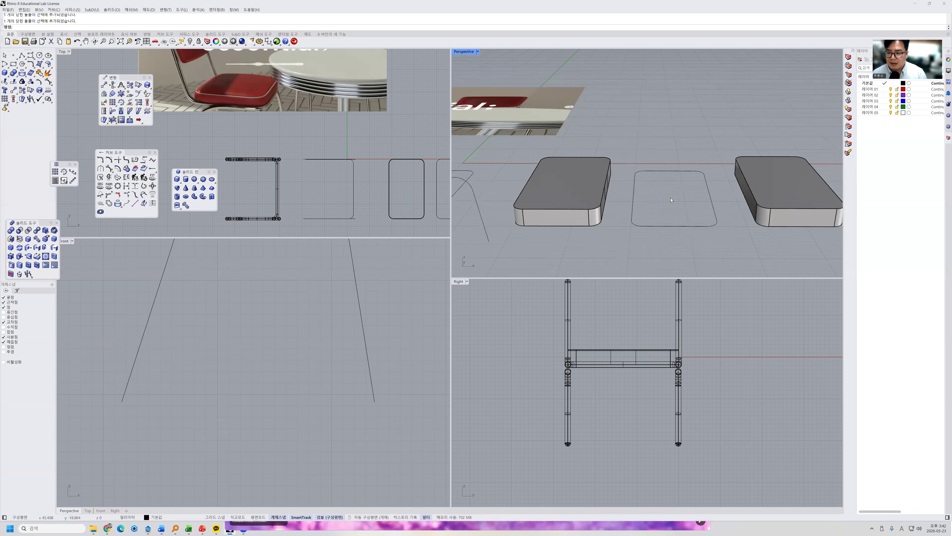
scroll(645, 205, down, 3)
click(648, 213)
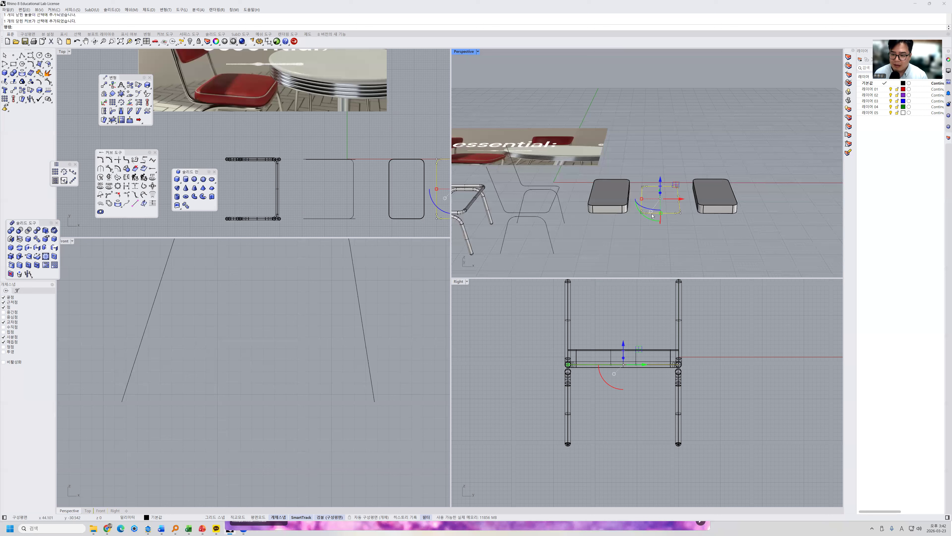
click(616, 216)
click(631, 229)
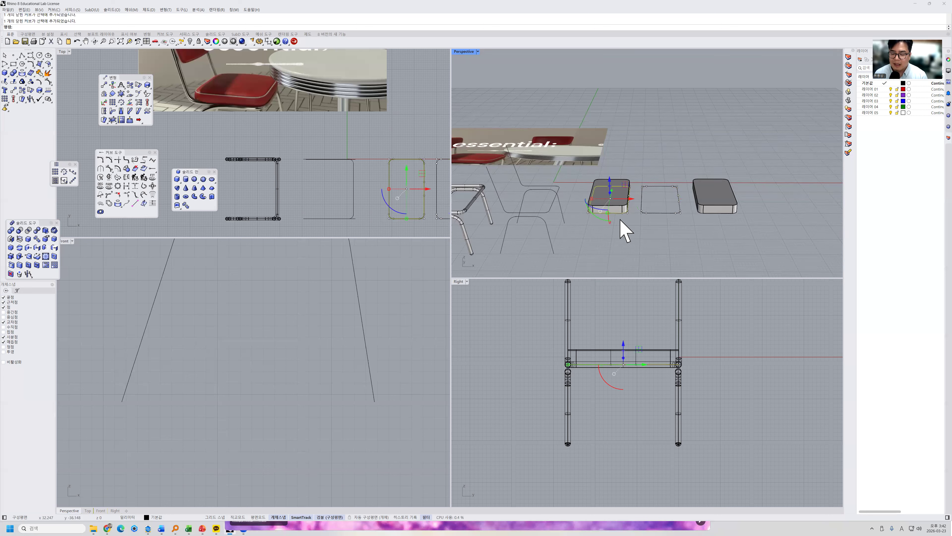
scroll(625, 227, up, 3)
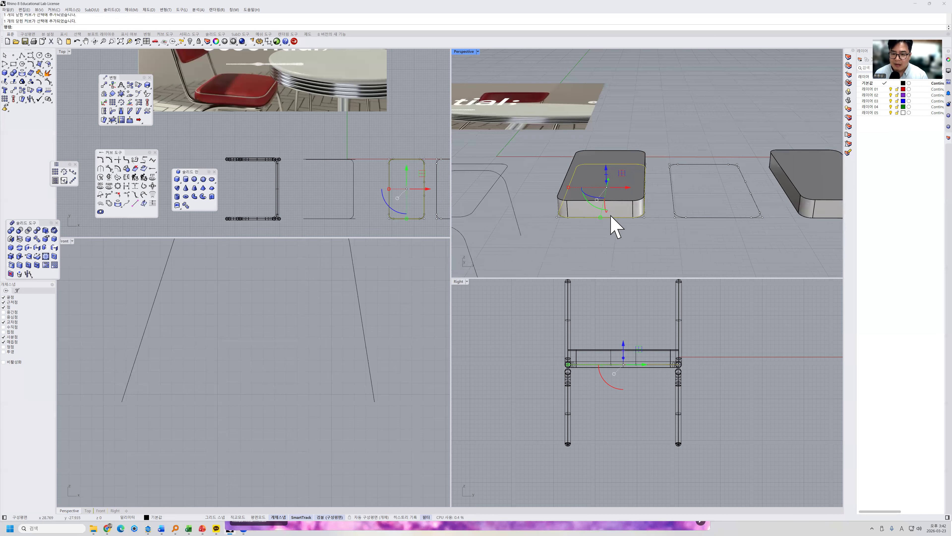
scroll(326, 206, down, 2)
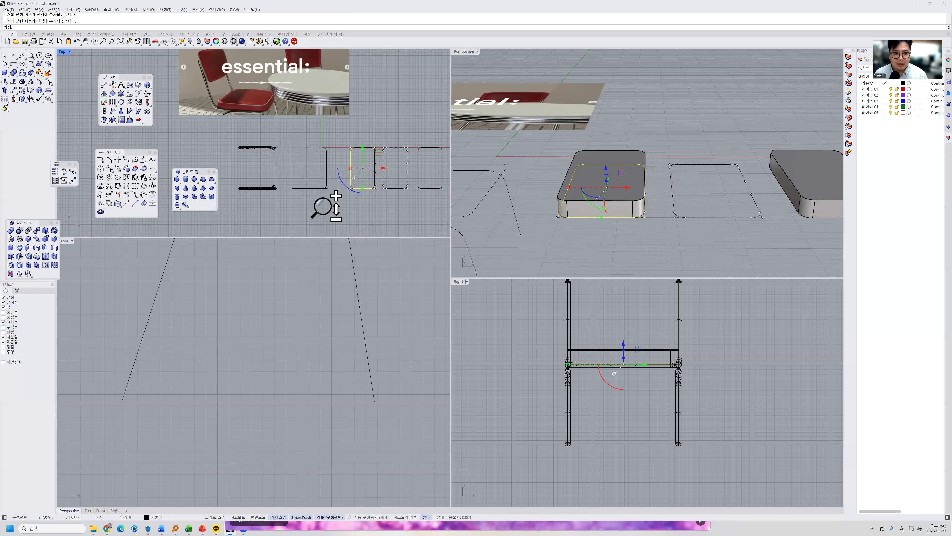
scroll(300, 140, down, 2)
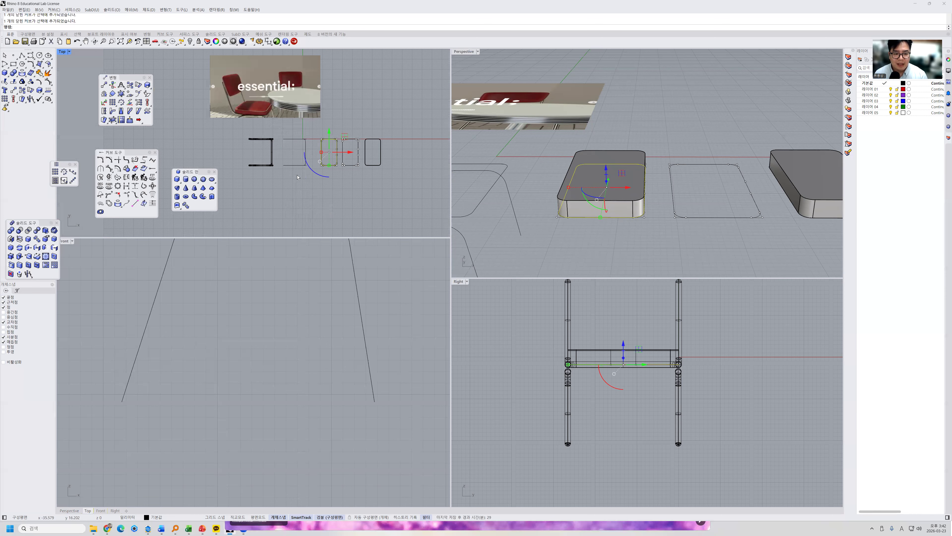
scroll(302, 153, up, 4)
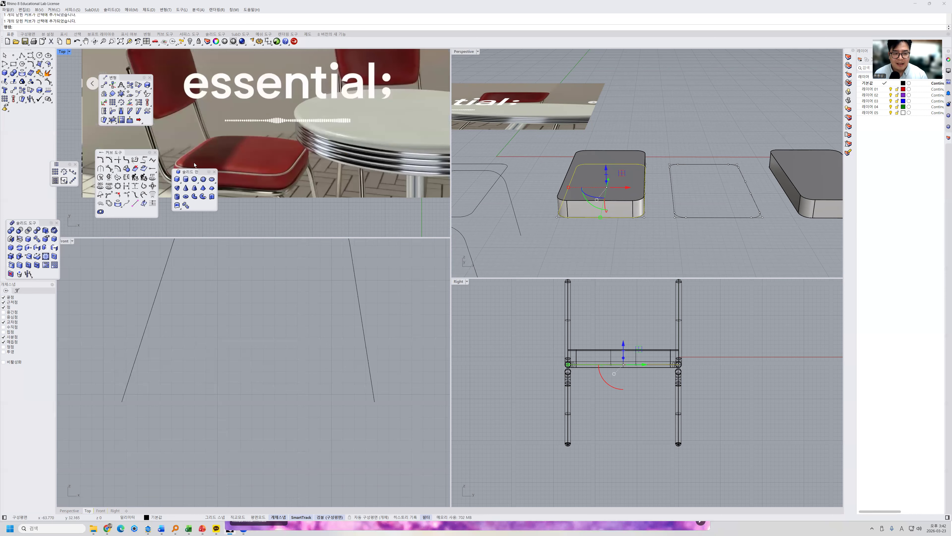
Step: Create a pipe of radius 0.1 along the closed outline curve at the base of the first slab
click(629, 237)
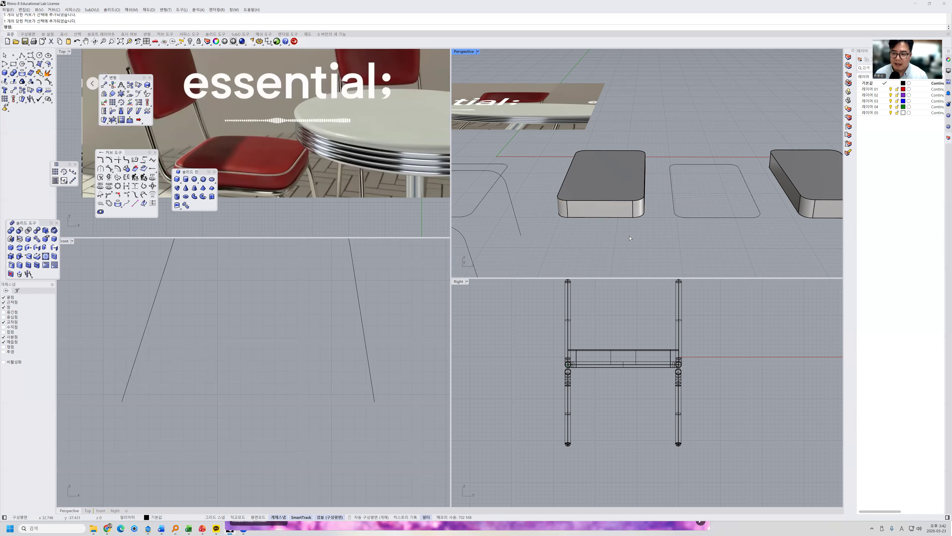
click(636, 221)
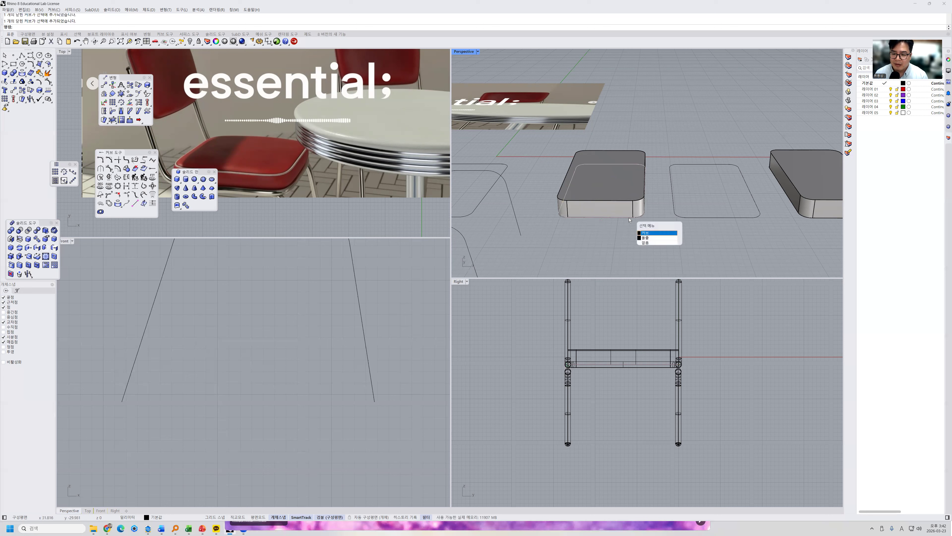
click(642, 232)
text(Pi)
key(Return)
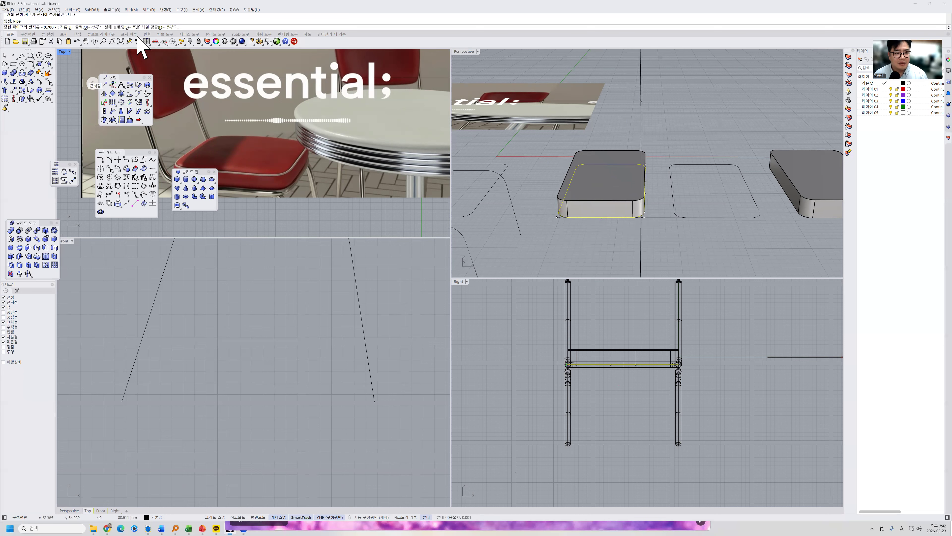
text(0.1)
key(Return)
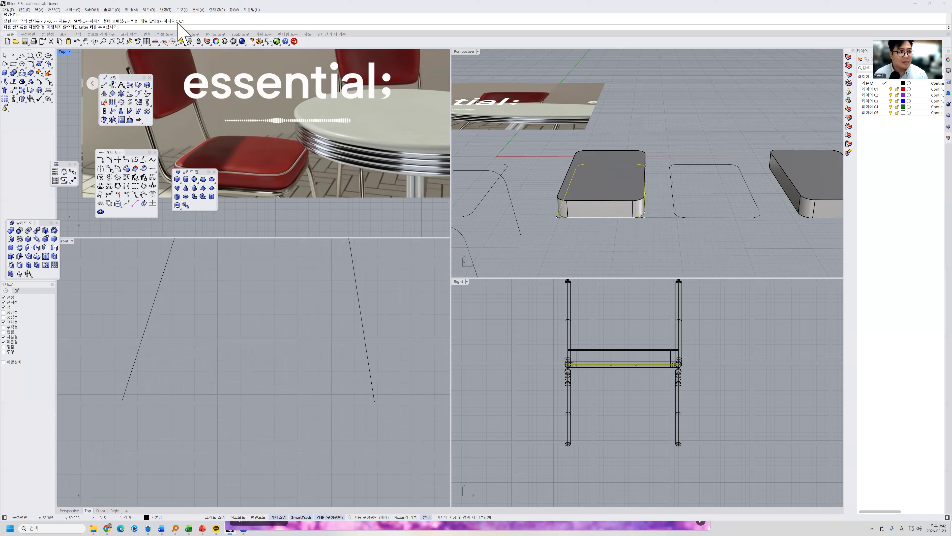
key(Return)
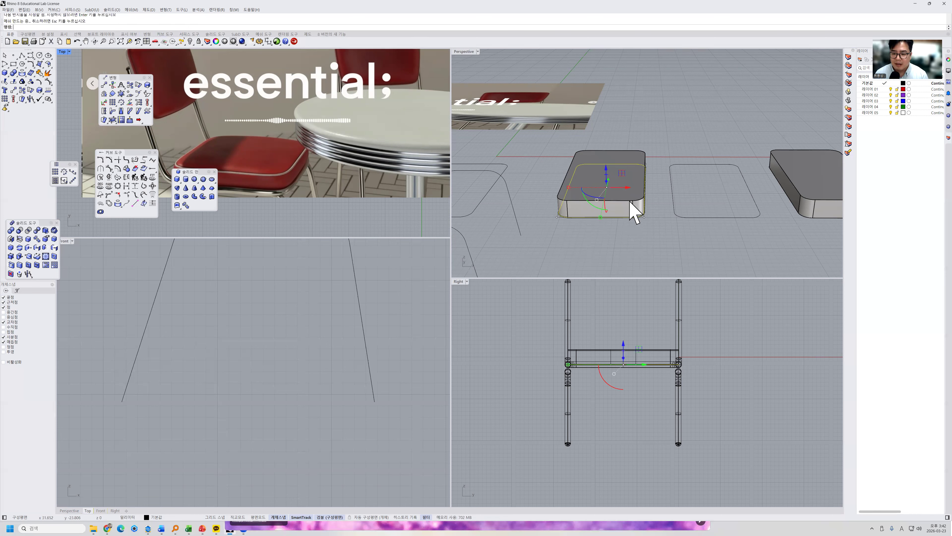
Step: Move the pipe straight up from the base of the first slab until it is clear above the slab's top face
click(627, 246)
scroll(627, 246, up, 5)
click(597, 216)
drag(588, 144, 595, 68)
click(700, 132)
right_drag(700, 132, 684, 210)
click(677, 240)
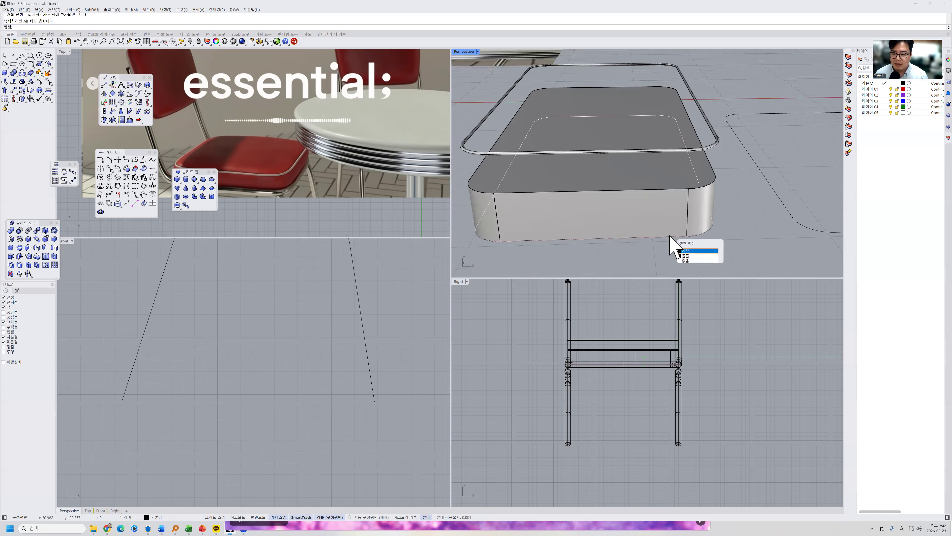
click(687, 256)
click(729, 193)
right_drag(730, 192, 724, 199)
scroll(681, 183, down, 2)
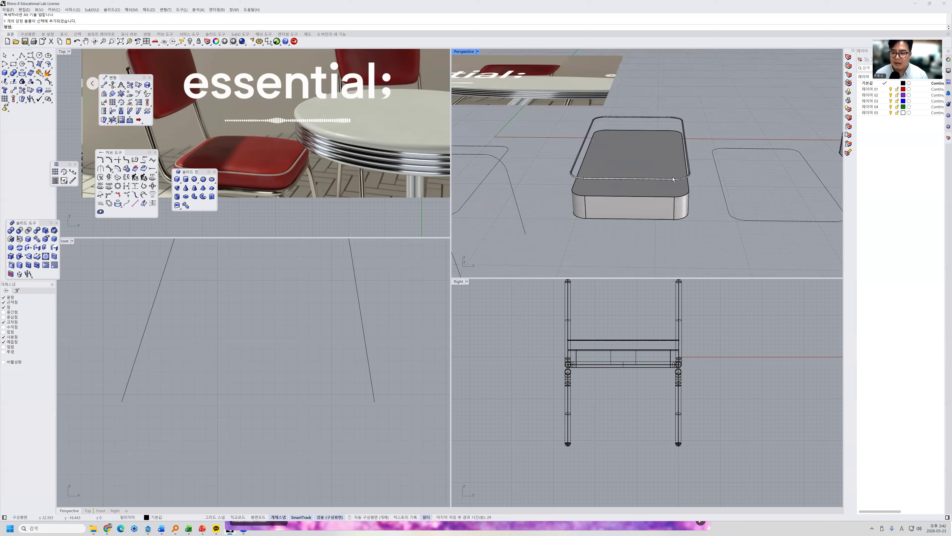
Step: Assign the raised pipe to layer 레이어 01
click(673, 180)
click(848, 66)
click(408, 169)
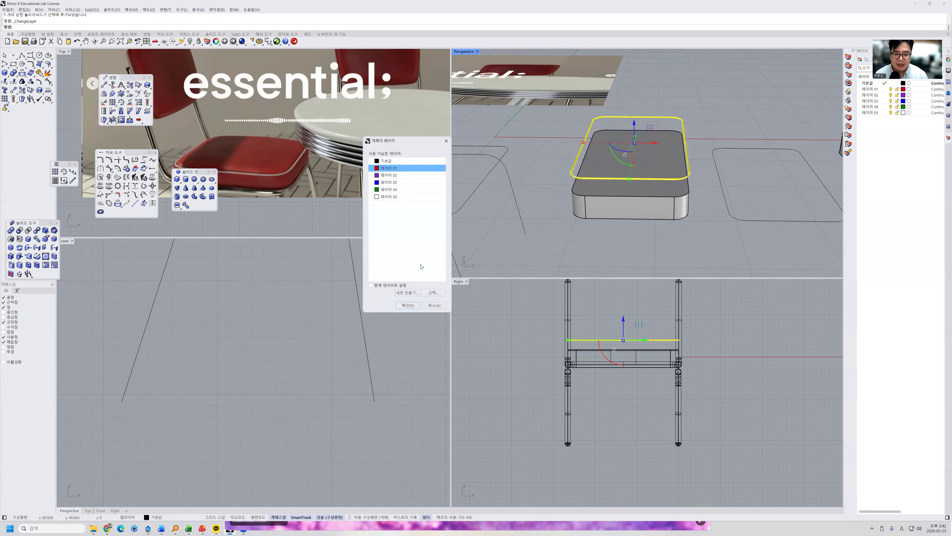
click(408, 305)
click(723, 118)
right_drag(694, 127, 687, 163)
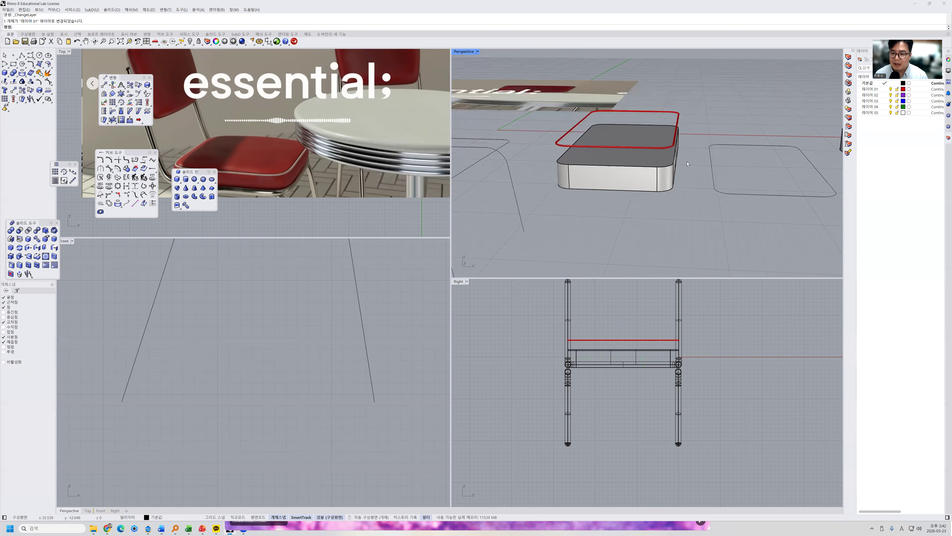
Step: Try to move the first slab downward, and undo the move
click(669, 147)
shift+click(648, 181)
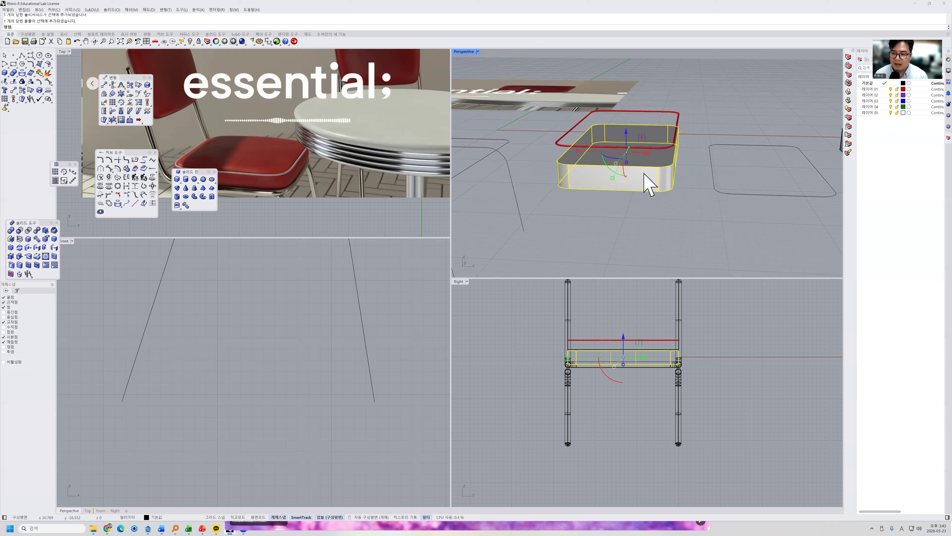
drag(627, 130, 634, 183)
key(ctrl+z)
key(Escape)
click(676, 124)
key(Escape)
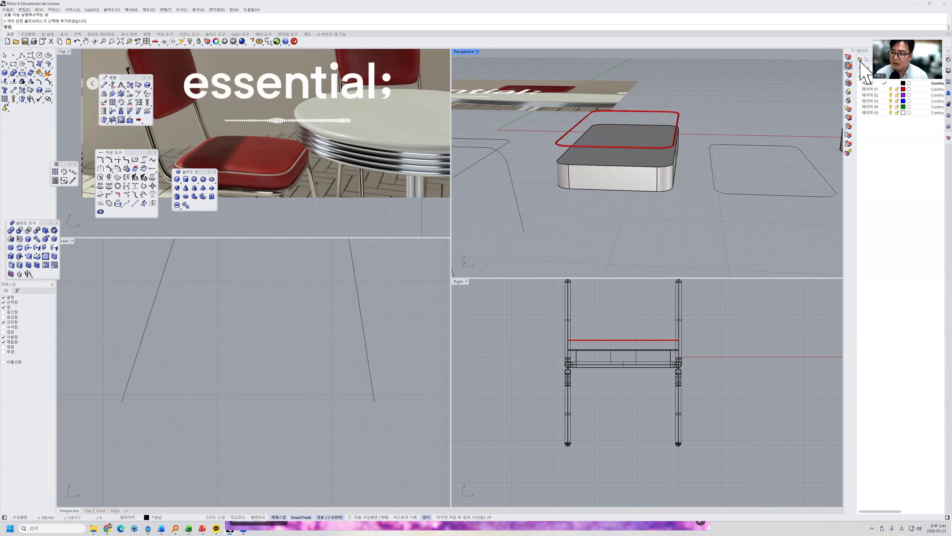
Step: Hide layer 레이어 01 so only the first slab is left to work on
drag(868, 51, 855, 187)
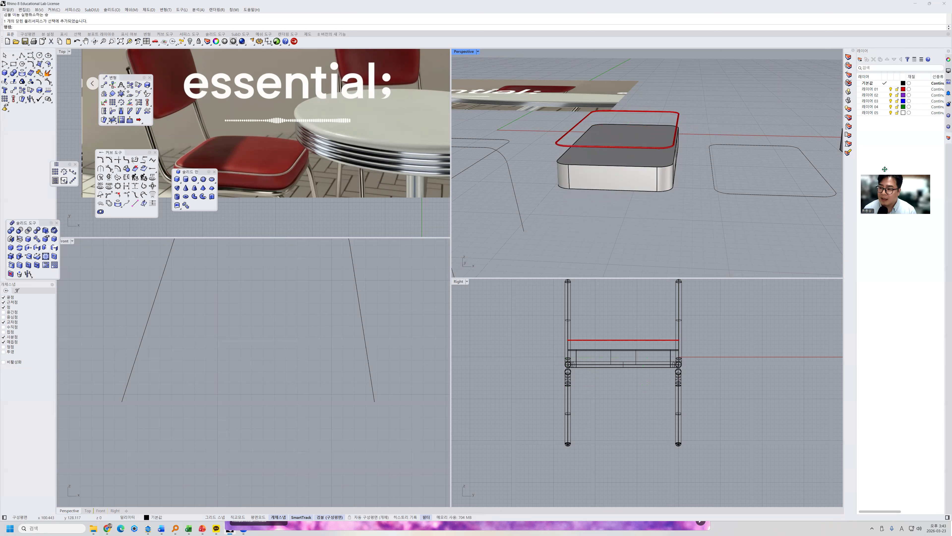
click(892, 89)
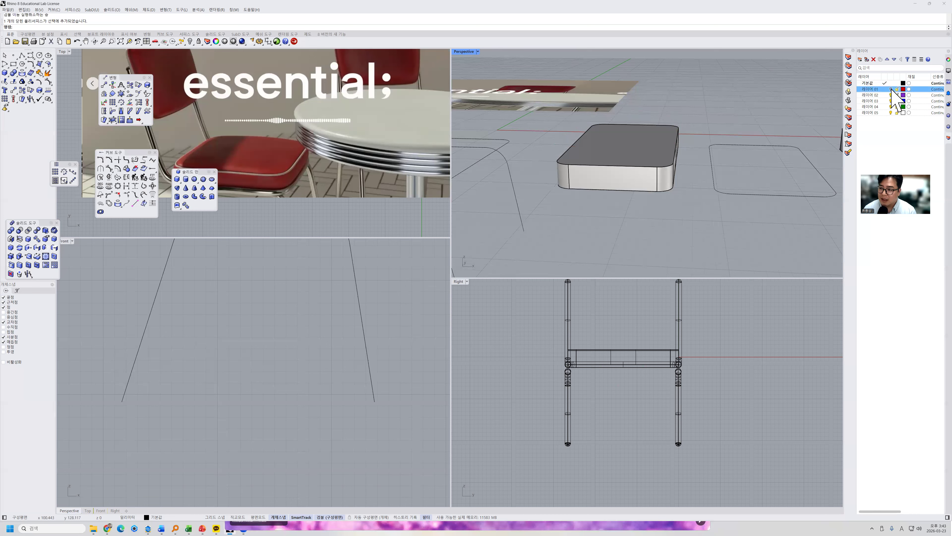
scroll(652, 150, down, 3)
right_drag(649, 148, 651, 156)
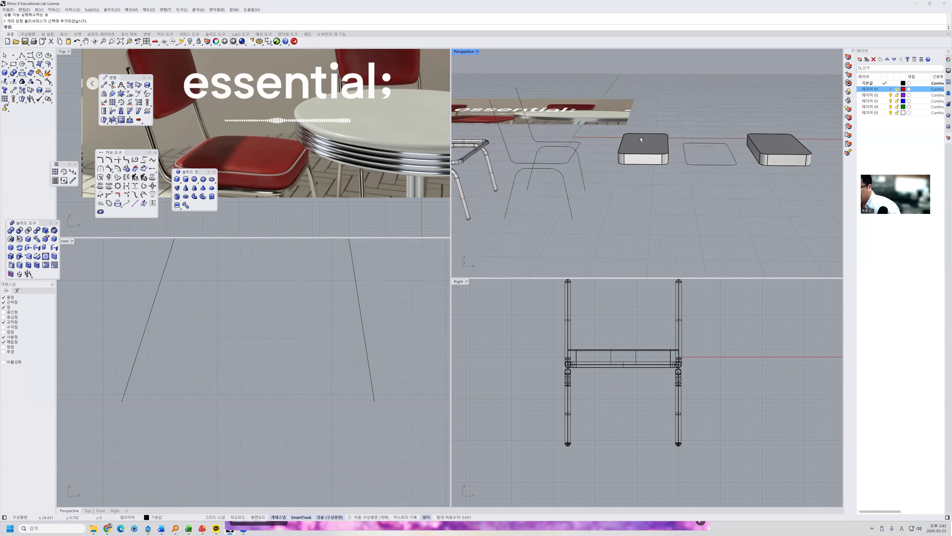
scroll(647, 149, up, 4)
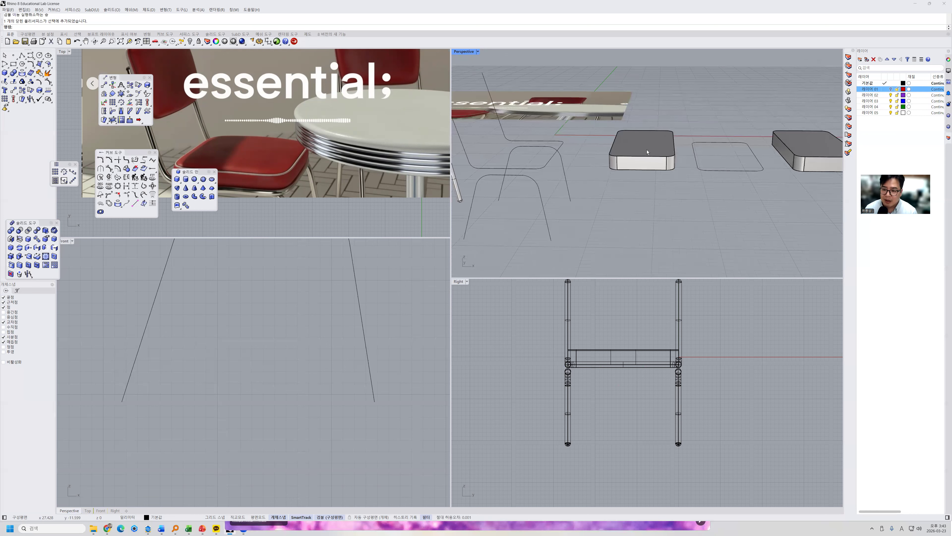
right_click(651, 169)
click(258, 198)
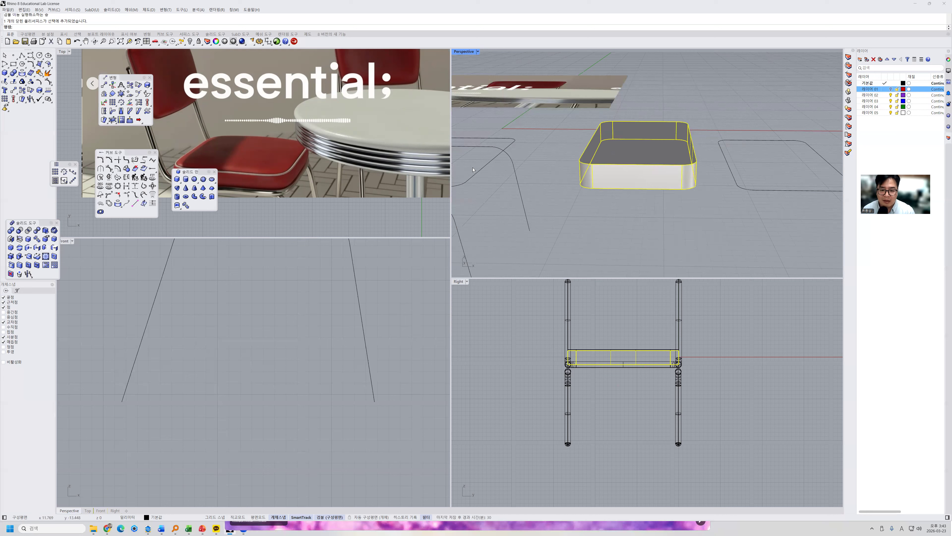
click(457, 170)
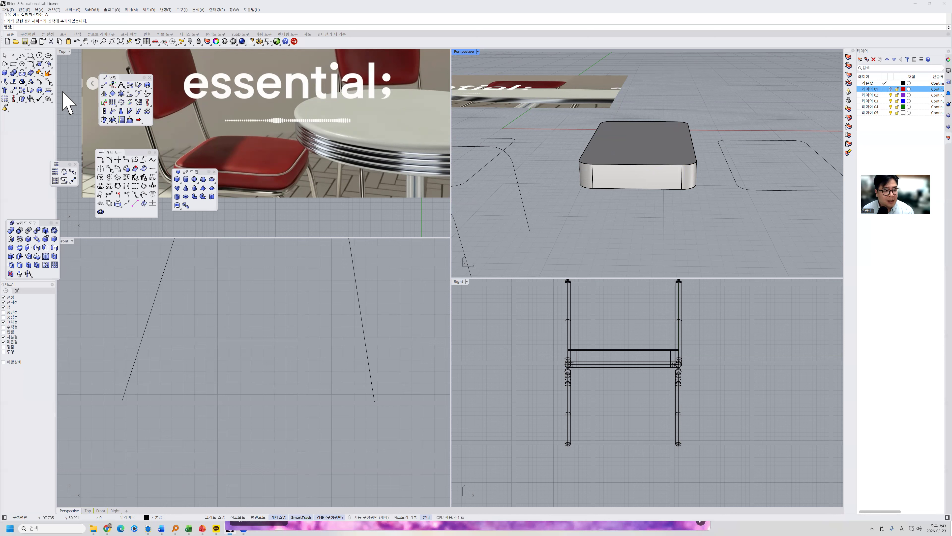
Step: Fillet all the edges around the top face of the first slab with radius 1
click(11, 73)
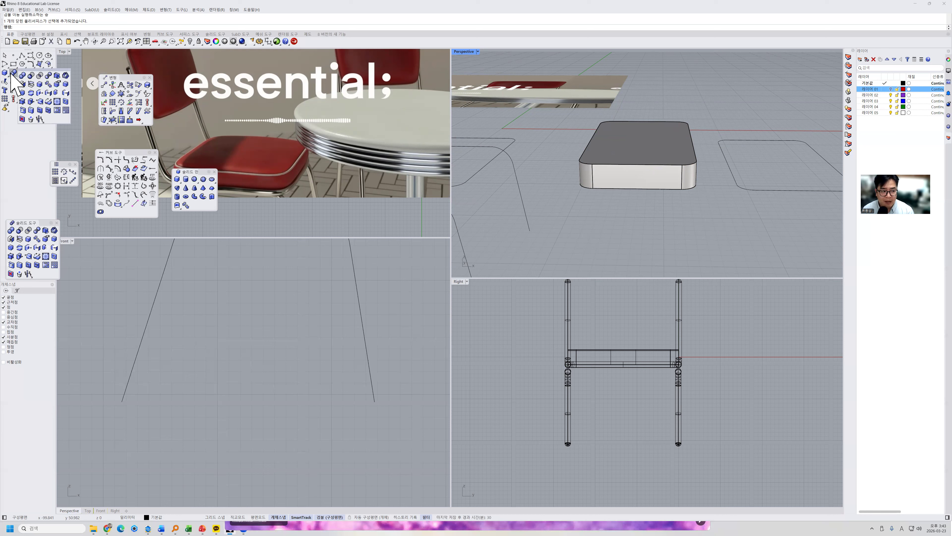
drag(23, 71, 390, 252)
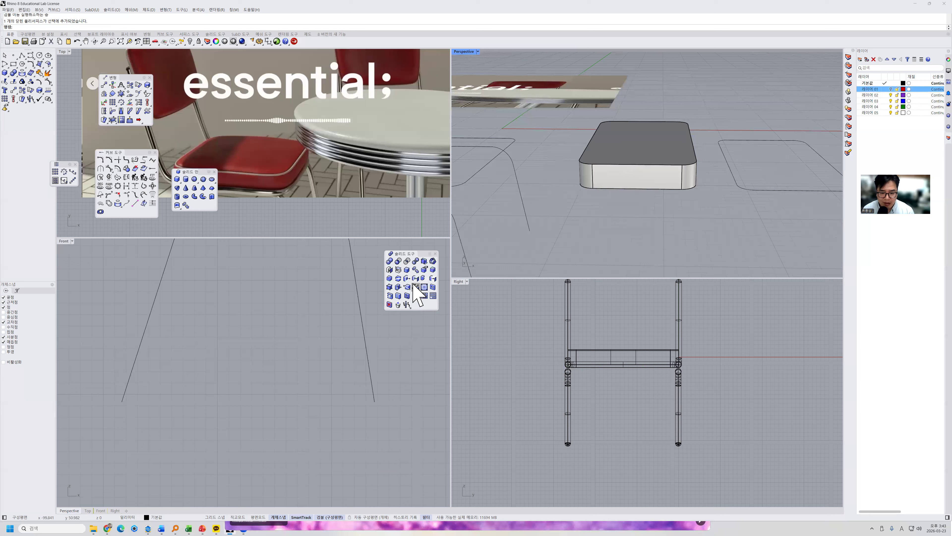
click(433, 269)
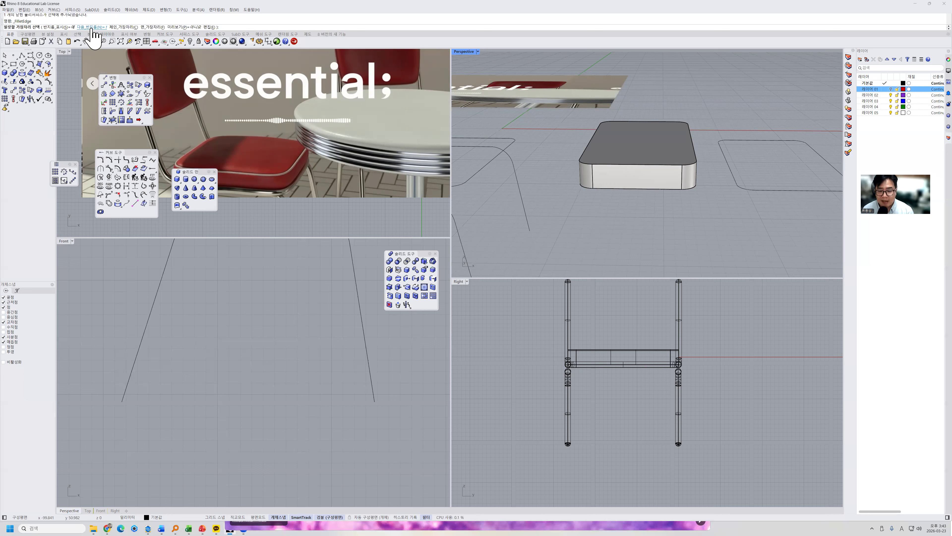
click(634, 164)
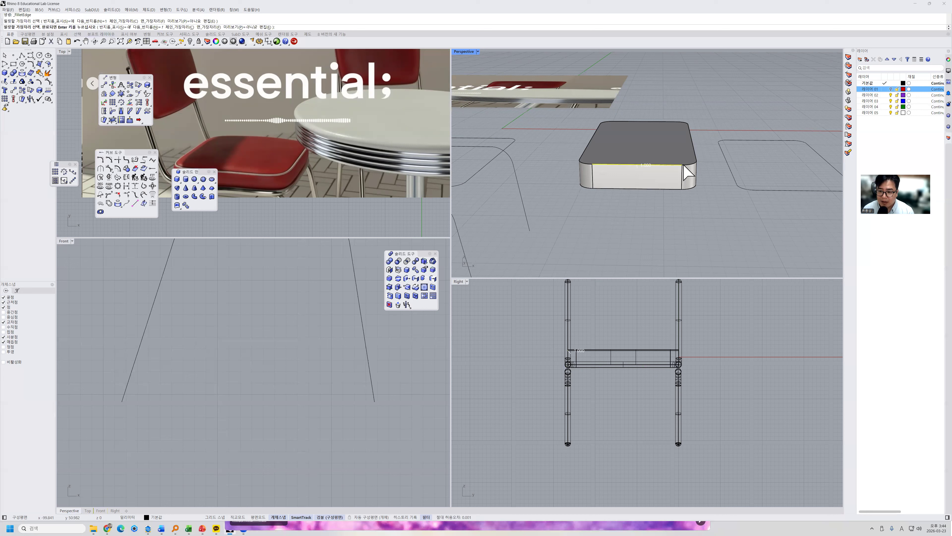
click(693, 164)
click(693, 144)
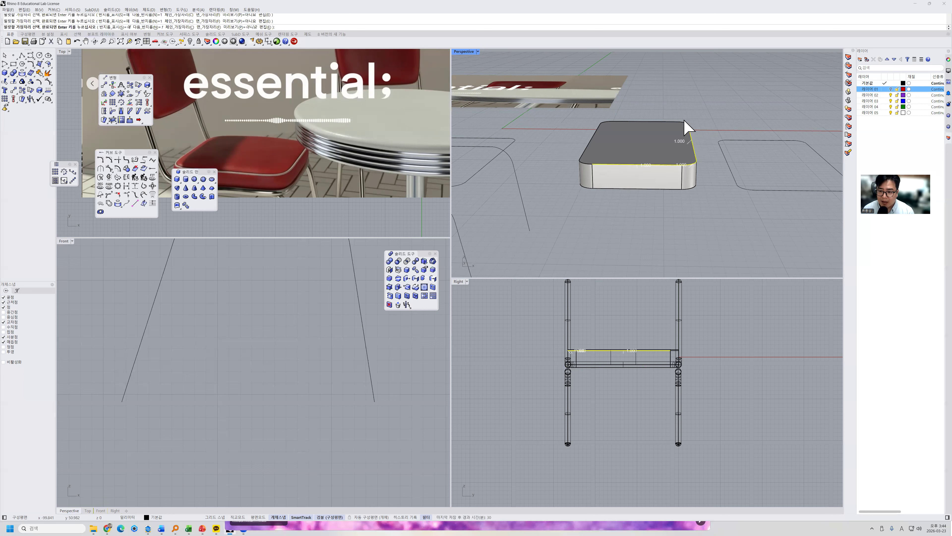
click(672, 121)
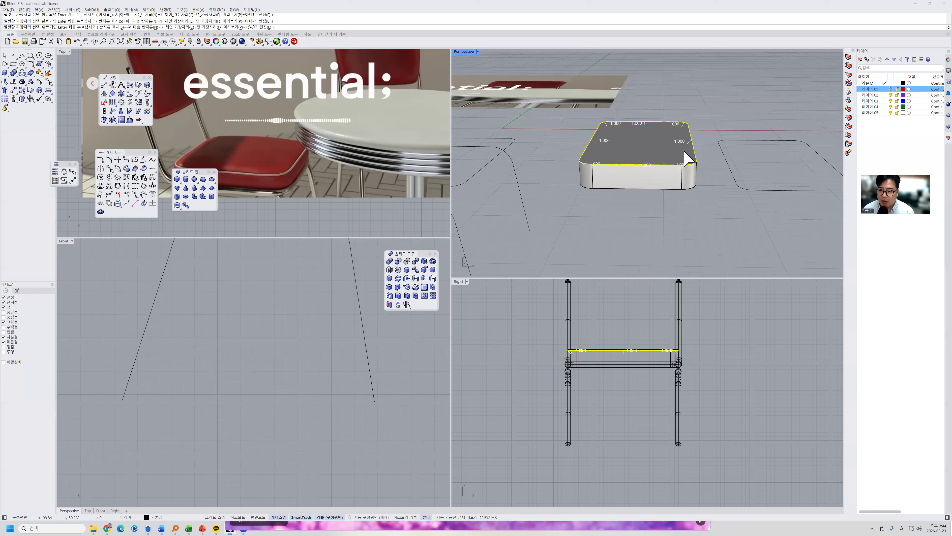
scroll(686, 176, up, 3)
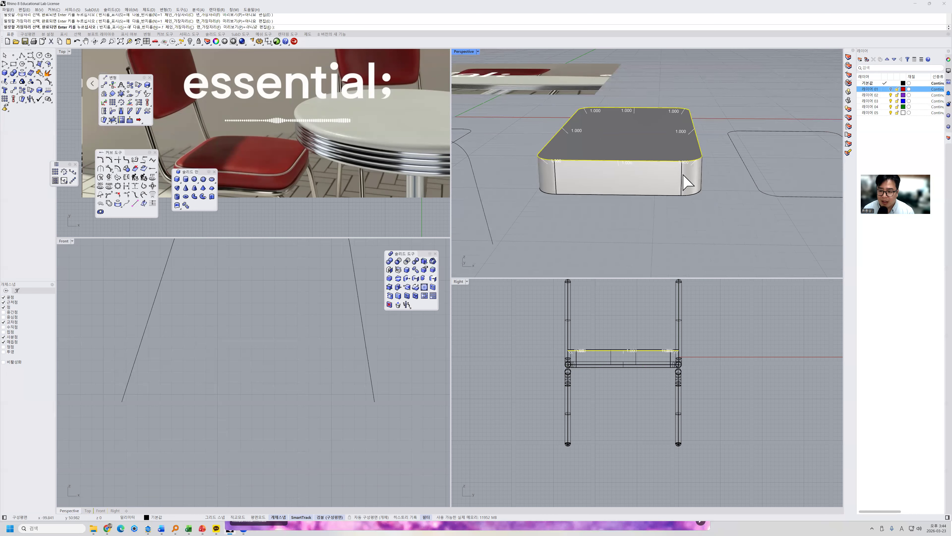
scroll(580, 369, up, 3)
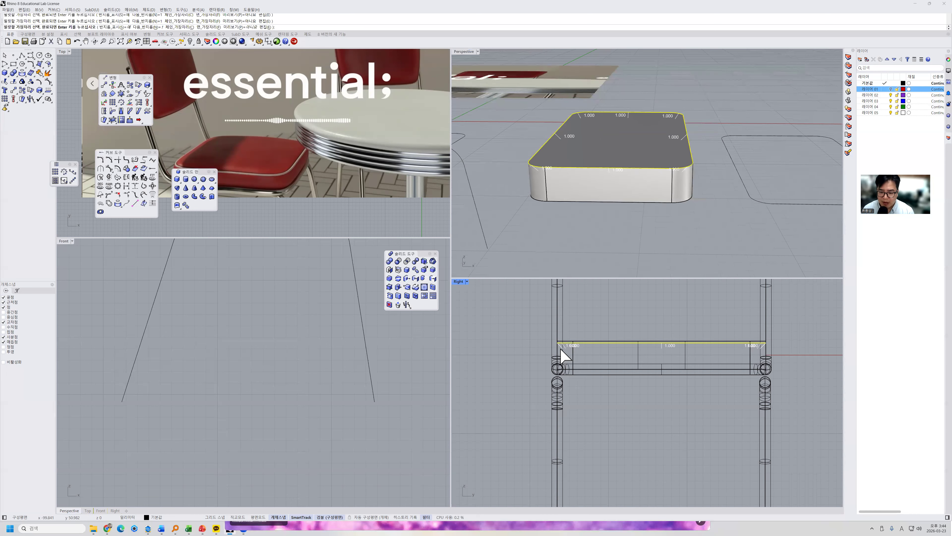
scroll(555, 333, up, 2)
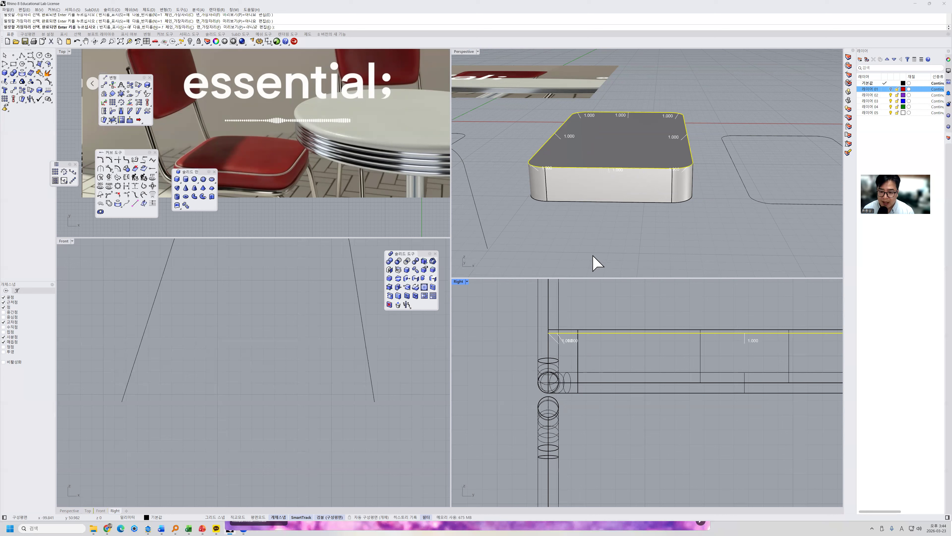
right_click(616, 227)
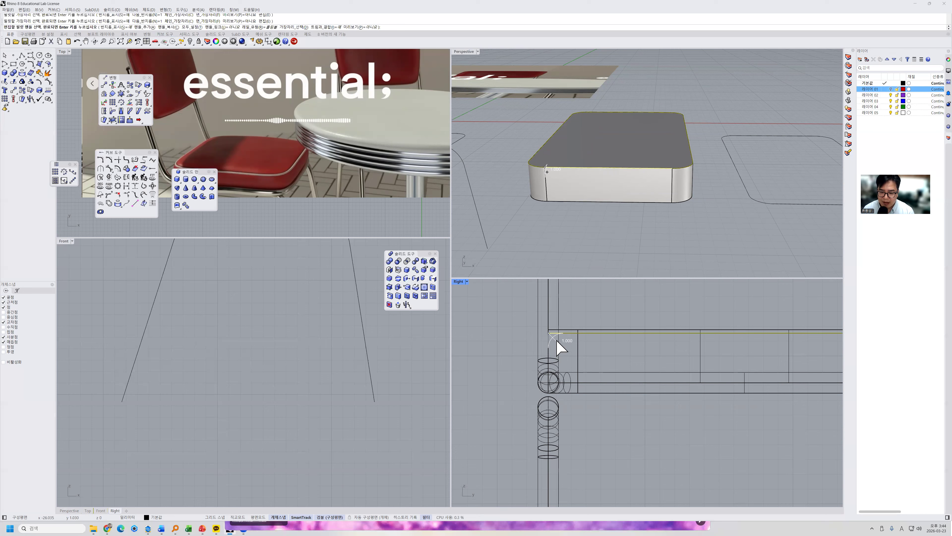
right_click(559, 347)
Step: Start a new edge fillet with the next radius set to 0.5
right_drag(662, 223, 647, 240)
right_drag(644, 202, 642, 243)
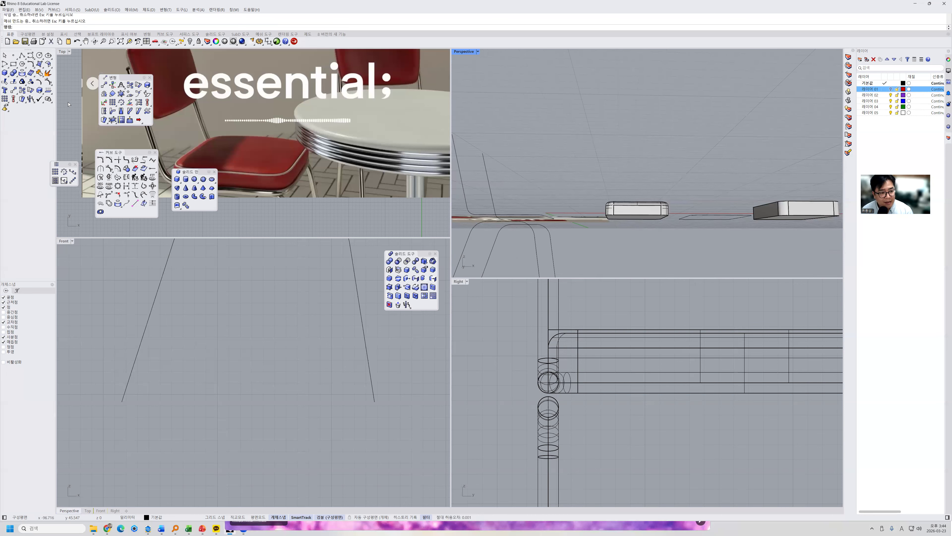
click(432, 269)
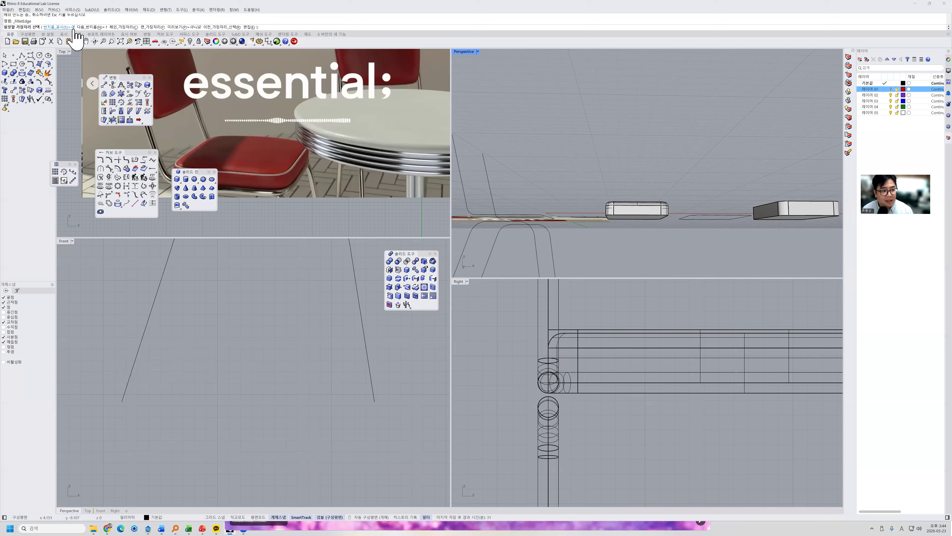
click(90, 28)
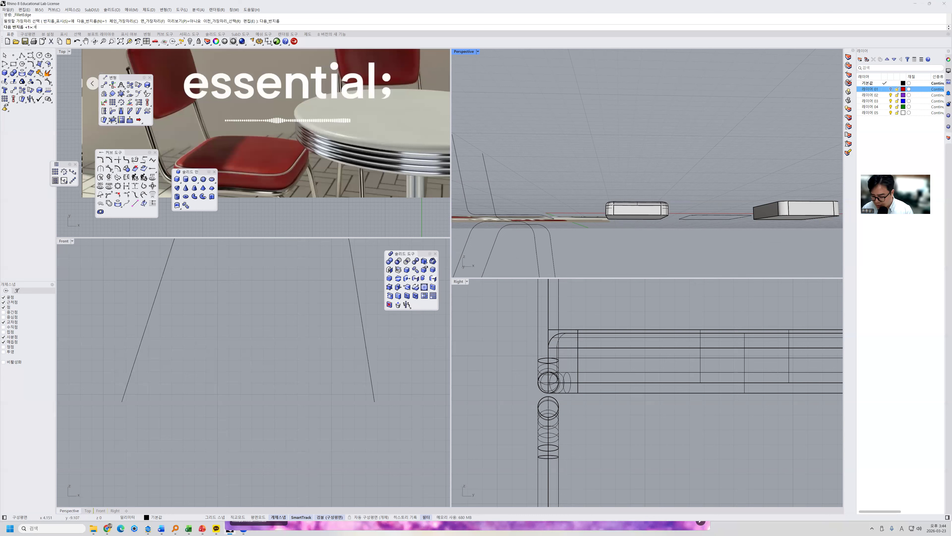
key(Return)
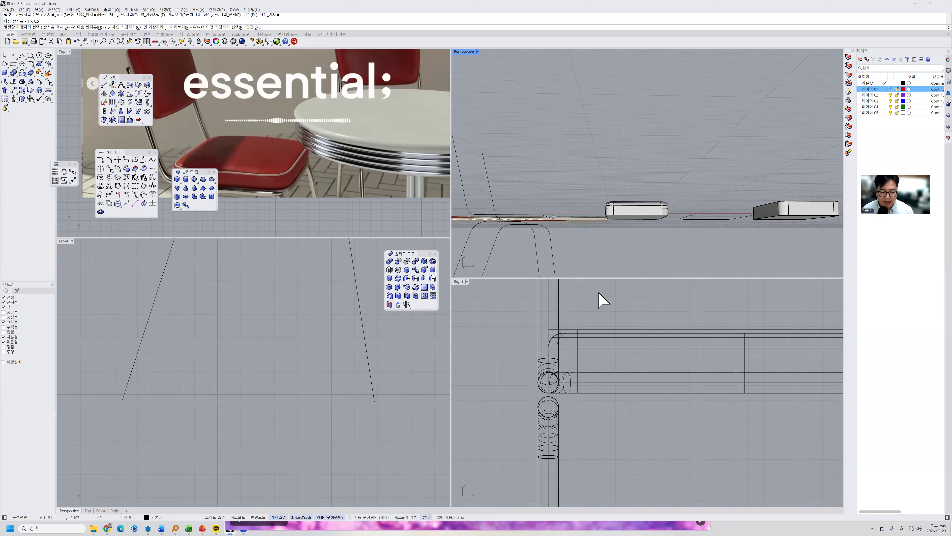
scroll(393, 341, down, 2)
scroll(309, 389, down, 2)
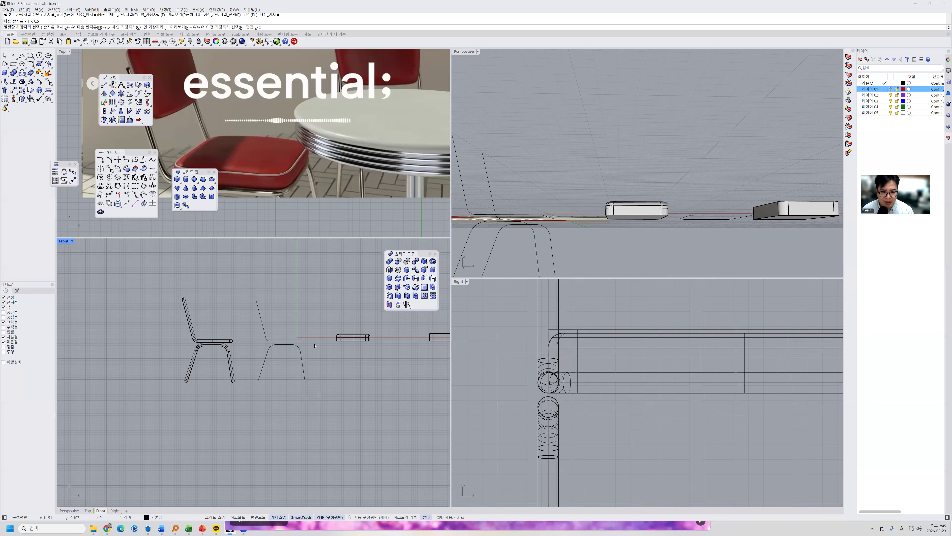
scroll(329, 347, up, 3)
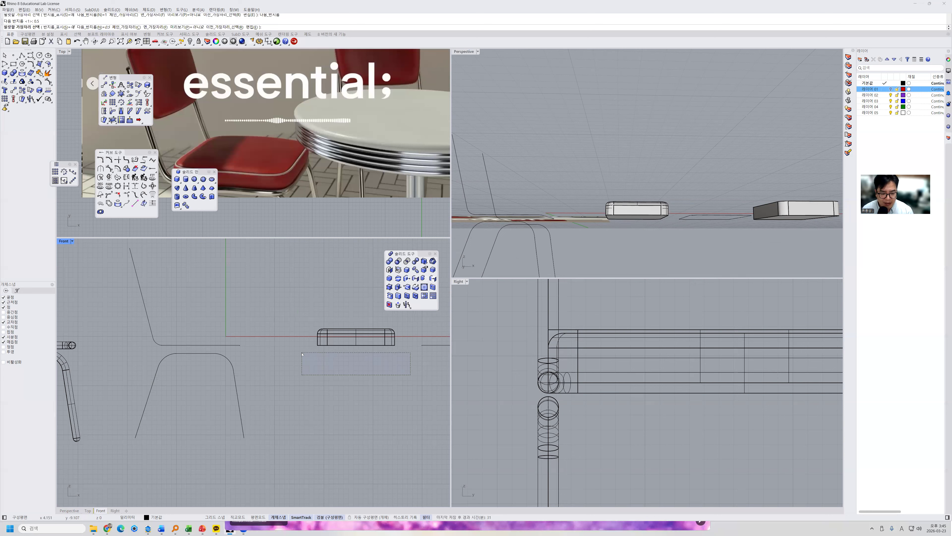
drag(303, 354, 308, 356)
drag(404, 358, 306, 342)
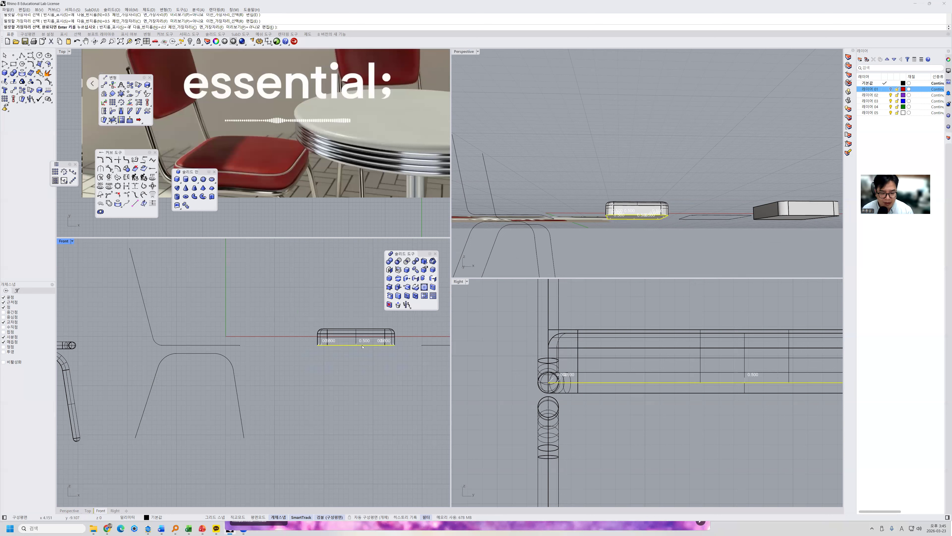
scroll(393, 345, up, 2)
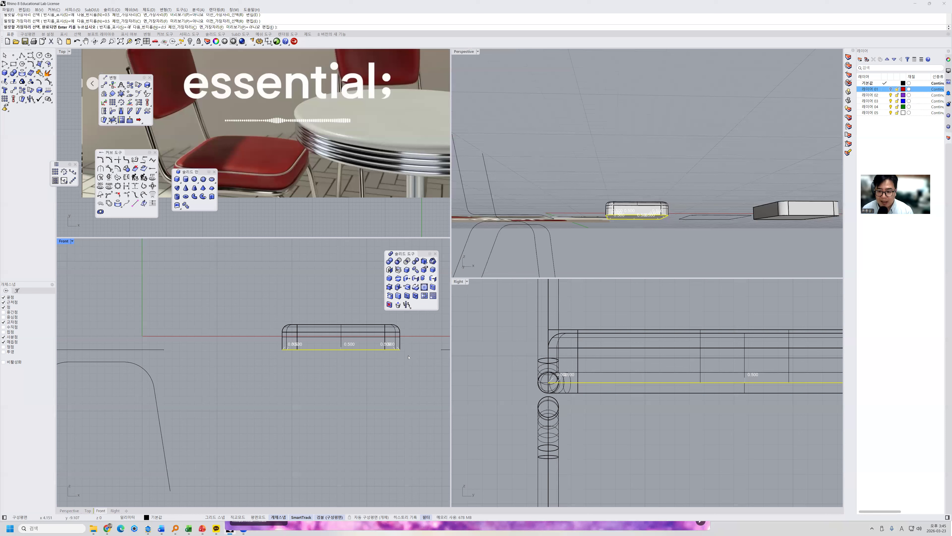
scroll(408, 357, up, 2)
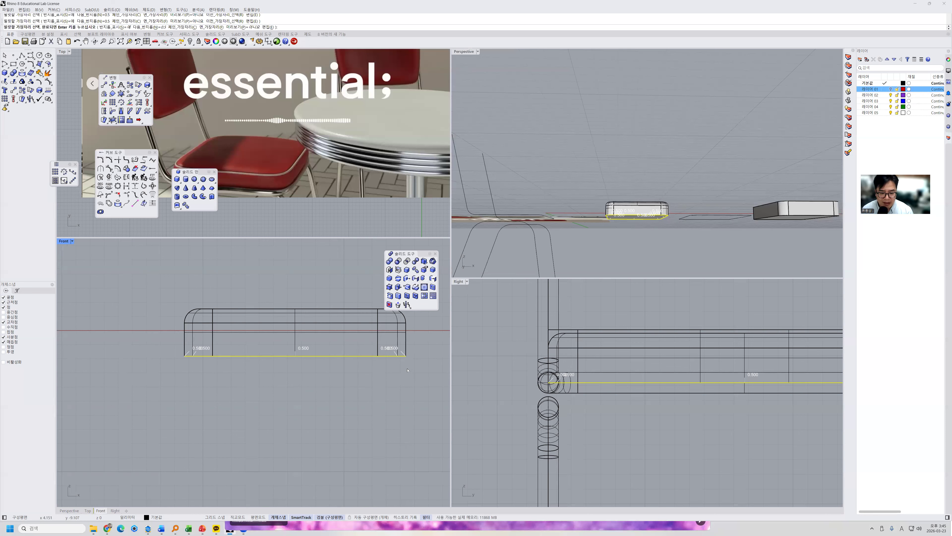
key(Escape)
Step: Fillet all the edges around the bottom face of the first slab with radius 0.5
key(Return)
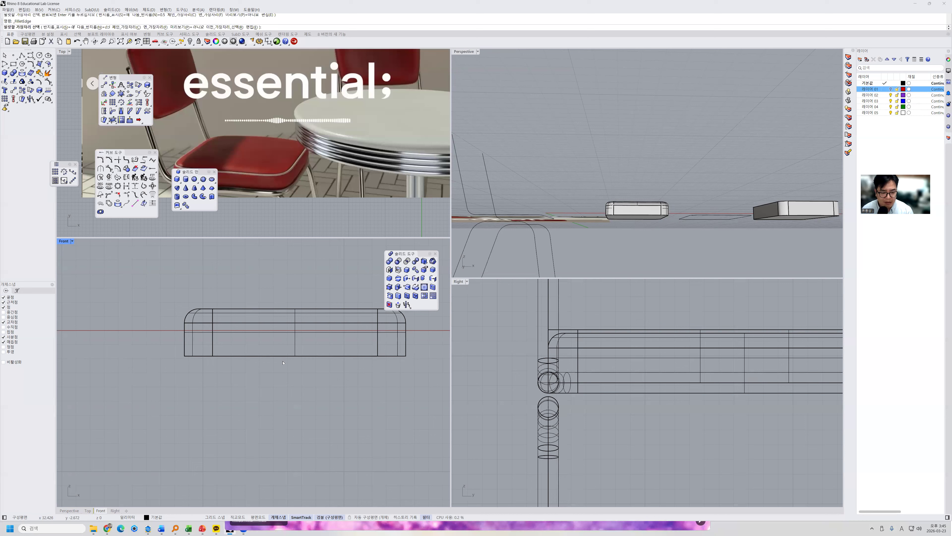
drag(164, 338, 448, 390)
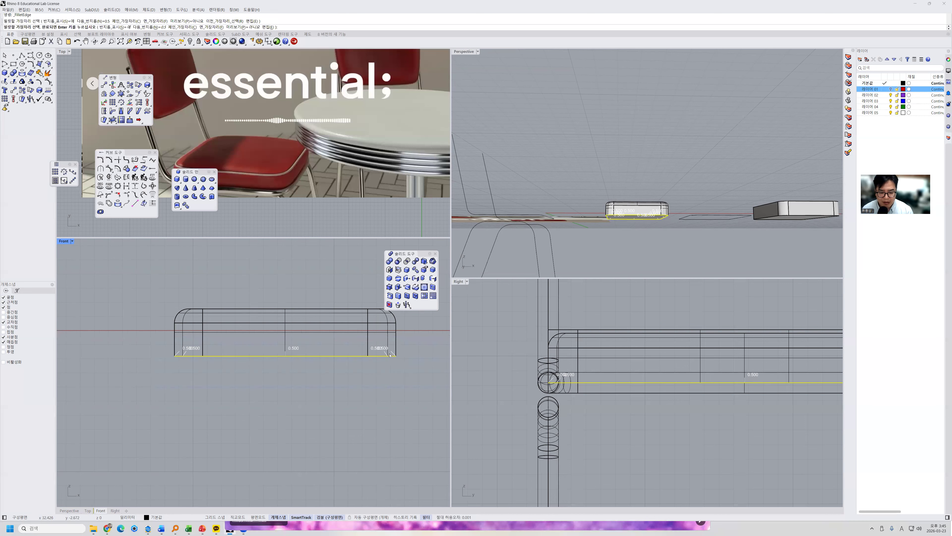
key(Return)
key(Return)
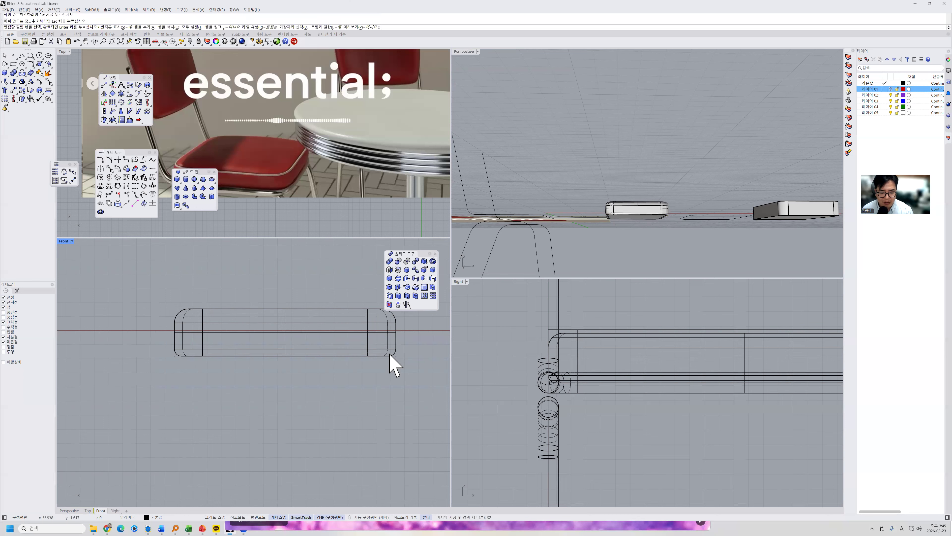
click(639, 218)
key(Escape)
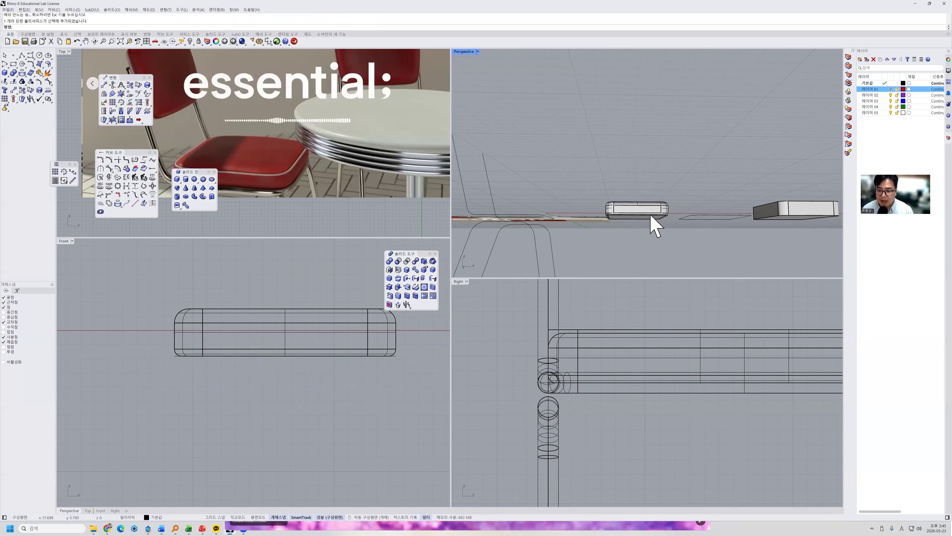
Step: Assign the filleted slab to layer 레이어 02
scroll(646, 221, up, 5)
scroll(648, 224, down, 5)
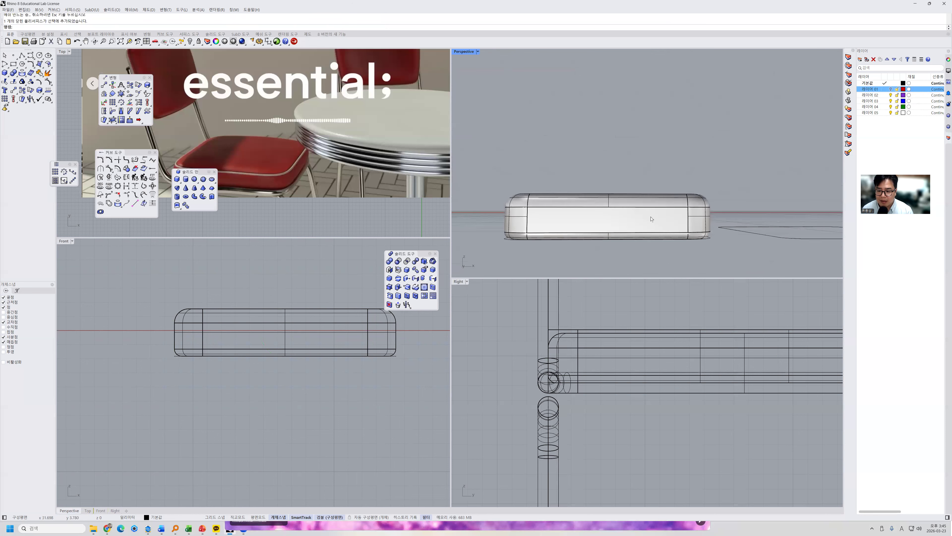
click(651, 220)
click(848, 75)
click(400, 176)
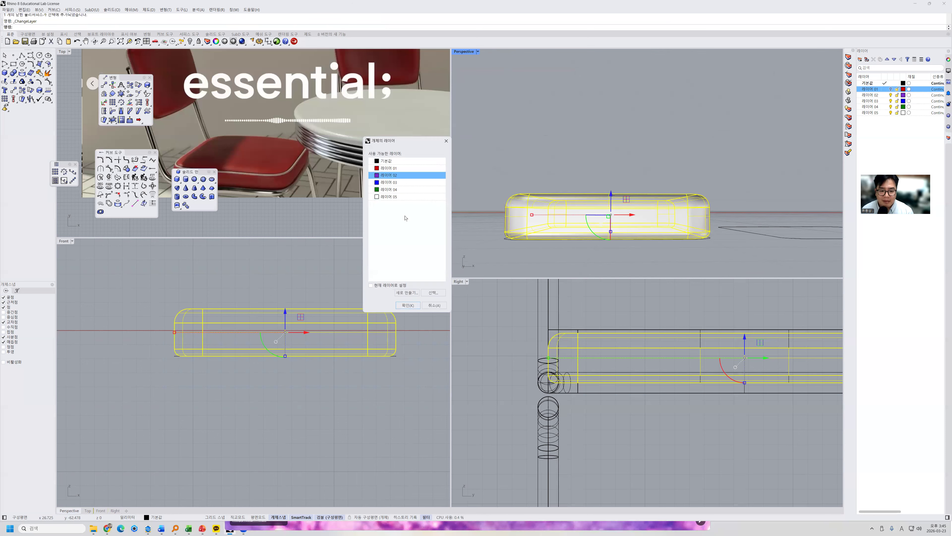
click(408, 305)
click(671, 165)
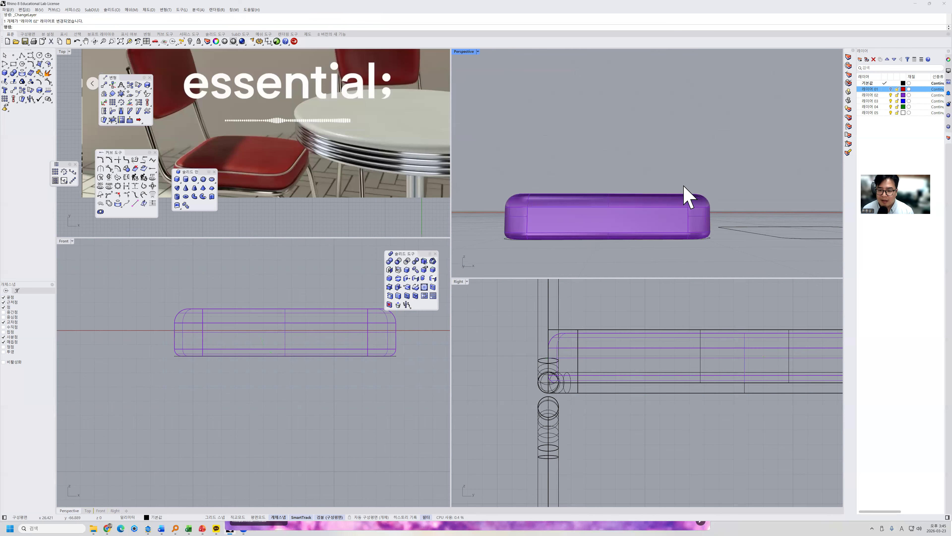
Step: Move the purple slab across the scene onto the seat rails of the tubular chair frame
scroll(687, 195, down, 5)
right_drag(681, 196, 671, 221)
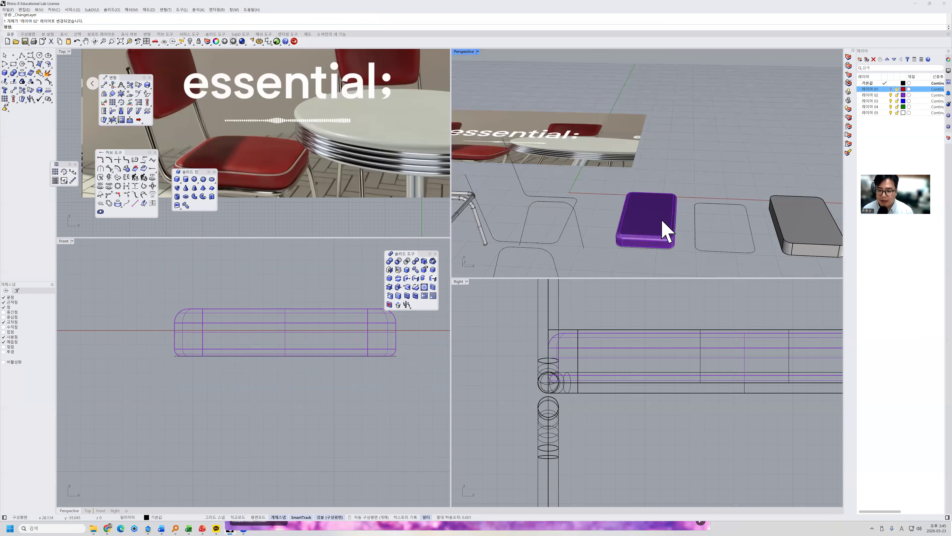
click(669, 218)
drag(669, 219, 506, 203)
scroll(507, 205, down, 2)
shift+right_drag(616, 222, 748, 237)
drag(642, 224, 609, 224)
scroll(584, 221, up, 2)
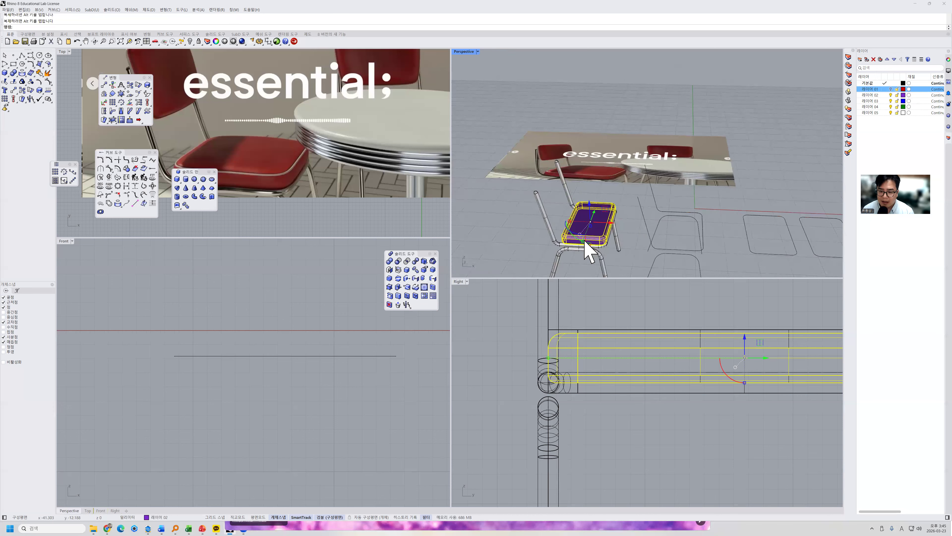
scroll(586, 239, up, 3)
mouse_move(586, 240)
right_down()
mouse_move(596, 232)
mouse_move(587, 241)
right_up()
Step: Raise the seat cushion slightly above the frame and stretch its width to reach over the outer side tubes
click(562, 224)
drag(563, 226, 557, 226)
drag(621, 224, 621, 224)
right_drag(663, 254, 662, 219)
drag(600, 195, 601, 192)
right_drag(667, 251, 597, 266)
right_drag(636, 224, 613, 241)
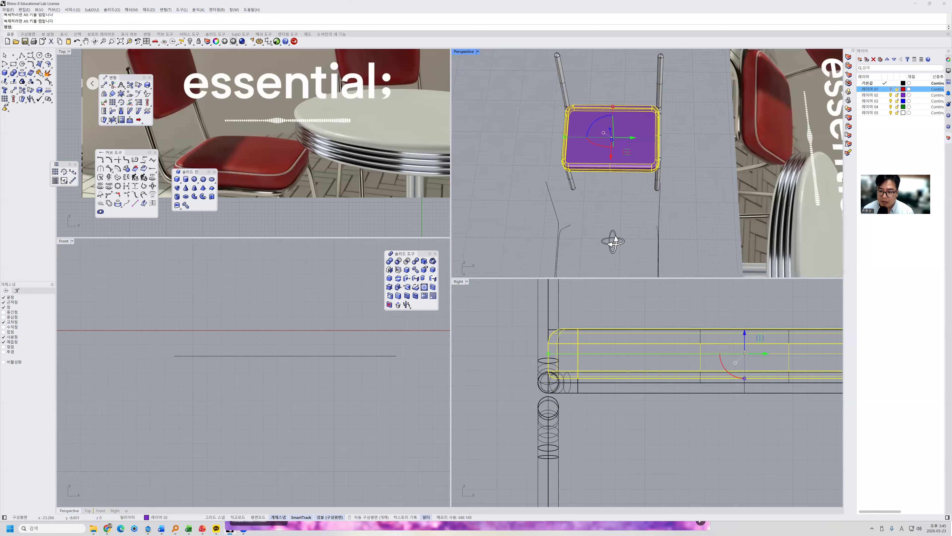
right_drag(632, 180, 617, 125)
drag(563, 122, 561, 122)
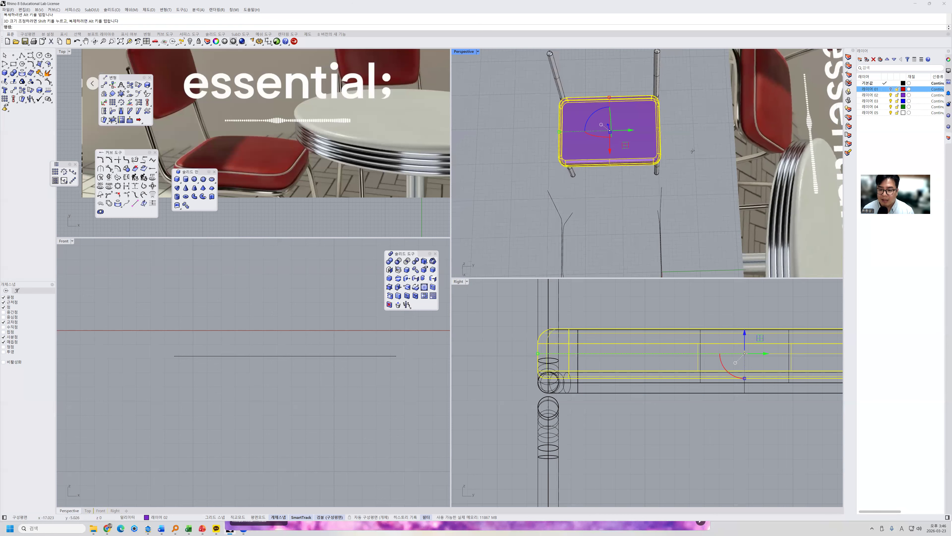
Step: Scale the seat cushion down vertically so it is thinner above the frame rails
right_drag(644, 191, 705, 143)
mouse_move(661, 229)
right_down()
mouse_move(618, 232)
mouse_move(652, 223)
right_up()
click(633, 228)
scroll(632, 229, down, 5)
scroll(640, 227, up, 4)
click(647, 224)
scroll(630, 233, up, 4)
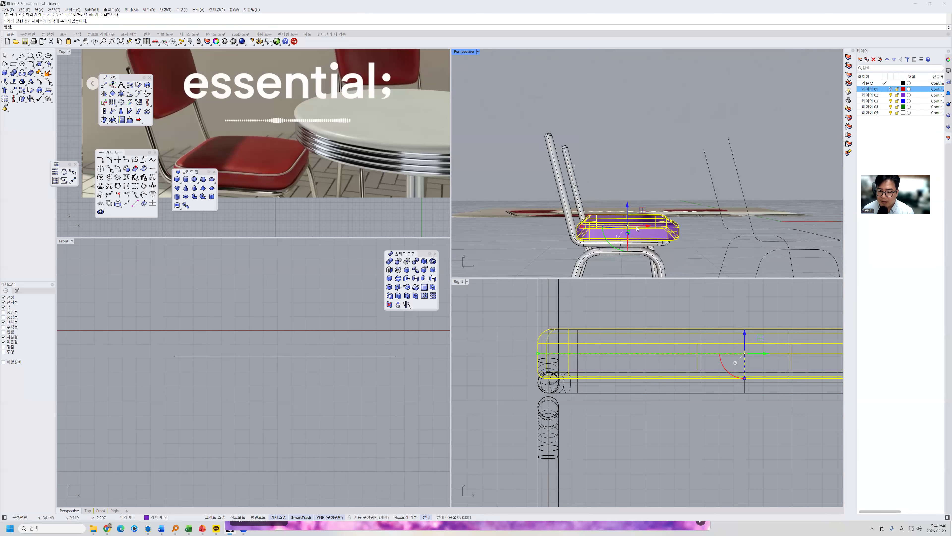
drag(746, 380, 745, 374)
drag(745, 372, 748, 366)
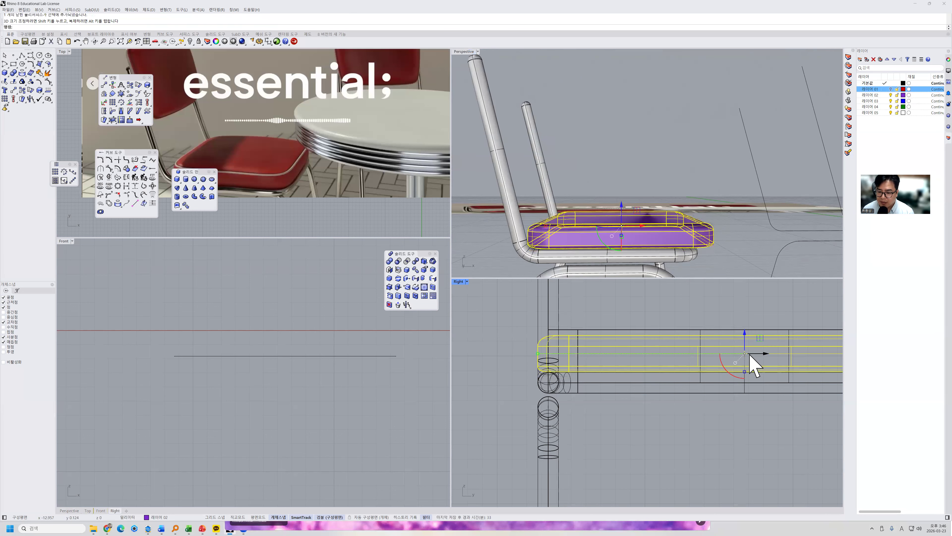
Step: Duplicate the seat cushion in place and move the copy straight up to backrest height
scroll(717, 323, down, 1)
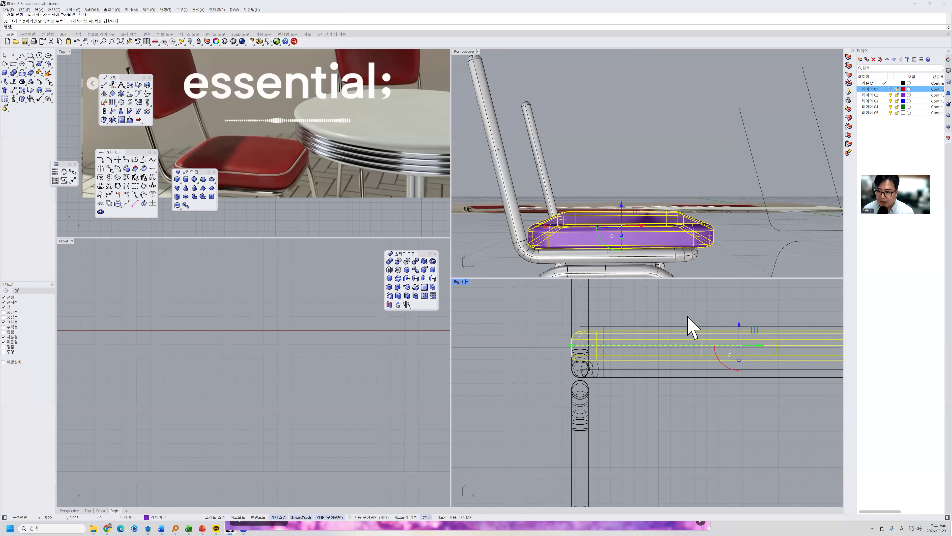
scroll(688, 317, down, 4)
click(761, 339)
click(720, 325)
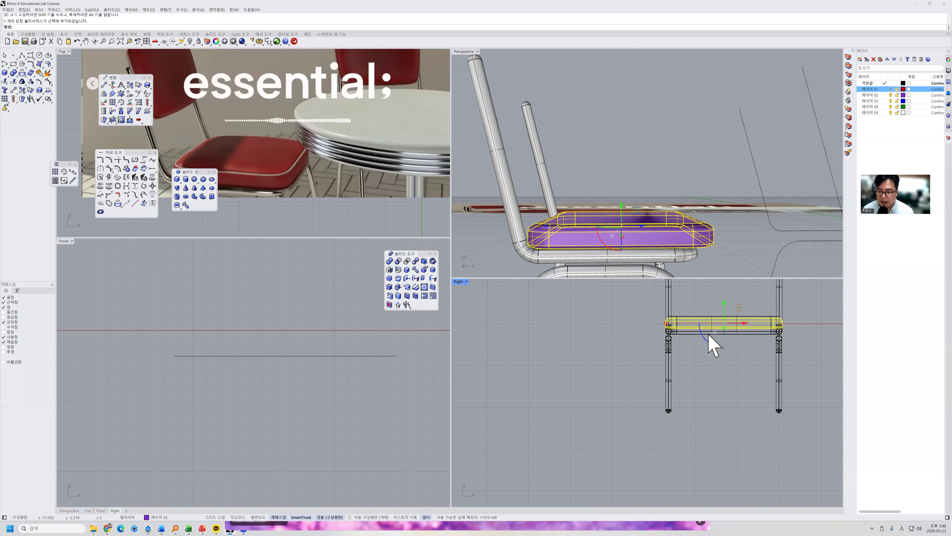
scroll(709, 334, down, 1)
scroll(592, 394, down, 2)
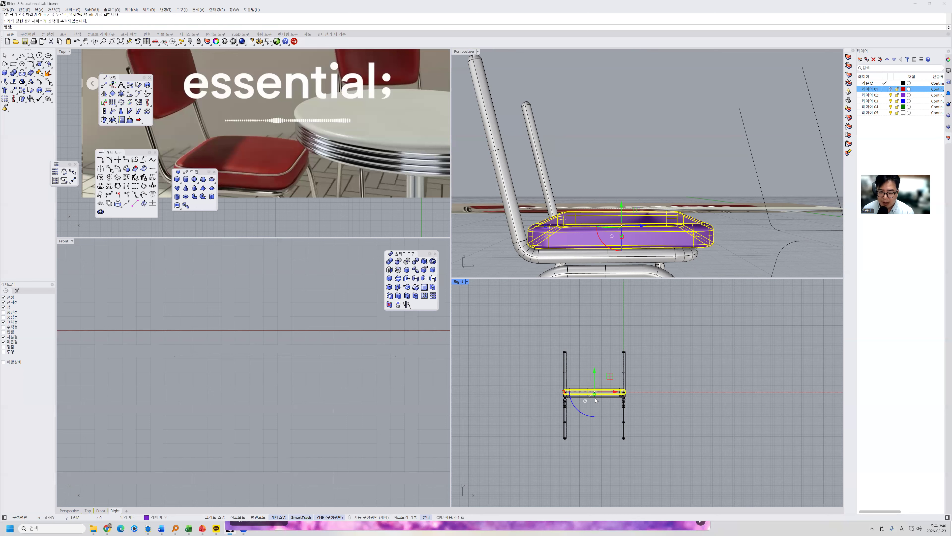
key(ctrl+c)
key(ctrl+v)
click(680, 175)
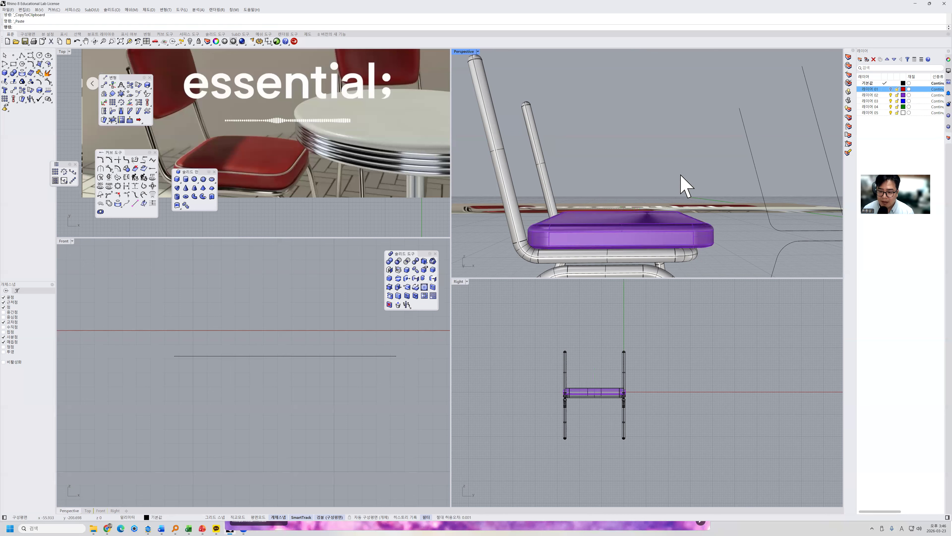
click(651, 227)
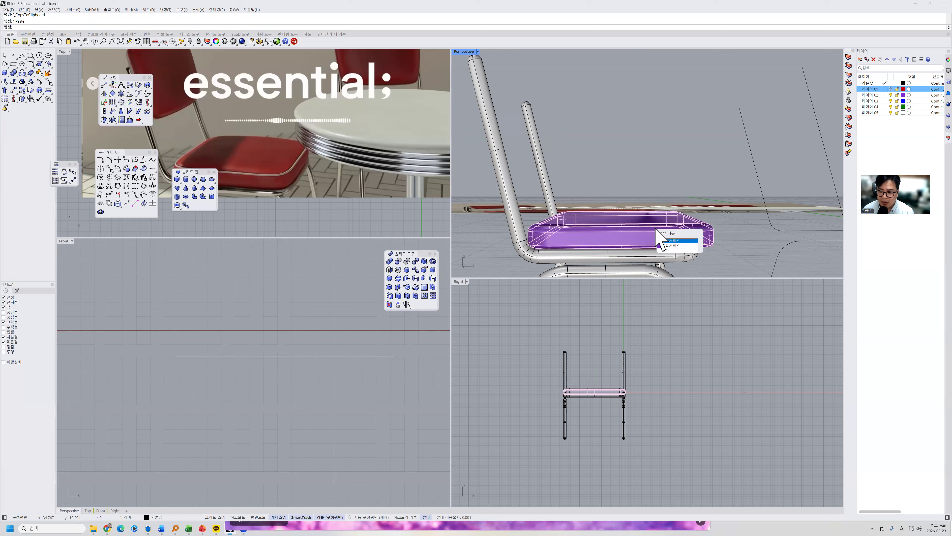
click(674, 246)
drag(598, 372, 600, 349)
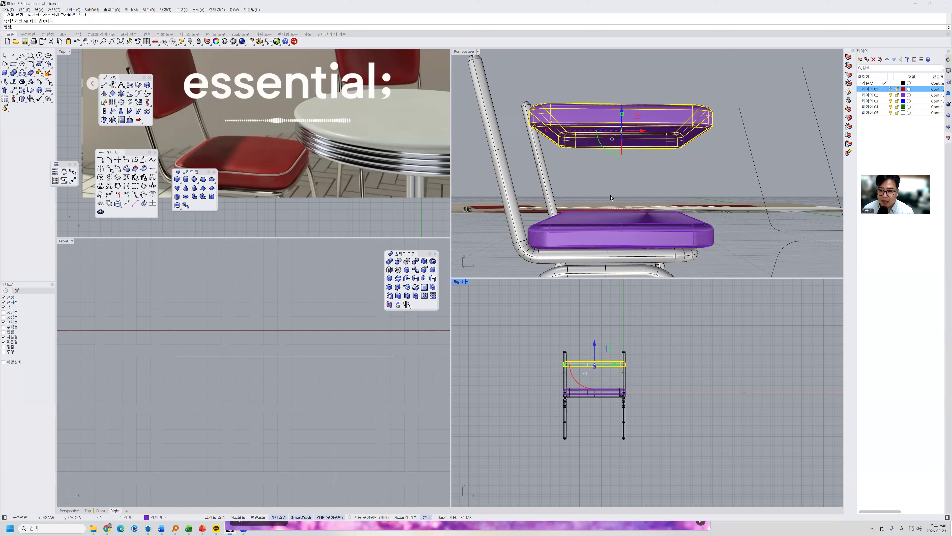
Step: Try to tilt the raised cushion copy and undo the rotation
drag(616, 157, 601, 134)
key(ctrl+z)
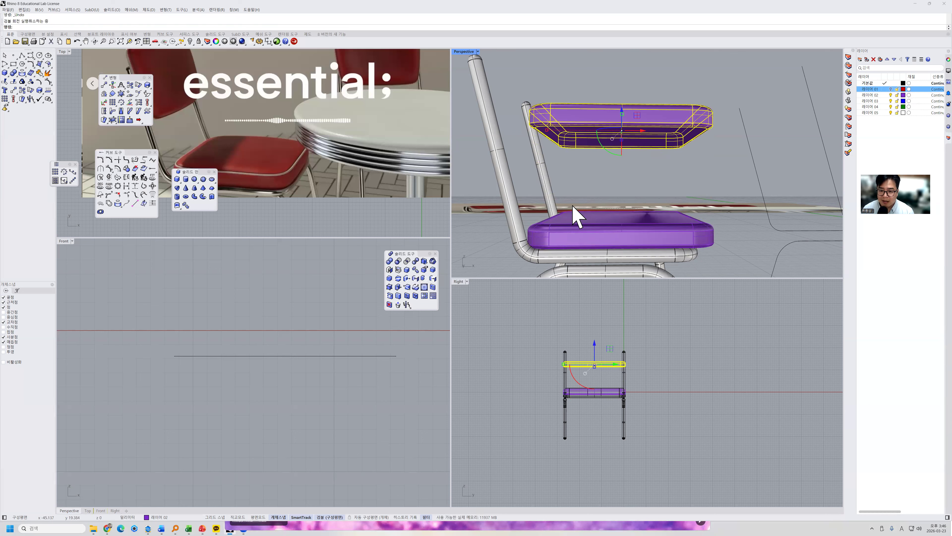
scroll(326, 334, up, 3)
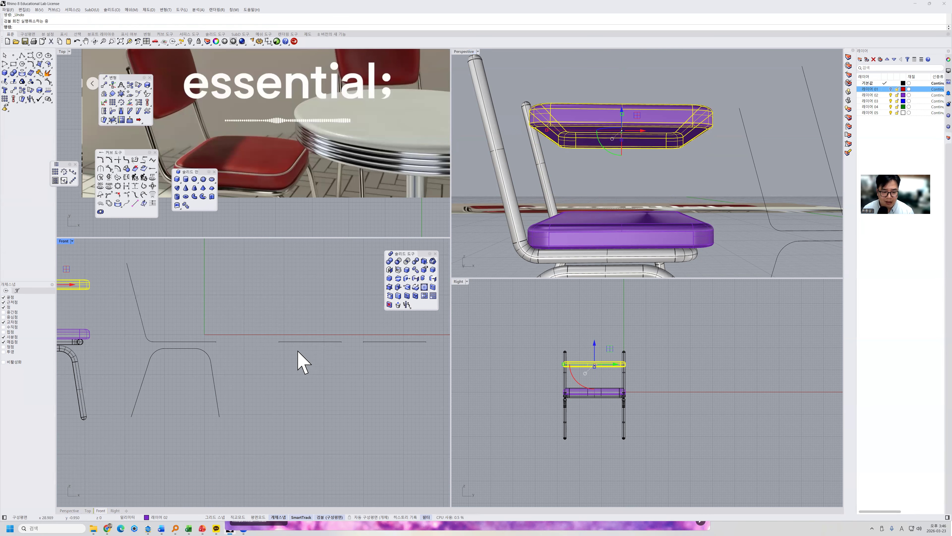
scroll(321, 360, down, 3)
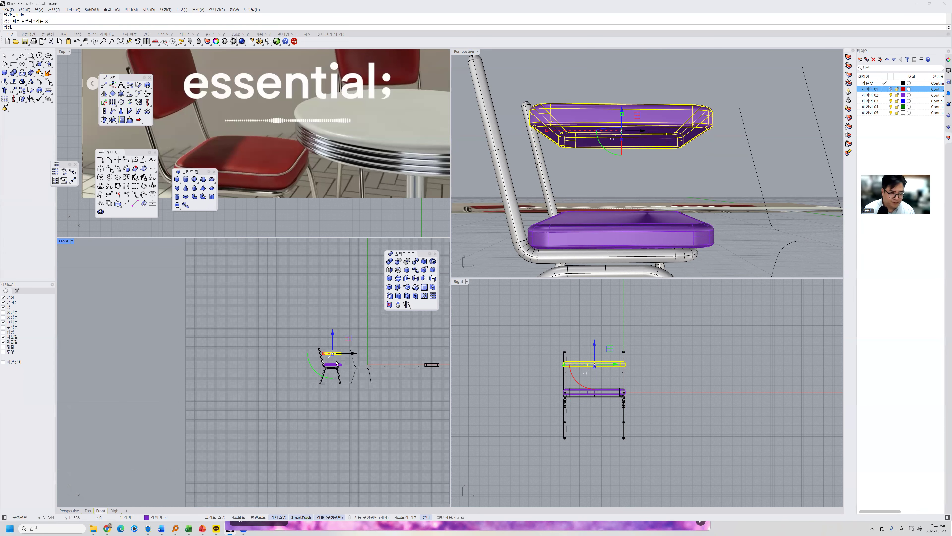
Step: Shorten the copied seat cushion, rotate it to the angle of the back posts and place it against their upper part
scroll(335, 363, up, 4)
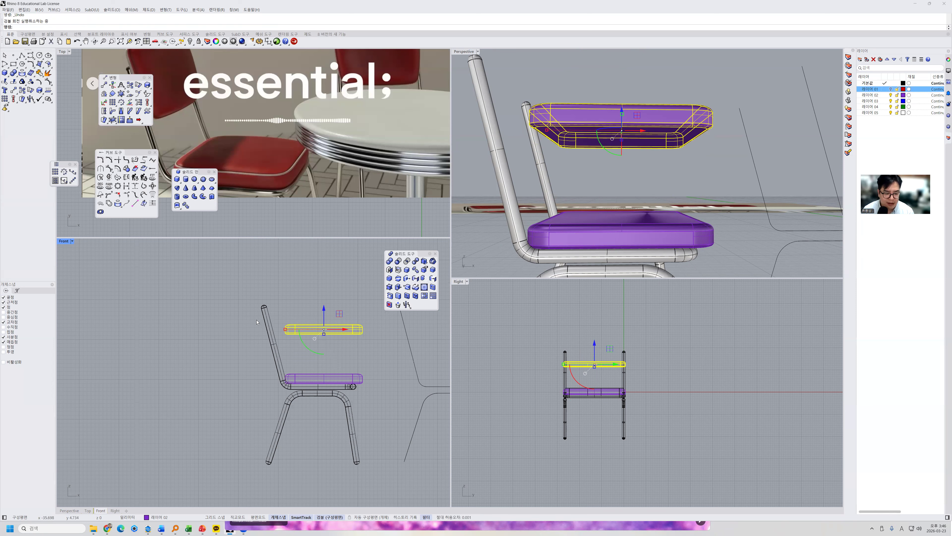
scroll(257, 322, up, 2)
drag(254, 320, 285, 321)
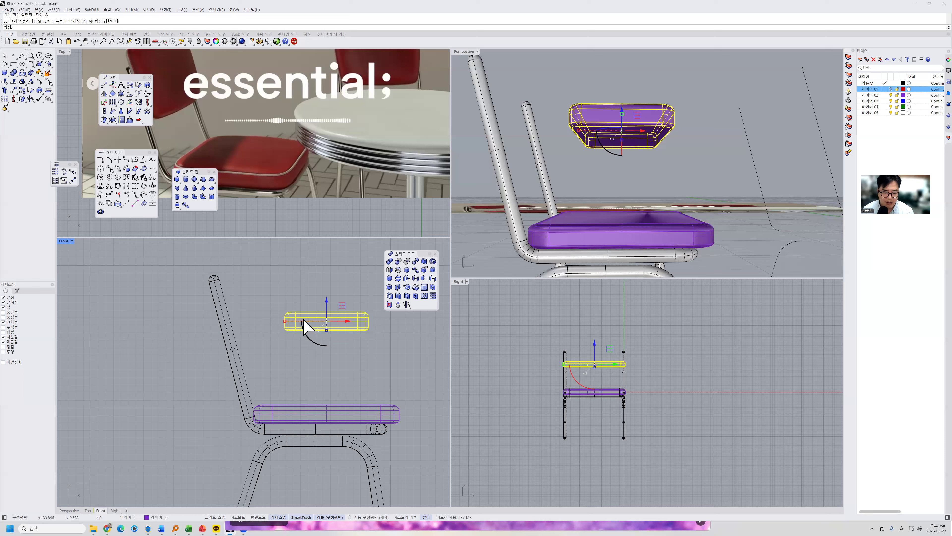
drag(305, 326, 240, 315)
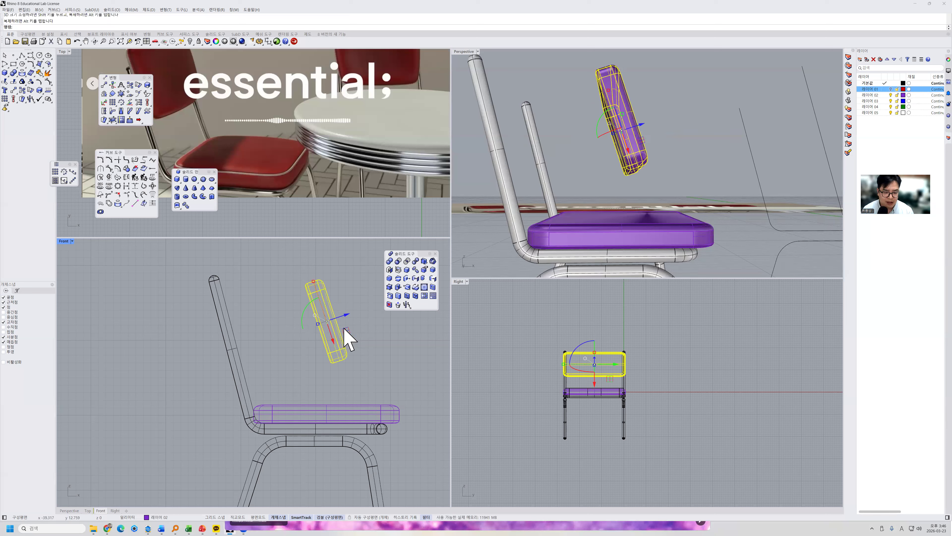
drag(347, 335, 271, 332)
scroll(231, 316, up, 5)
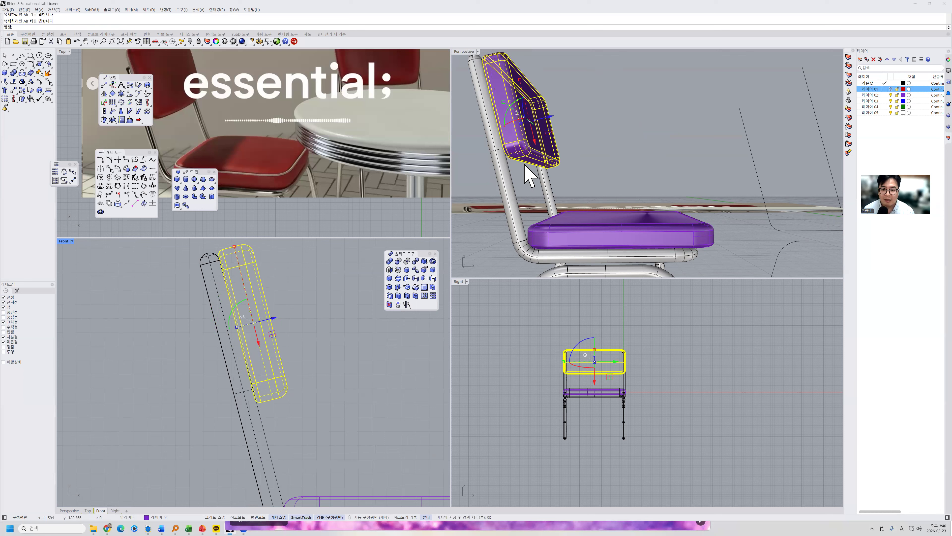
Step: Lengthen the backrest cushion along the back posts and make it thinner
scroll(582, 183, down, 3)
scroll(581, 183, down, 3)
right_drag(581, 183, 538, 188)
scroll(539, 188, up, 3)
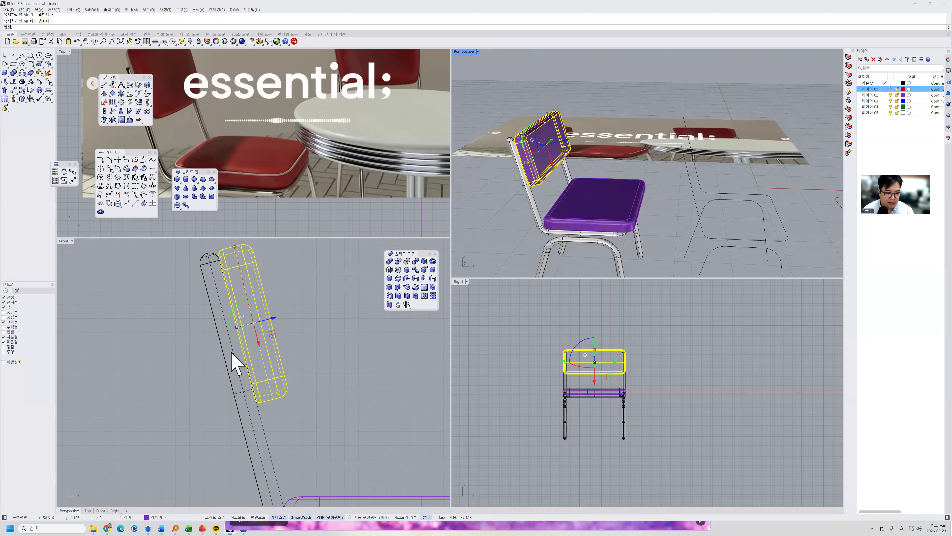
right_drag(280, 322, 308, 370)
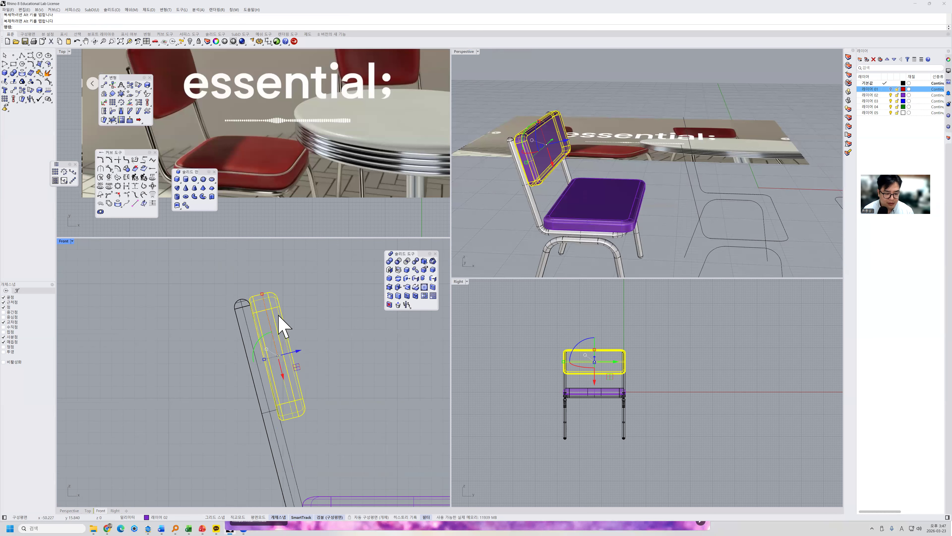
drag(280, 320, 309, 379)
click(349, 340)
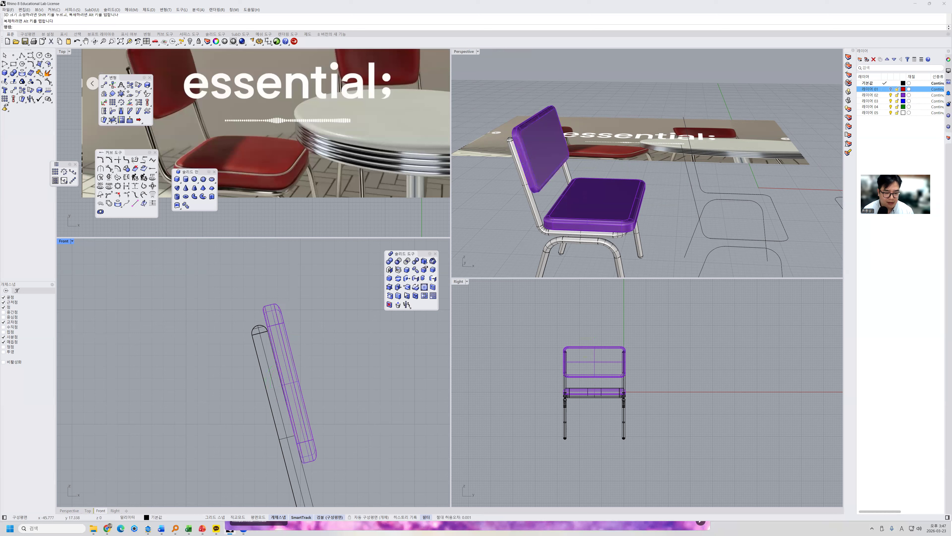
scroll(596, 239, down, 5)
right_drag(595, 238, 648, 196)
click(627, 450)
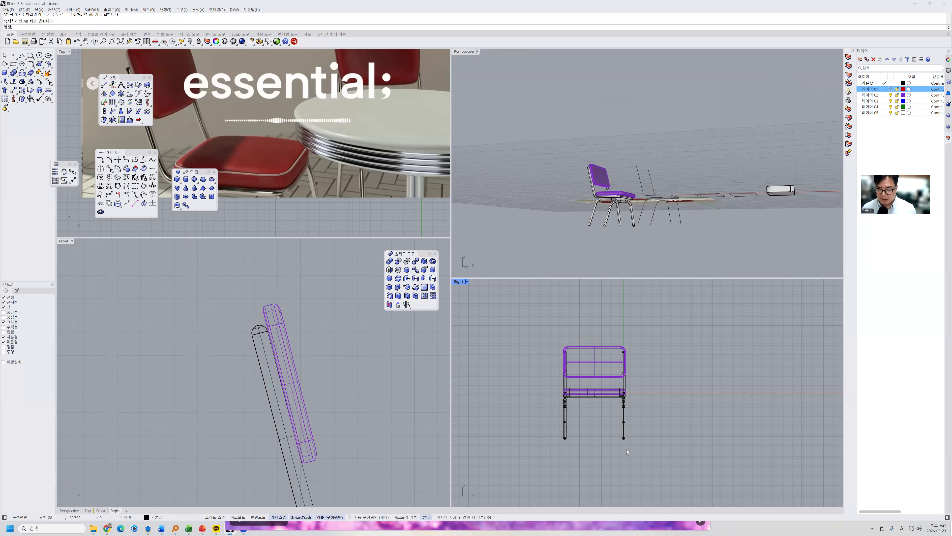
drag(546, 412, 547, 413)
scroll(618, 389, up, 5)
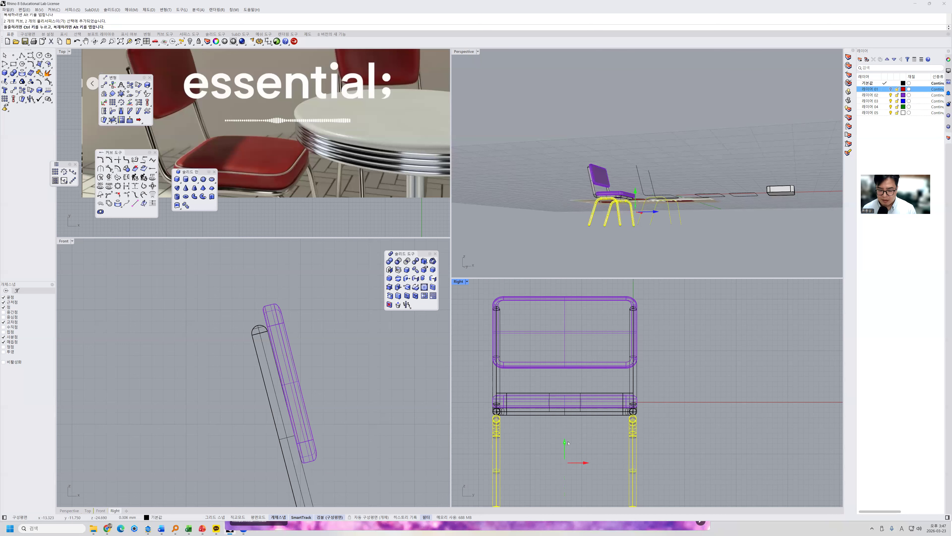
click(640, 234)
right_drag(640, 234, 633, 255)
drag(572, 178, 571, 173)
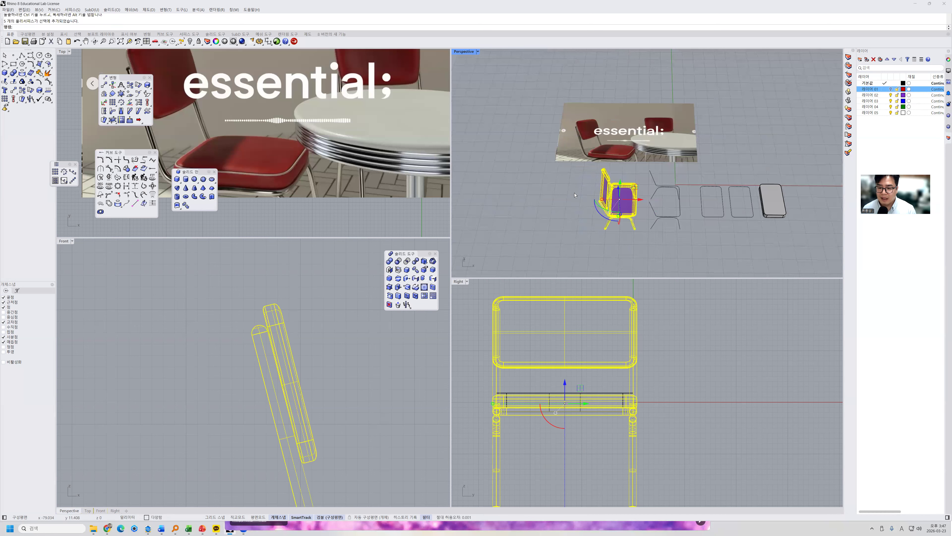
right_drag(627, 210, 617, 237)
click(624, 222)
drag(638, 253, 590, 196)
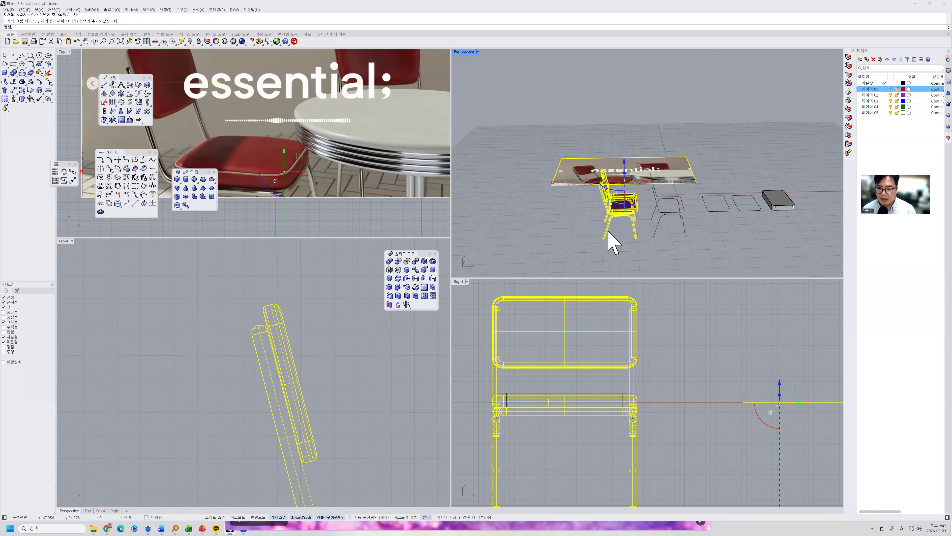
right_drag(613, 240, 630, 203)
click(662, 261)
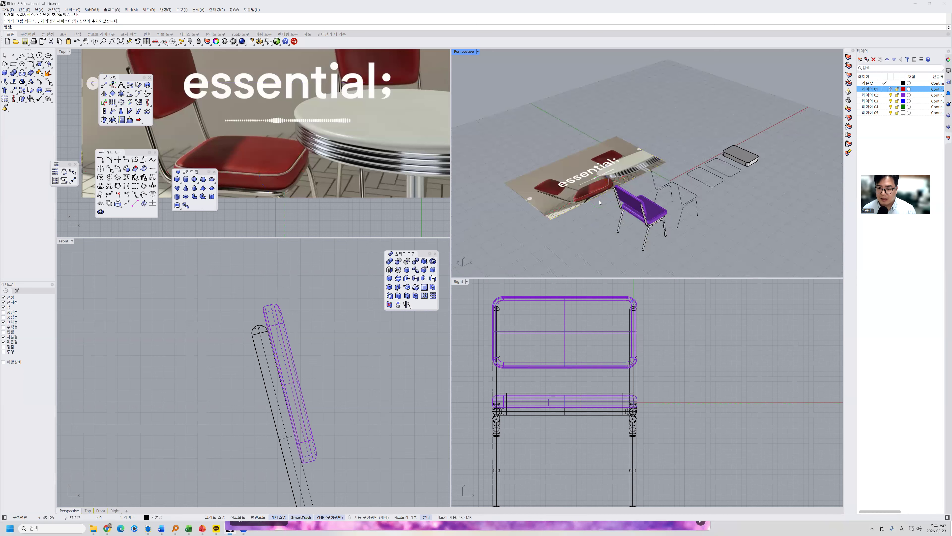
Step: Group the chair's frame parts and both cushions, leaving the nearby profile curve out of the selection
drag(662, 261, 599, 202)
right_drag(675, 211, 669, 193)
scroll(669, 193, up, 5)
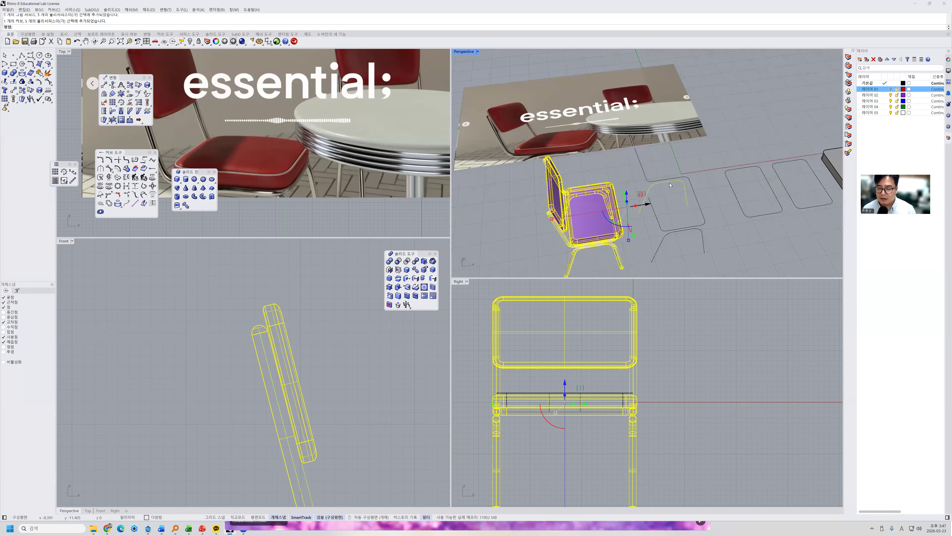
ctrl+click(670, 184)
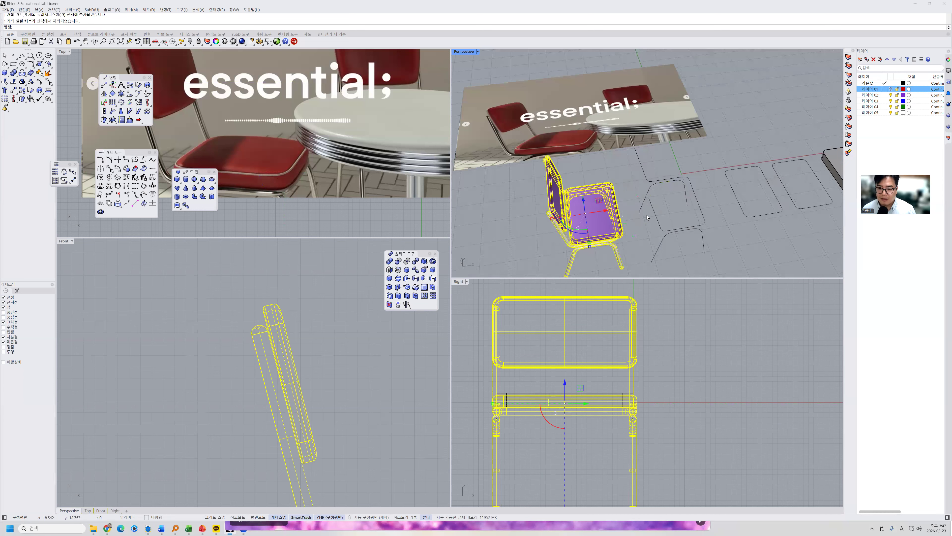
key(ctrl+g)
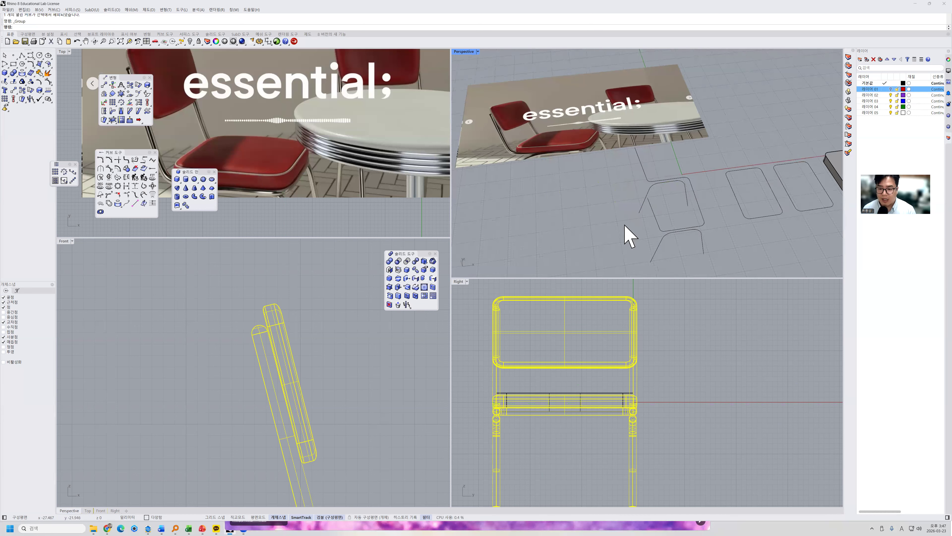
click(628, 236)
Step: Move the grouped chair away from the flat profile curves, along the negative X direction
click(591, 230)
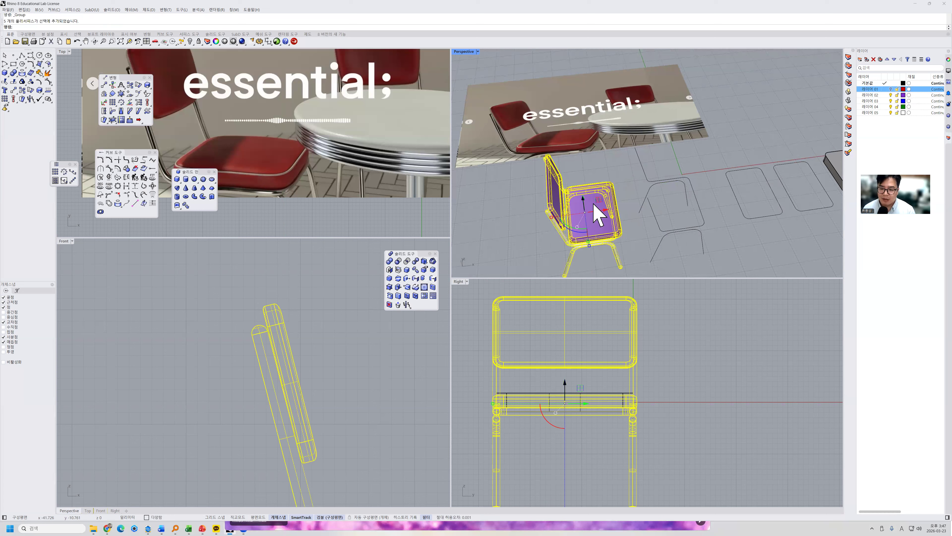
drag(603, 215, 491, 206)
scroll(531, 219, down, 5)
scroll(533, 208, up, 3)
key(Escape)
click(483, 199)
key(Escape)
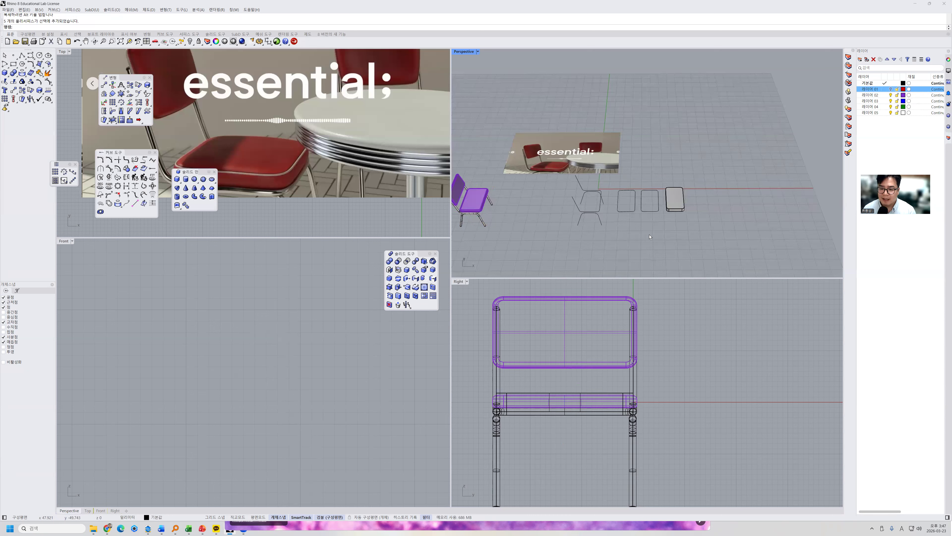
Step: Examine the assembled chair and the remaining profile curves in the perspective, front and right views
right_drag(653, 231, 683, 227)
drag(552, 175, 552, 175)
key(Escape)
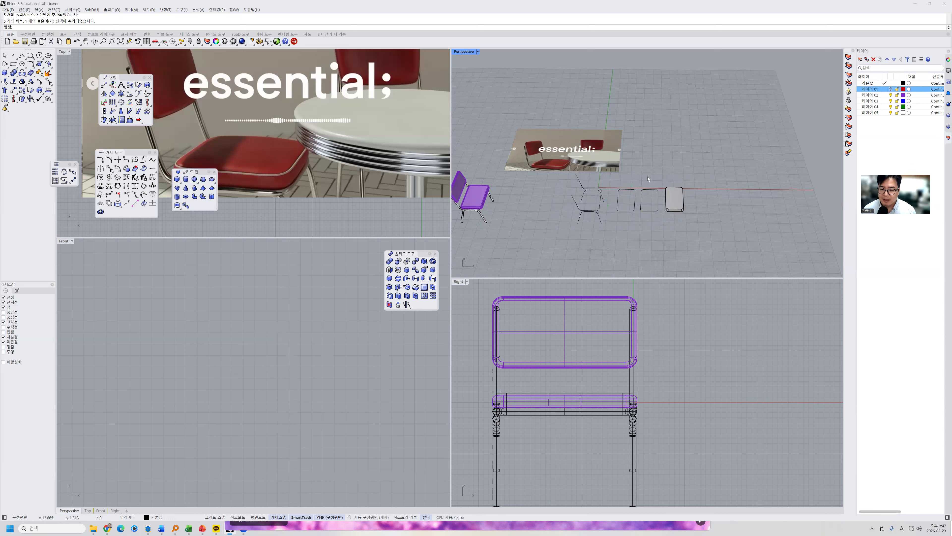
scroll(611, 217, down, 2)
shift+right_drag(612, 226, 646, 215)
scroll(541, 200, up, 6)
right_drag(542, 200, 600, 206)
scroll(318, 370, down, 8)
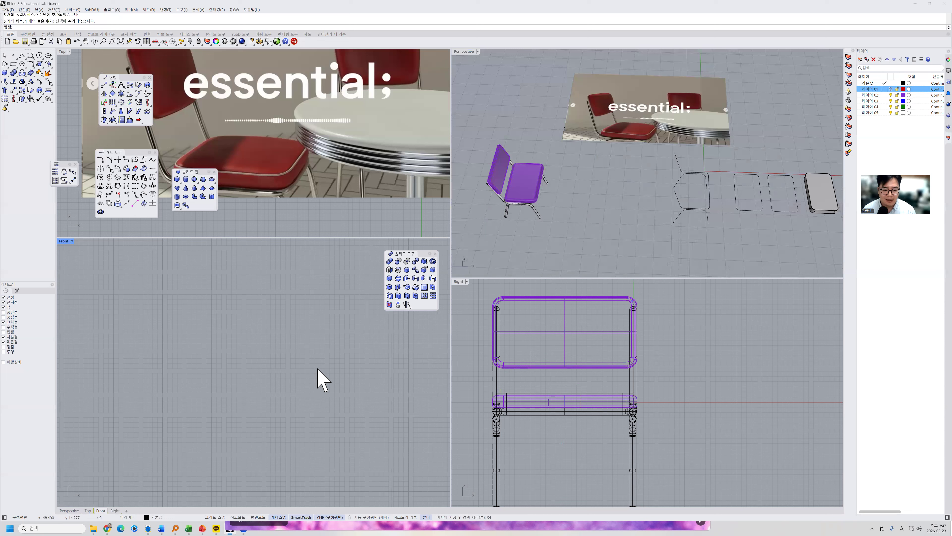
scroll(310, 163, down, 5)
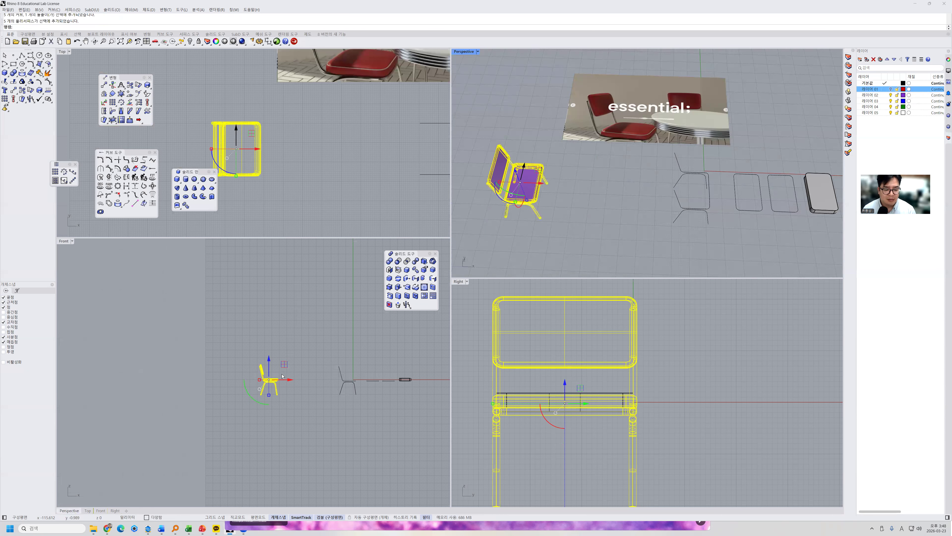
click(282, 377)
scroll(277, 369, up, 3)
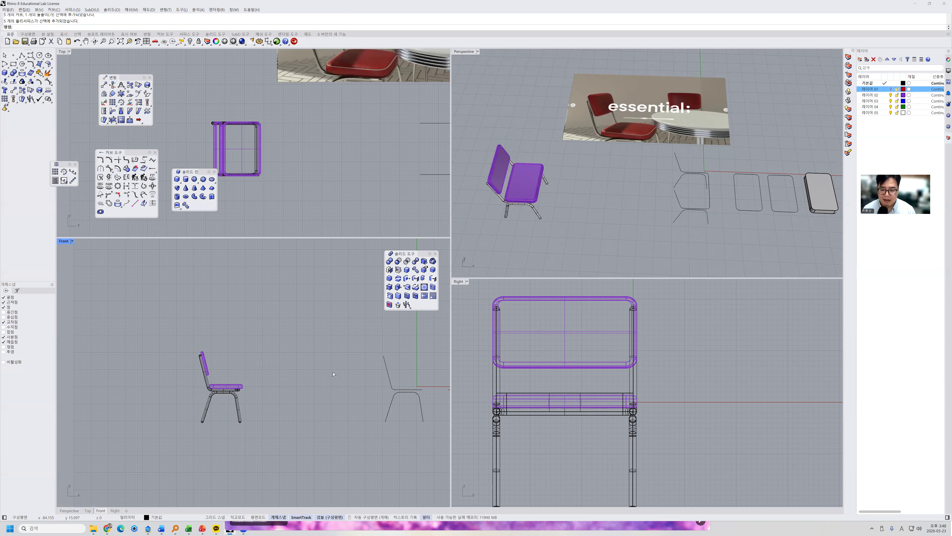
scroll(569, 360, down, 1)
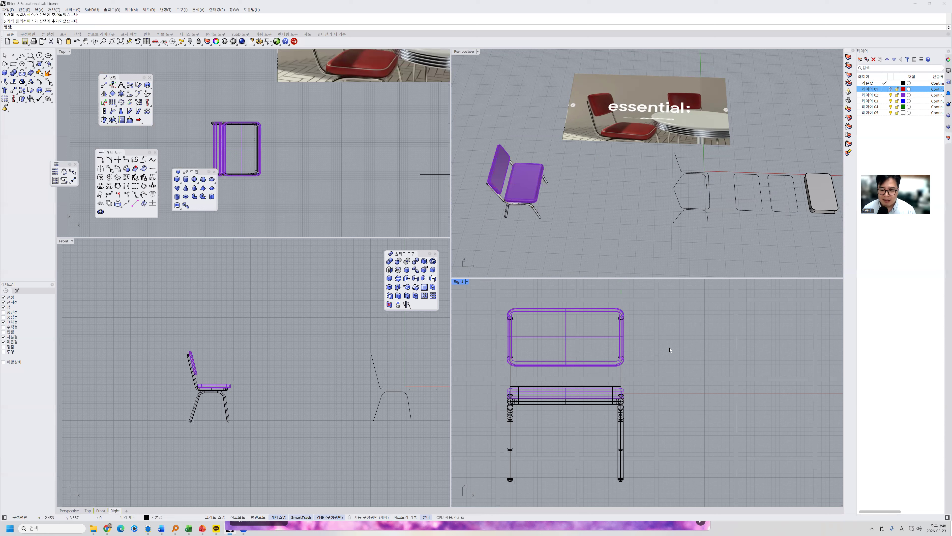
right_drag(589, 160, 603, 242)
scroll(609, 207, up, 5)
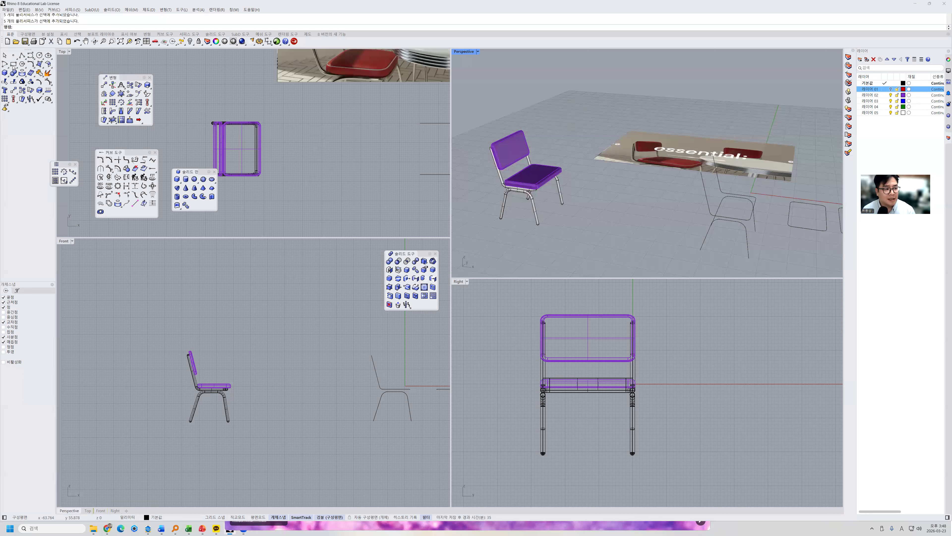
Step: Draw a large circle in the Top view between the chair and the profile curves
scroll(241, 196, down, 4)
click(312, 185)
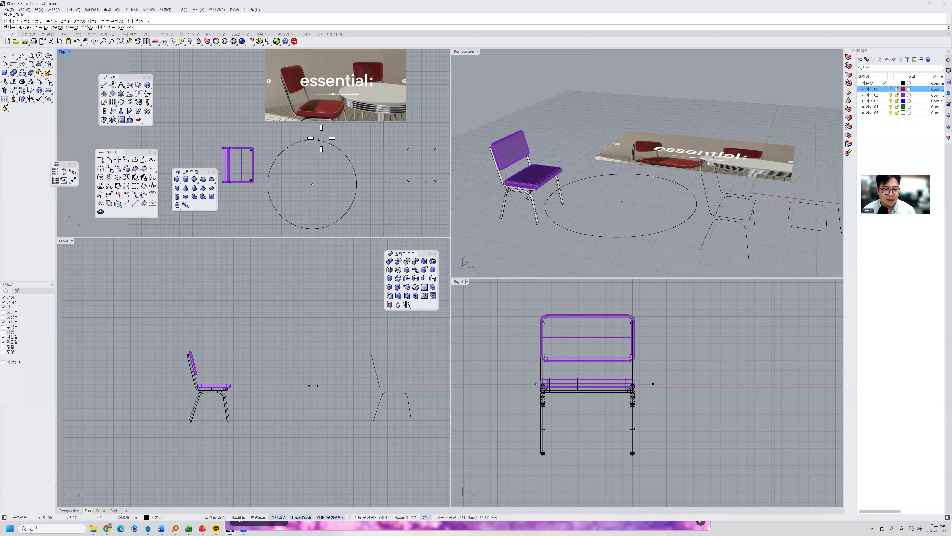
click(315, 136)
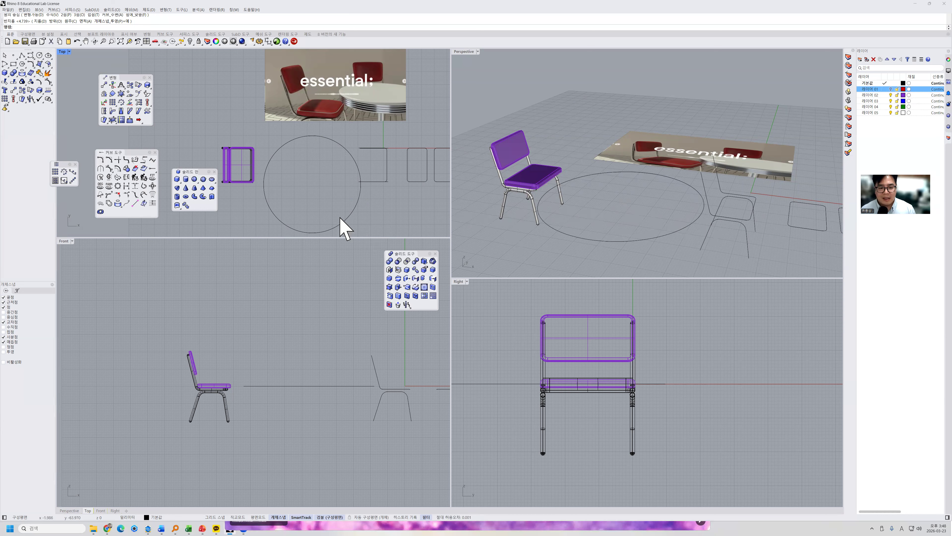
Step: Shift the reference image aside in the Top view and move the circle in the positive Y direction, clear of the chair
click(344, 226)
scroll(346, 220, down, 2)
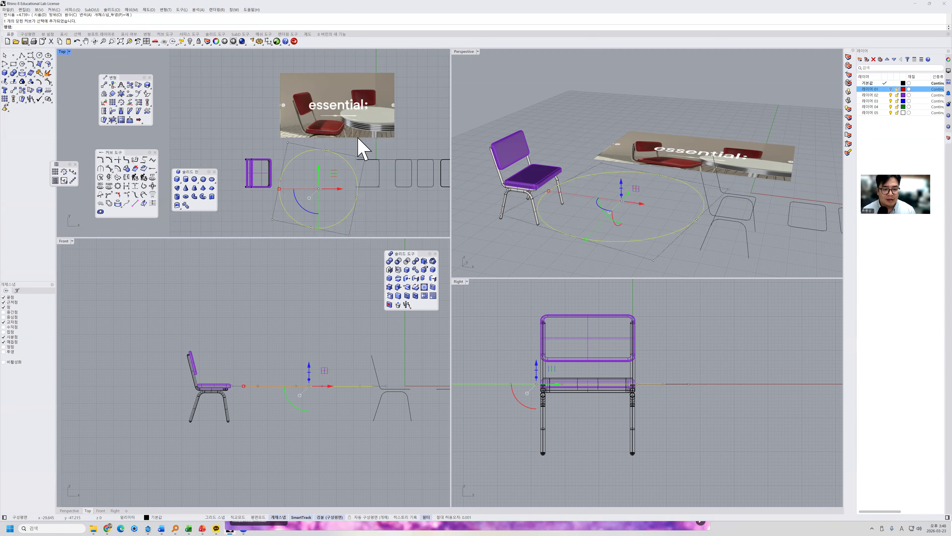
click(357, 137)
click(342, 175)
drag(328, 175, 327, 108)
key(Escape)
Step: Assign the circle to the blue layer 레이어 03
scroll(296, 114, up, 4)
click(286, 113)
click(849, 66)
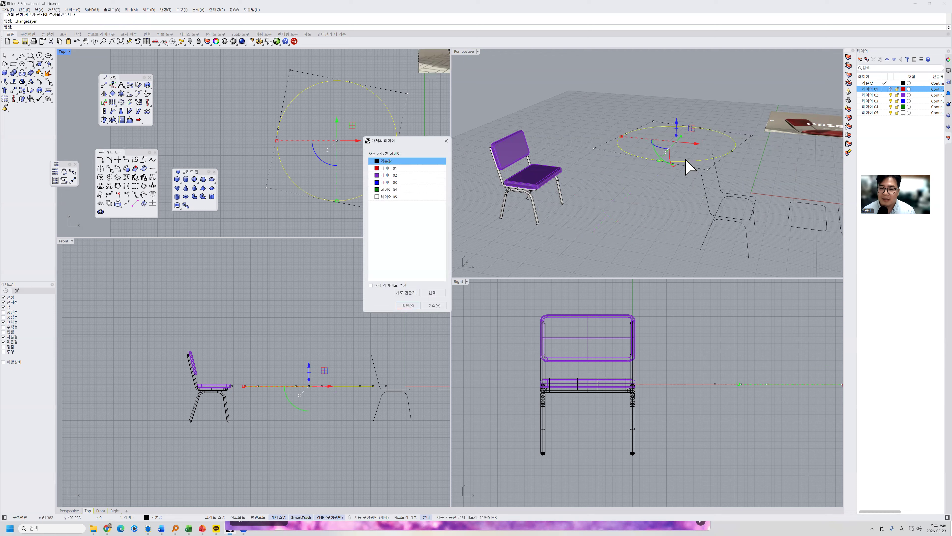
click(389, 183)
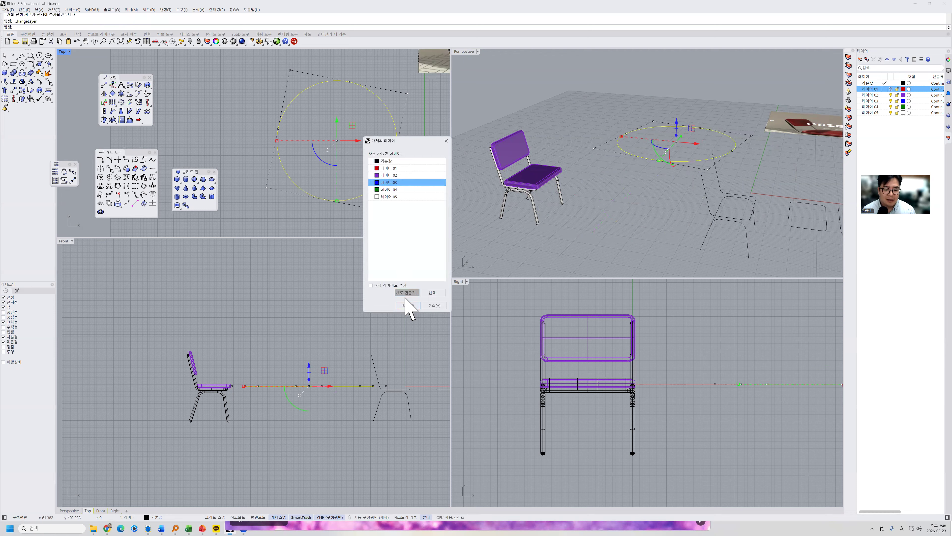
click(407, 305)
click(596, 221)
click(654, 160)
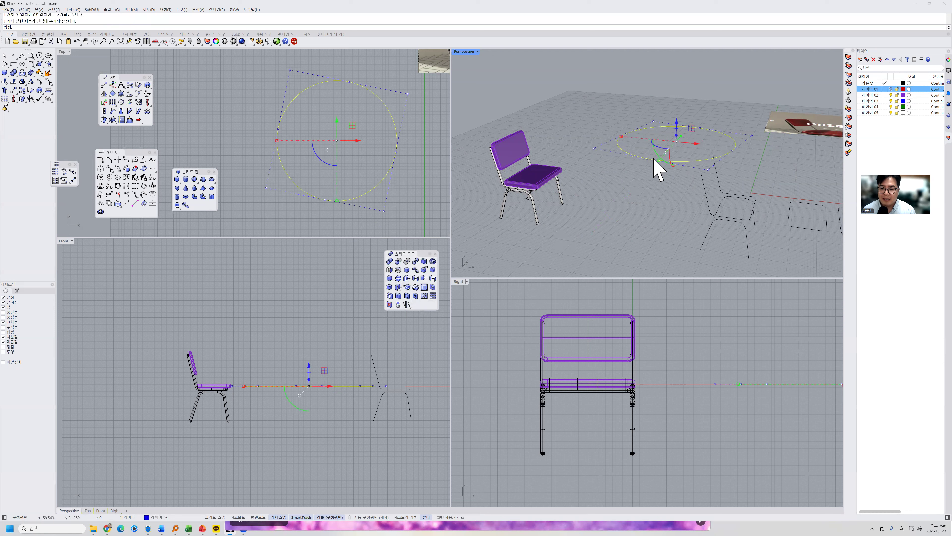
Step: Move the reference image to the far side of the circle, behind the chair, so that it no longer overlaps the circle
drag(772, 138, 577, 146)
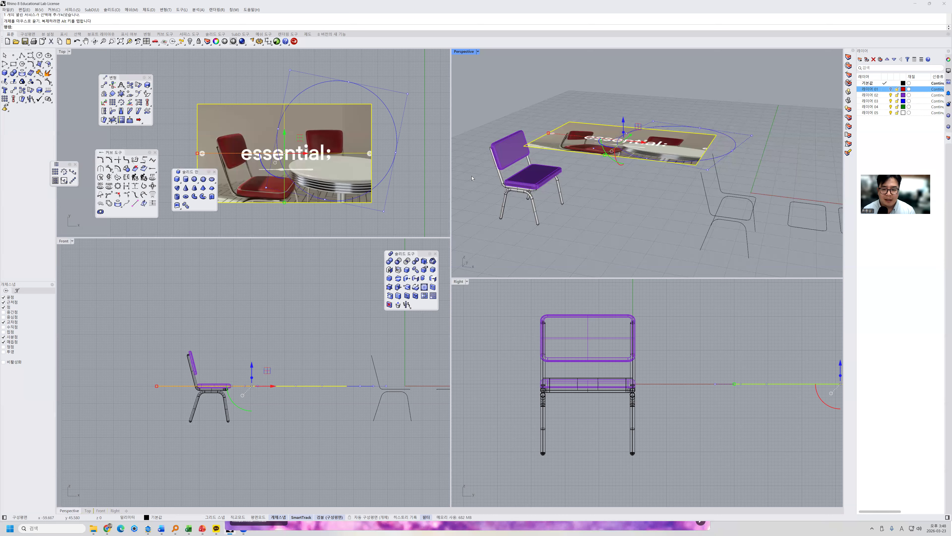
scroll(325, 145, down, 2)
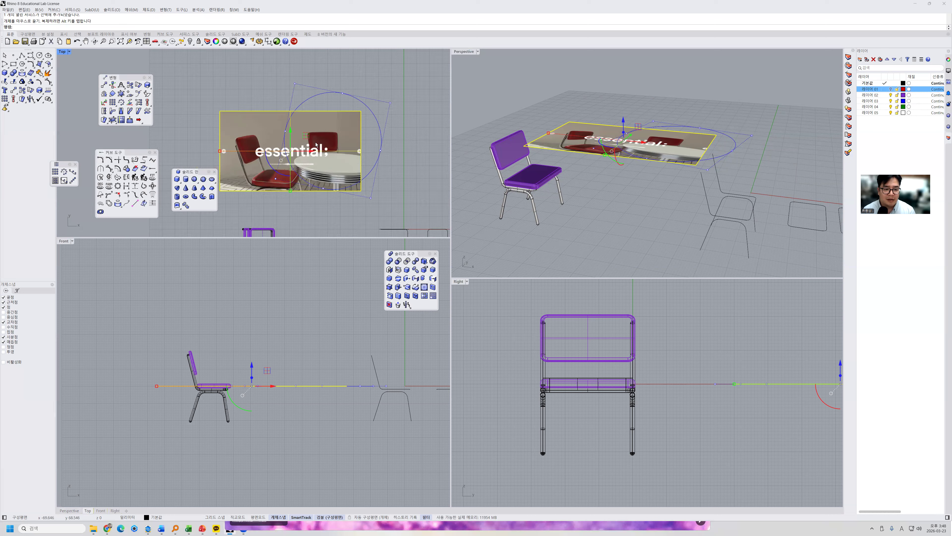
drag(303, 136, 175, 84)
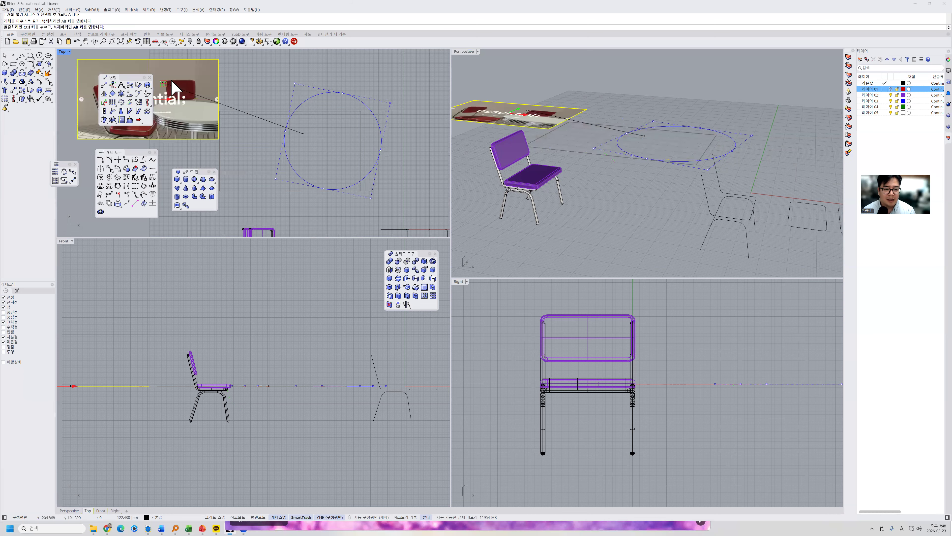
key(Escape)
Step: Try a very thin pipe along the circle and undo it
click(381, 143)
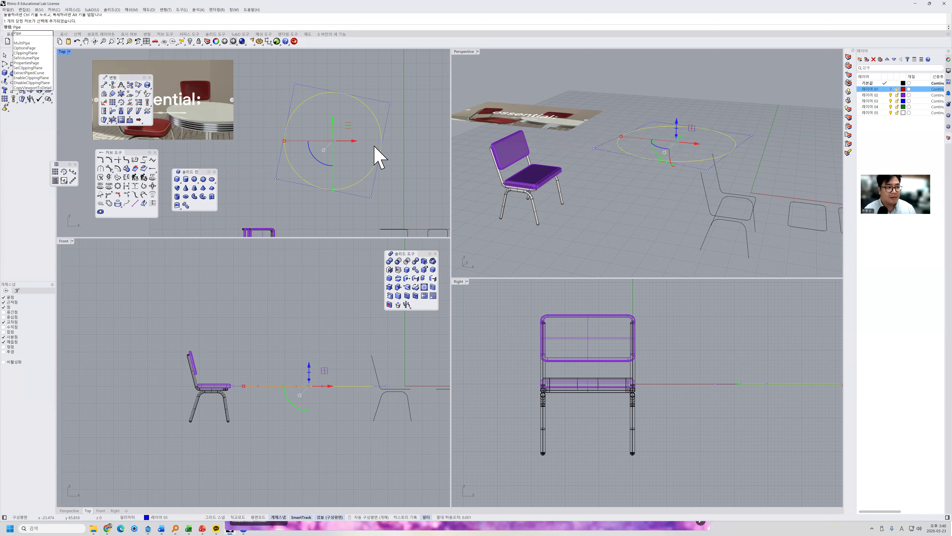
key(Return)
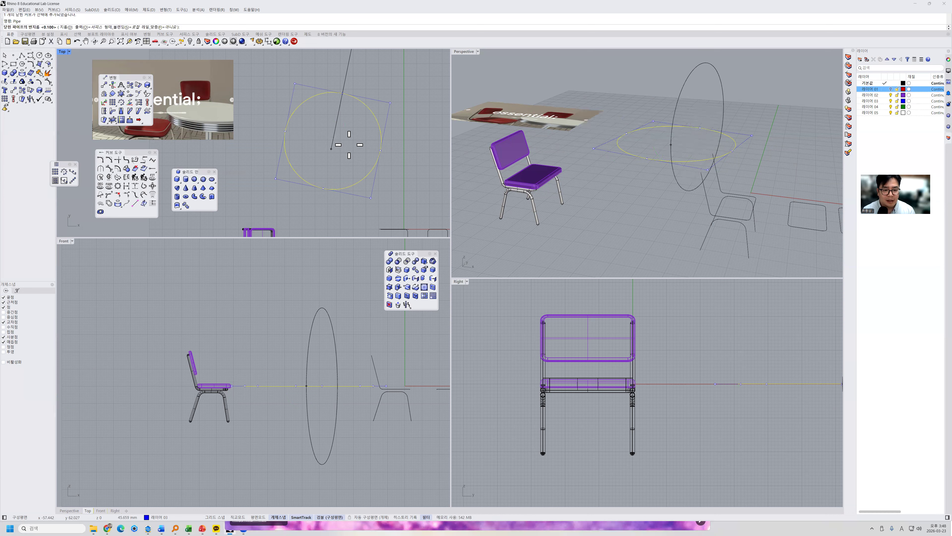
click(361, 136)
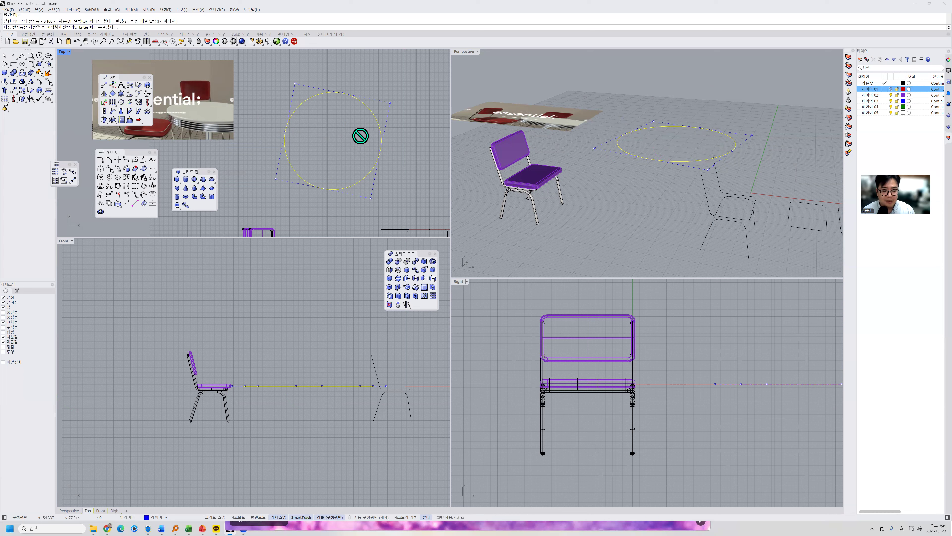
key(Return)
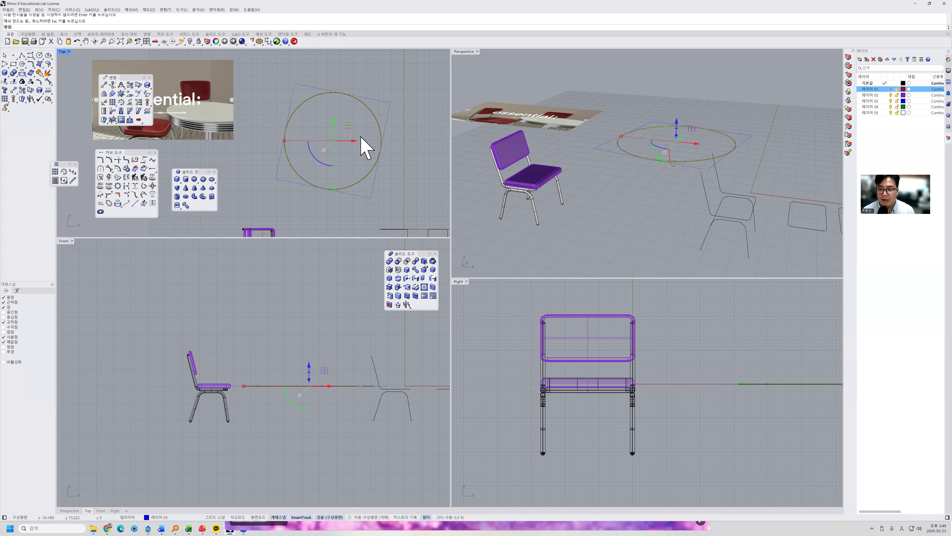
click(648, 203)
scroll(651, 165, up, 4)
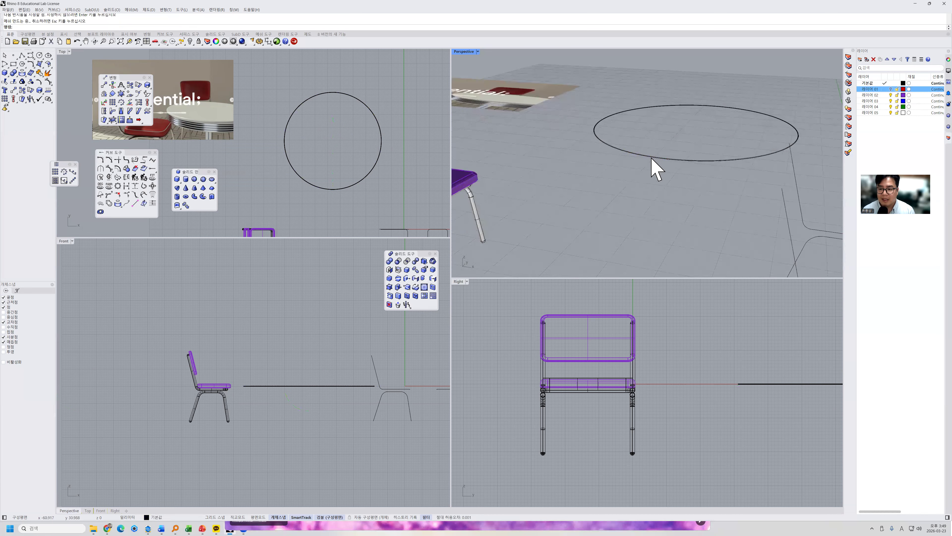
key(ctrl+z)
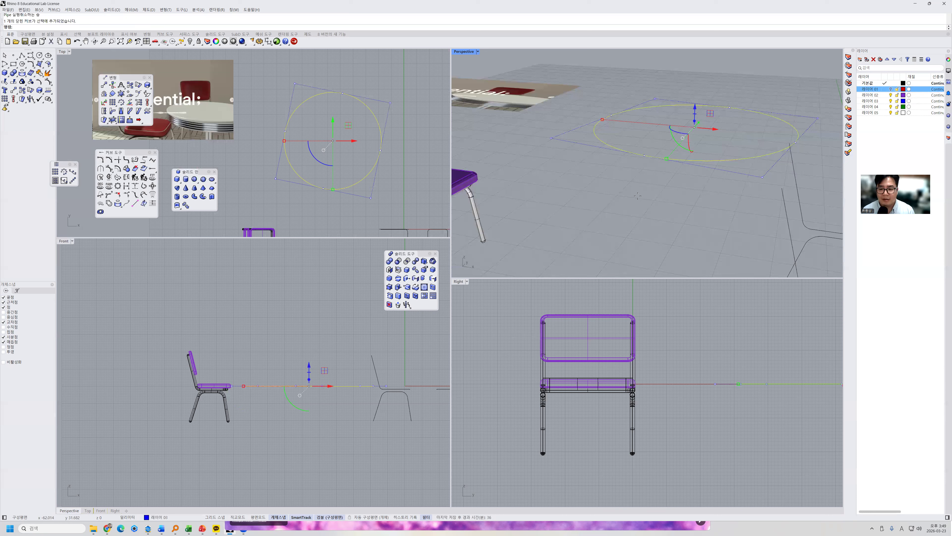
Step: Pipe the circle with a radius of 1 mm to form a round tube ring
right_click(63, 56)
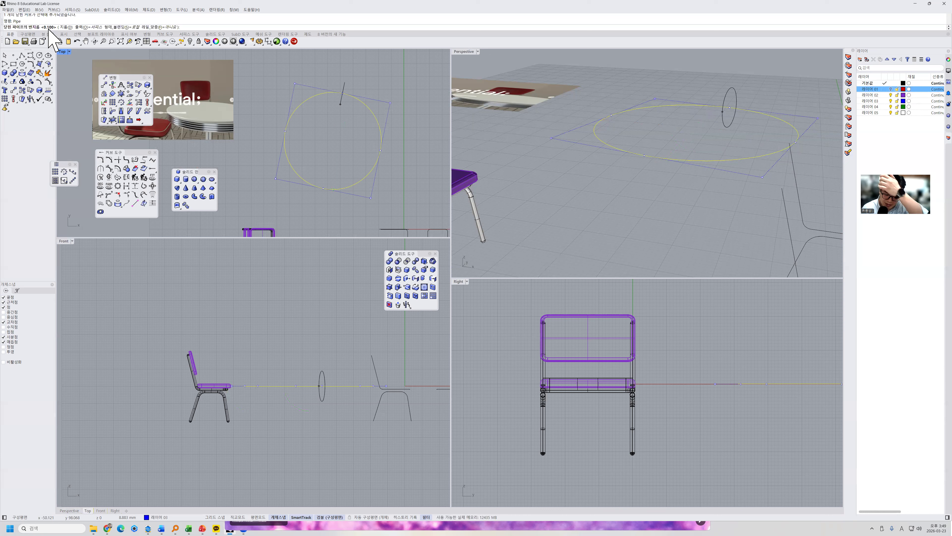
text(1)
key(Return)
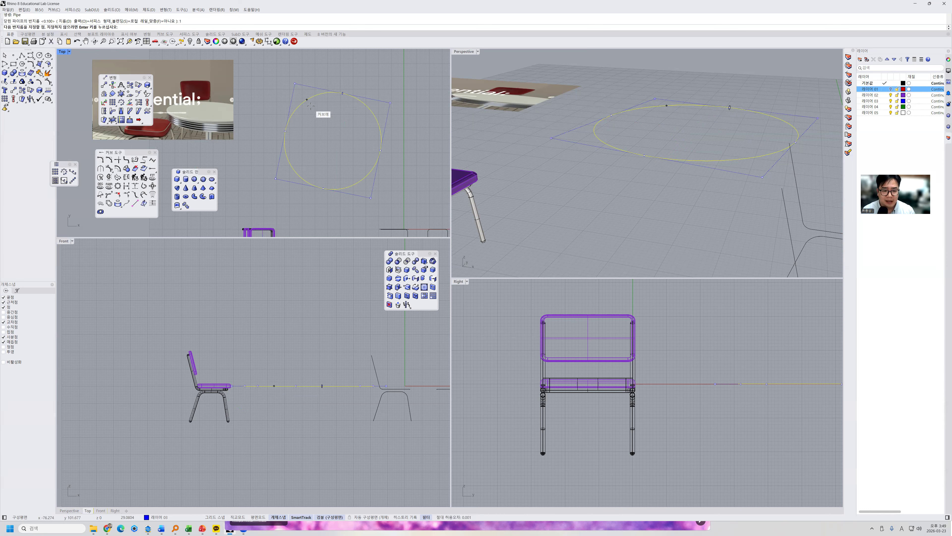
key(Return)
right_drag(708, 167, 671, 173)
key(Escape)
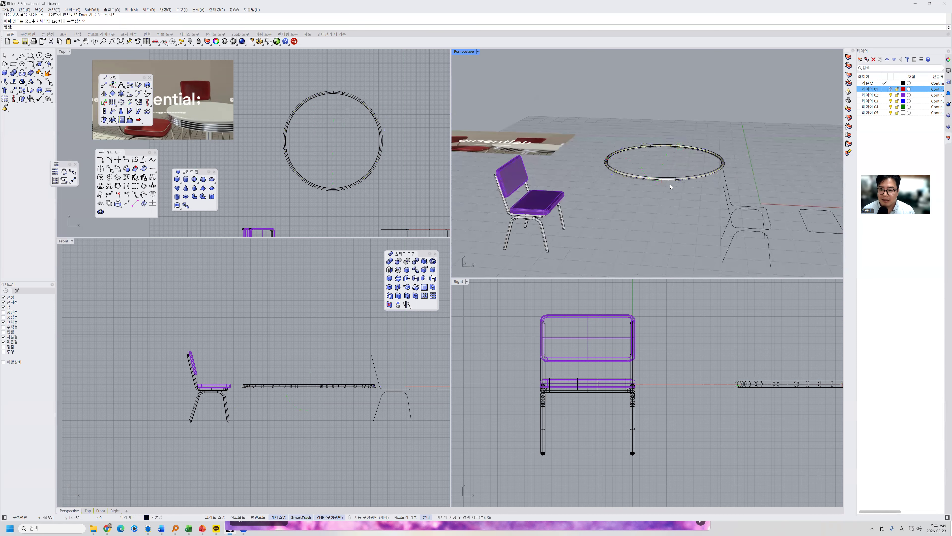
click(671, 183)
scroll(592, 175, up, 5)
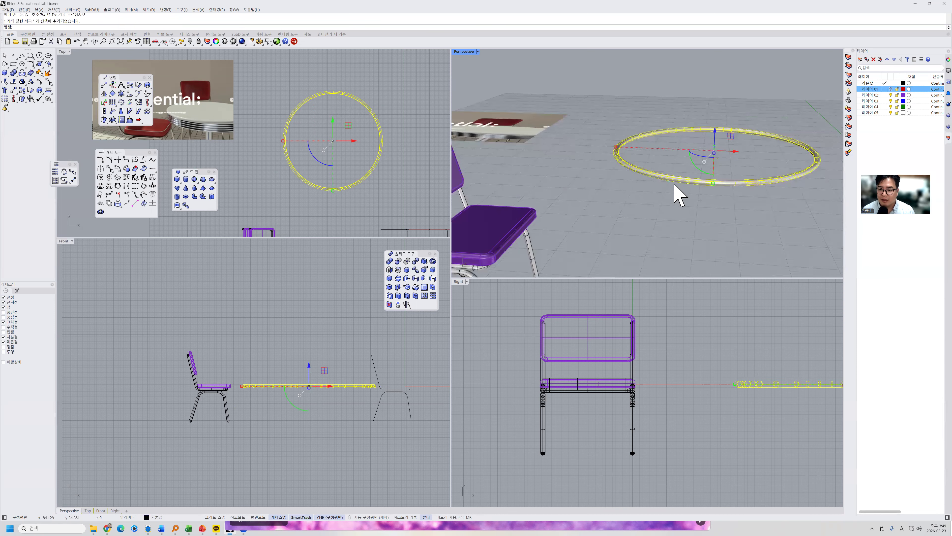
click(675, 198)
click(676, 181)
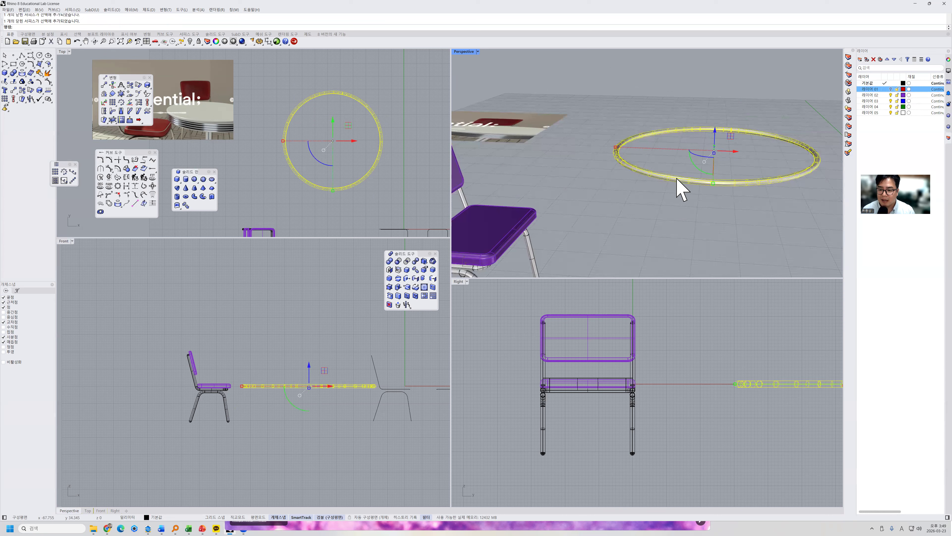
key(Escape)
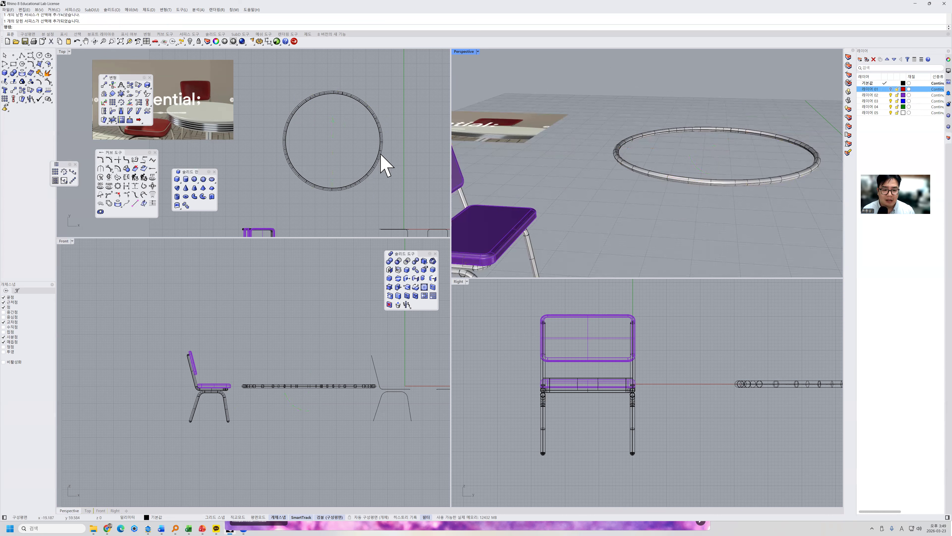
click(381, 154)
click(395, 169)
click(389, 165)
click(381, 160)
scroll(380, 159, up, 2)
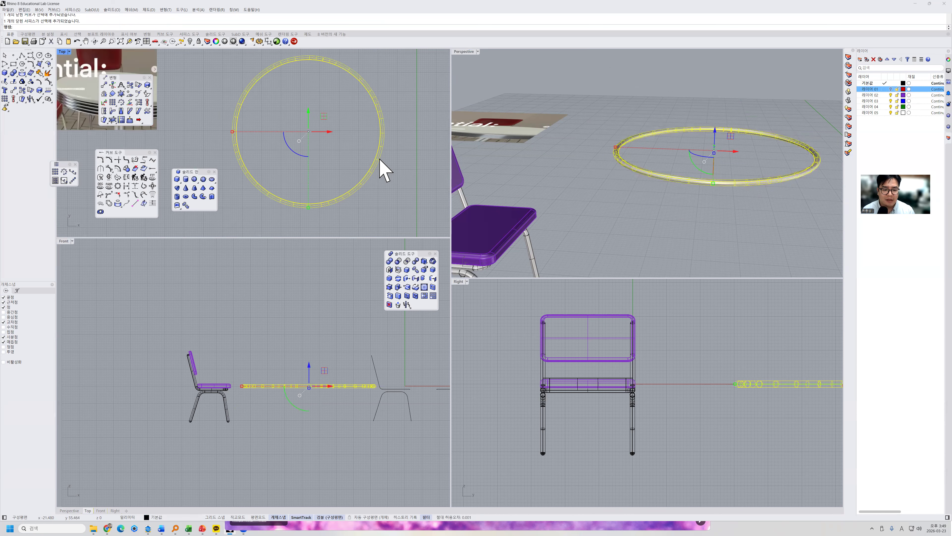
key(Escape)
scroll(381, 151, up, 2)
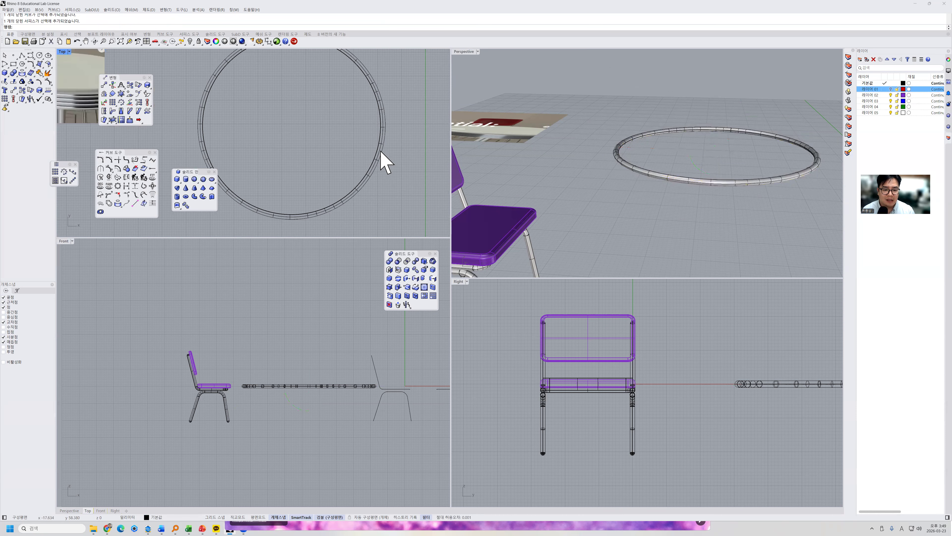
Step: Duplicate the tube ring and stack the copy about 2 mm above the original in the Front view
click(397, 169)
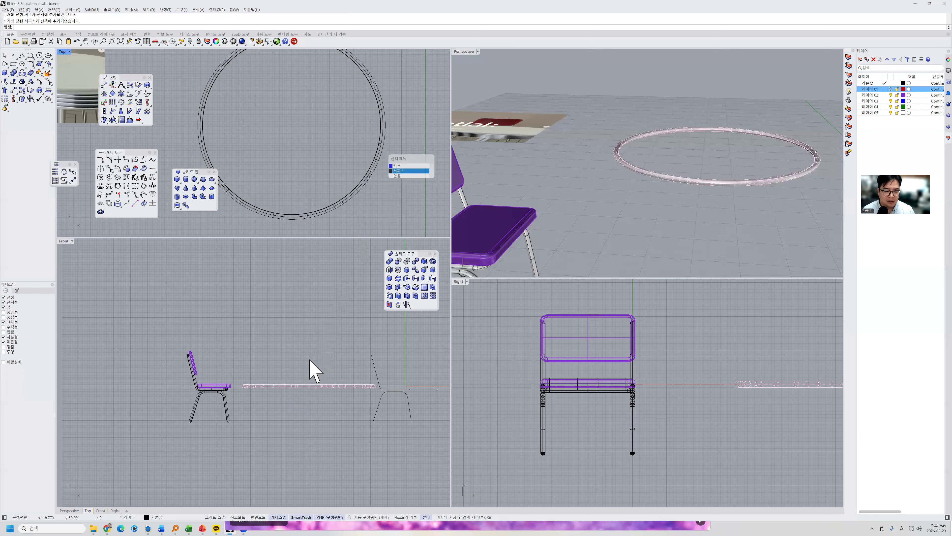
scroll(312, 390, up, 3)
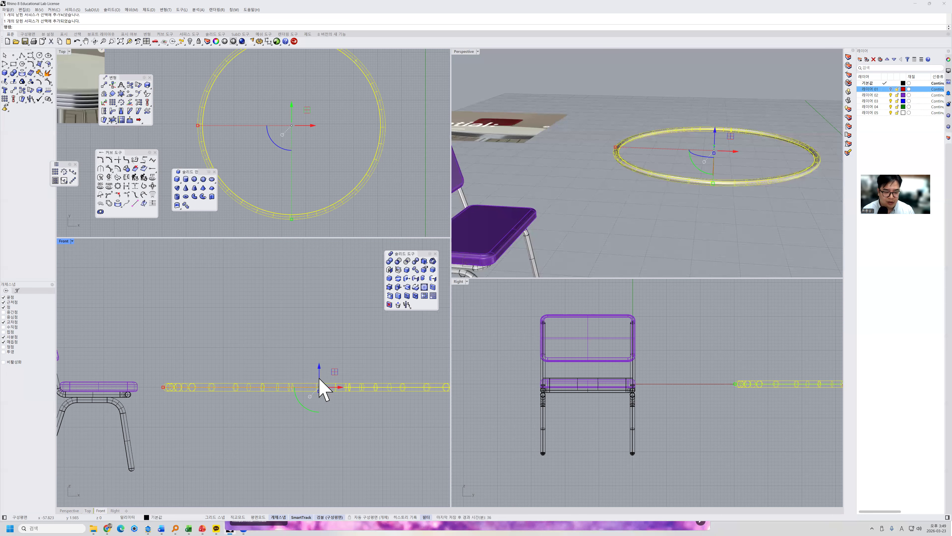
key(ctrl+c)
key(ctrl+v)
drag(319, 371, 319, 370)
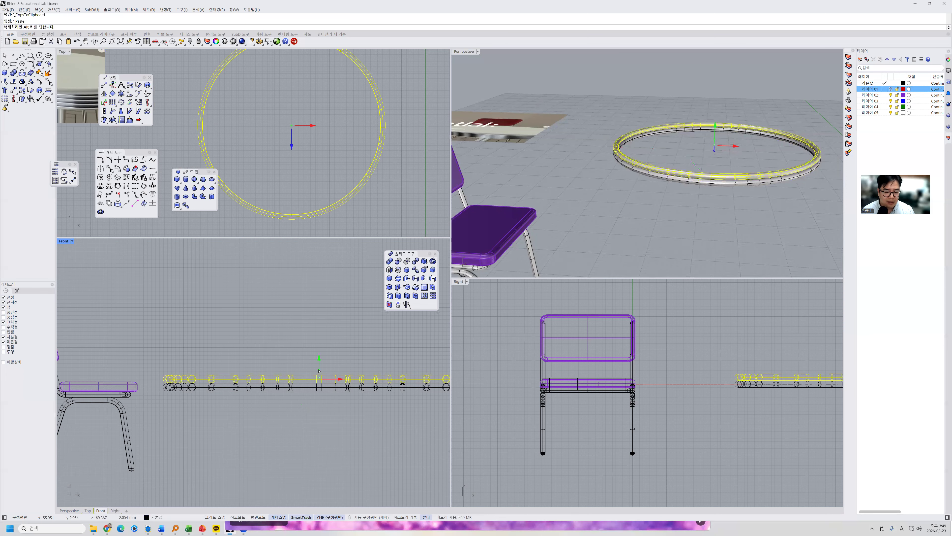
click(700, 191)
Step: Duplicate both rings and raise the copies directly above the originals to make a stack of four
scroll(701, 189, up, 2)
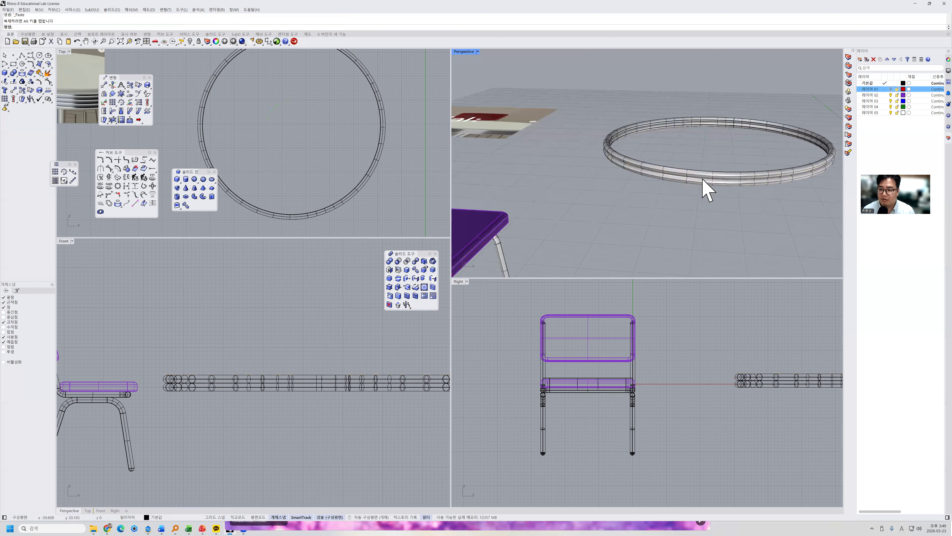
click(707, 183)
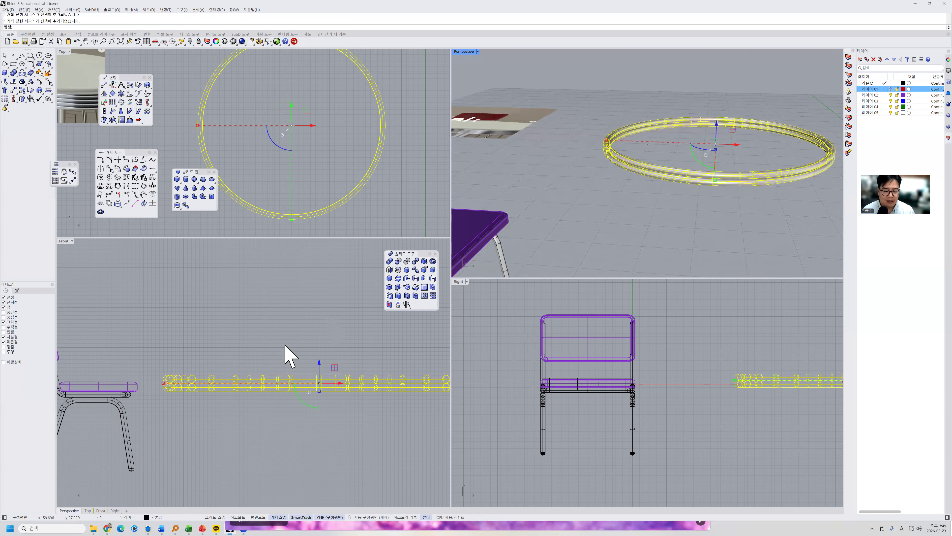
key(ctrl+c)
key(ctrl+v)
drag(319, 373, 319, 355)
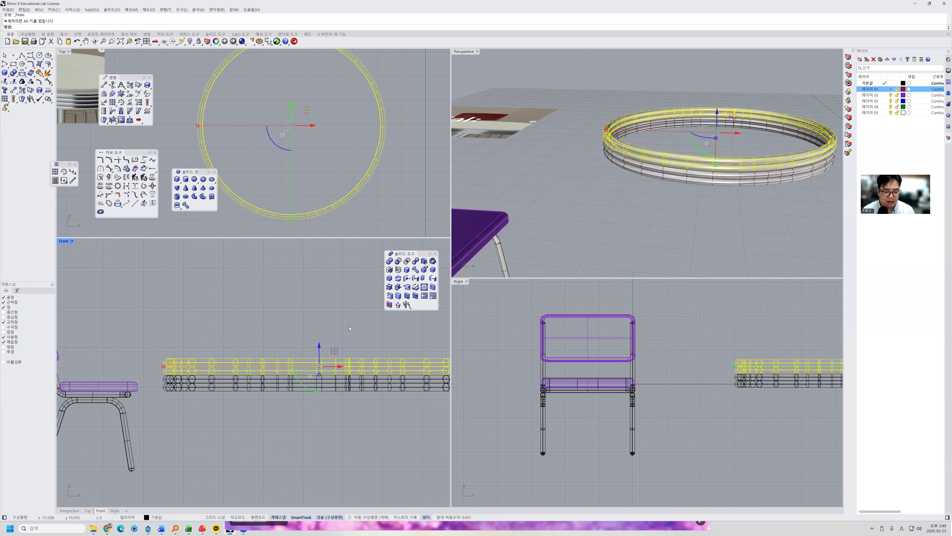
Step: Compare the four-ring stack with the ribbed table edge in the reference image
click(710, 196)
scroll(728, 197, down, 3)
mouse_move(728, 199)
right_down()
mouse_move(741, 184)
mouse_move(731, 185)
right_up()
scroll(370, 161, down, 3)
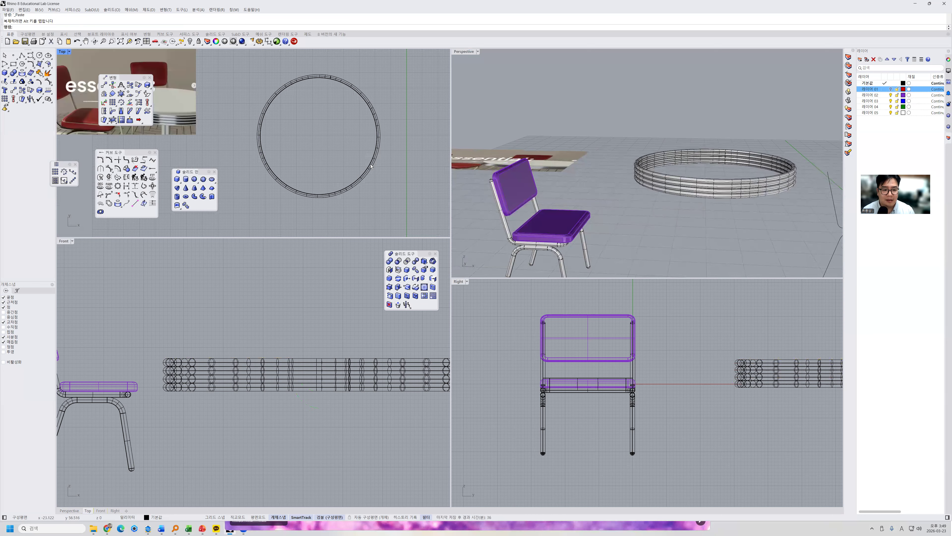
right_drag(160, 121, 301, 165)
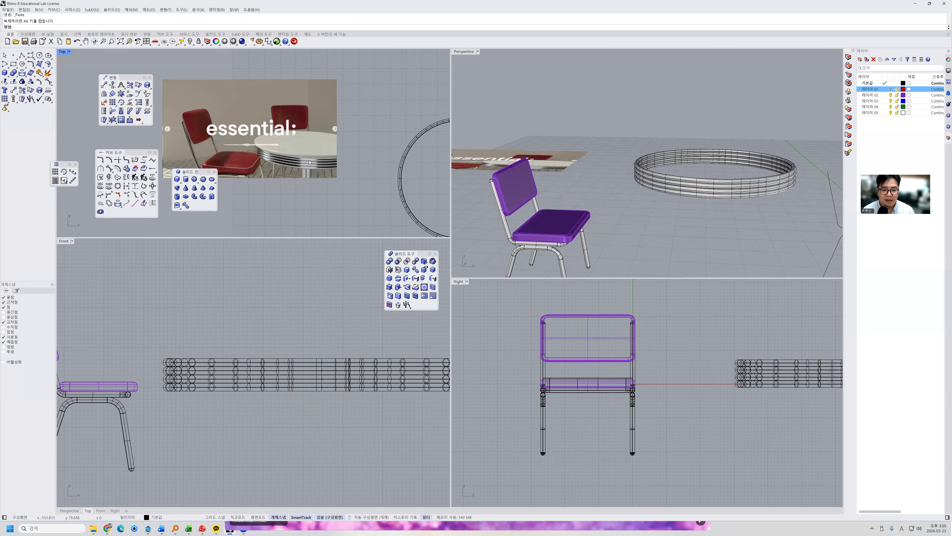
click(685, 220)
right_drag(718, 208, 707, 206)
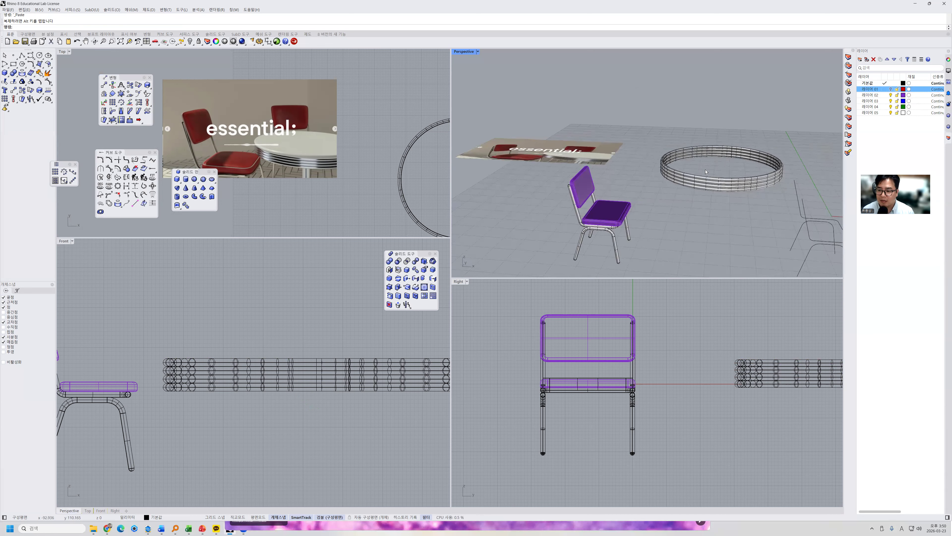
scroll(706, 172, up, 3)
click(718, 187)
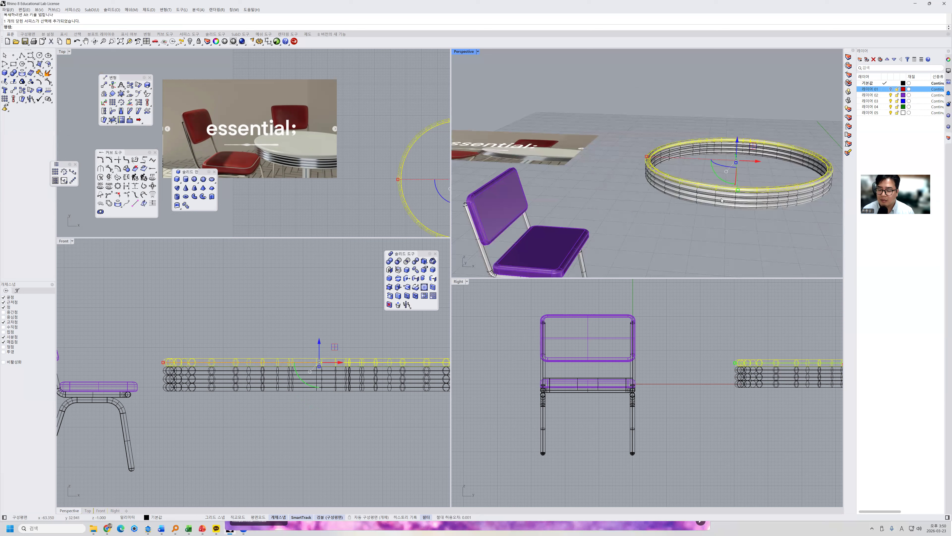
key(Escape)
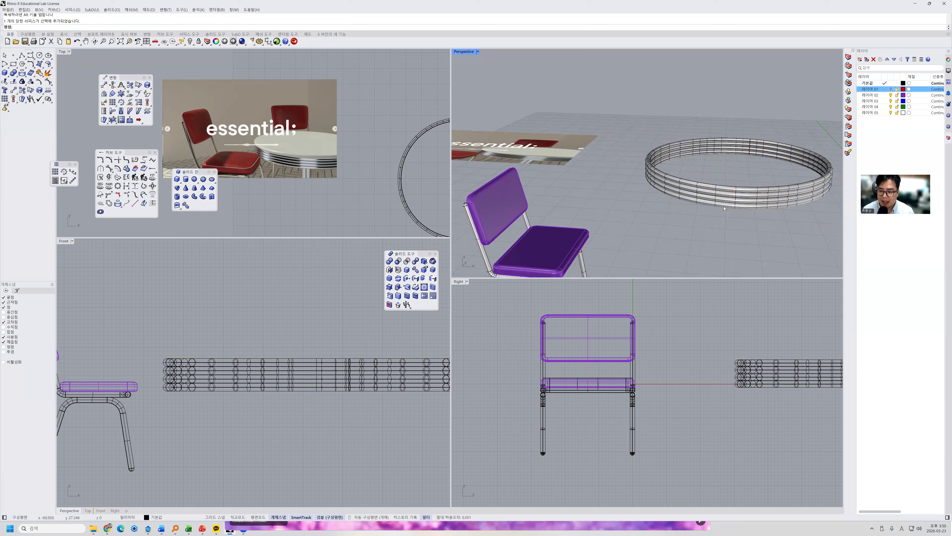
click(725, 209)
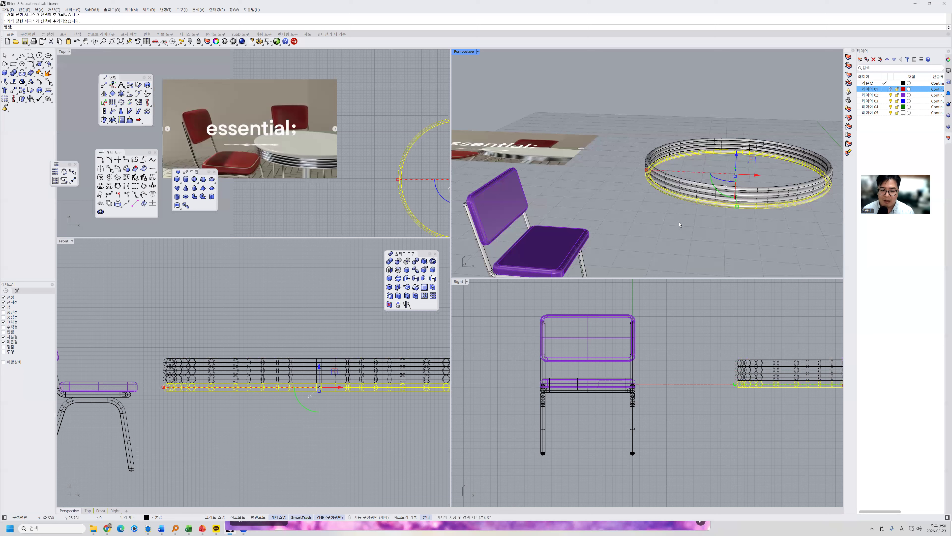
click(295, 393)
click(285, 379)
click(287, 373)
click(288, 365)
scroll(288, 365, up, 2)
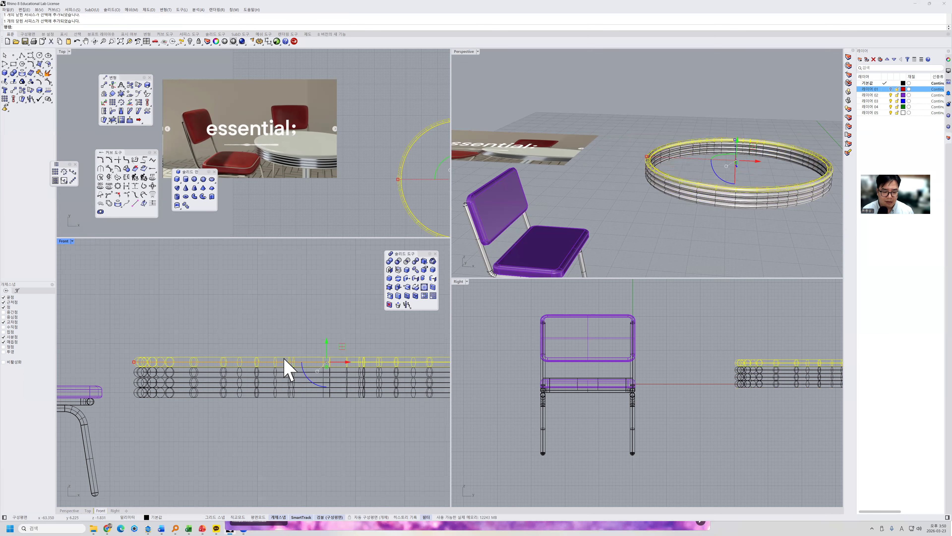
scroll(281, 367, up, 2)
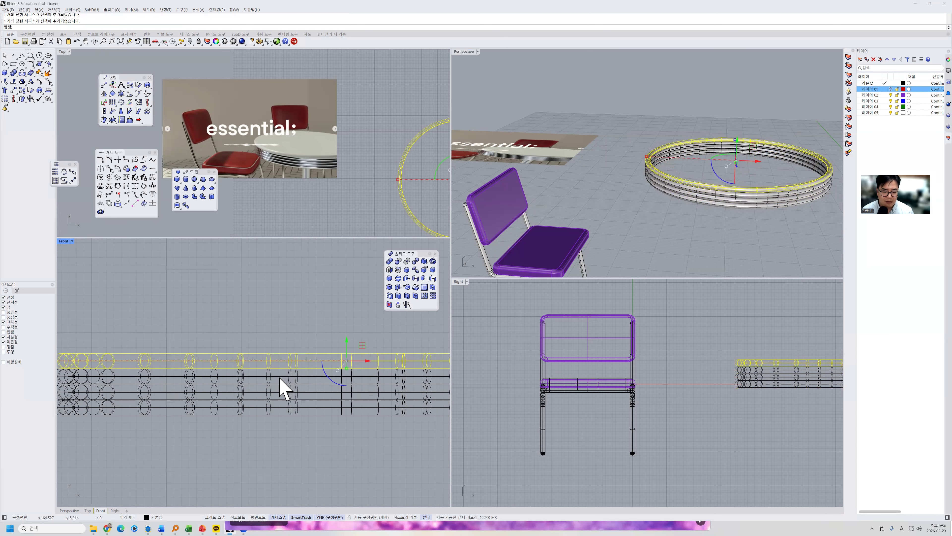
Step: Move the original circle curve up just above the ring stack in the Front view and extrude it upward into a solid disc
click(277, 391)
click(278, 406)
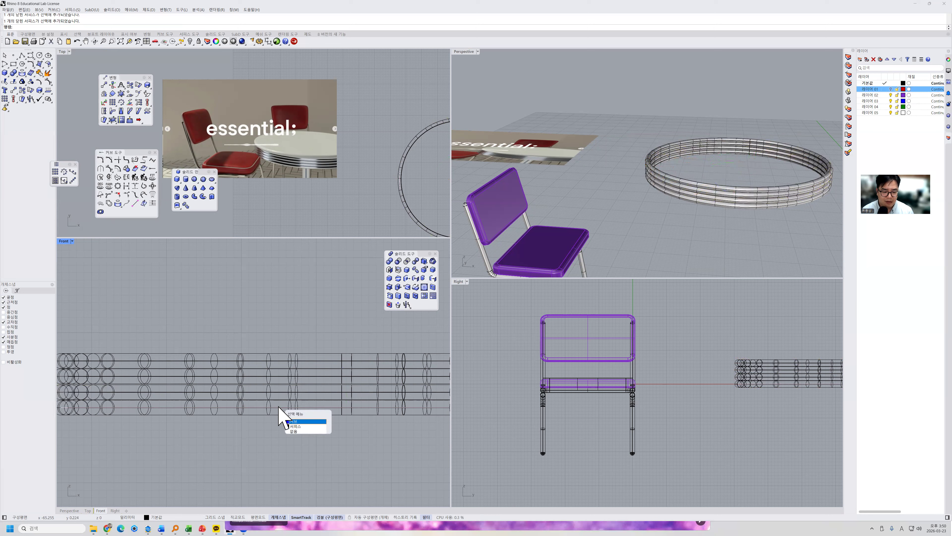
click(300, 421)
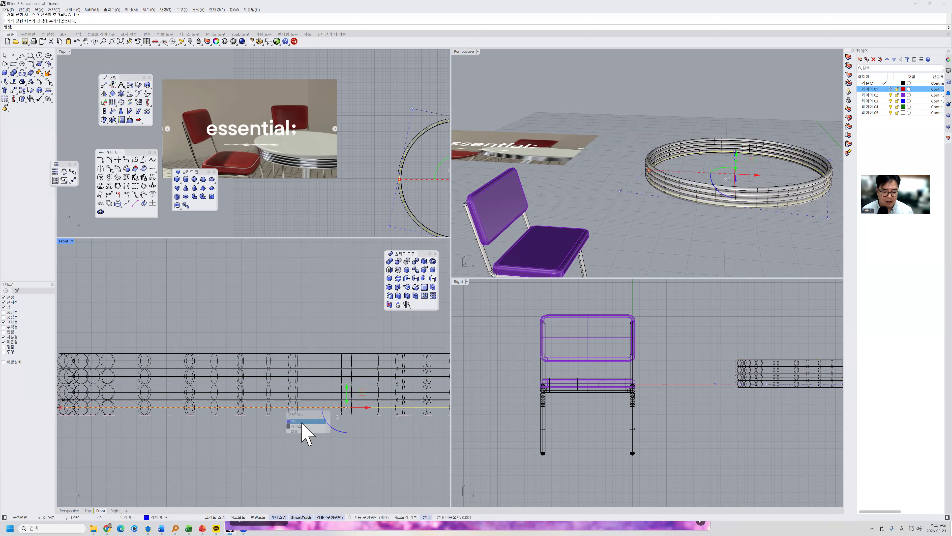
drag(347, 389, 348, 321)
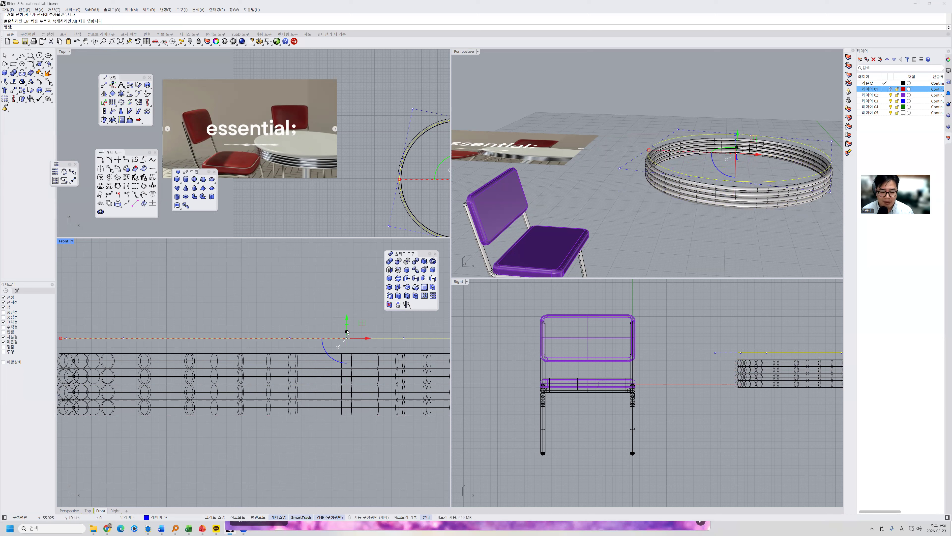
drag(346, 334, 349, 307)
click(655, 212)
Step: Scale the tabletop disc up slightly in all directions in the Top view so its edge overhangs the ring stack
click(738, 174)
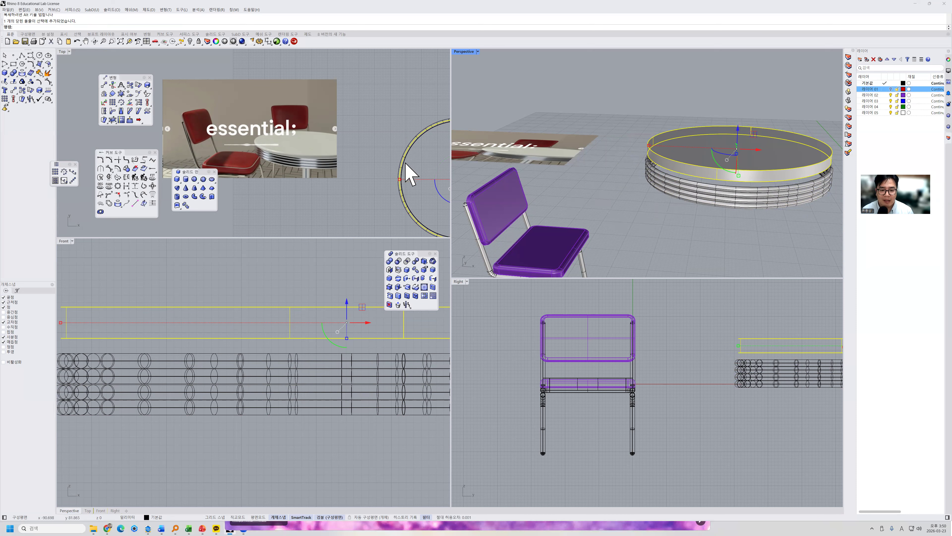
scroll(353, 160, down, 5)
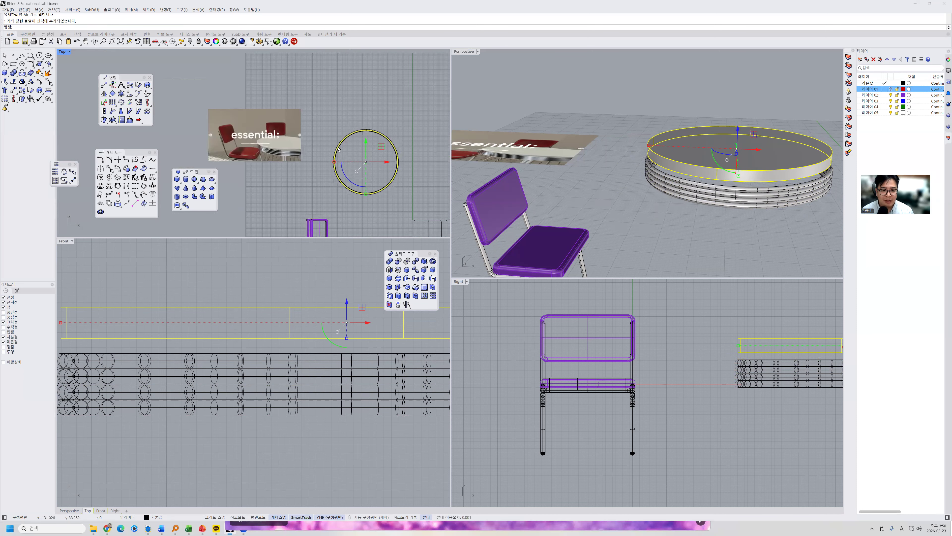
scroll(355, 137, up, 4)
drag(329, 185, 323, 190)
click(422, 71)
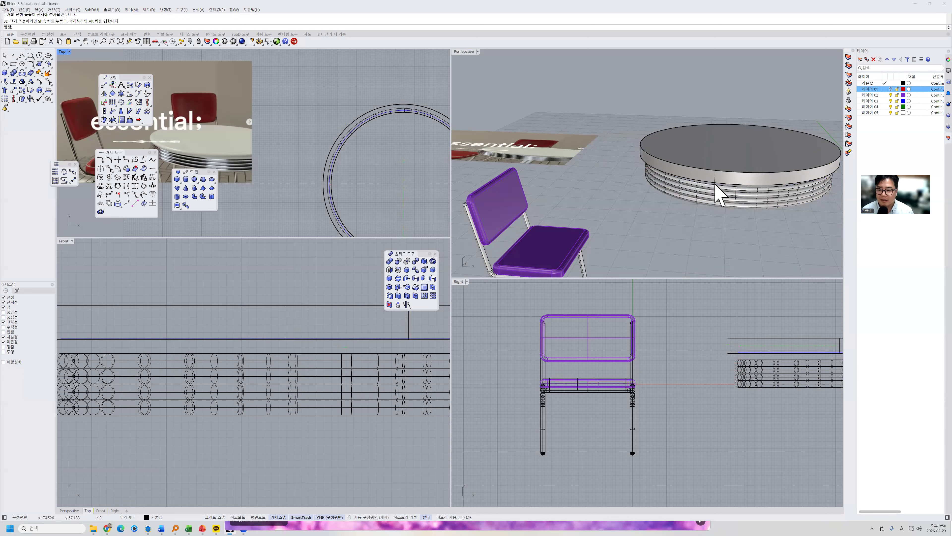
right_drag(748, 174, 716, 188)
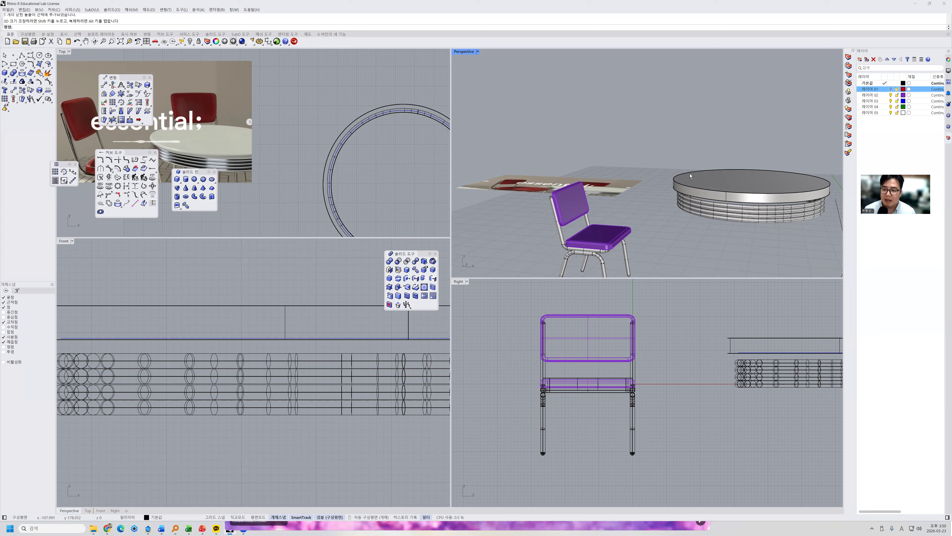
Step: Raise the tabletop disc straight up in the Front view so it floats well clear of the ring stack
scroll(724, 177, up, 4)
shift+right_drag(725, 176, 597, 205)
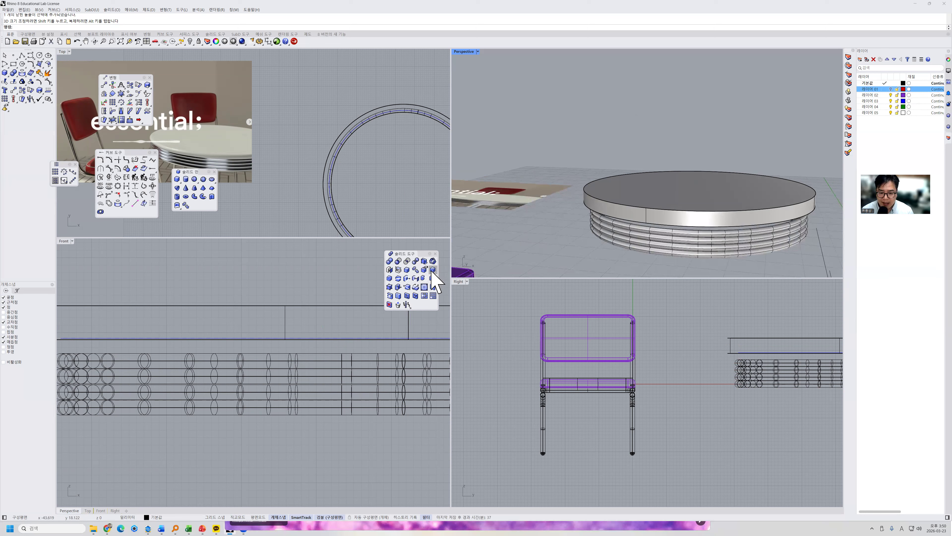
click(650, 197)
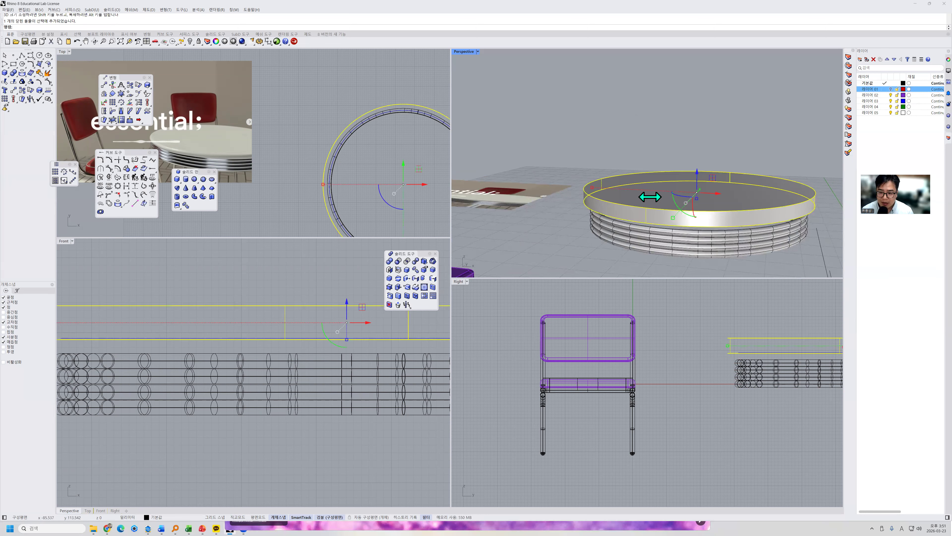
click(558, 230)
right_drag(558, 238, 571, 222)
scroll(352, 332, down, 4)
right_drag(341, 334, 340, 333)
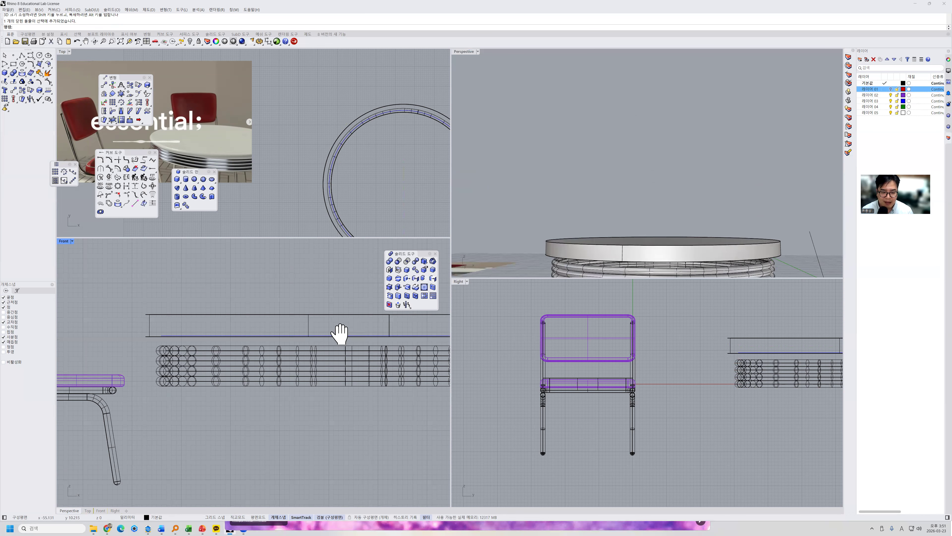
scroll(324, 321, down, 3)
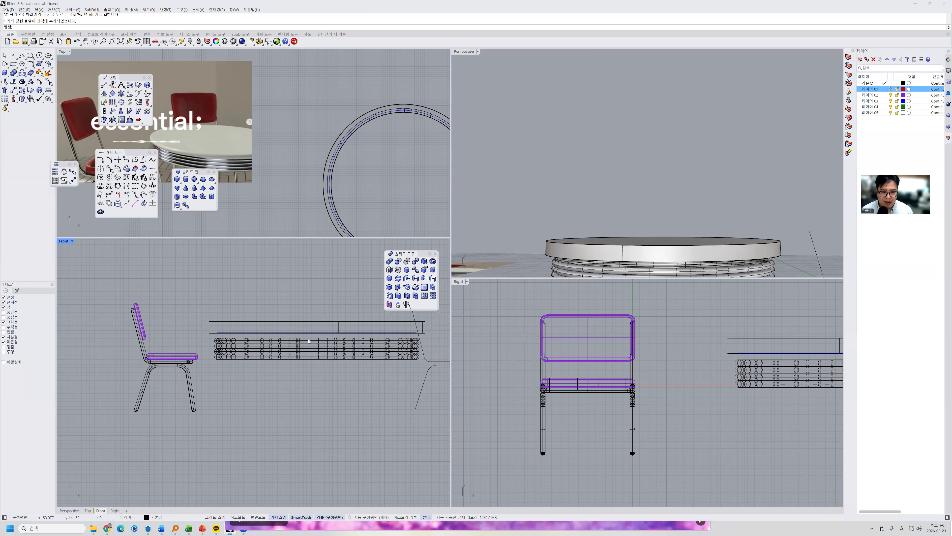
scroll(308, 340, down, 6)
click(308, 346)
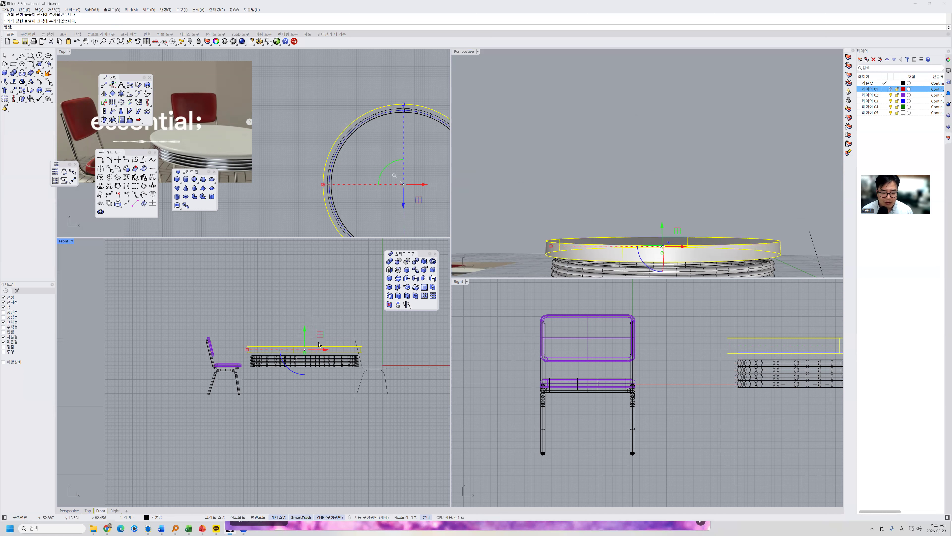
drag(305, 330, 305, 308)
click(316, 352)
click(317, 353)
click(337, 337)
click(331, 327)
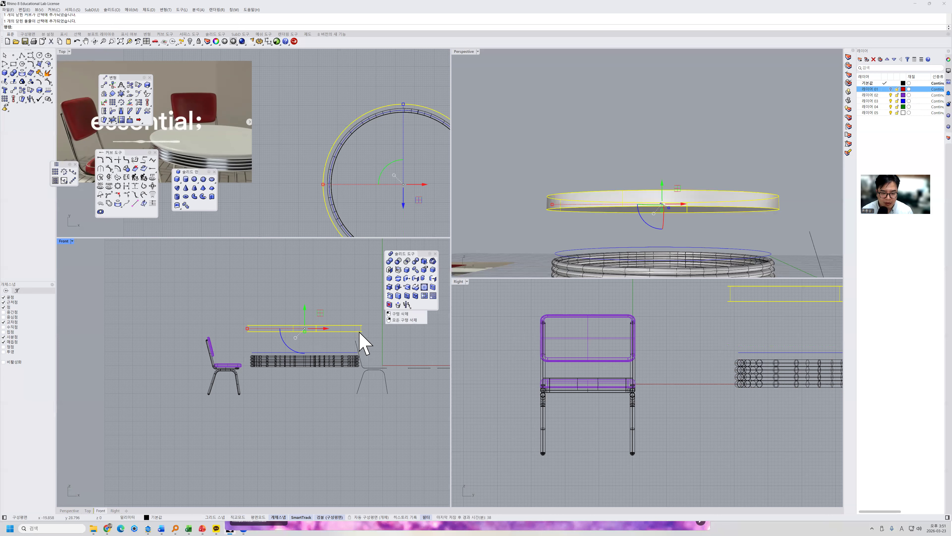
Step: Try a fillet with radius 4 on the top edge of the tabletop disc
scroll(364, 331, up, 2)
scroll(370, 332, up, 5)
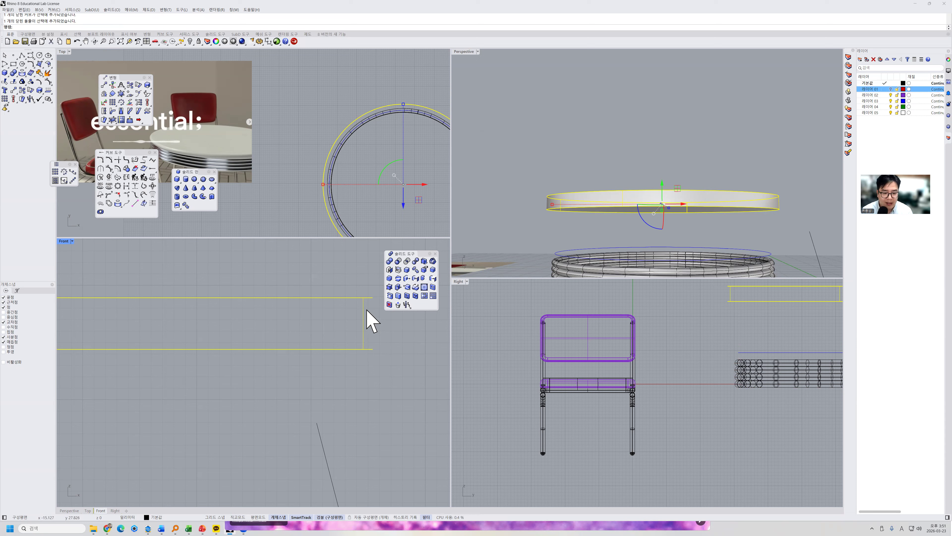
click(432, 270)
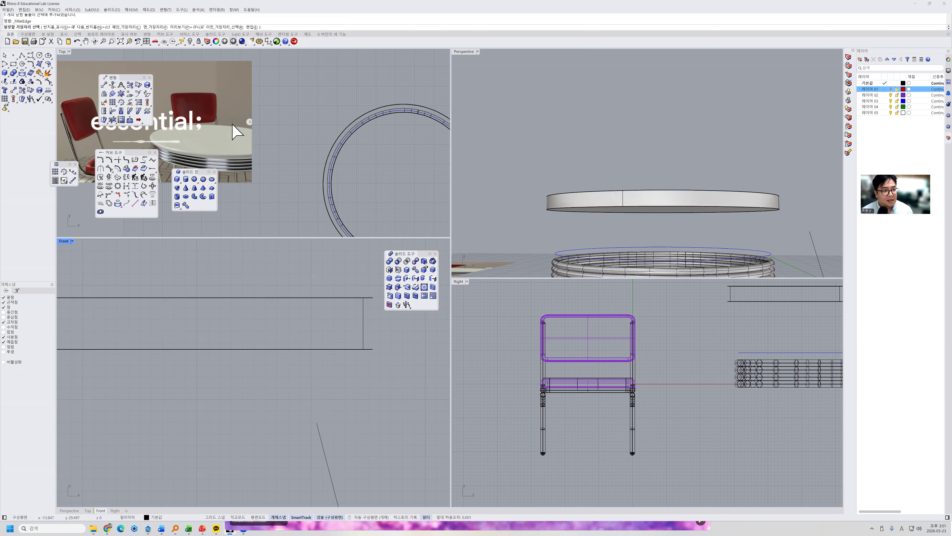
click(100, 27)
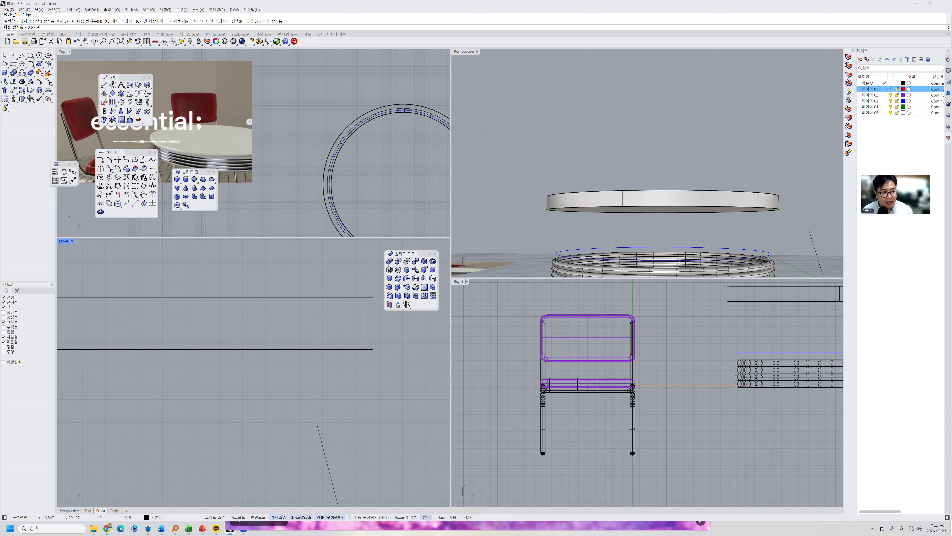
text(4)
key(Return)
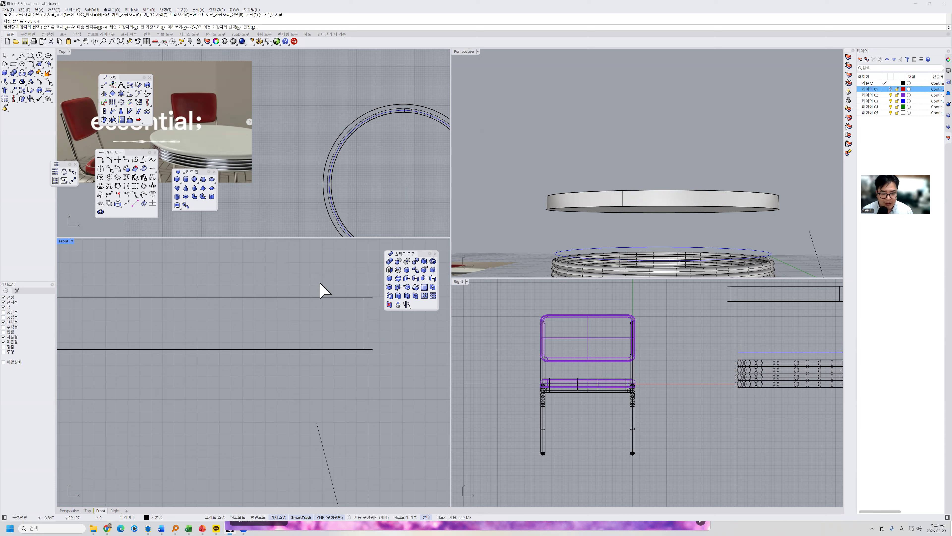
click(324, 298)
right_drag(653, 212, 653, 215)
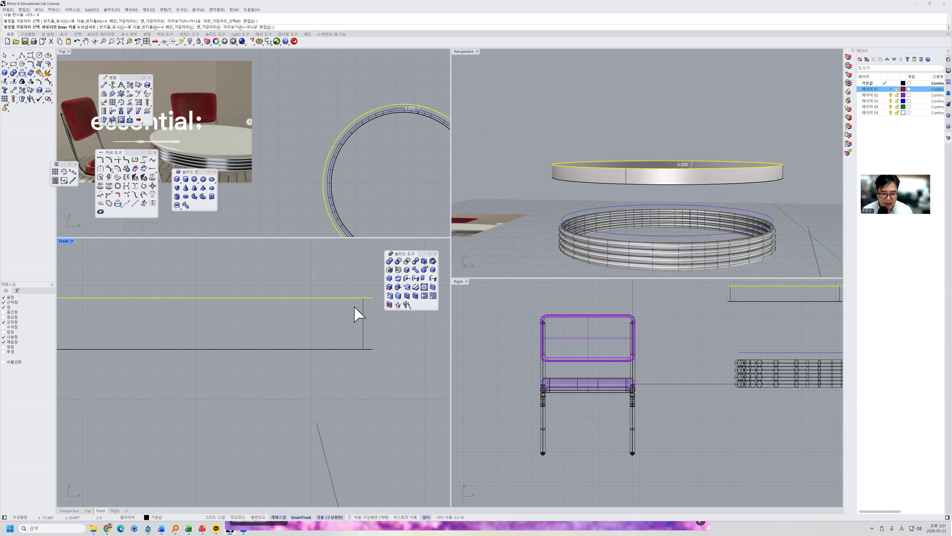
key(Return)
key(Return)
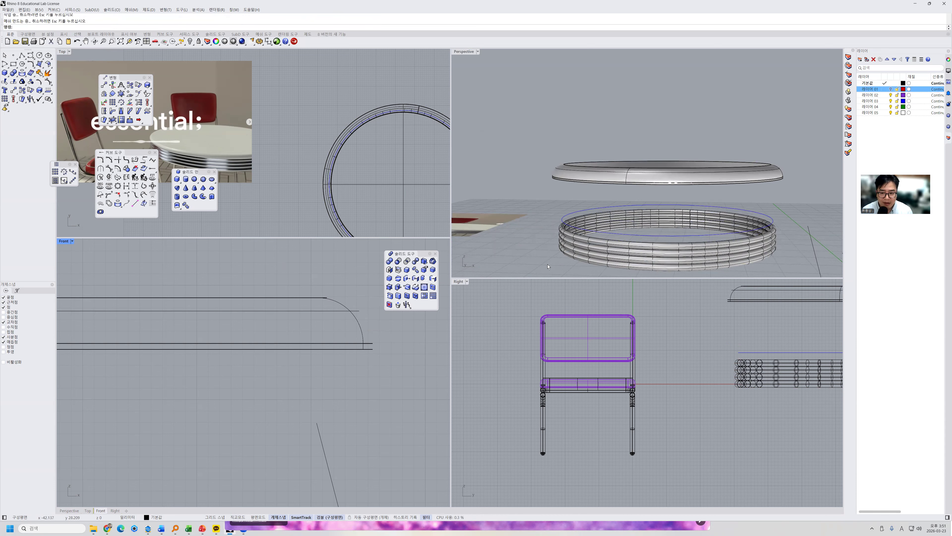
Step: Compare the rounded disc with the tabletop edge in the reference image and undo the top-edge fillet
right_drag(592, 204, 495, 169)
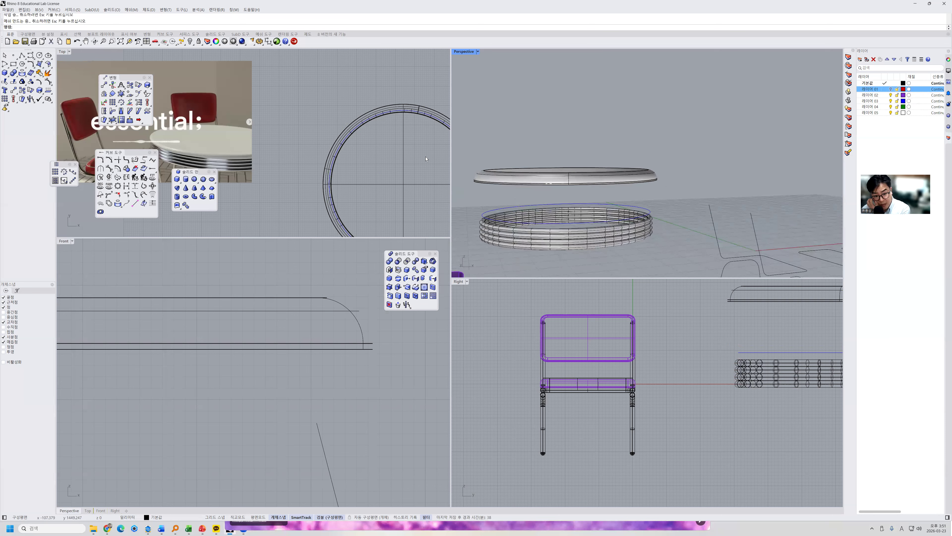
scroll(218, 154, up, 3)
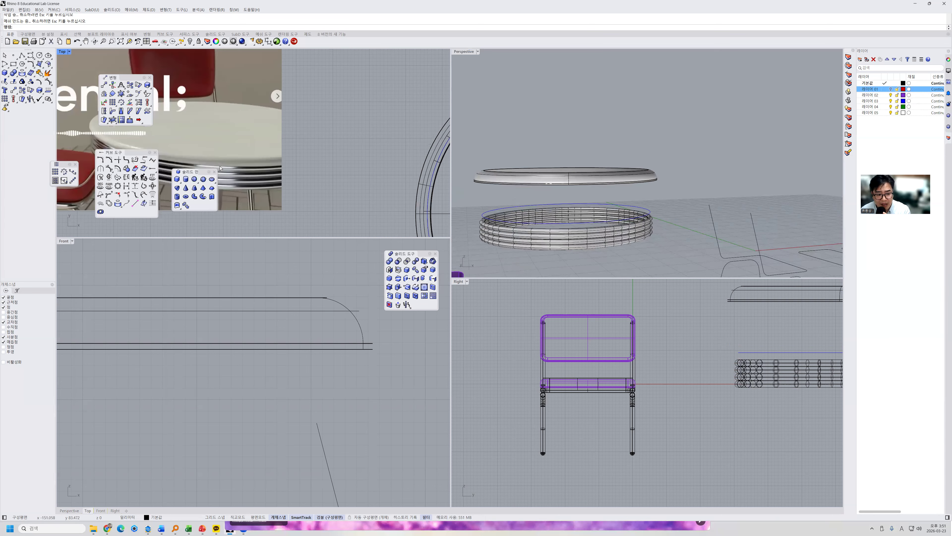
right_drag(584, 204, 577, 176)
key(ctrl+z)
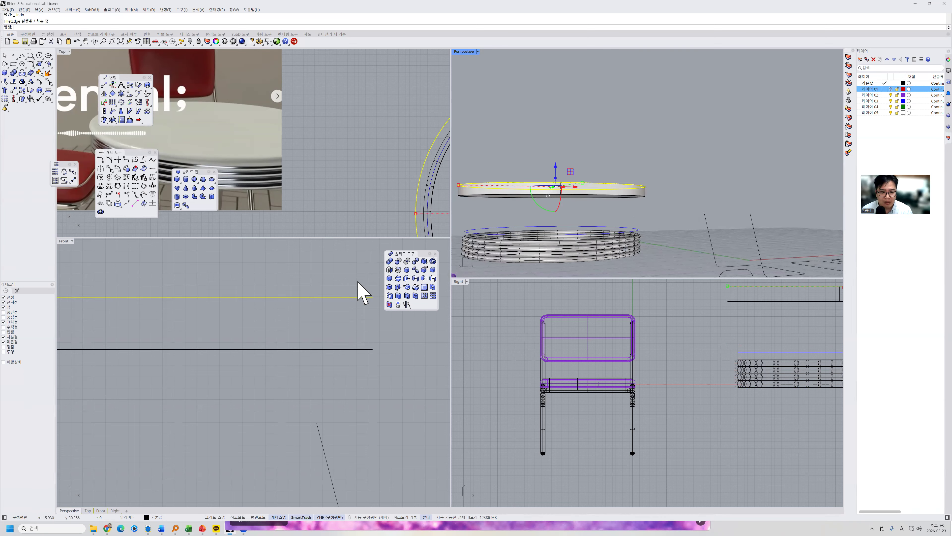
Step: Try to fillet both the top and bottom edges of the tabletop disc with radius 4
click(362, 306)
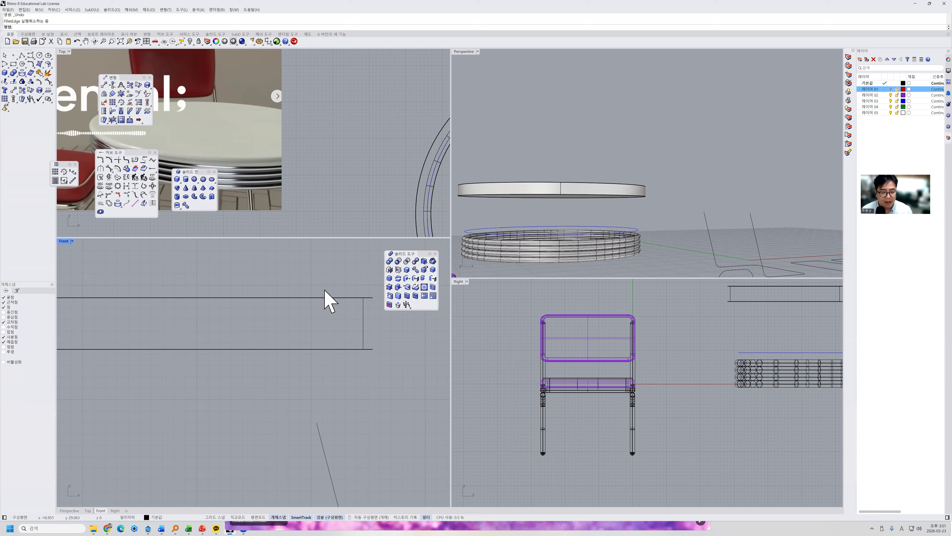
click(433, 269)
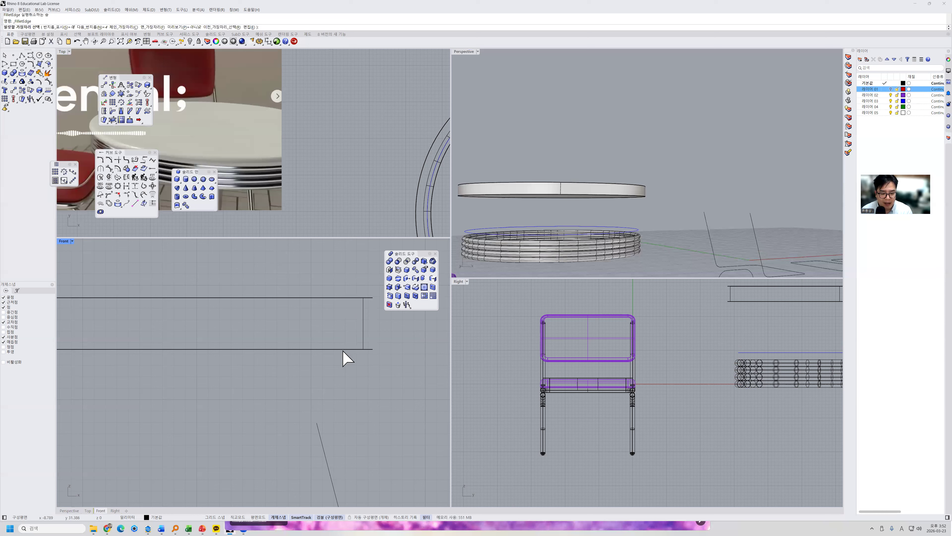
click(343, 350)
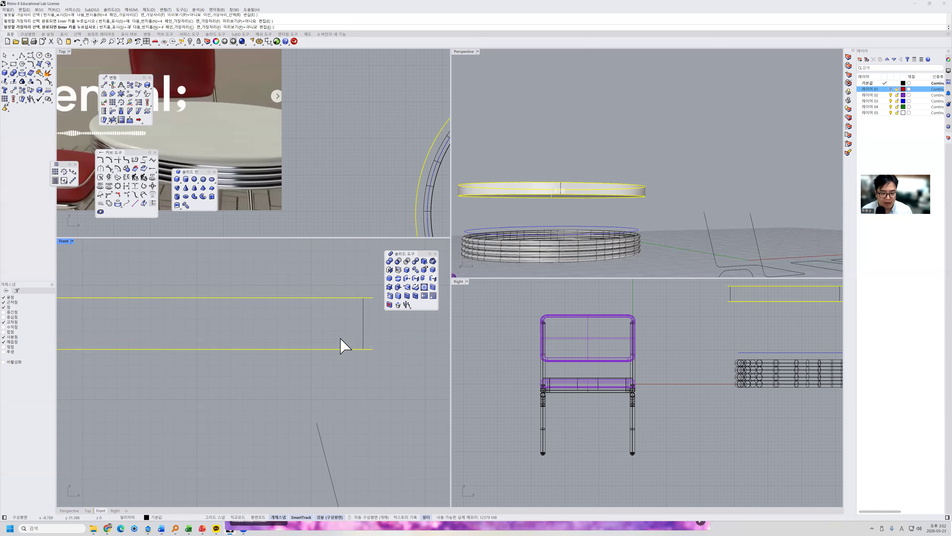
key(Return)
key(Return)
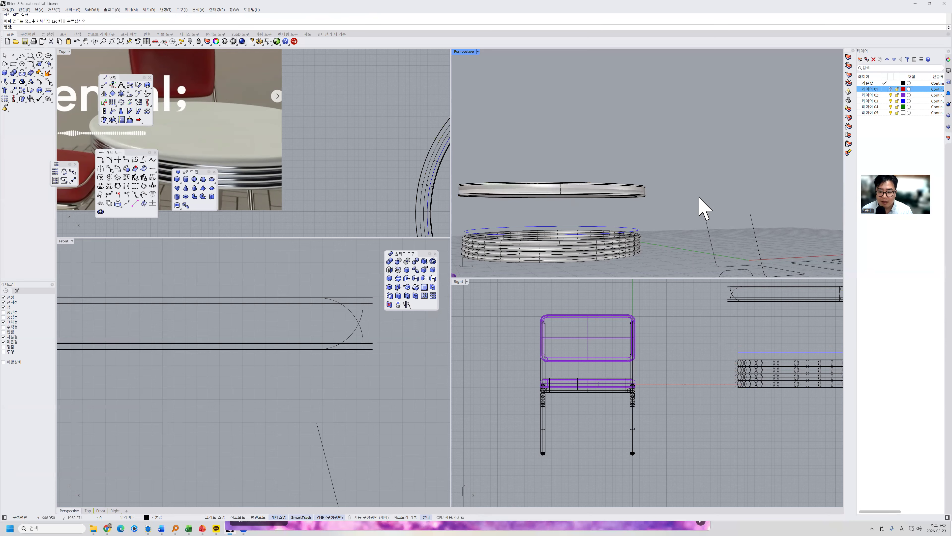
Step: Inspect the filleted rim up close in the Perspective view and undo the fillet of both edges
scroll(666, 206, up, 2)
scroll(663, 205, up, 1)
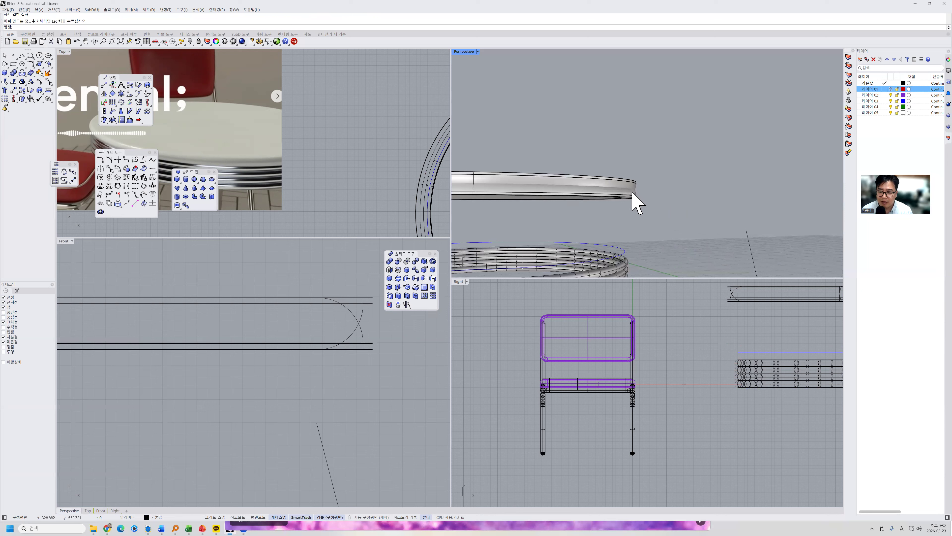
scroll(634, 191, up, 1)
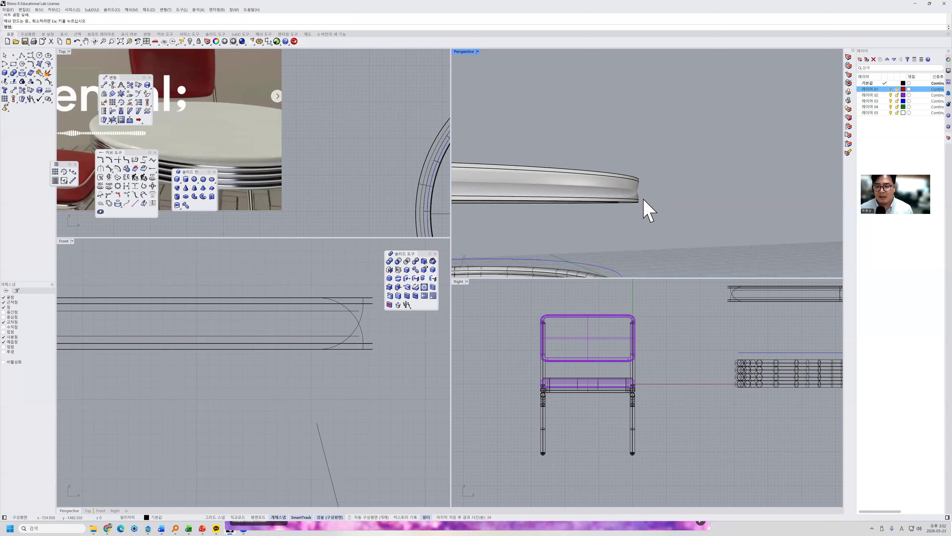
key(ctrl+z)
right_drag(676, 191, 649, 203)
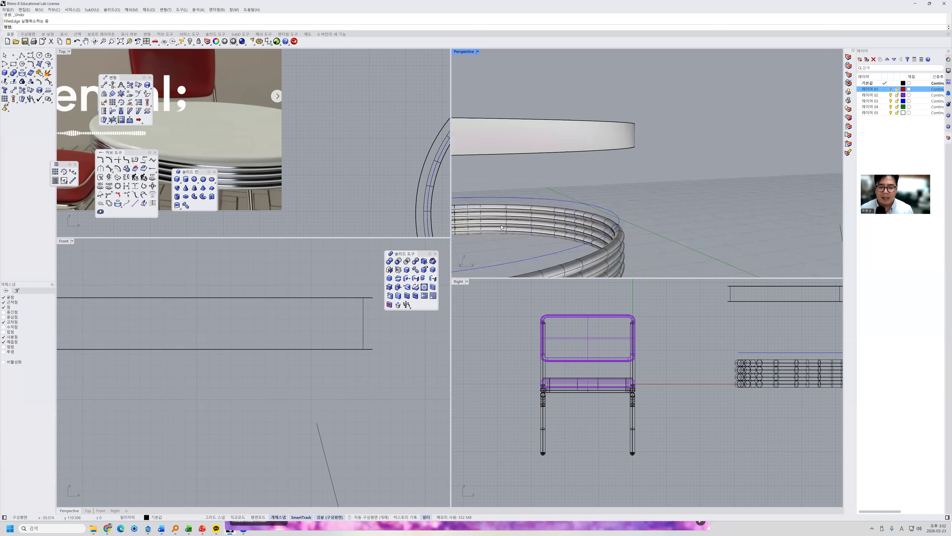
Step: Fillet the top and bottom edges of the tabletop disc with radius 2
click(433, 269)
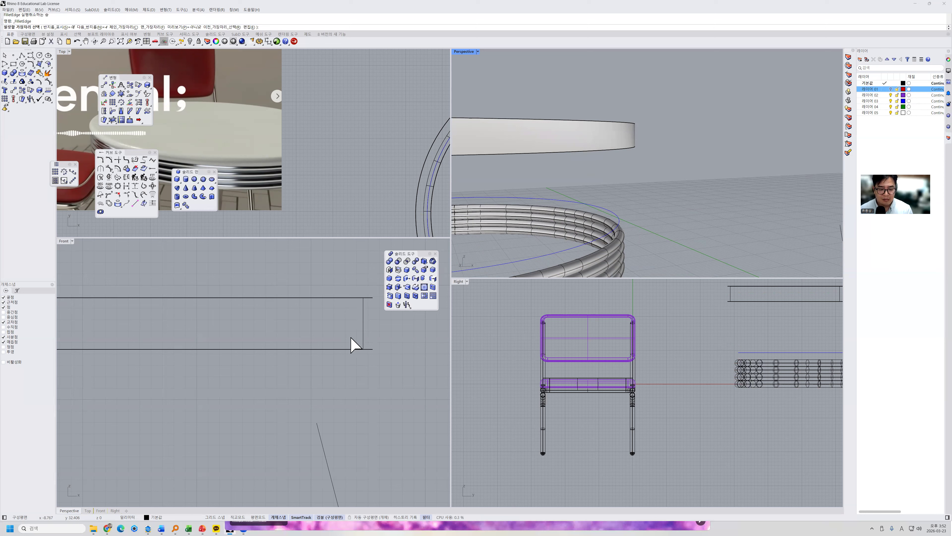
click(92, 28)
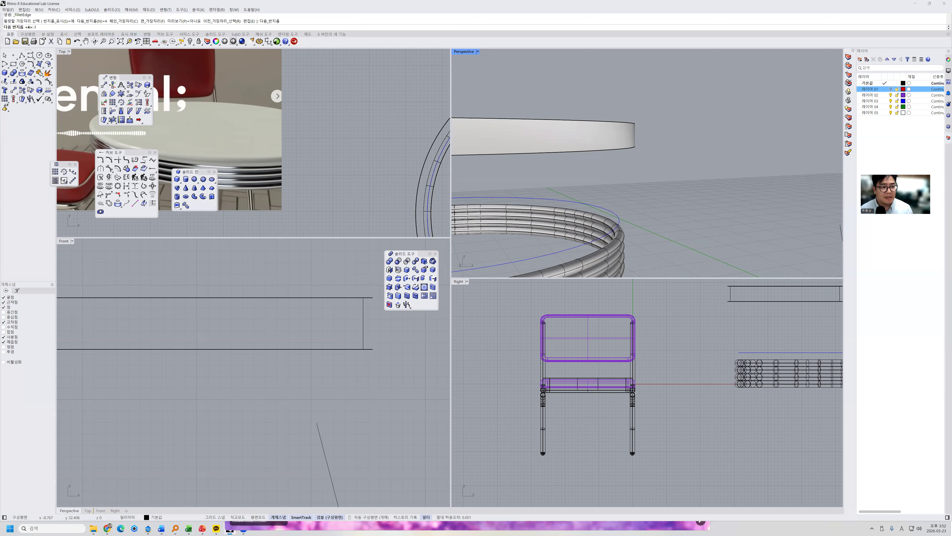
text(2)
key(Return)
click(358, 298)
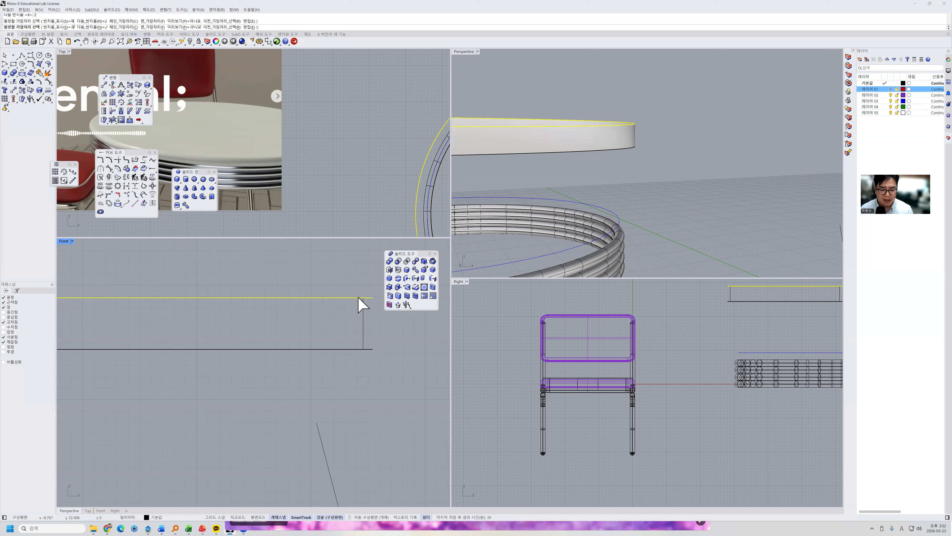
click(356, 349)
key(Return)
key(Return)
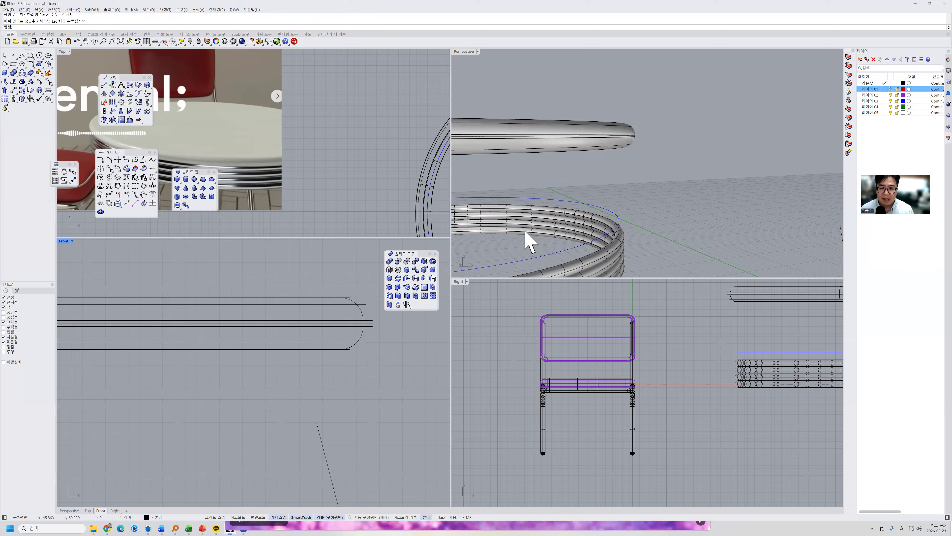
scroll(633, 143, up, 2)
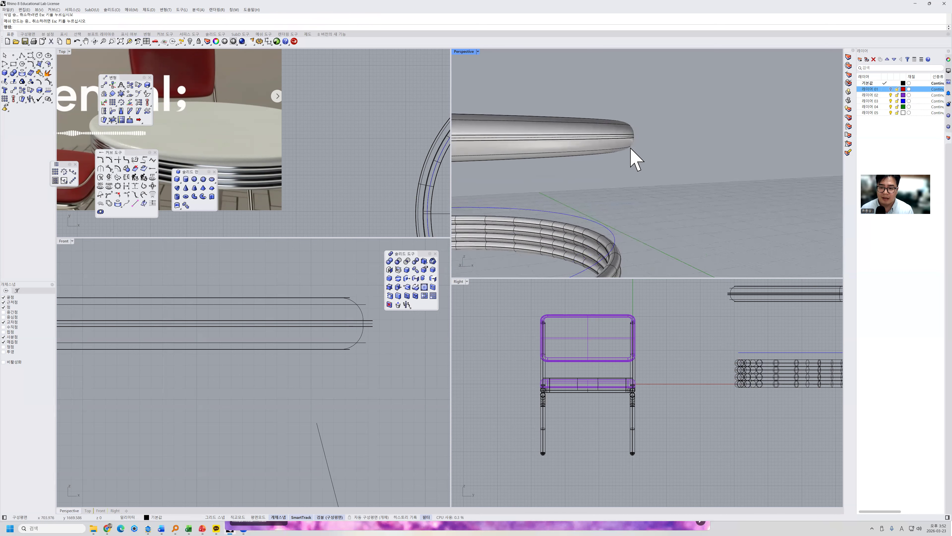
scroll(631, 149, down, 5)
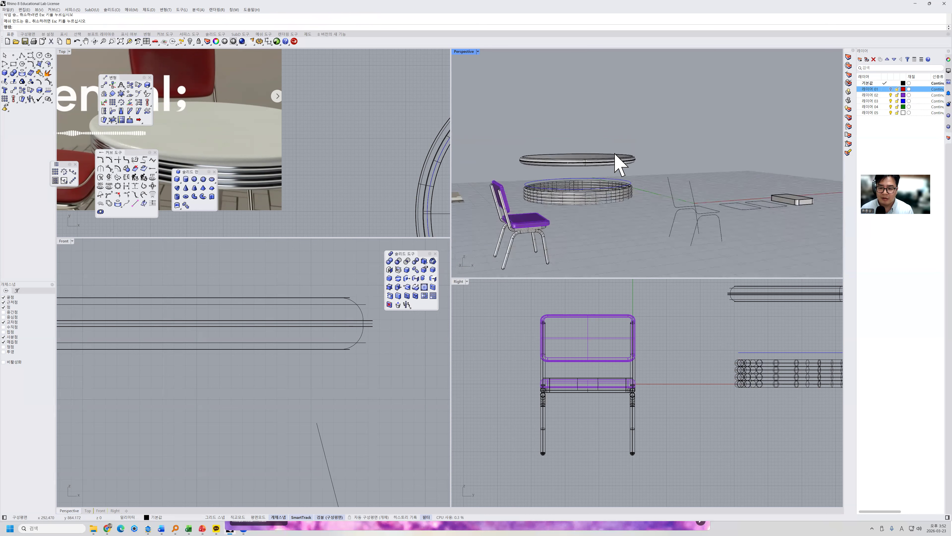
Step: Assign the rounded tabletop disc to the white layer 레이어 05
scroll(619, 165, up, 2)
click(589, 144)
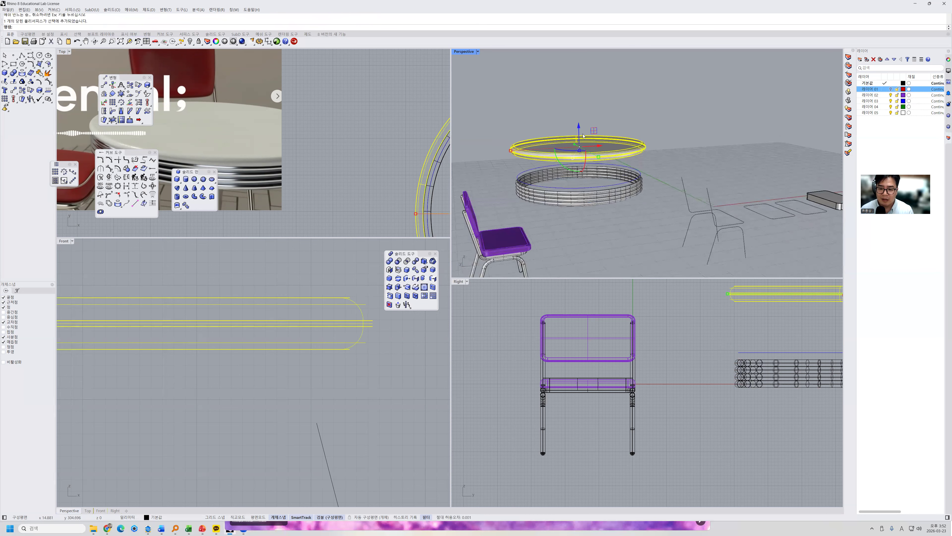
click(849, 66)
click(423, 196)
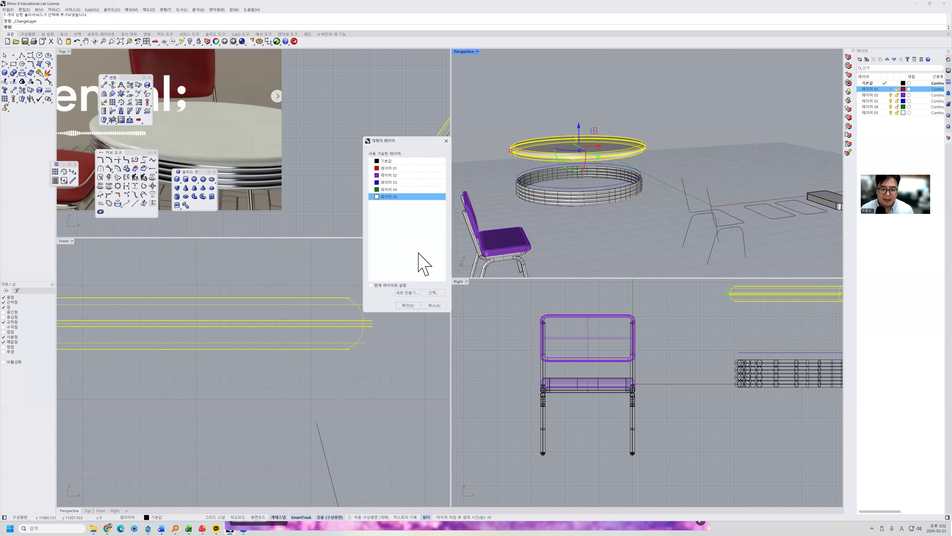
click(407, 305)
Step: Lower the tabletop disc vertically until it sits on top of the ring stack, then clear the selection
click(600, 142)
drag(579, 125, 583, 153)
drag(582, 153, 582, 153)
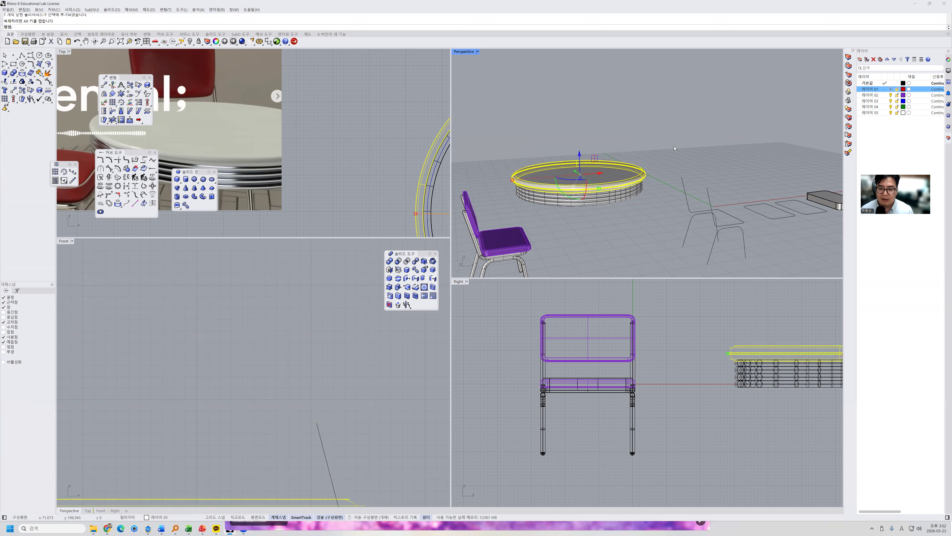
key(Escape)
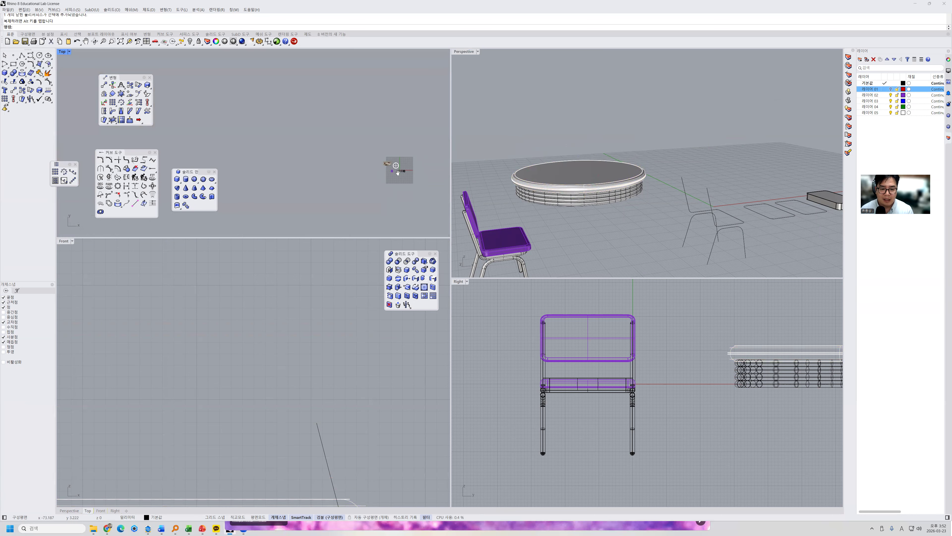
scroll(620, 191, up, 3)
scroll(615, 192, down, 5)
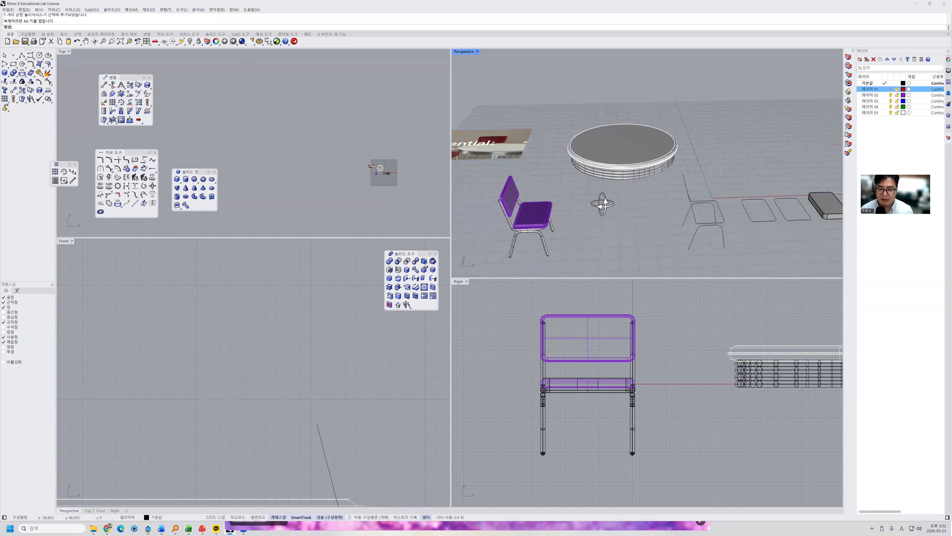
scroll(605, 195, up, 4)
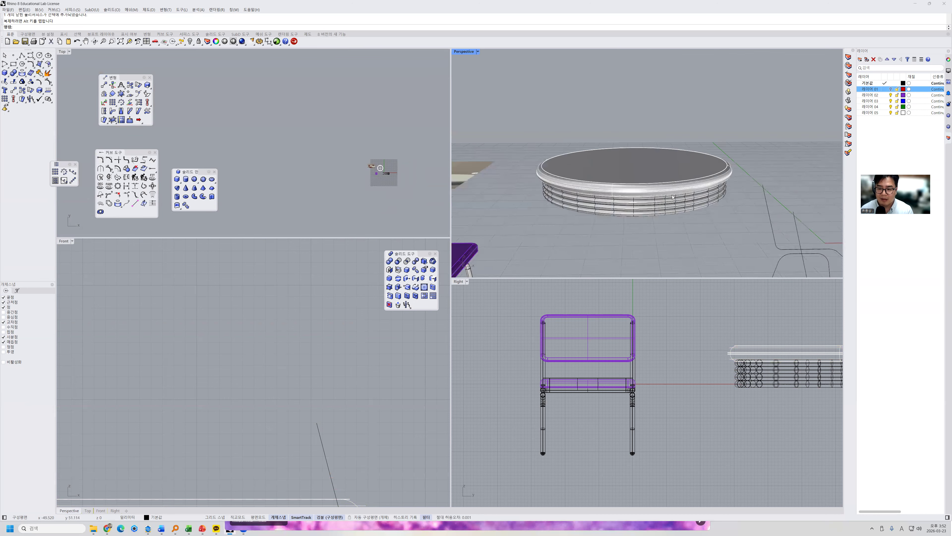
scroll(684, 195, down, 4)
right_drag(684, 196, 668, 206)
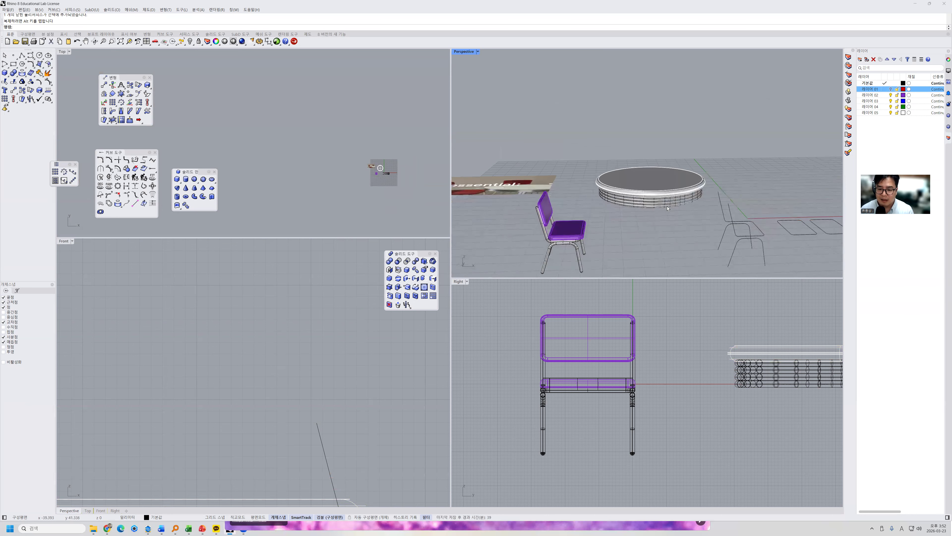
Step: Scale the ring stack down vertically in the Right view so the ribbed table edge becomes thinner
scroll(662, 348, down, 2)
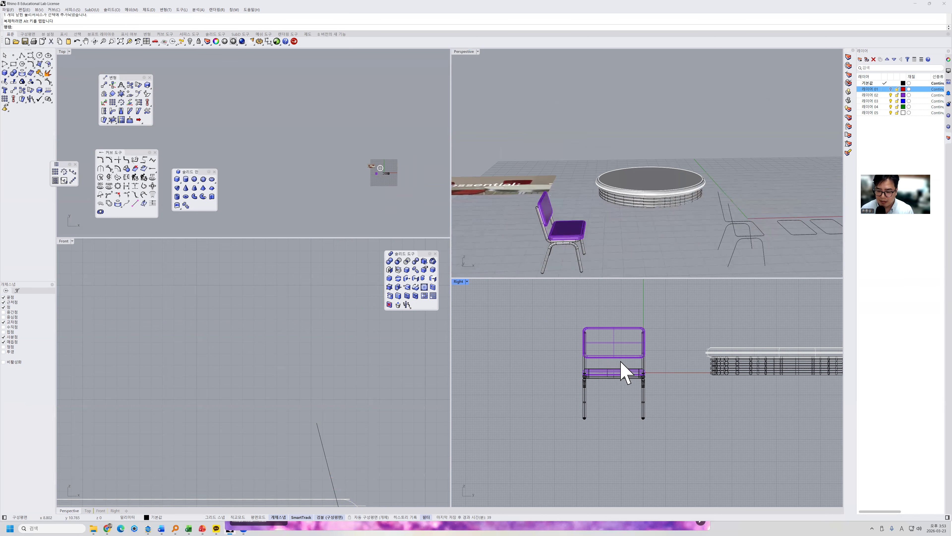
right_drag(771, 359, 631, 363)
scroll(630, 363, up, 2)
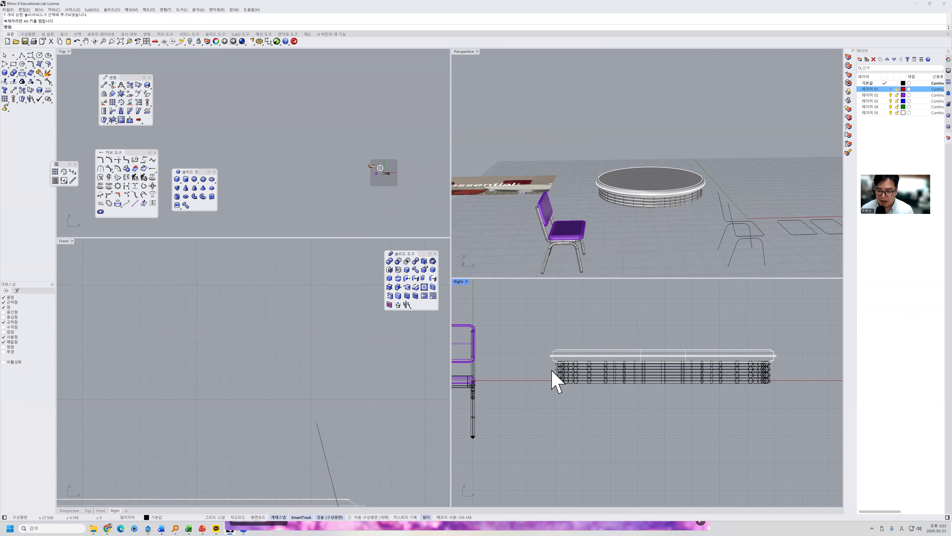
click(585, 376)
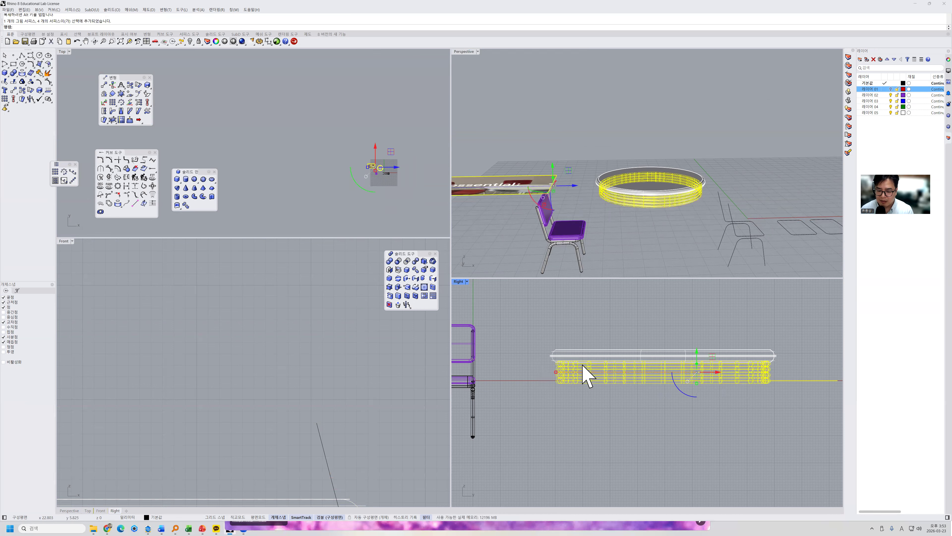
scroll(671, 383, up, 1)
scroll(742, 403, up, 2)
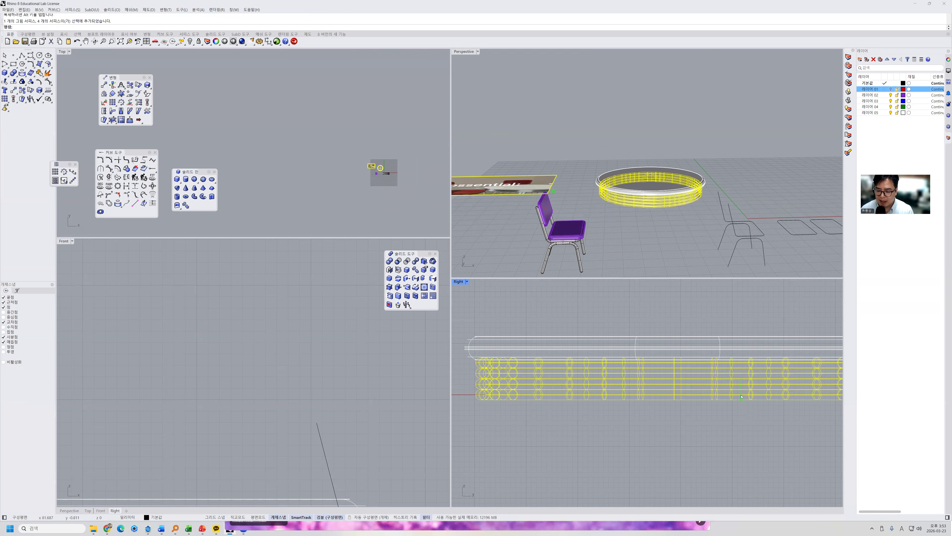
drag(741, 392, 732, 346)
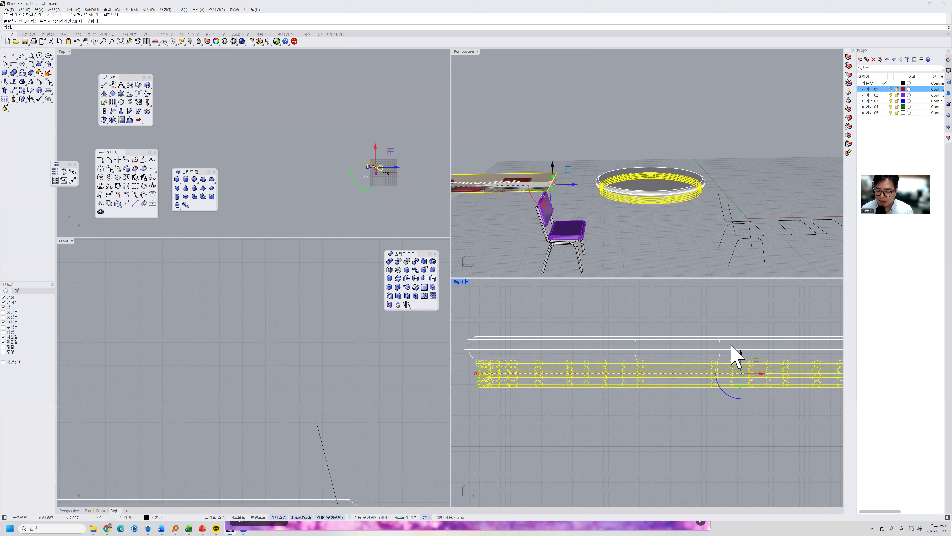
Step: Reduce the tabletop disc's thickness vertically, lower it onto the shortened ring stack and clear the selection
click(732, 346)
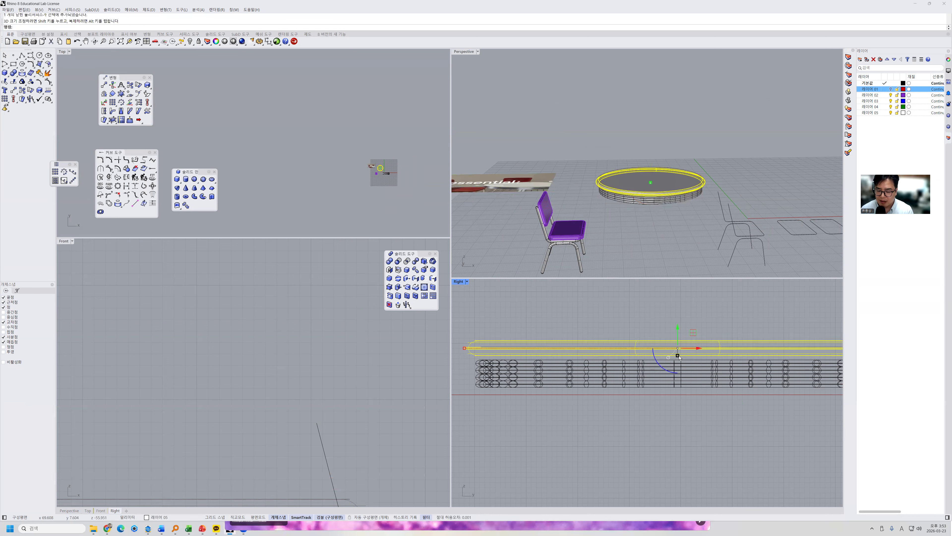
drag(679, 338, 678, 339)
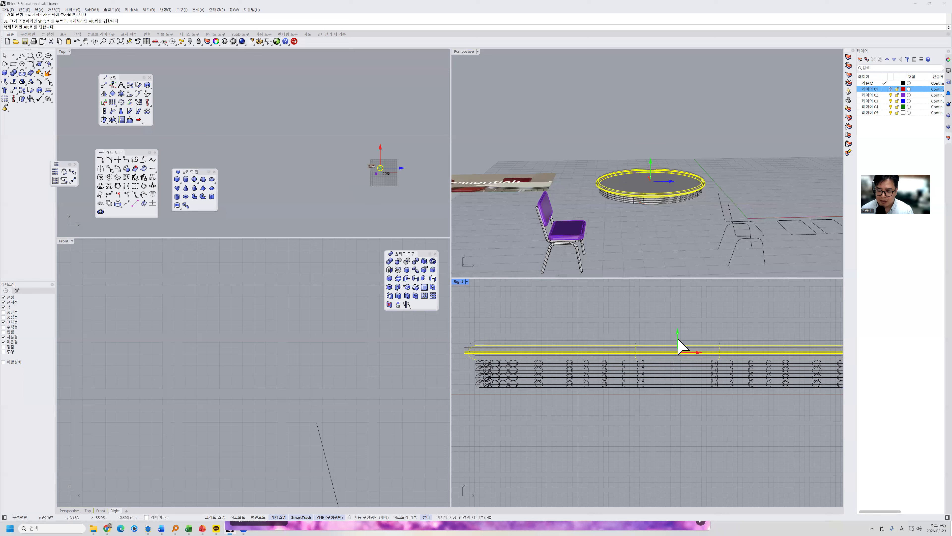
click(677, 322)
Step: Set the Perspective viewport to Rendered display mode and view the table from below and from the side
scroll(676, 192, up, 5)
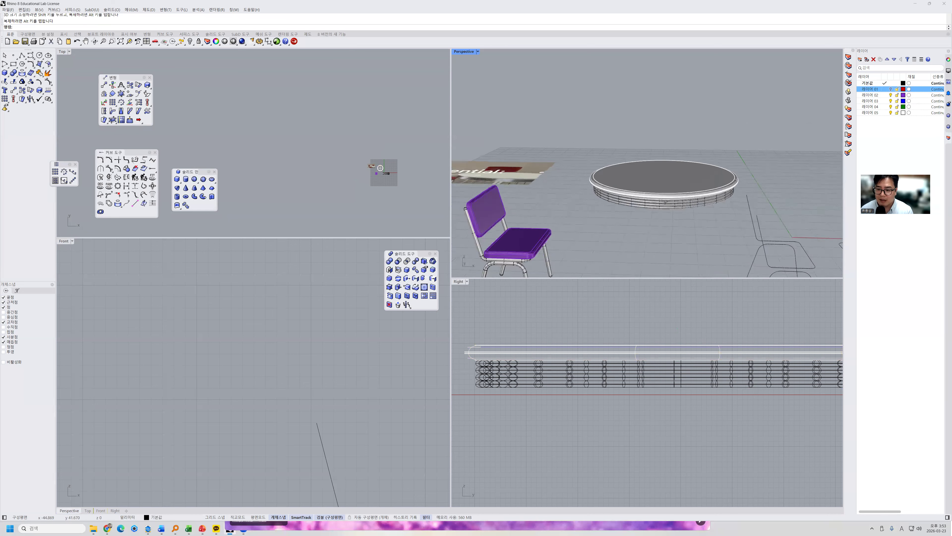
scroll(644, 204, down, 2)
scroll(649, 216, up, 3)
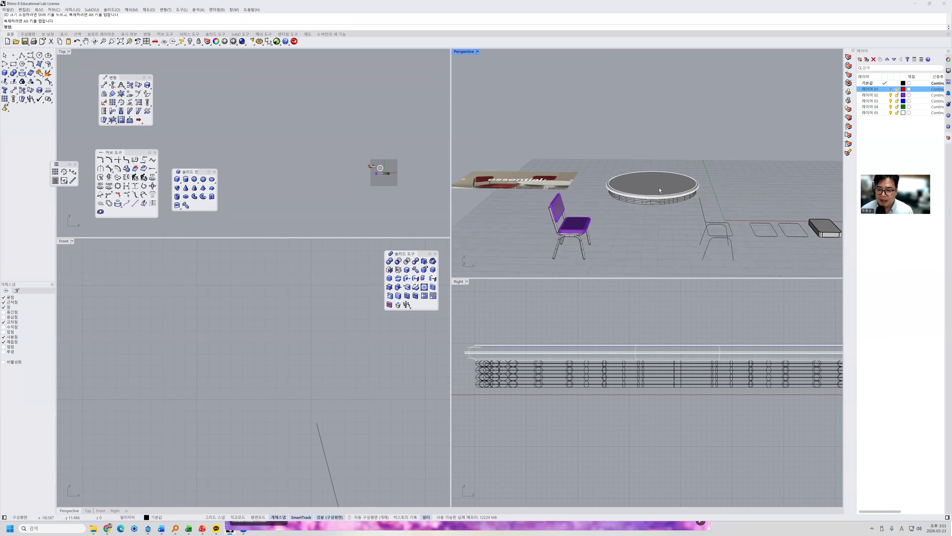
click(477, 52)
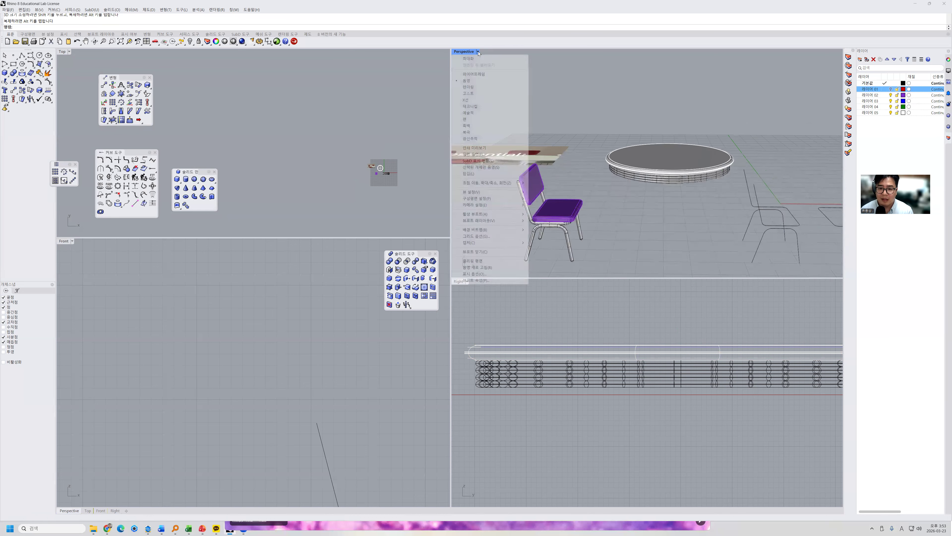
click(484, 93)
scroll(663, 216, down, 2)
right_drag(670, 215, 671, 170)
scroll(652, 257, up, 5)
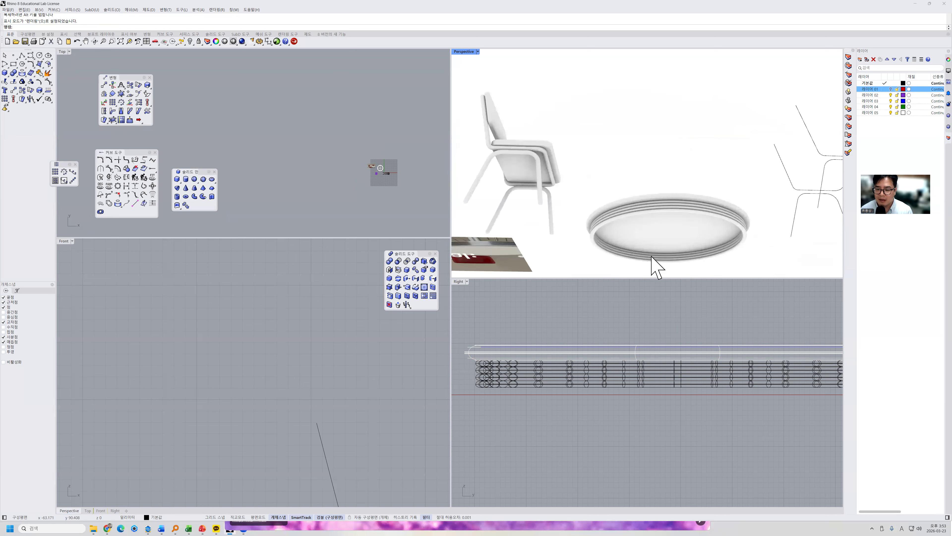
right_drag(687, 155, 706, 141)
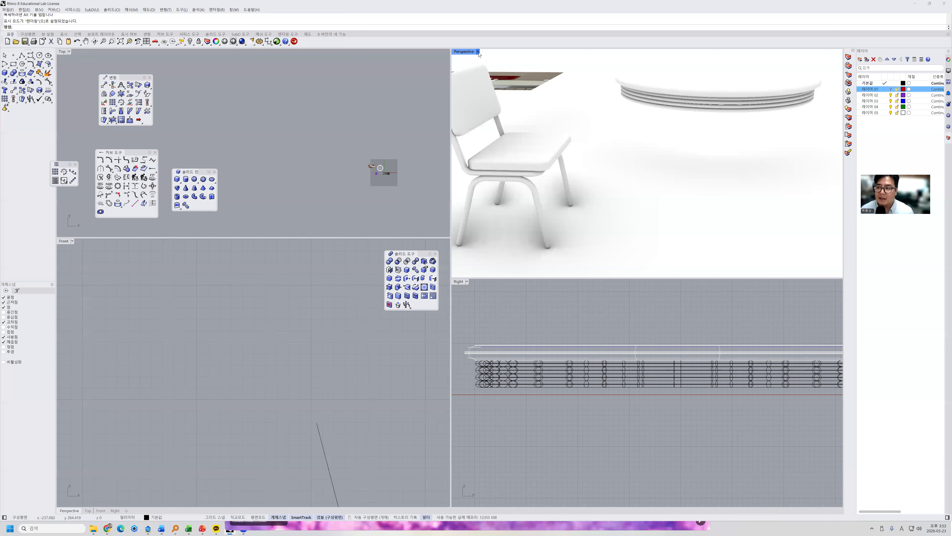
Step: Assign a metal (금속) material with the platinum (플래티넘) colour to the default layer 기본값
click(903, 83)
click(909, 83)
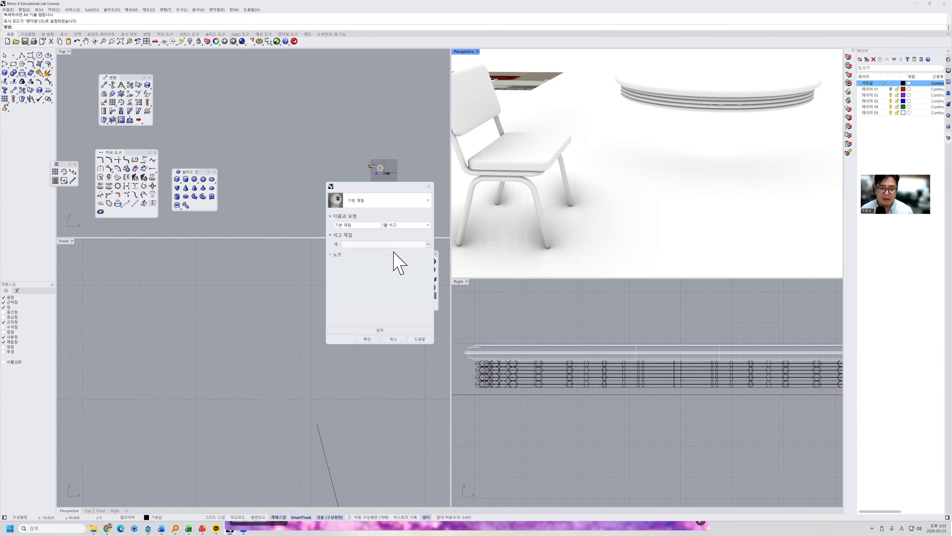
click(400, 226)
click(404, 238)
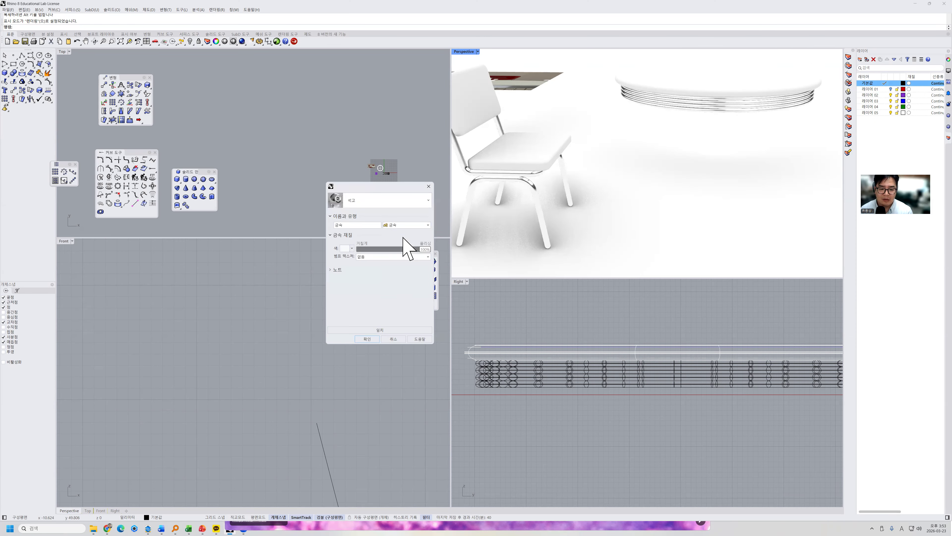
click(345, 248)
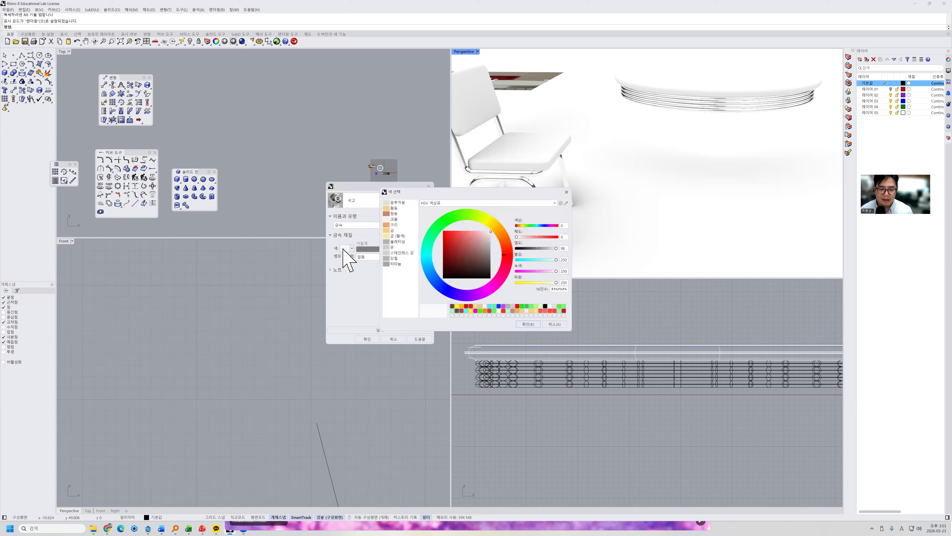
click(398, 242)
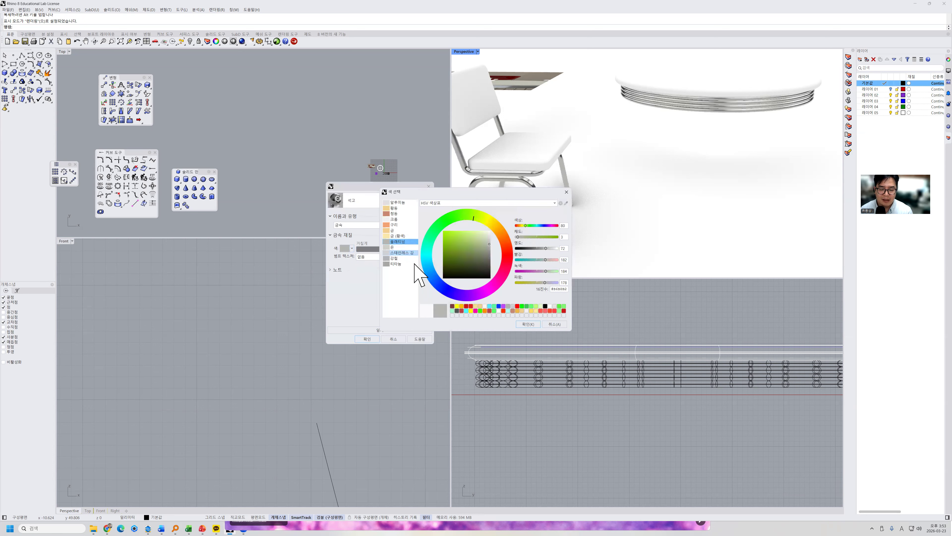
click(518, 325)
click(367, 340)
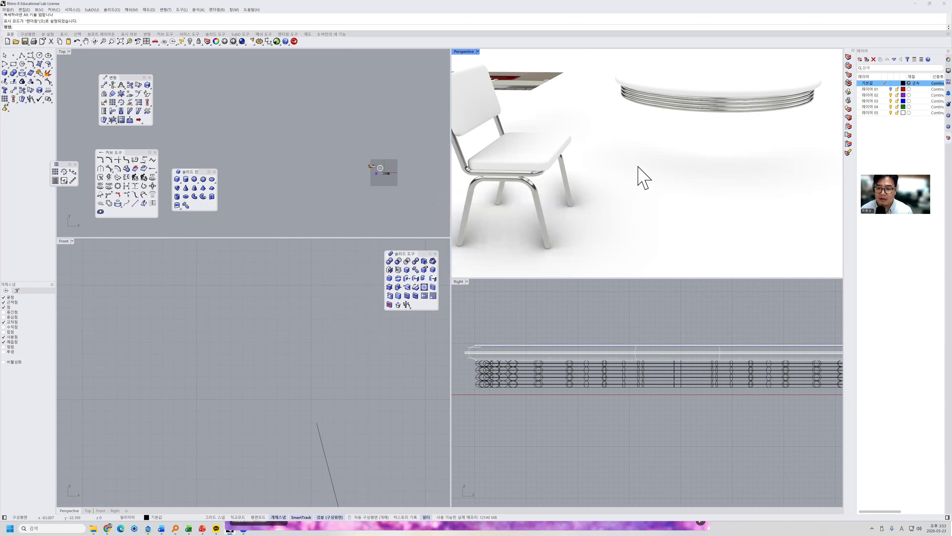
Step: Toggle the visibility of layer 레이어 01 and examine the scene to locate and select the piping loop on it
right_drag(655, 182, 598, 164)
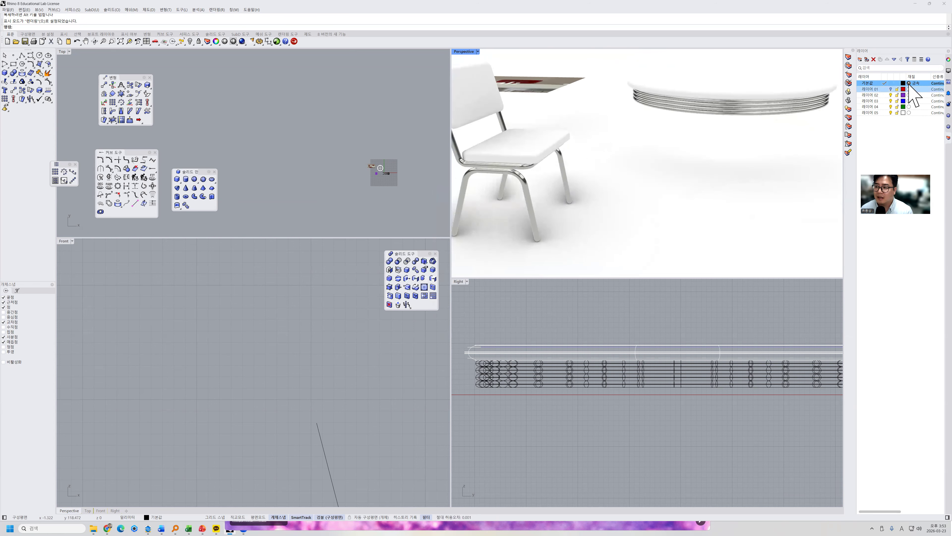
click(891, 89)
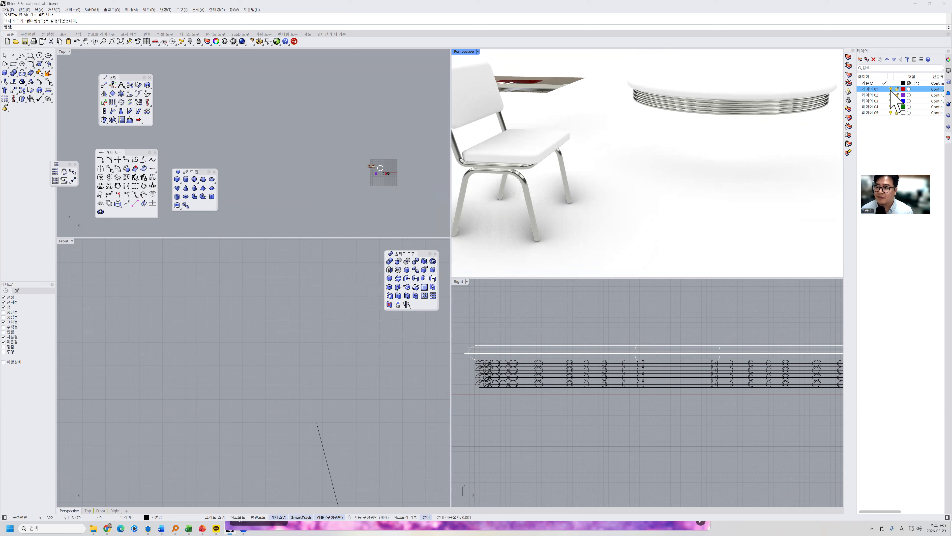
click(891, 90)
scroll(787, 170, down, 8)
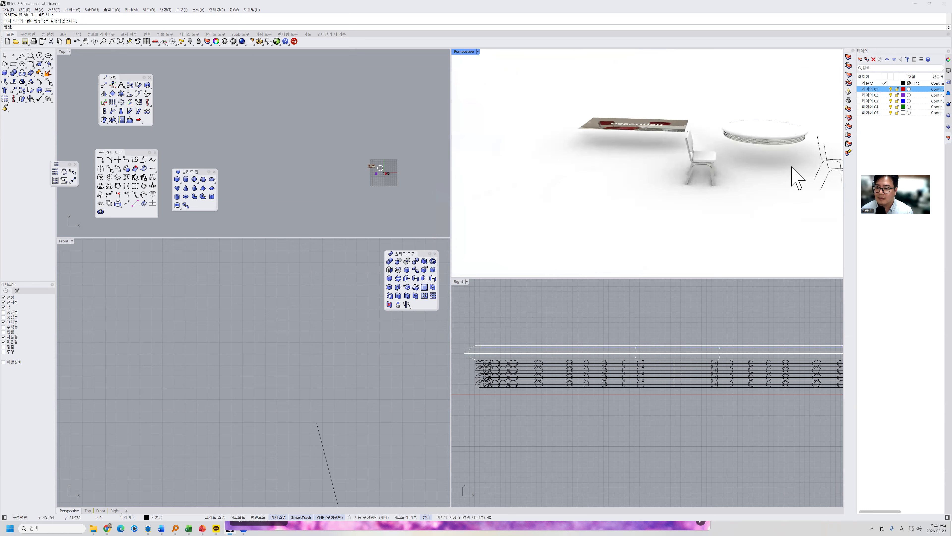
scroll(793, 168, up, 5)
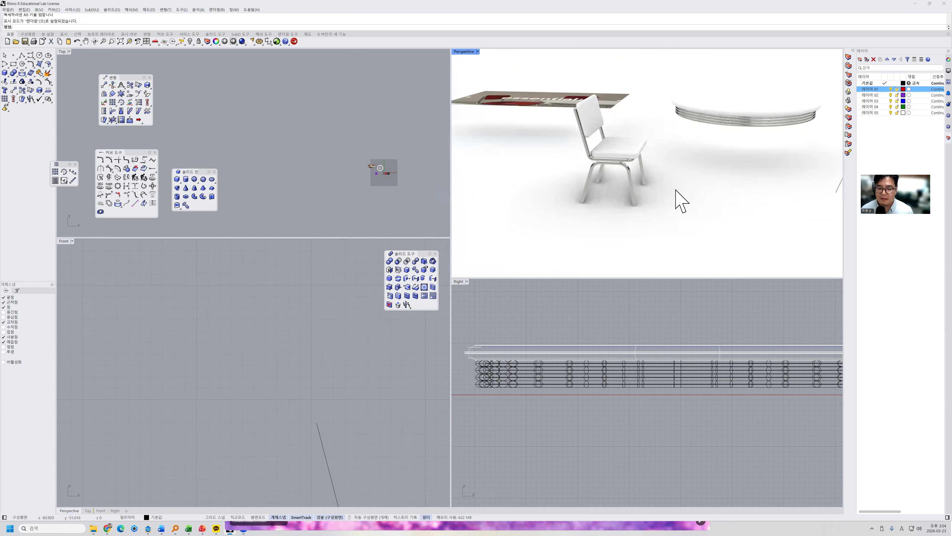
scroll(667, 373, down, 2)
scroll(780, 182, down, 5)
shift+right_drag(780, 184, 653, 210)
scroll(727, 176, up, 5)
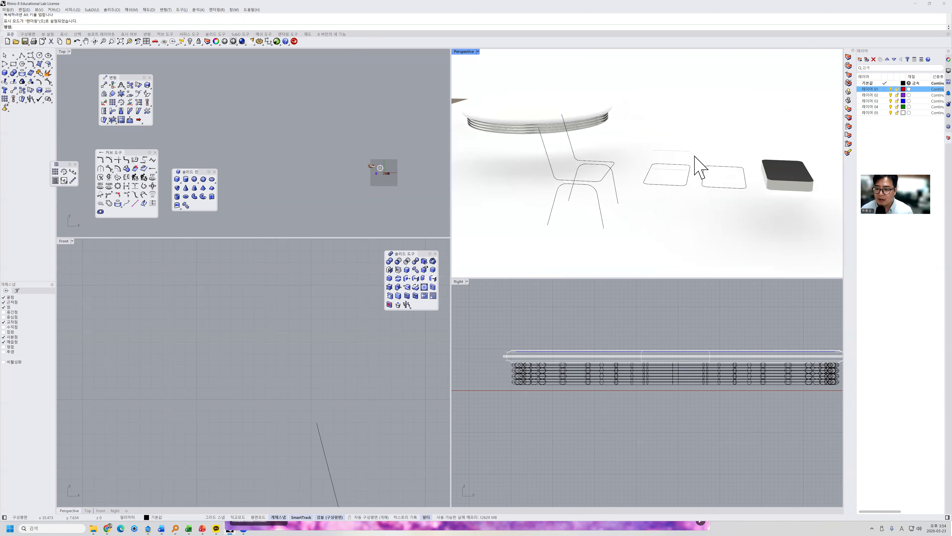
click(690, 154)
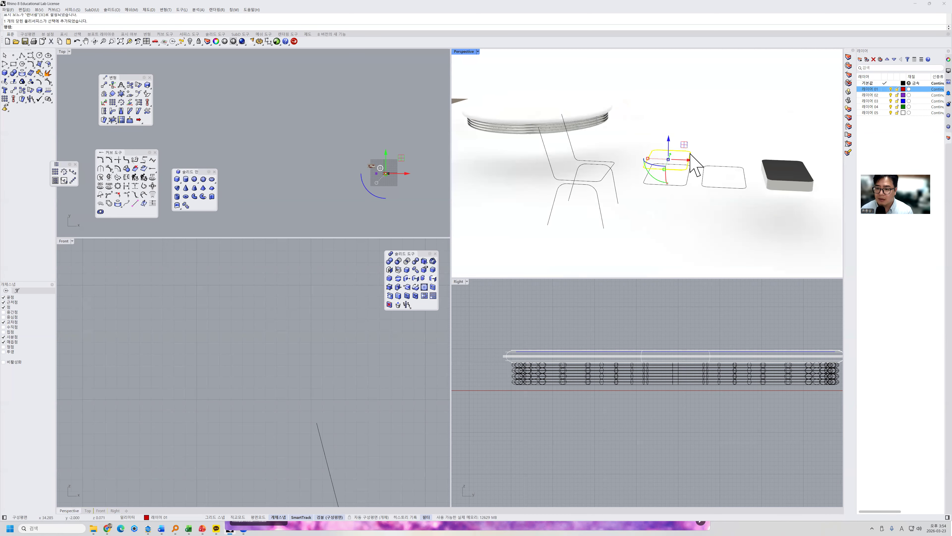
Step: Assign a black plastic (플라스틱) material to layer 레이어 01 and clear the selection
click(909, 89)
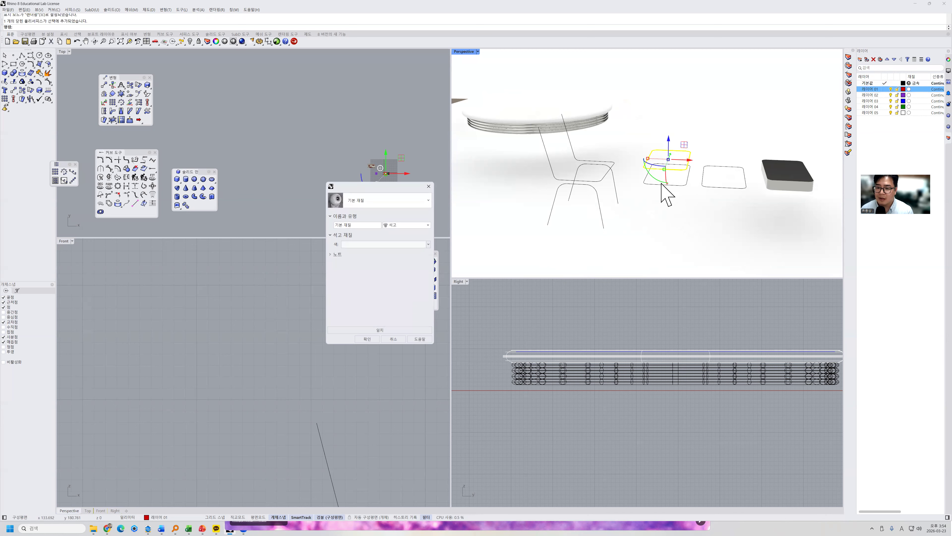
click(402, 226)
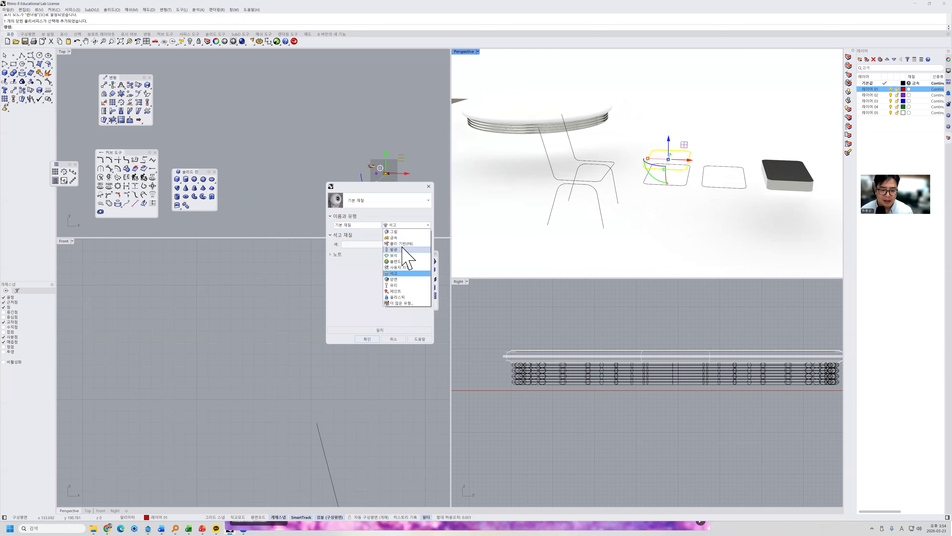
click(404, 297)
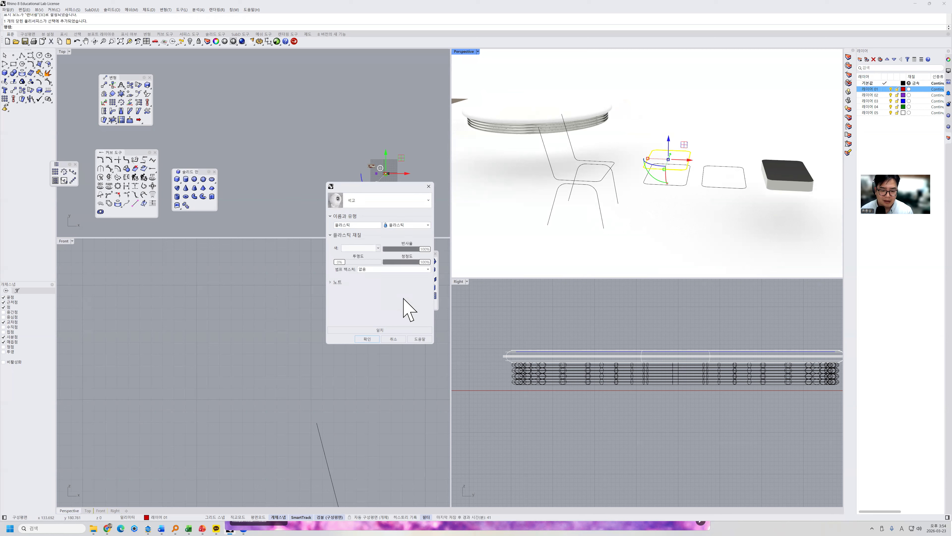
click(358, 247)
click(395, 225)
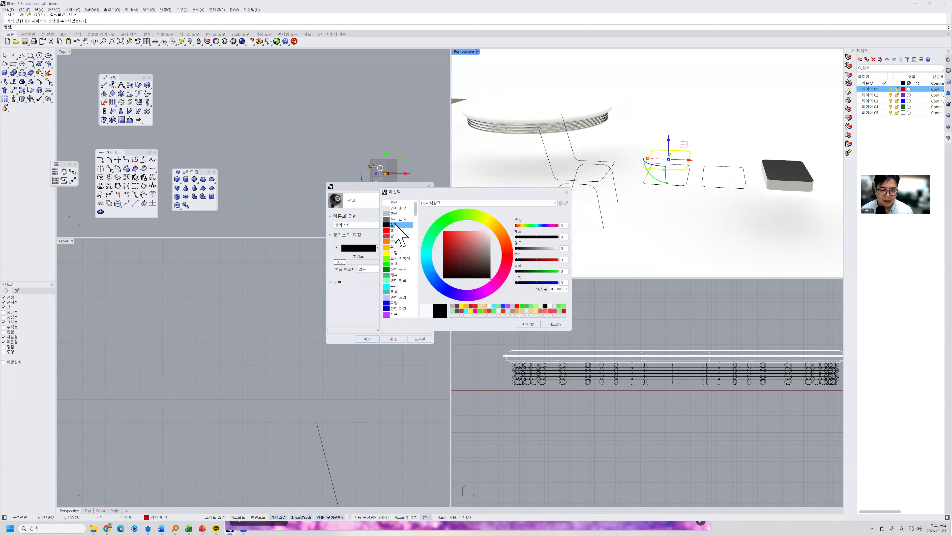
click(528, 324)
click(367, 339)
key(Escape)
Step: Move the piping loop from beside the chair outline curves to above the chair's seat
click(688, 167)
scroll(637, 165, down, 3)
drag(660, 157, 498, 168)
Step: Widen the piping loop in the Top view to follow the seat cushion's outline and adjust its position
scroll(378, 183, up, 8)
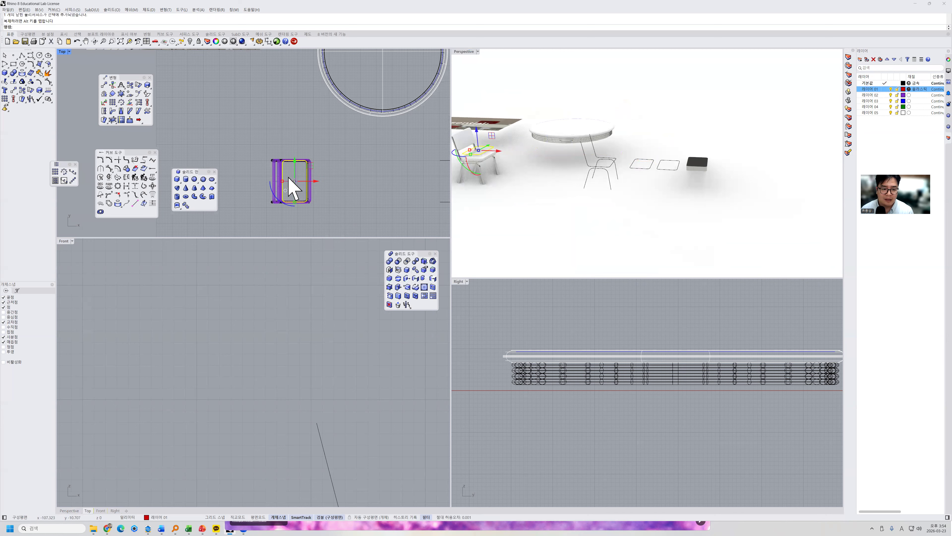
scroll(291, 187, up, 6)
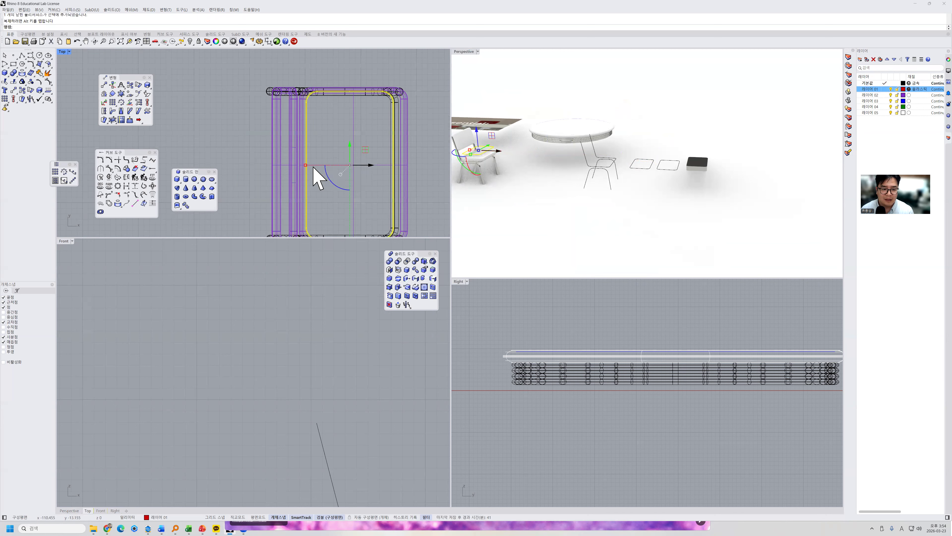
drag(305, 165, 299, 165)
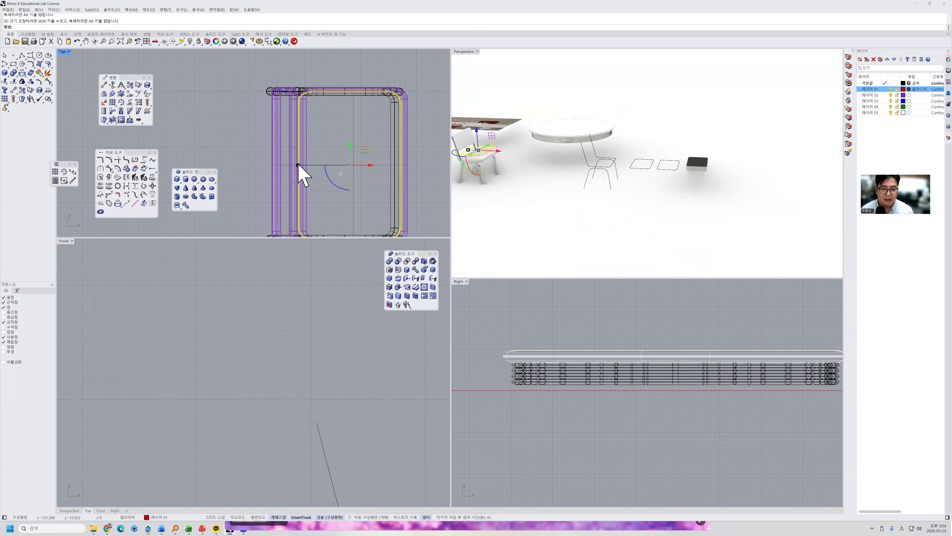
drag(372, 165, 374, 166)
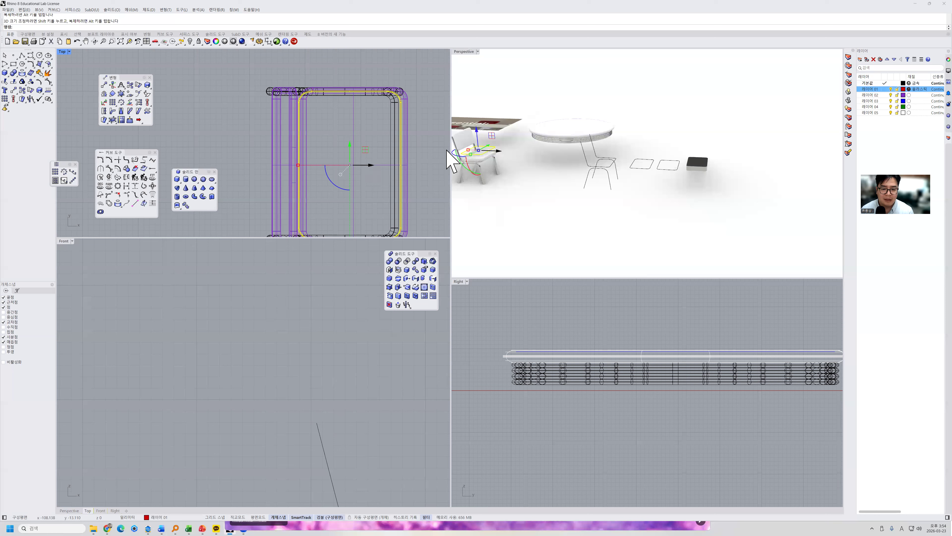
Step: Lower the piping loop vertically onto the seat cushion's upper edge and clear the selection
scroll(447, 149, up, 2)
scroll(486, 167, up, 8)
shift+right_drag(486, 166, 637, 139)
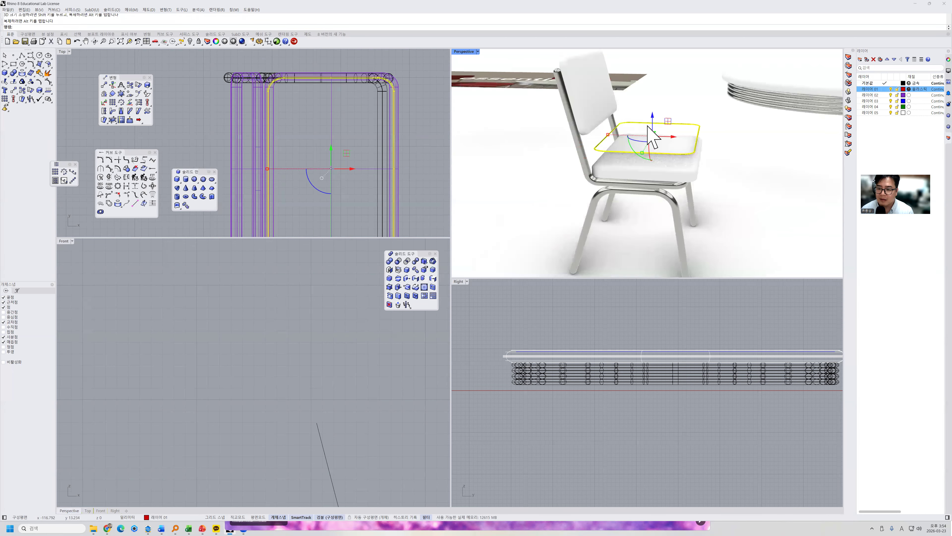
drag(653, 112, 655, 135)
click(745, 174)
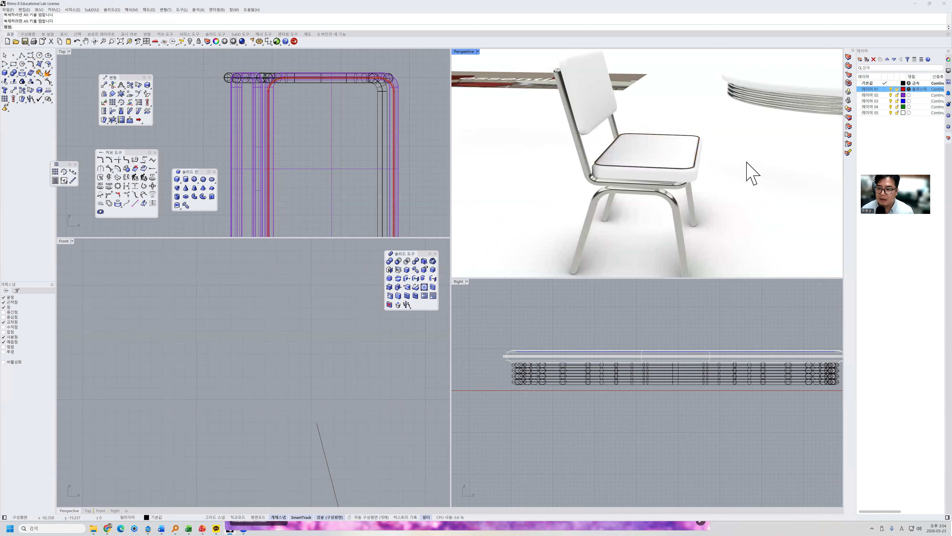
scroll(686, 179, up, 3)
scroll(686, 178, down, 3)
right_drag(698, 192, 673, 190)
click(631, 174)
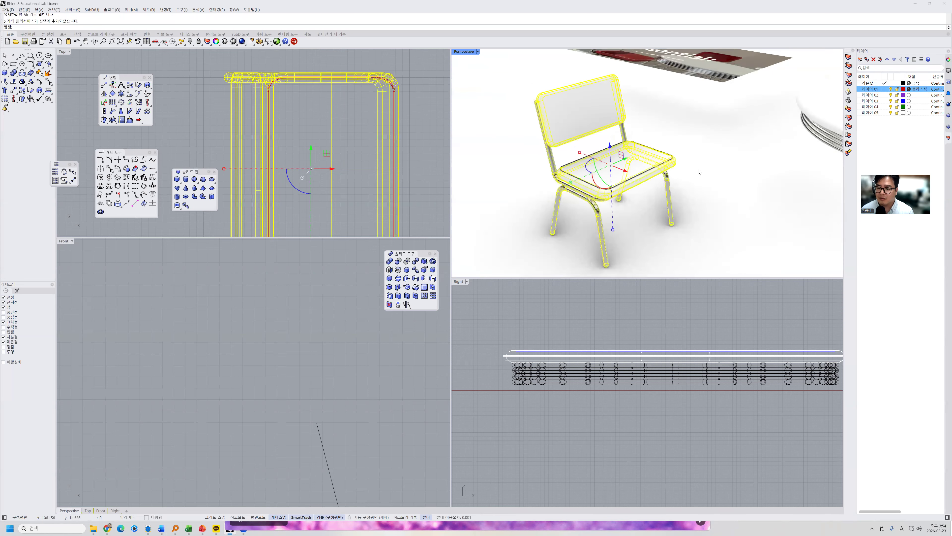
click(704, 170)
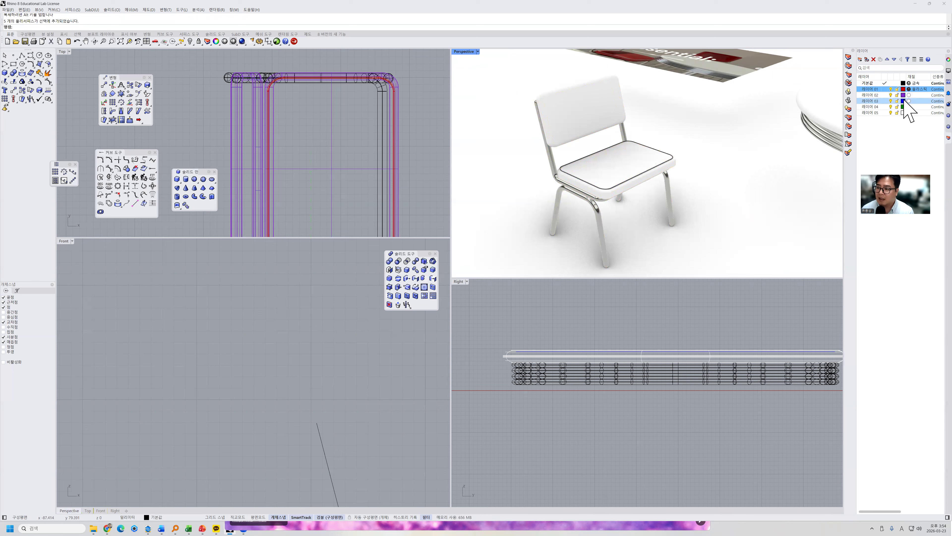
Step: Assign a plastic (플라스틱) material to layer 레이어 02, the chair's cushions, and set its color to the muted red #BF3F3F
click(891, 95)
click(891, 95)
click(892, 96)
click(891, 95)
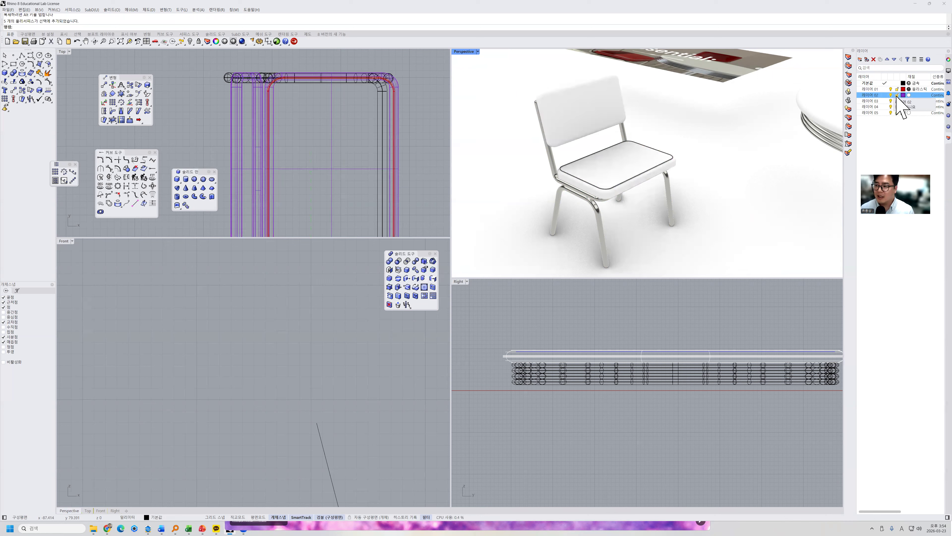
click(909, 95)
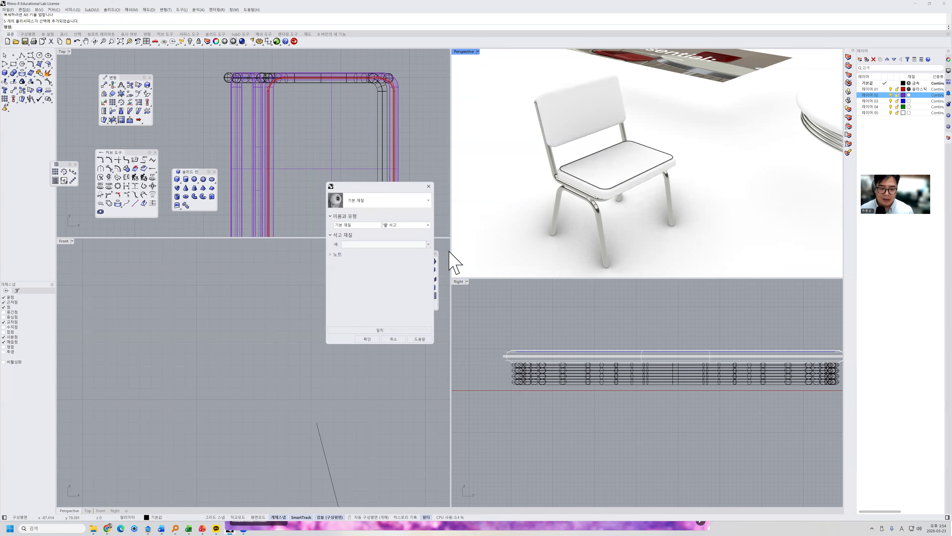
click(399, 226)
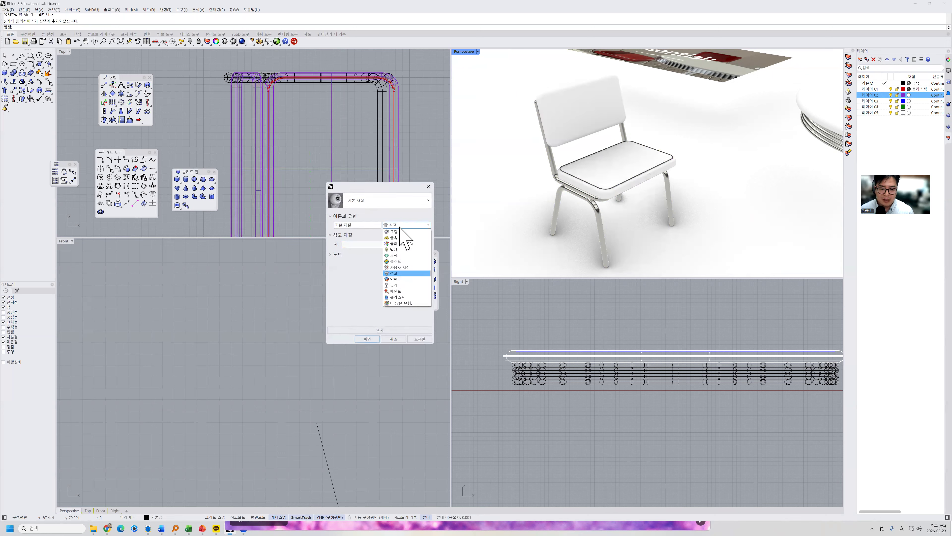
click(406, 296)
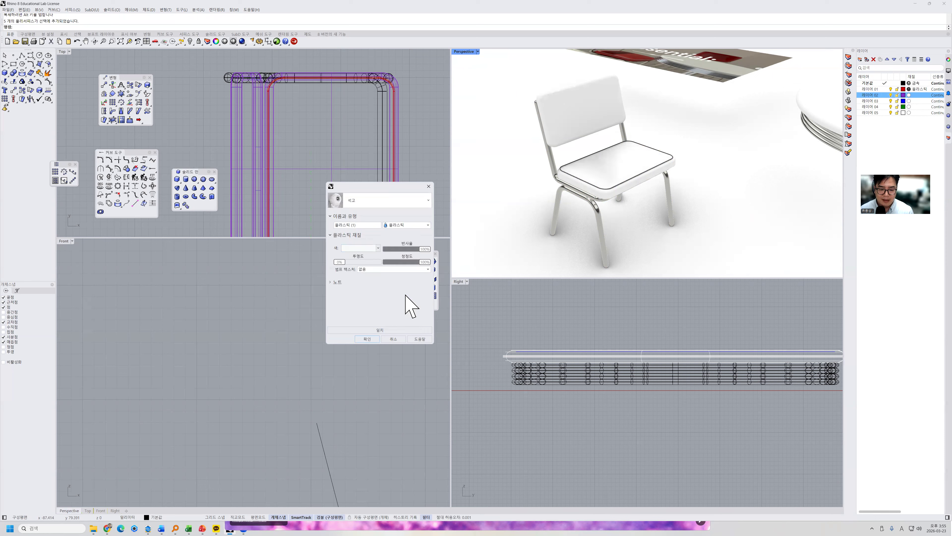
click(360, 247)
click(396, 230)
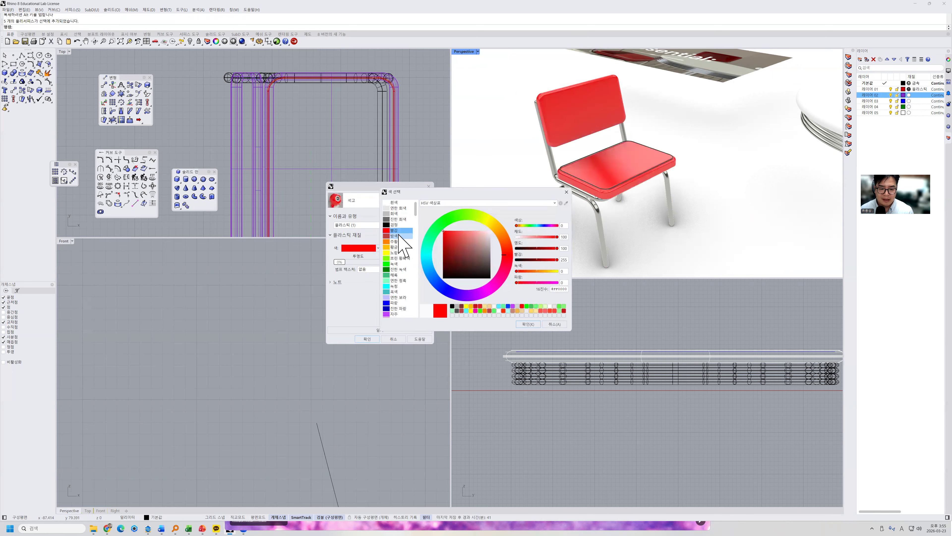
click(396, 236)
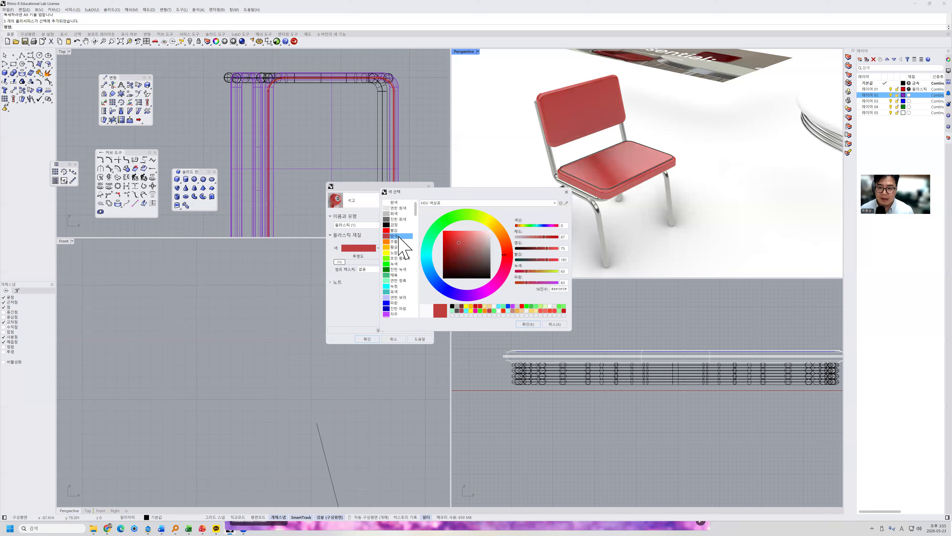
click(527, 324)
Step: Give the red plastic material a leather (가죽) bump texture with its scale set to small (작게) and accept the material
click(389, 269)
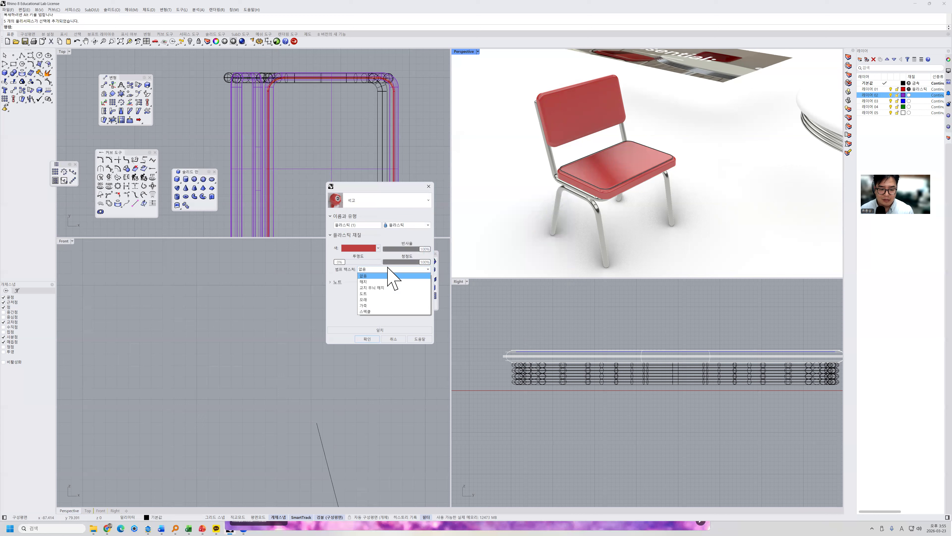
click(392, 306)
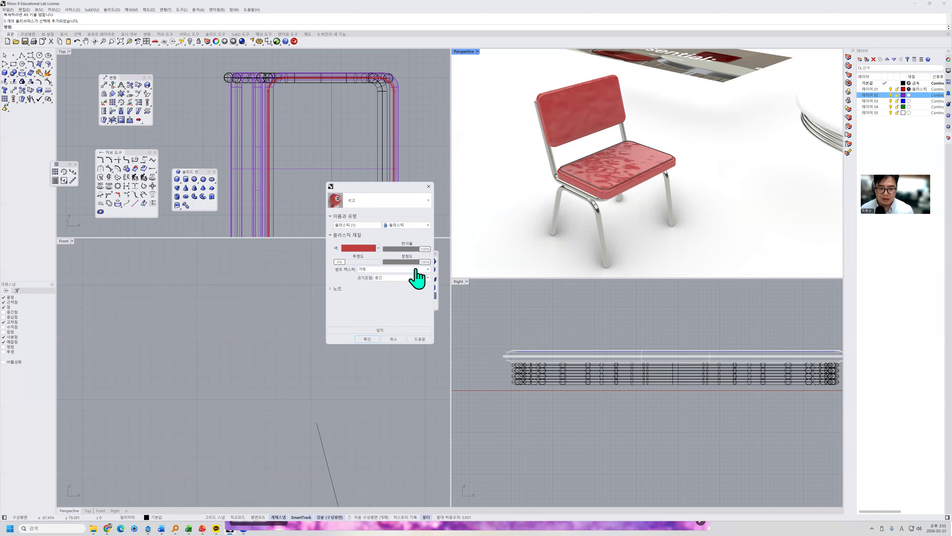
click(405, 278)
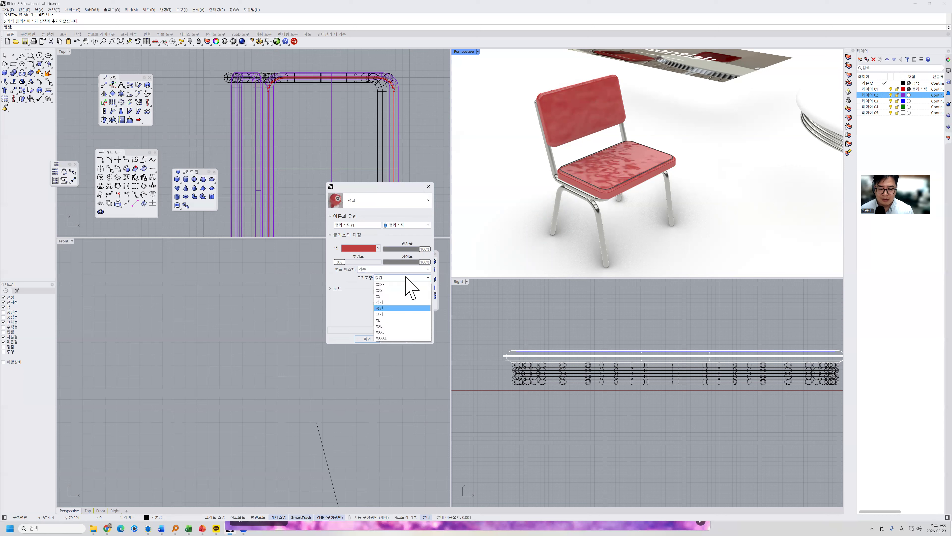
click(405, 302)
click(404, 280)
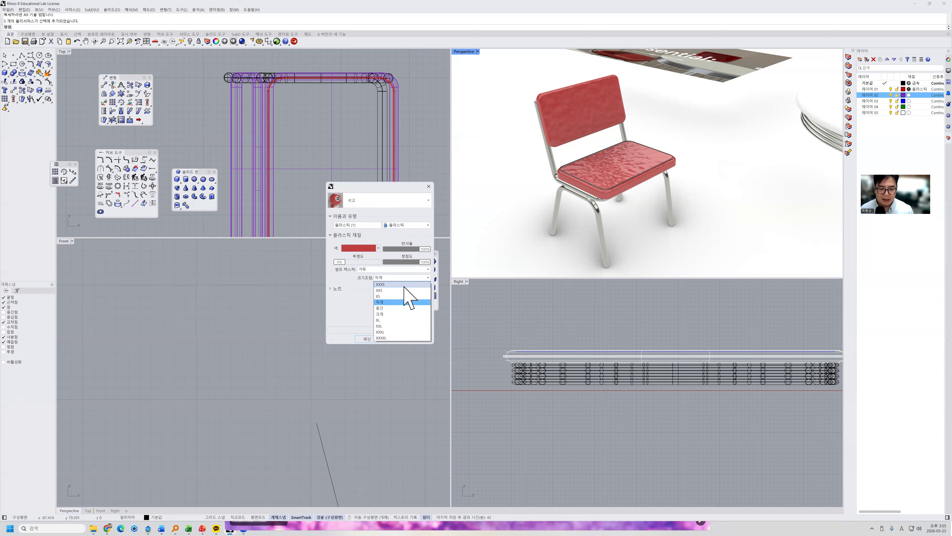
click(404, 295)
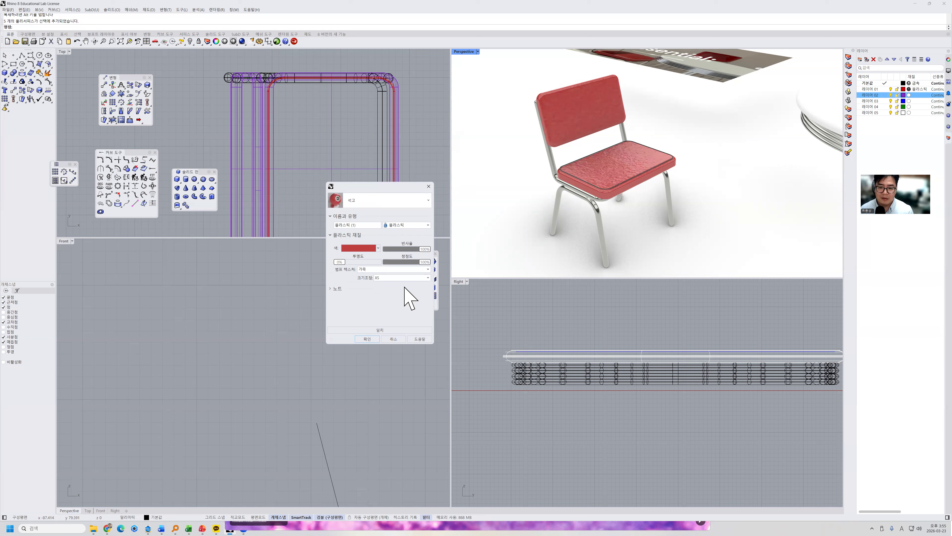
click(405, 279)
click(408, 315)
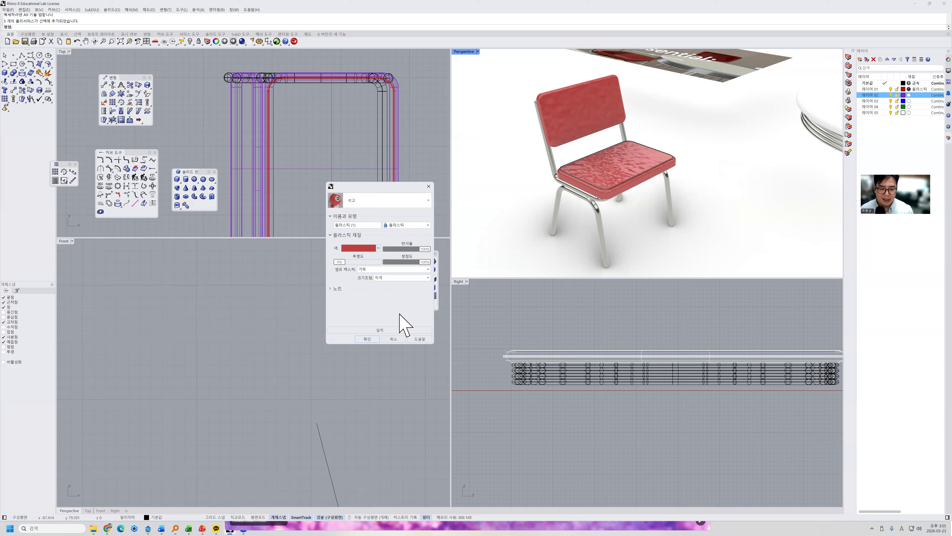
click(367, 339)
Step: Change the plastic material color of layer 레이어 01, the seat piping, to white and clear the selection
right_drag(663, 219, 699, 199)
scroll(655, 177, up, 2)
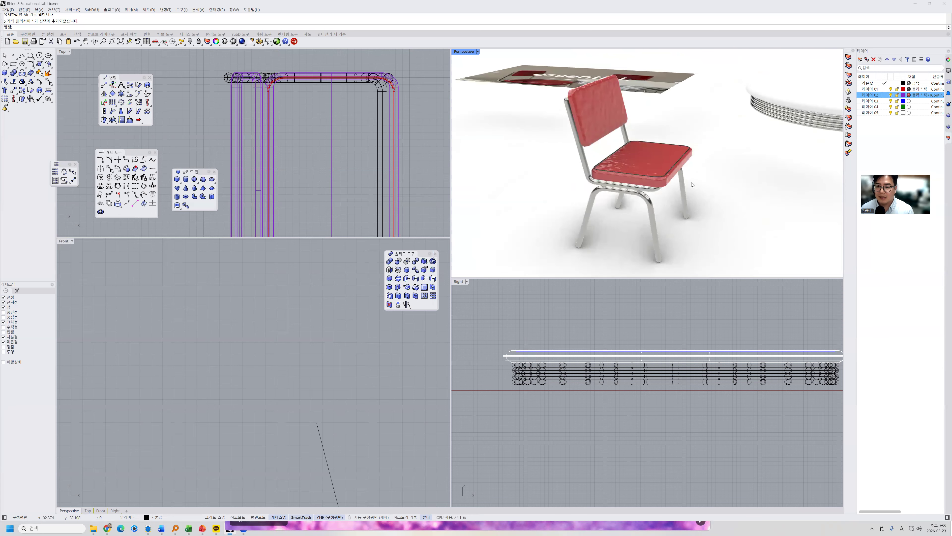
click(647, 179)
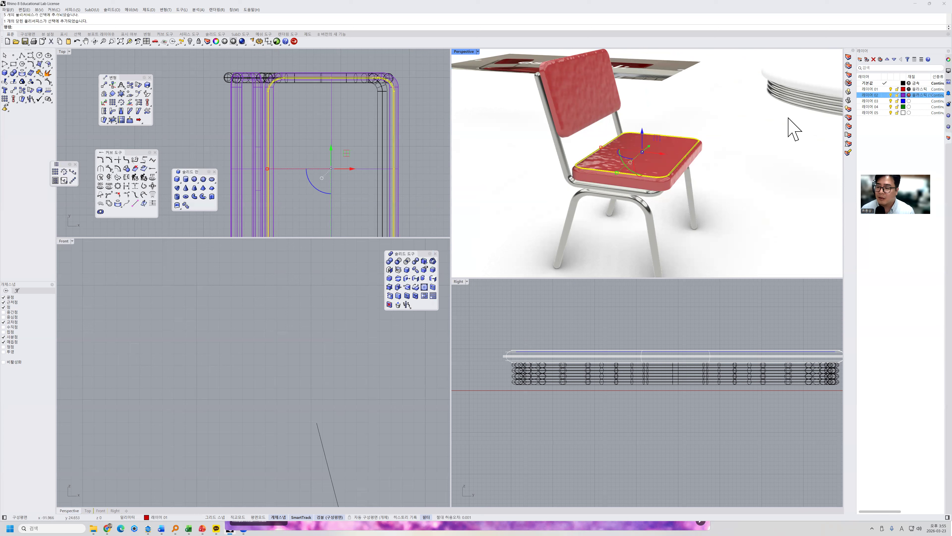
click(910, 88)
click(911, 89)
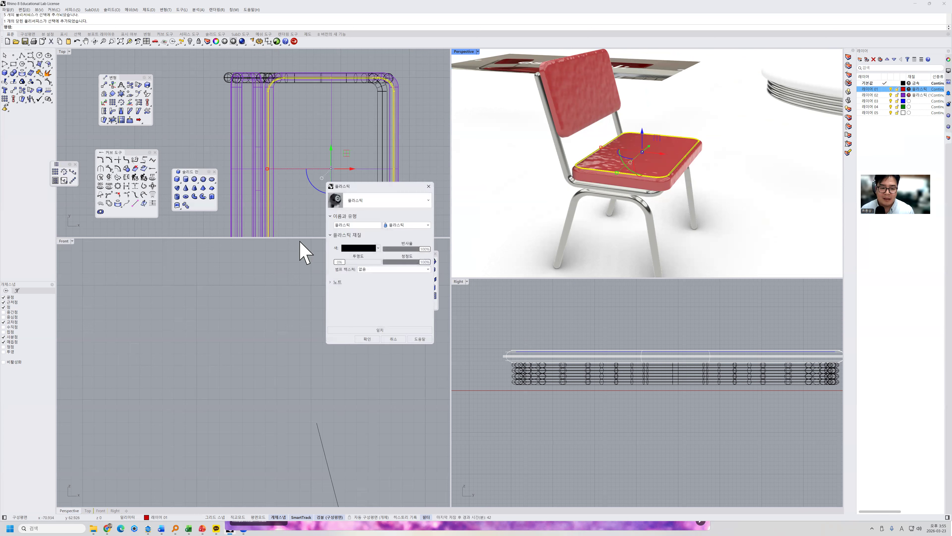
click(369, 249)
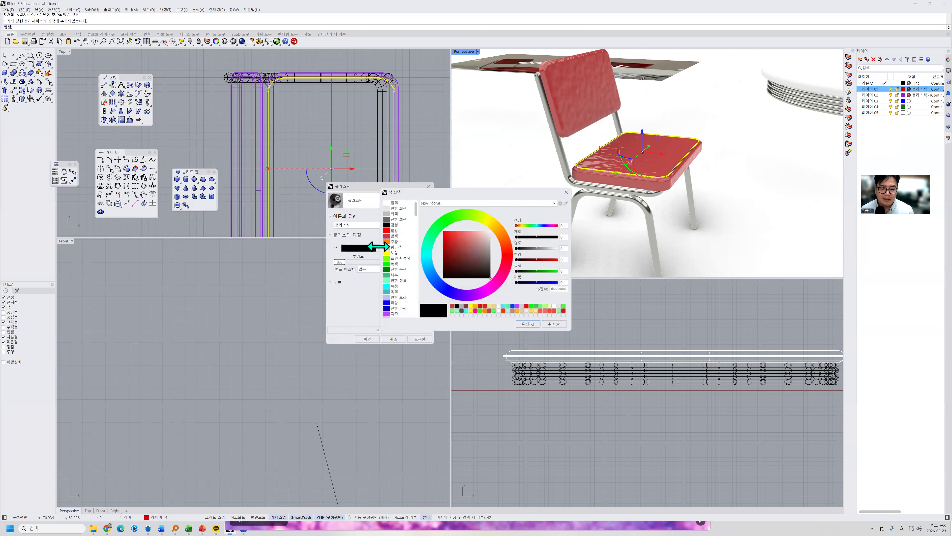
click(395, 203)
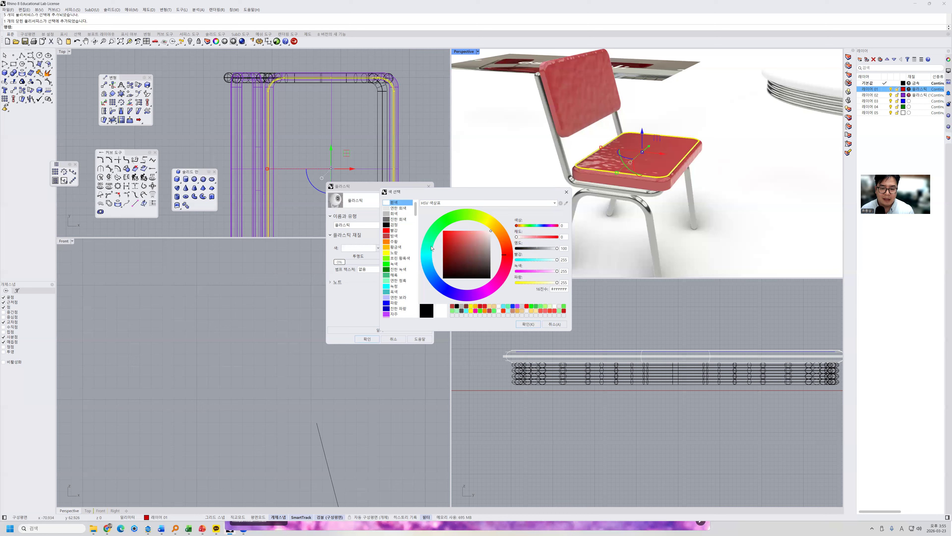
click(528, 323)
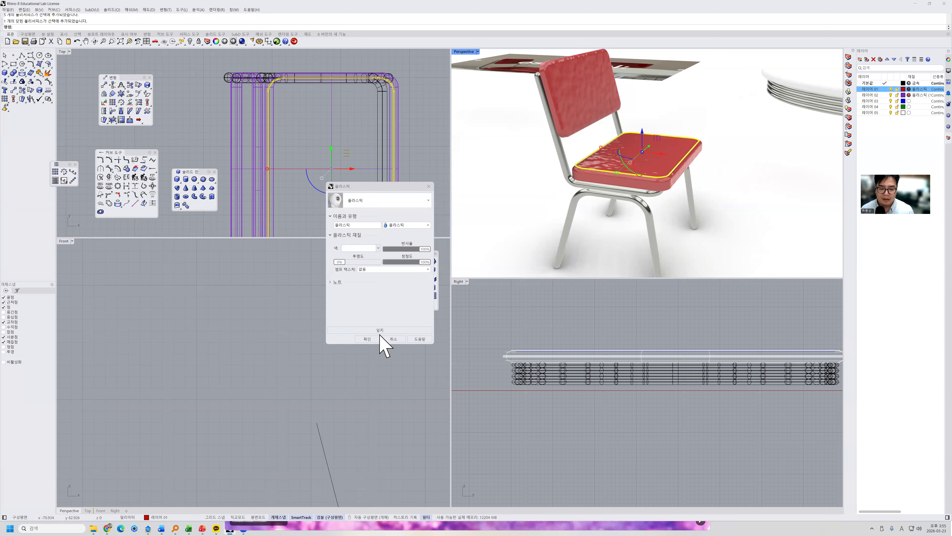
key(Return)
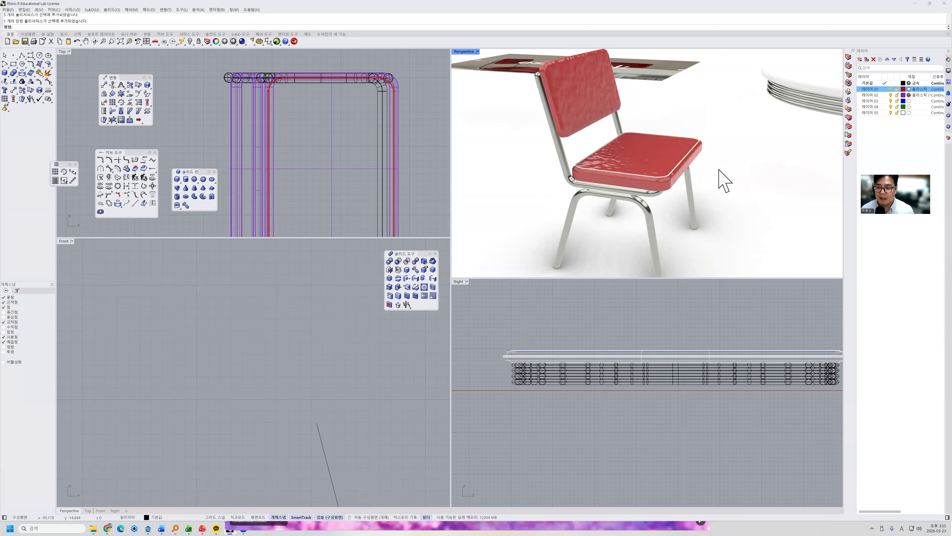
Step: Fine-tune the piping loop's height at the seat cushion's upper edge in the Front view, lowering then slightly raising it, and clear the selection
click(631, 175)
click(654, 189)
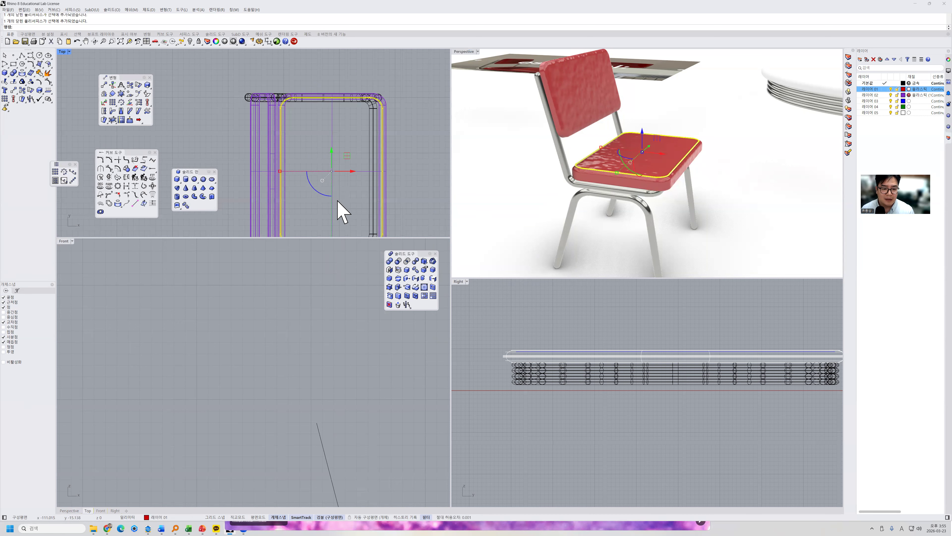
scroll(340, 212, down, 5)
scroll(272, 373, down, 5)
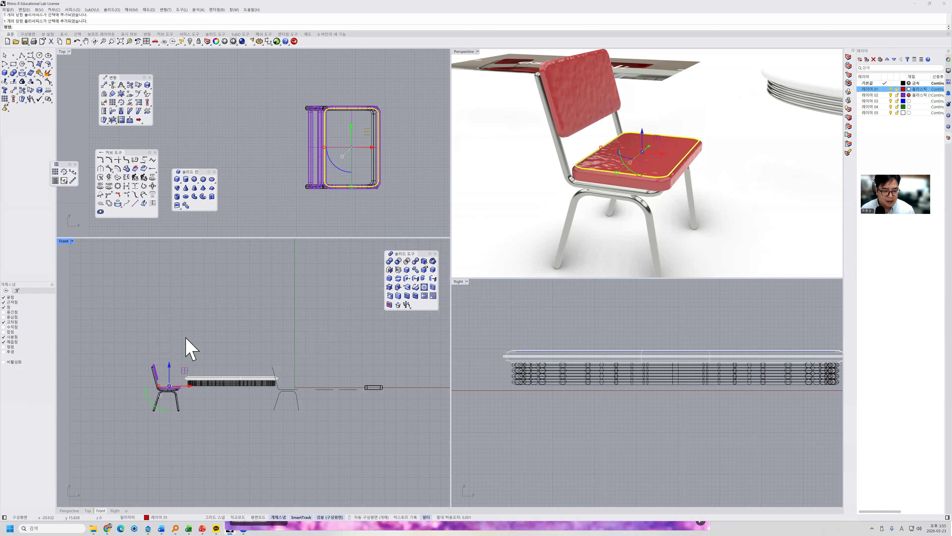
scroll(243, 357, up, 6)
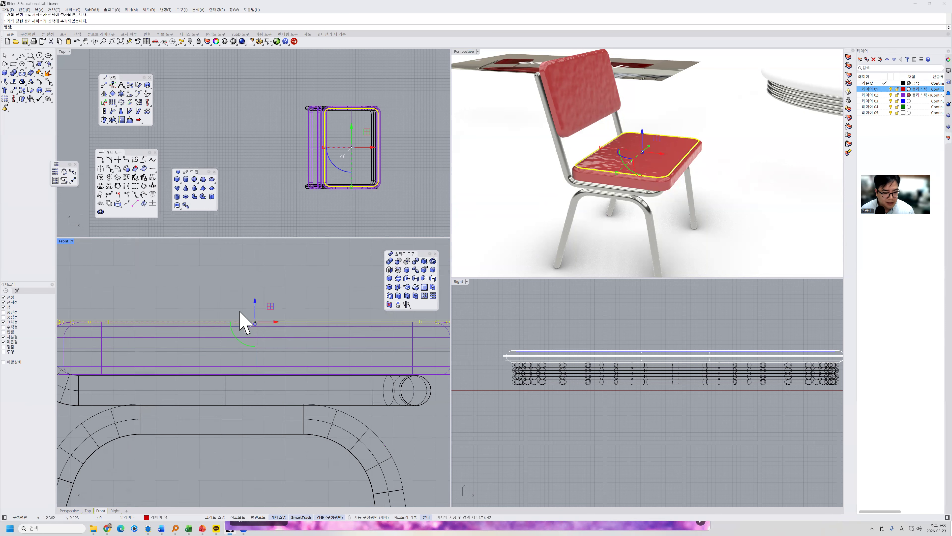
drag(254, 296, 256, 309)
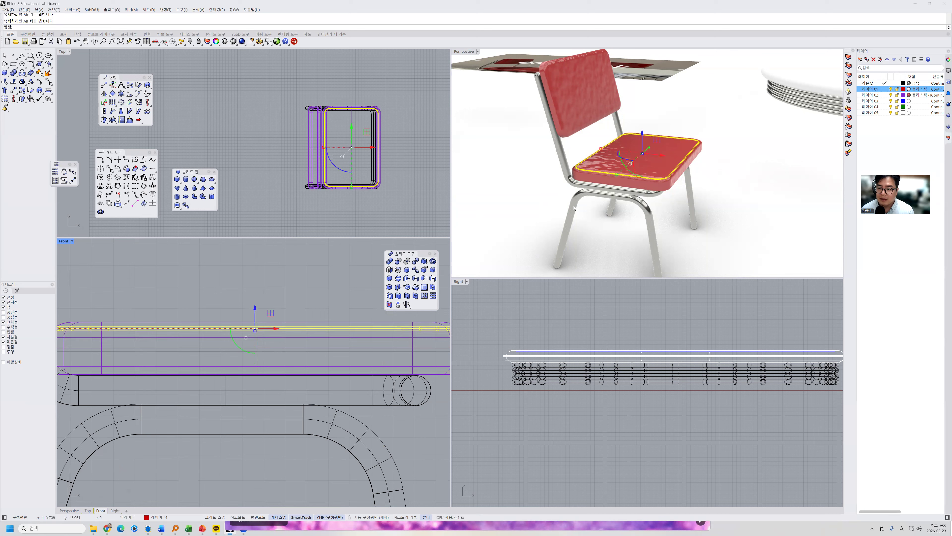
click(707, 113)
click(306, 335)
click(306, 329)
drag(255, 315, 257, 303)
click(515, 235)
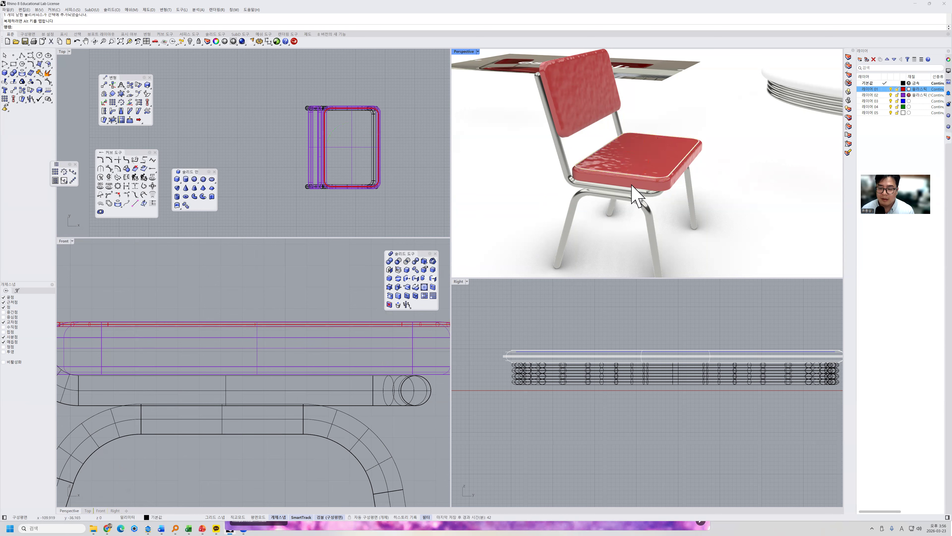
Step: Assign a light gray (#E6E6E6) plastic (플라스틱) material to the round tabletop's layer 레이어 05 and clear the selection
scroll(632, 185, down, 6)
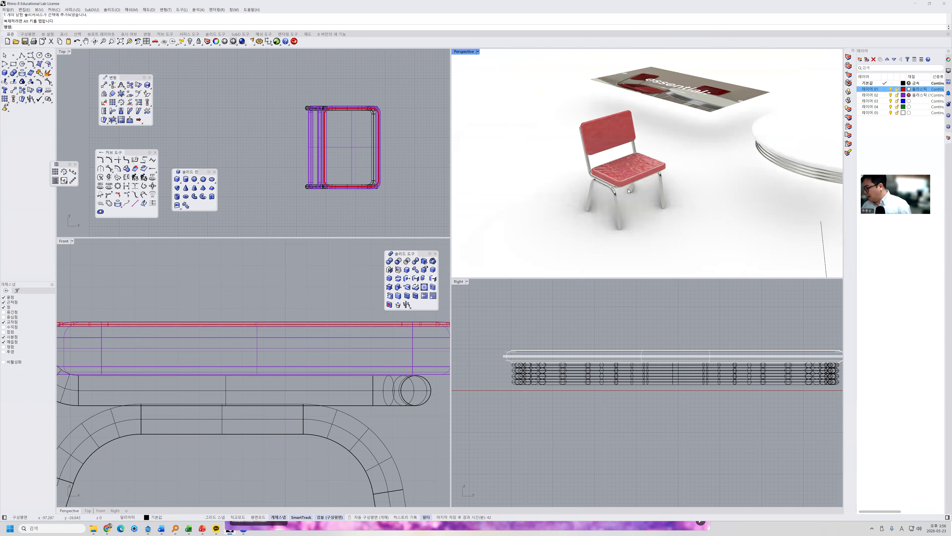
right_drag(628, 191, 790, 144)
click(791, 144)
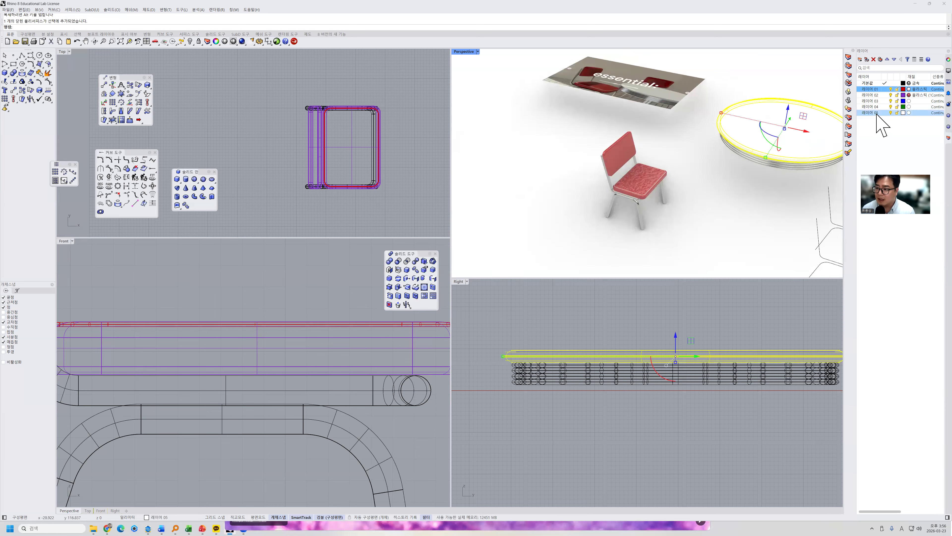
click(908, 113)
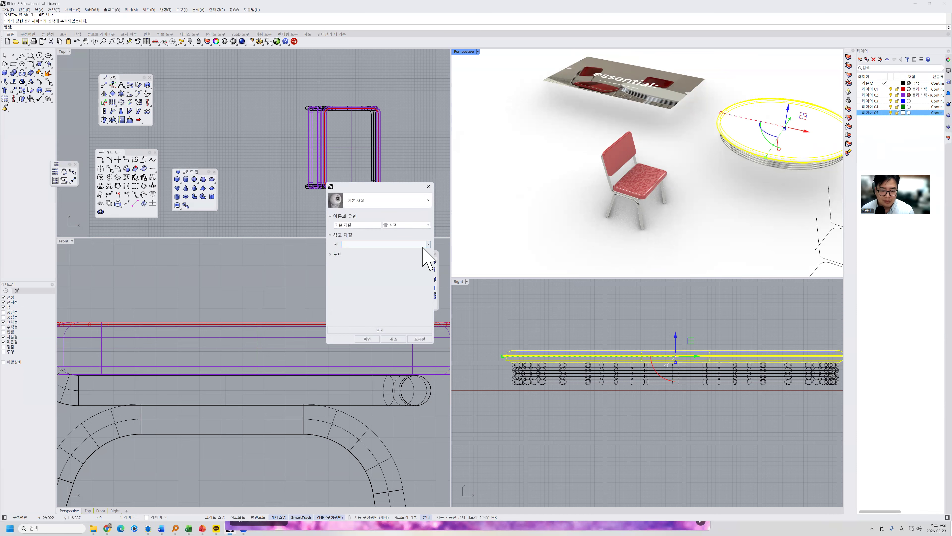
click(394, 225)
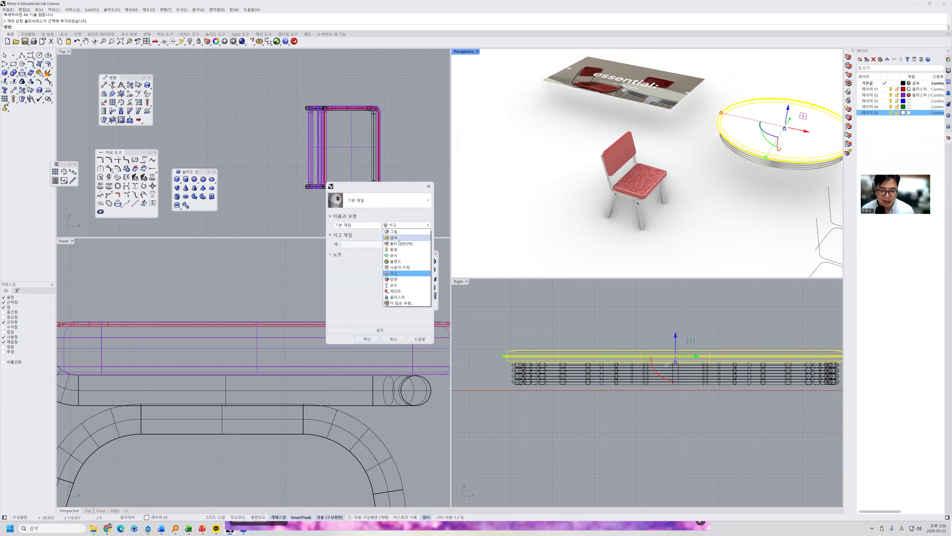
click(398, 297)
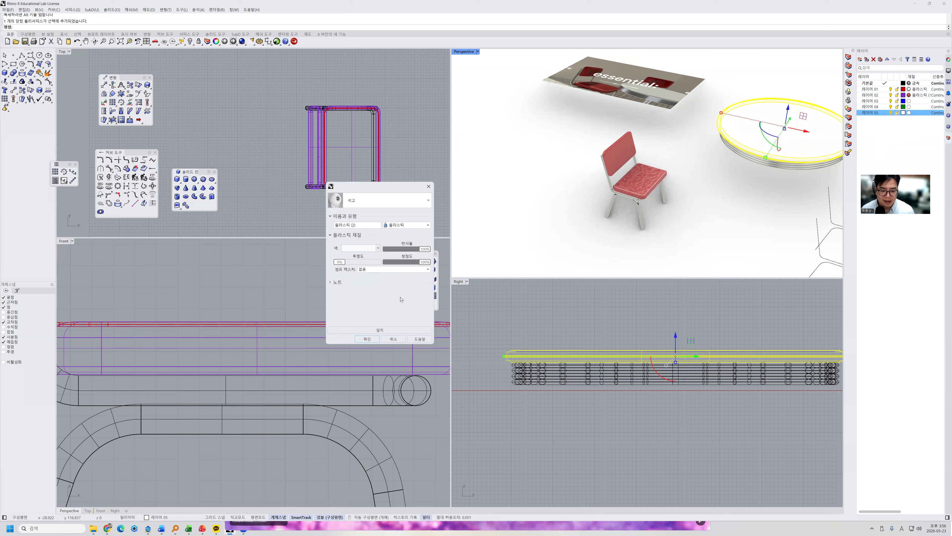
click(370, 250)
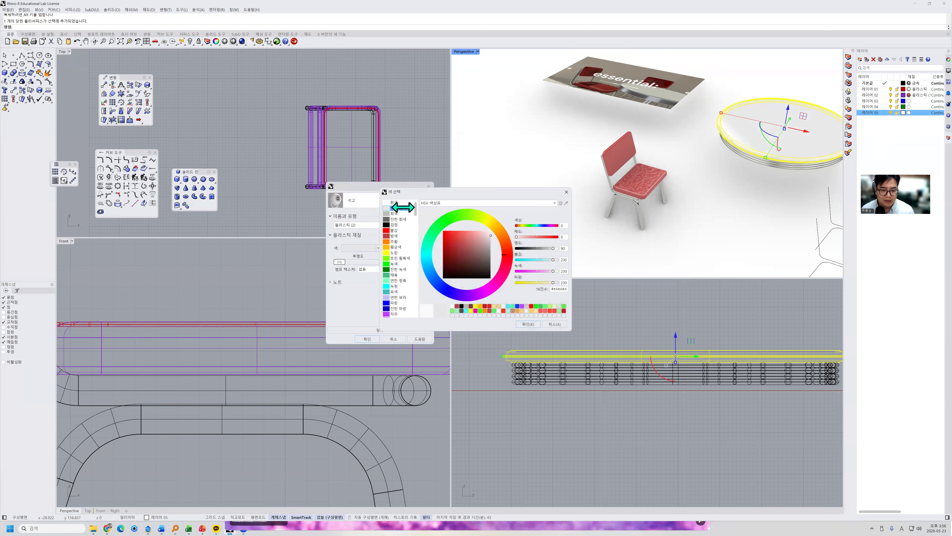
click(528, 324)
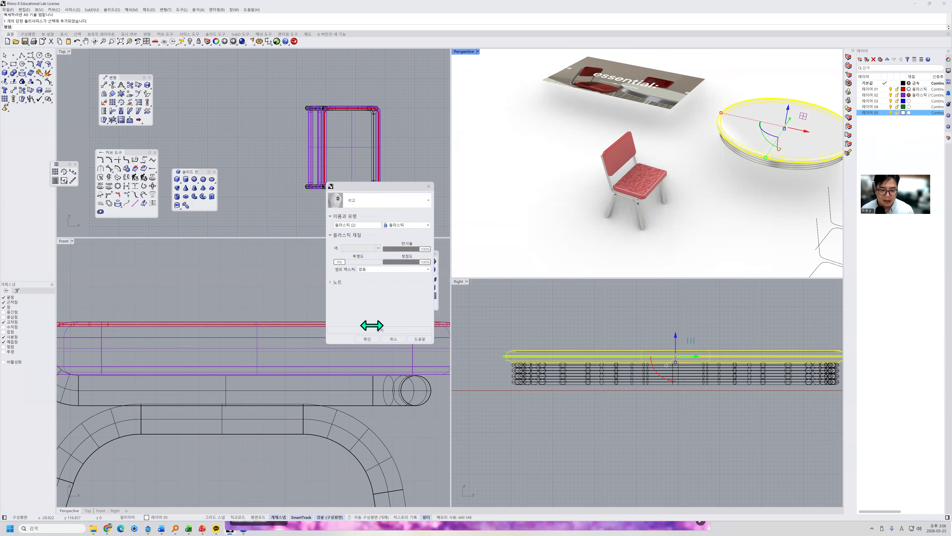
click(367, 339)
click(738, 200)
Step: Draw a solid cylinder column about 5 mm in radius and 51 mm long, centered under the round tabletop and extending downward
right_drag(737, 200, 652, 210)
scroll(417, 195, down, 5)
right_drag(416, 195, 310, 232)
right_drag(375, 124, 391, 200)
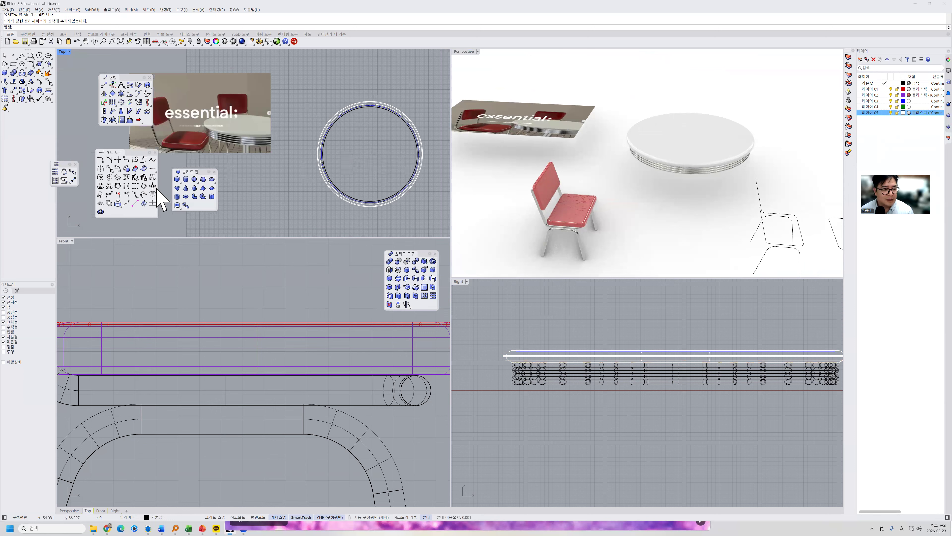
click(186, 179)
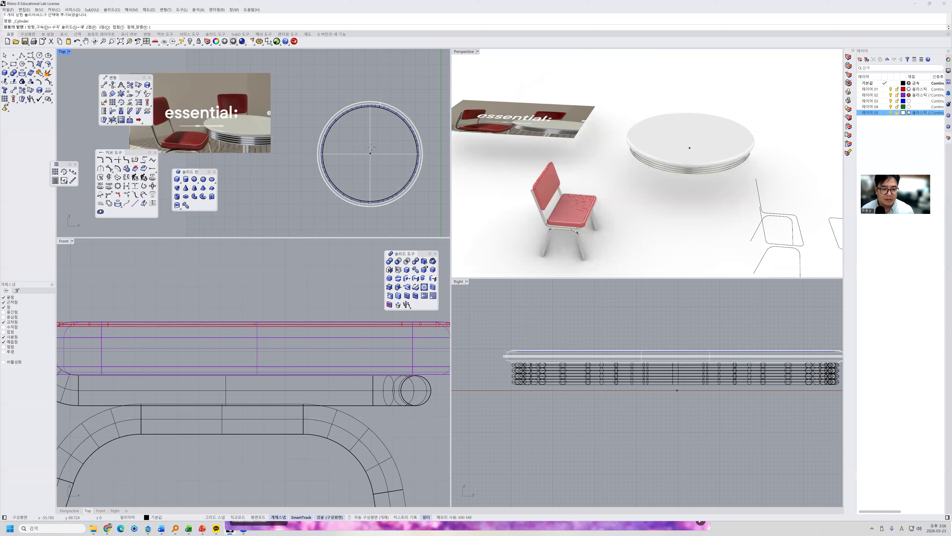
click(372, 148)
key(Return)
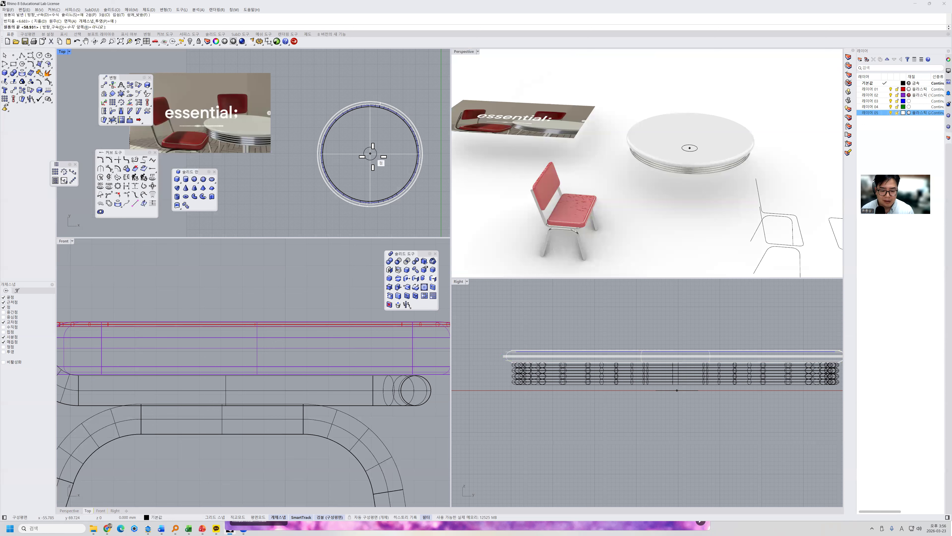
scroll(362, 379, down, 10)
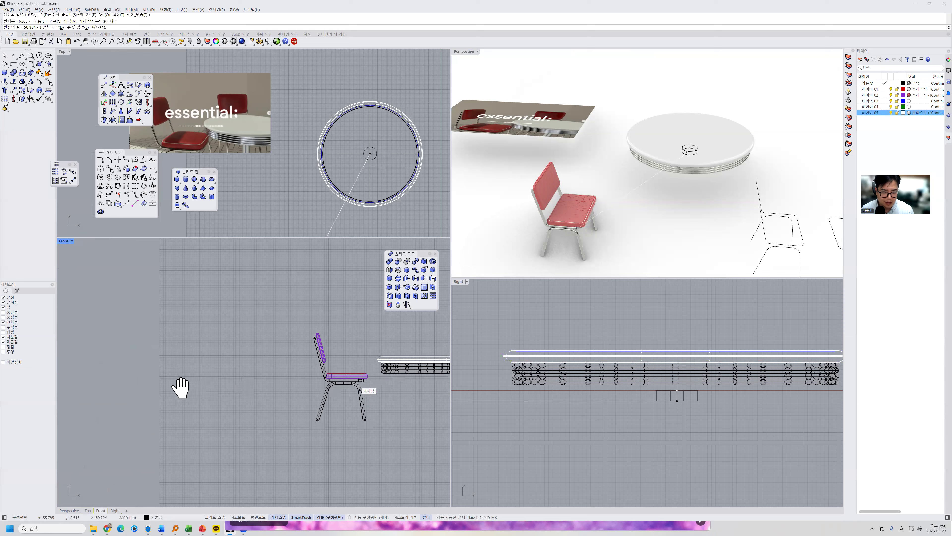
right_drag(405, 389, 181, 387)
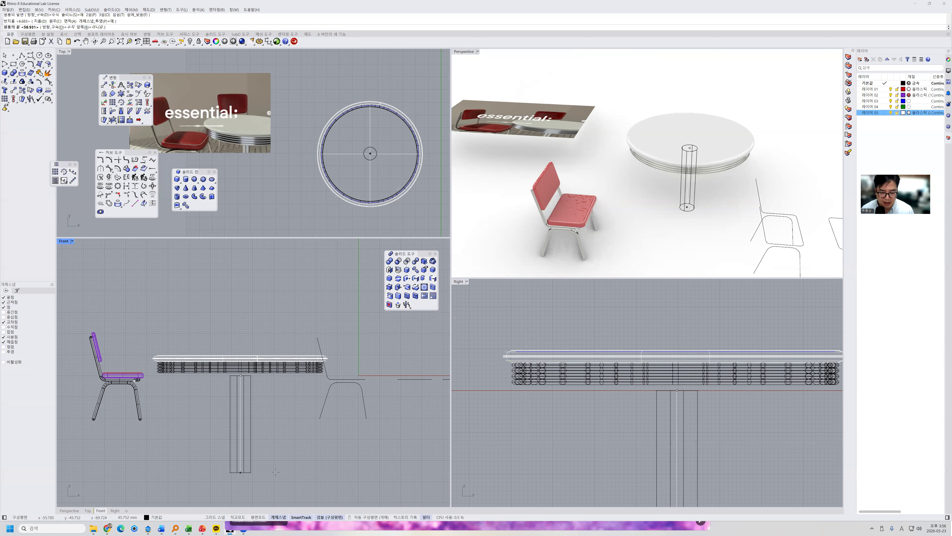
click(277, 486)
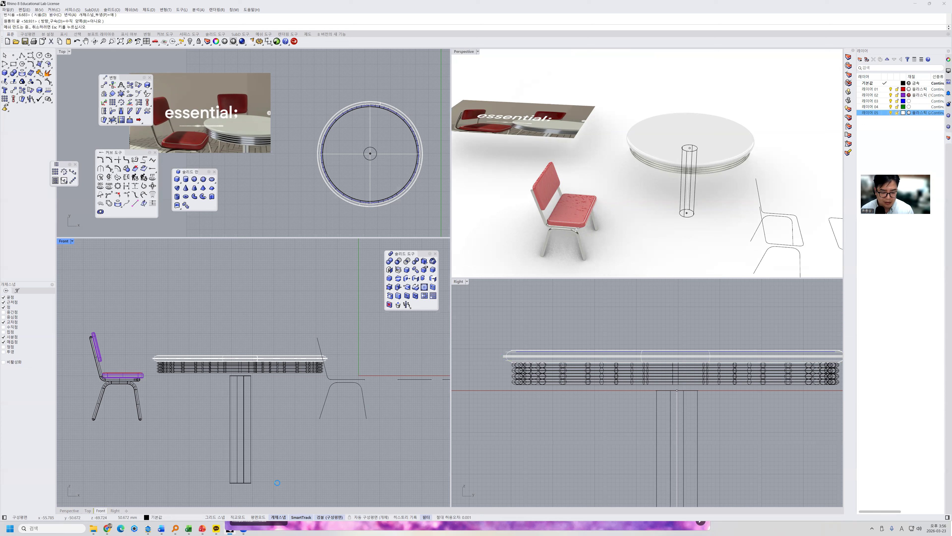
Step: Raise the column until its upper end sits inside the tabletop, and scale it down uniformly for a slimmer post
click(249, 442)
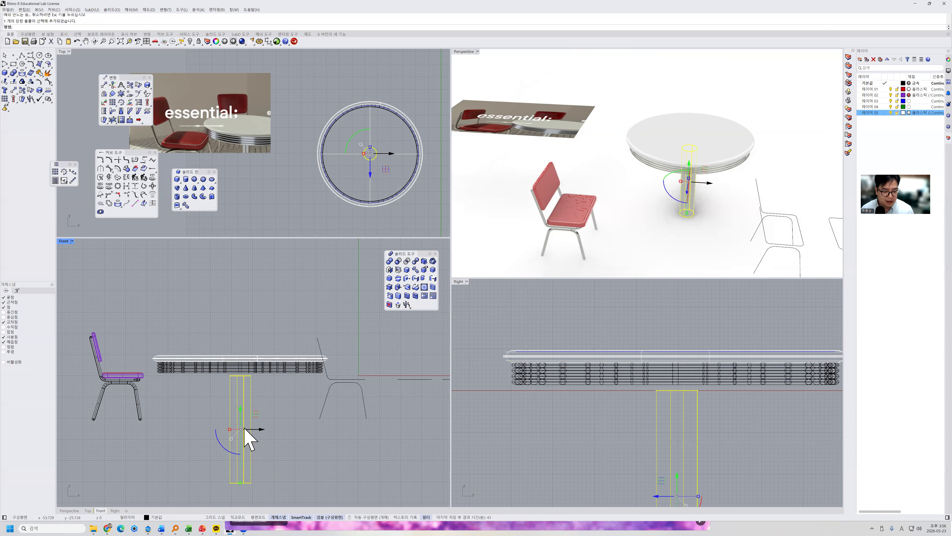
mouse_move(240, 412)
mouse_down()
mouse_move(240, 395)
mouse_move(239, 422)
mouse_up()
right_drag(686, 228, 457, 159)
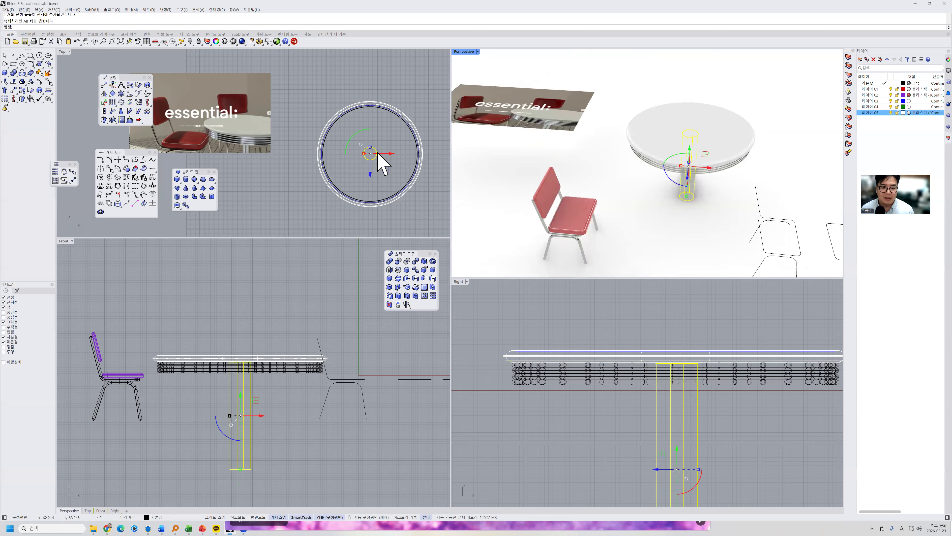
scroll(366, 158, up, 2)
scroll(366, 156, up, 5)
drag(368, 106, 369, 139)
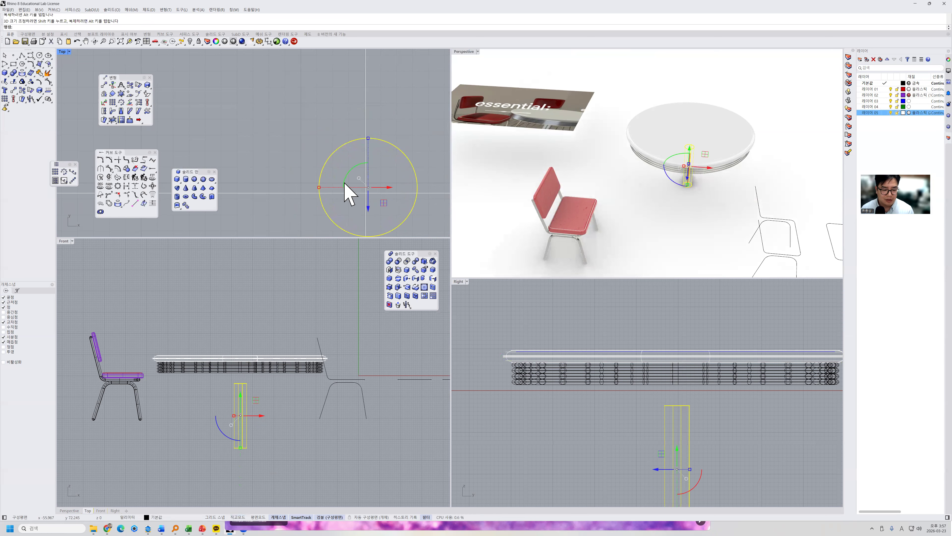
Step: Adjust the column's length and height in the Front view so it runs from the tabletop to the chair's foot level
right_drag(250, 410, 275, 403)
drag(275, 390, 275, 411)
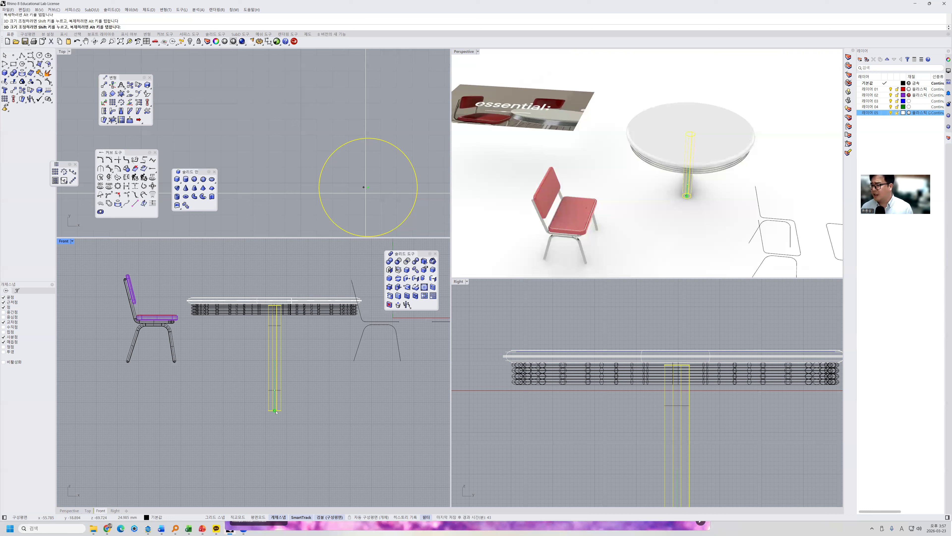
drag(276, 412, 277, 310)
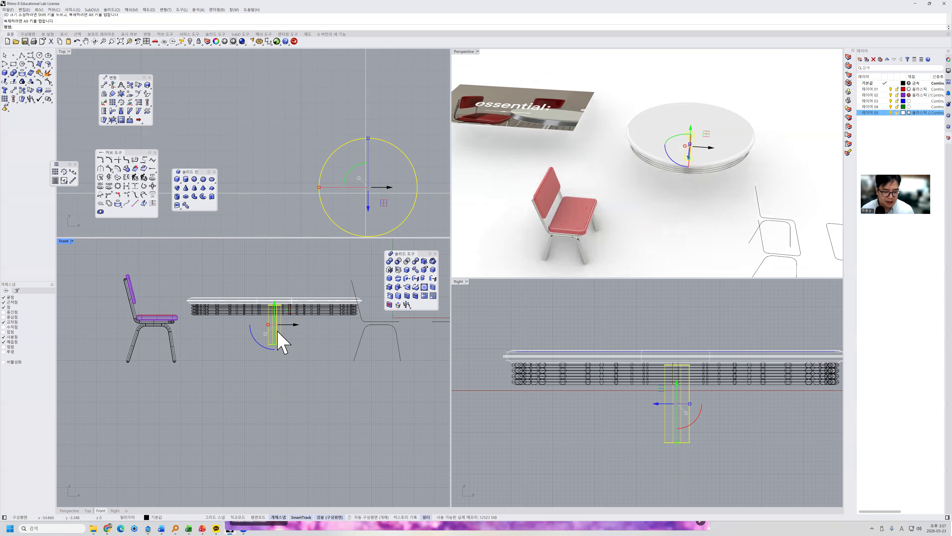
drag(275, 345, 277, 355)
drag(274, 309, 277, 324)
key(Escape)
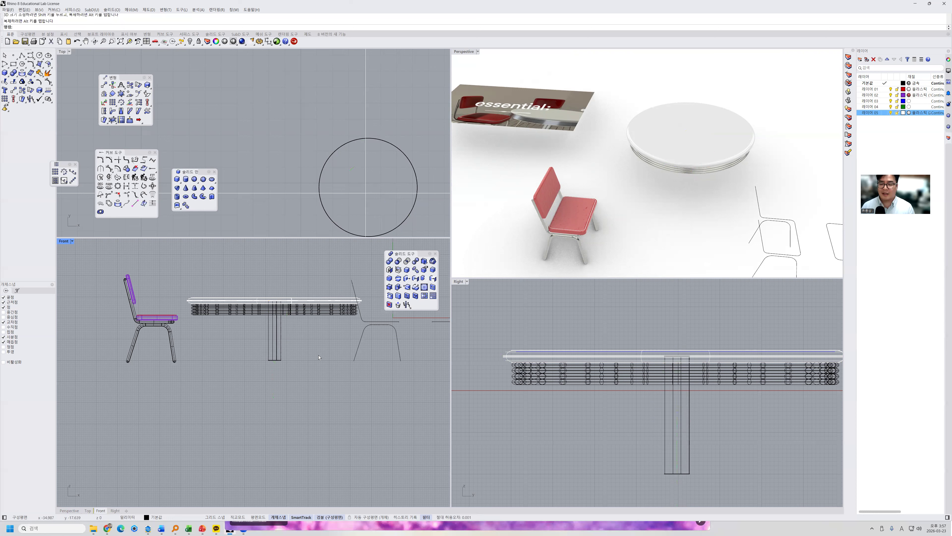
Step: Raise the whole table, with tabletop, rings and column, above the chair seat in the Front view and clear the selection
click(697, 189)
right_drag(697, 189, 709, 167)
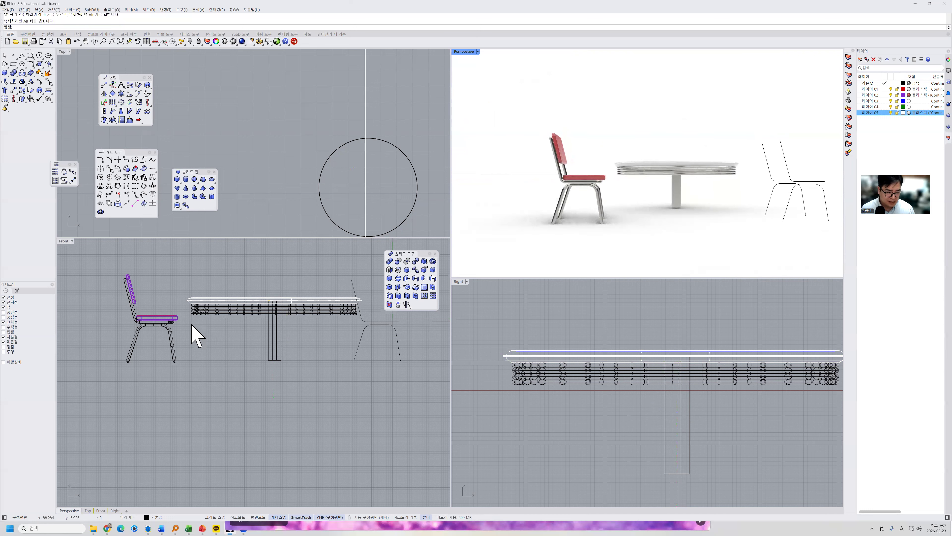
drag(285, 344, 226, 267)
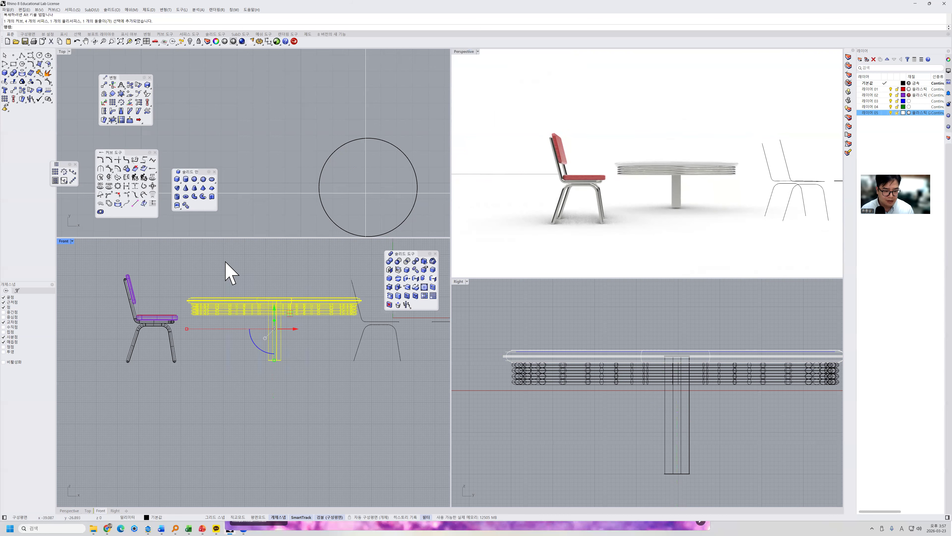
drag(273, 308, 275, 289)
key(Escape)
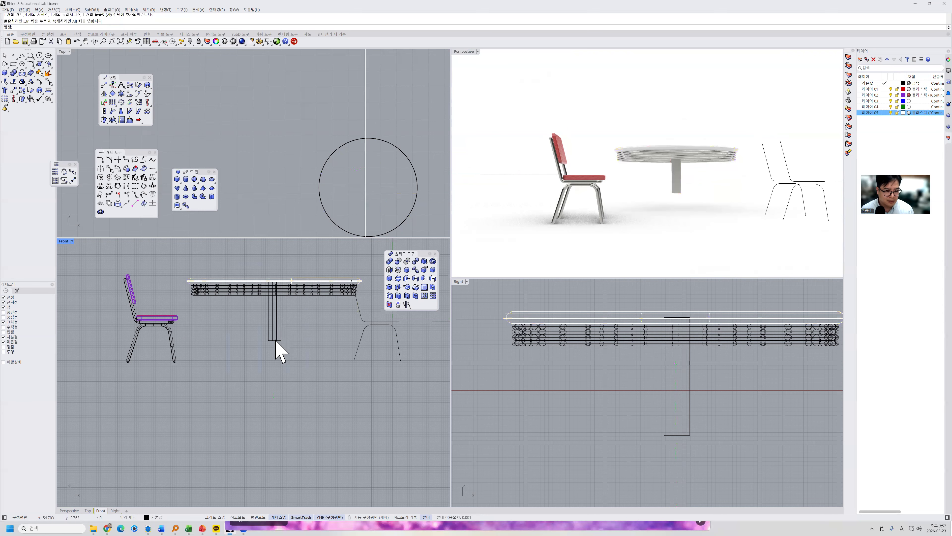
Step: Lengthen the column and lower it so its foot lines up with the chair's feet and its upper end stays in the tabletop
click(278, 342)
right_drag(681, 188, 683, 233)
click(814, 91)
click(676, 112)
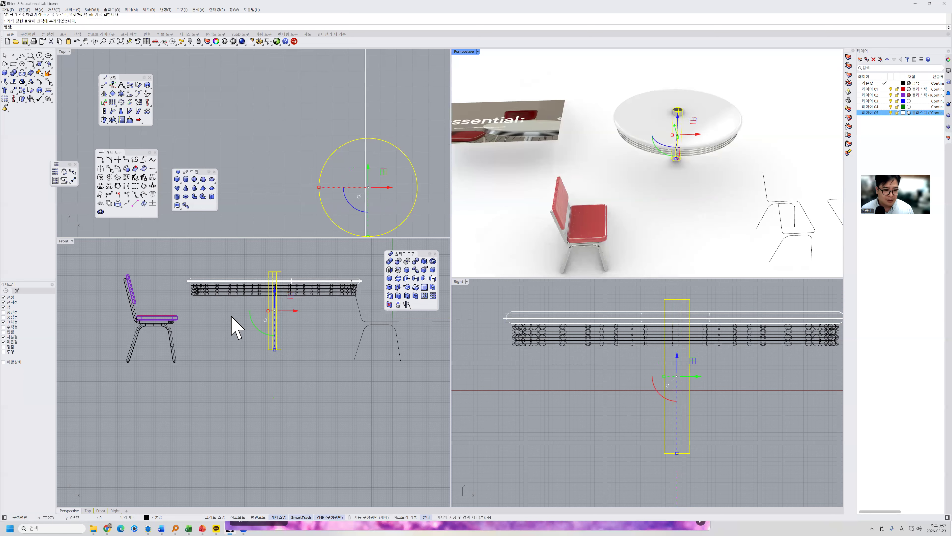
drag(276, 291, 276, 302)
right_click(277, 304)
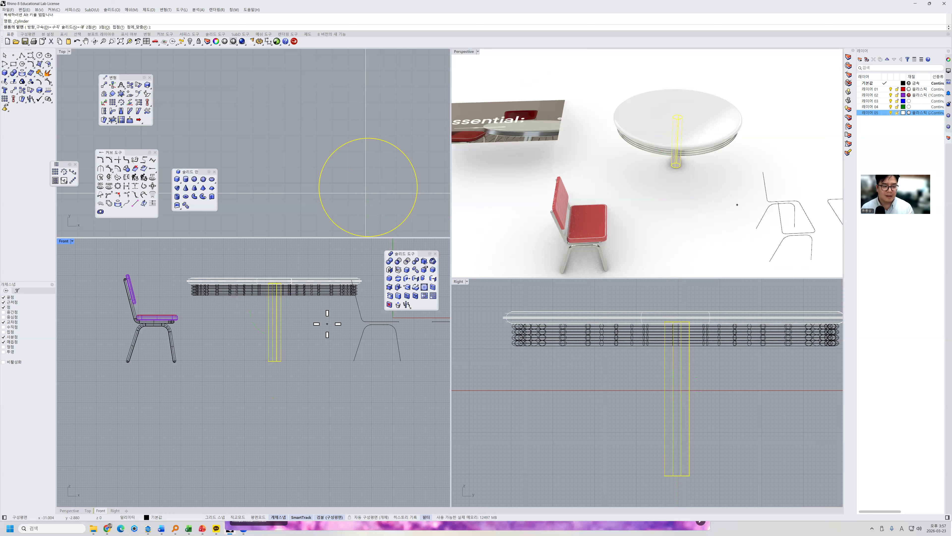
key(Escape)
key(Escape)
right_drag(656, 204, 659, 160)
right_drag(688, 198, 718, 156)
click(718, 152)
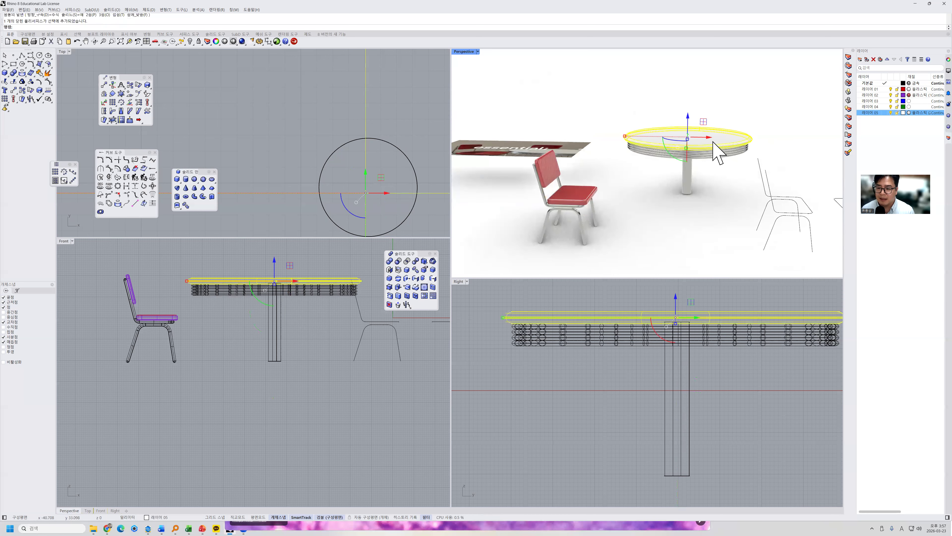
click(718, 182)
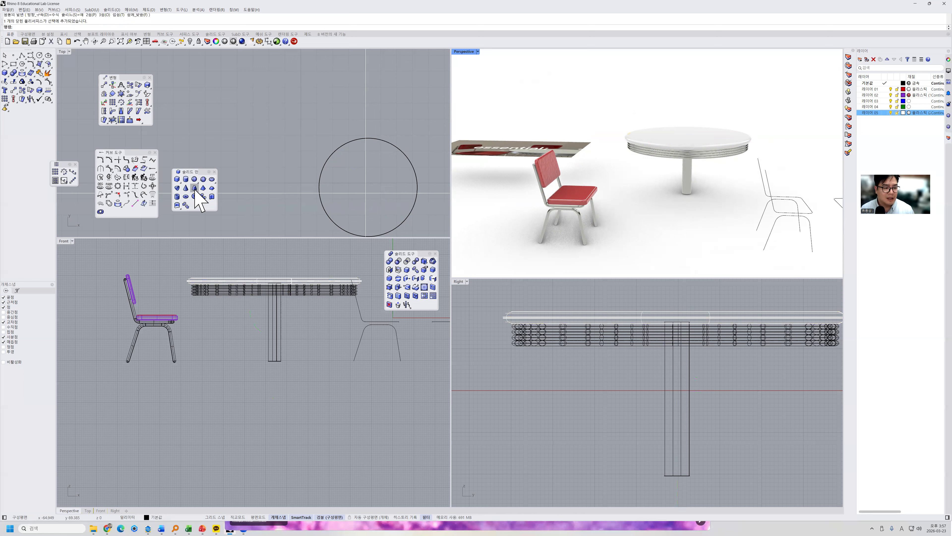
Step: Draw a flat solid cylinder as a wide base disc, centered on the column in the Top view
click(185, 180)
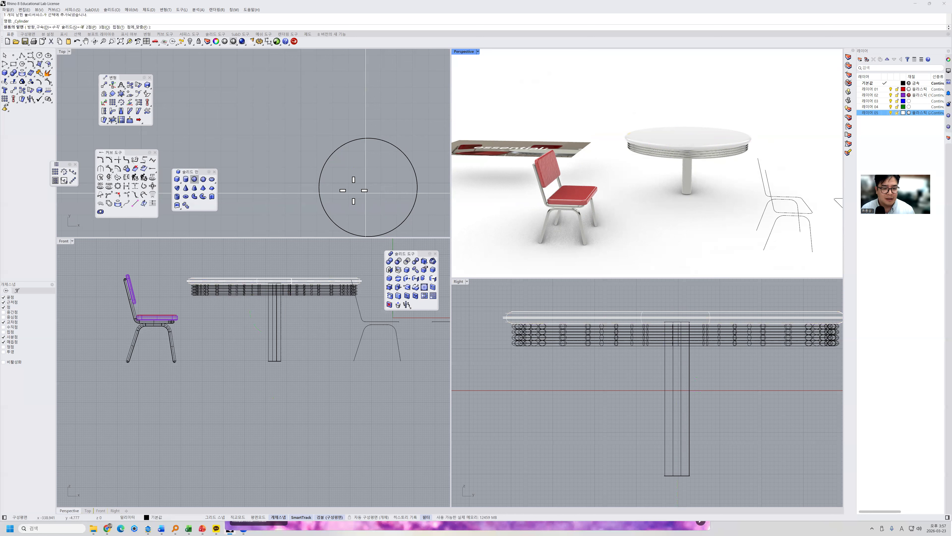
scroll(376, 184, up, 5)
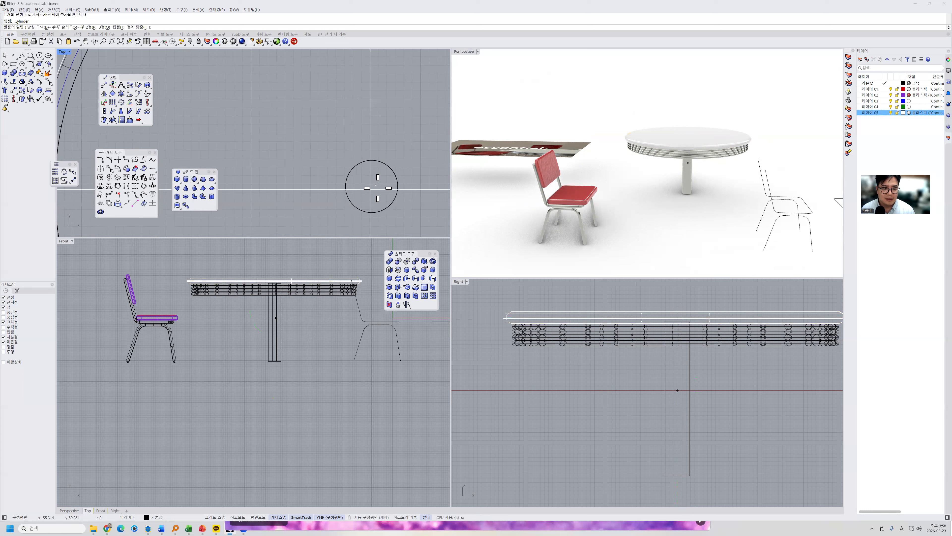
scroll(376, 187, down, 3)
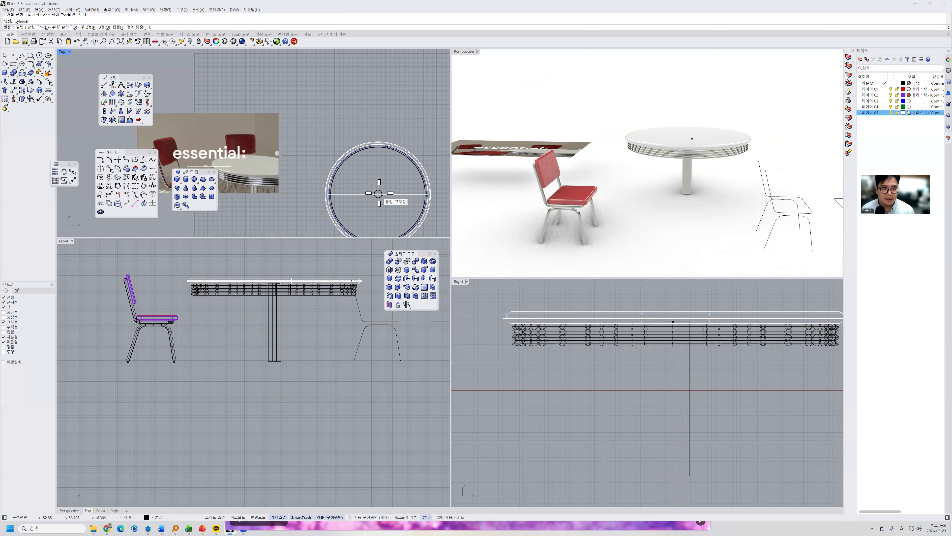
scroll(378, 194, up, 3)
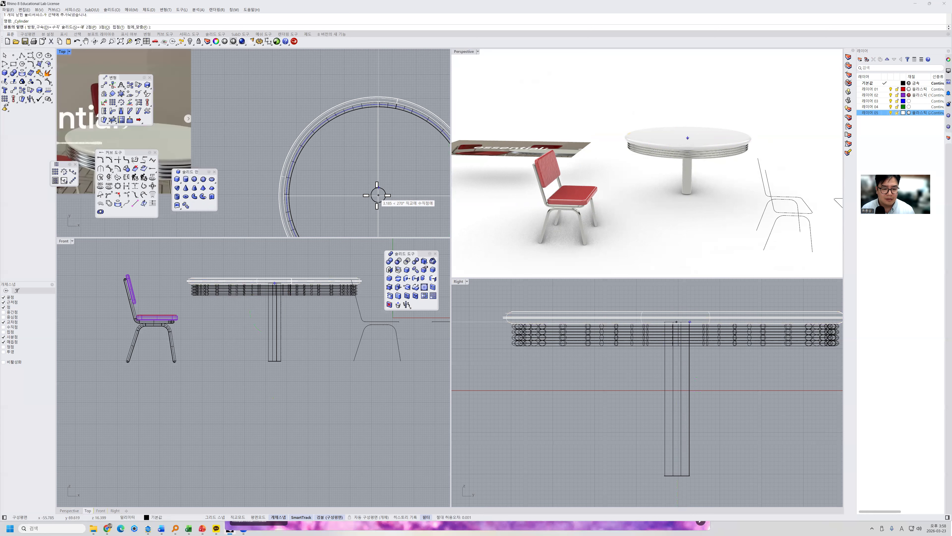
click(378, 195)
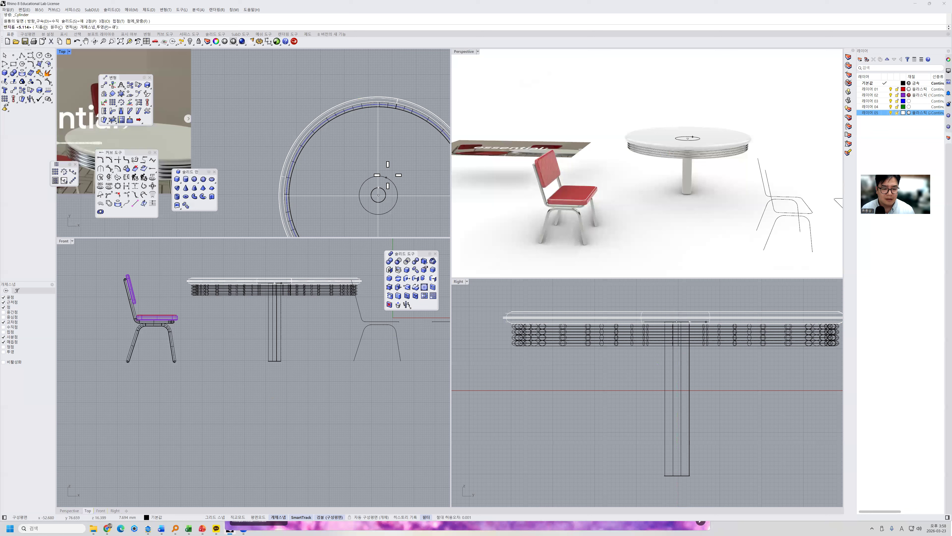
click(400, 161)
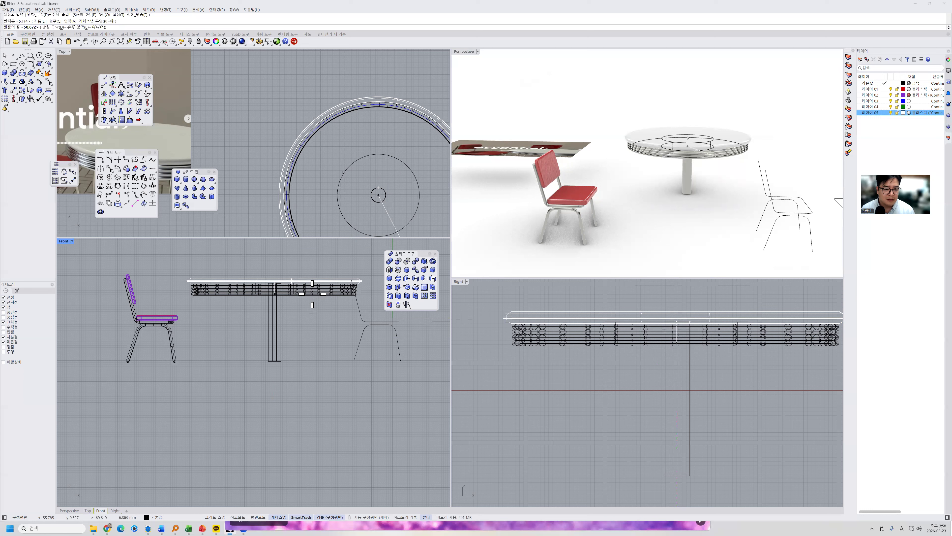
click(305, 268)
Step: Move the base disc down to the column's foot in the Front view and adjust its thickness
click(309, 276)
drag(276, 266, 285, 344)
click(690, 223)
scroll(691, 204, up, 5)
click(691, 195)
drag(273, 366, 285, 340)
Step: Lower the base disc in the Front view until it is flush with the column's lower end, and clear the selection
scroll(275, 361, up, 2)
scroll(275, 361, up, 3)
scroll(324, 354, down, 3)
scroll(324, 354, down, 1)
click(328, 364)
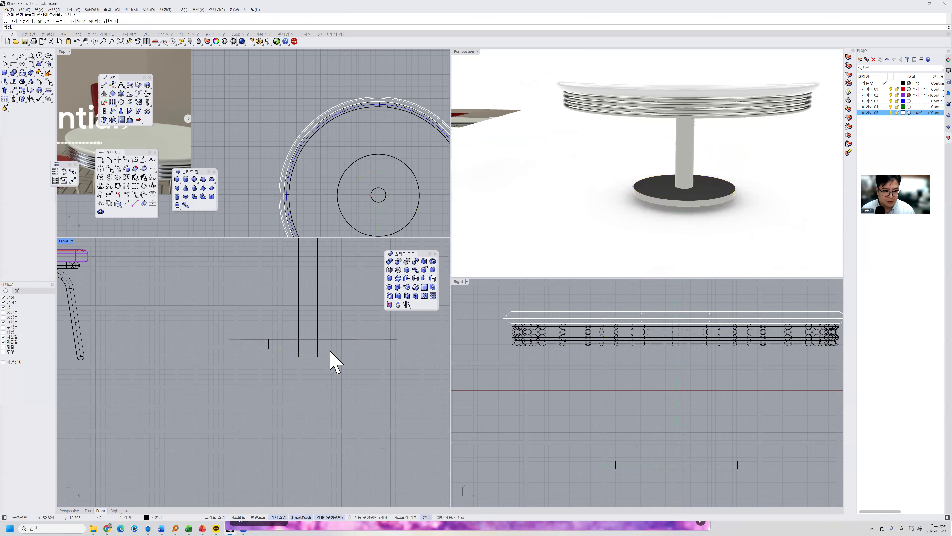
click(333, 349)
drag(313, 325, 313, 335)
click(691, 208)
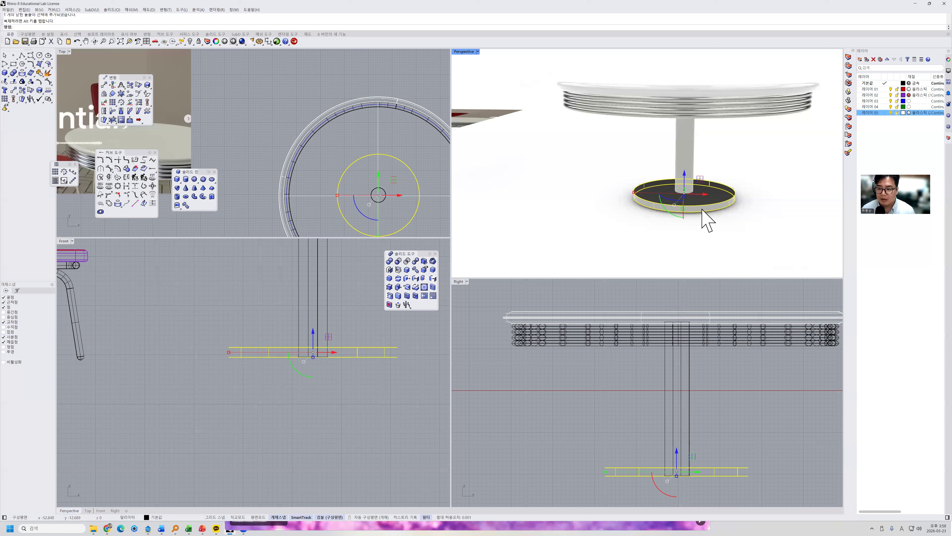
click(702, 220)
scroll(702, 220, down, 6)
right_drag(702, 221, 701, 219)
scroll(701, 209, up, 7)
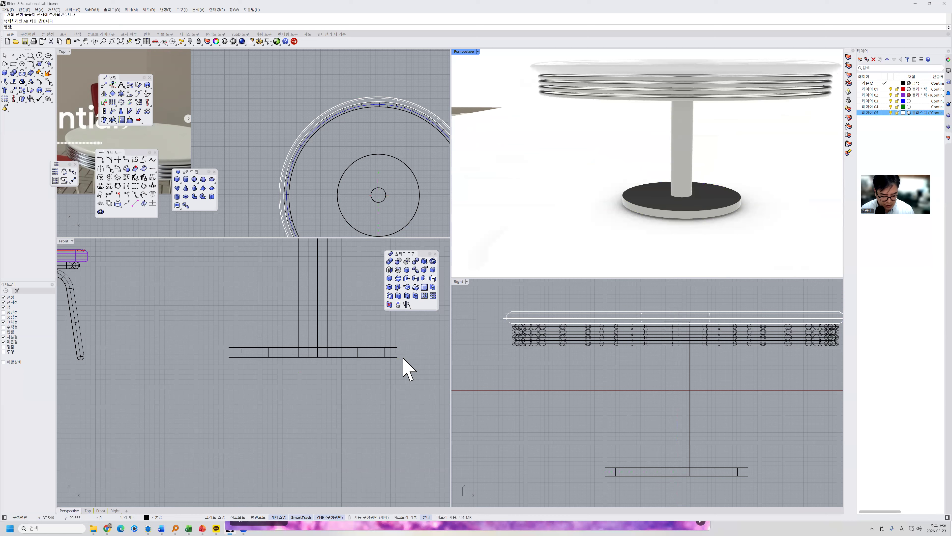
Step: Scale the base disc's lower edge outward in the Top view to form a flared conical foot, and clear the selection
ctrl+shift+click(392, 360)
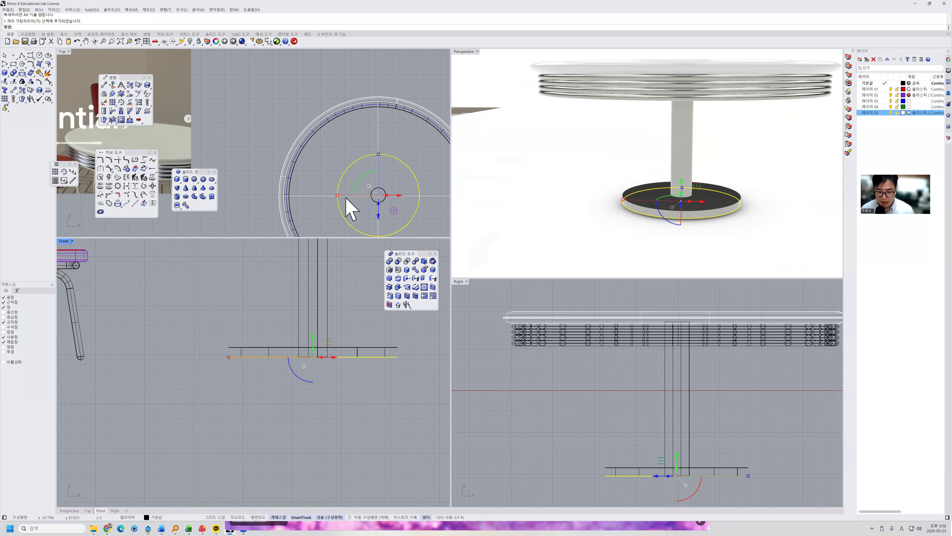
drag(337, 195, 313, 191)
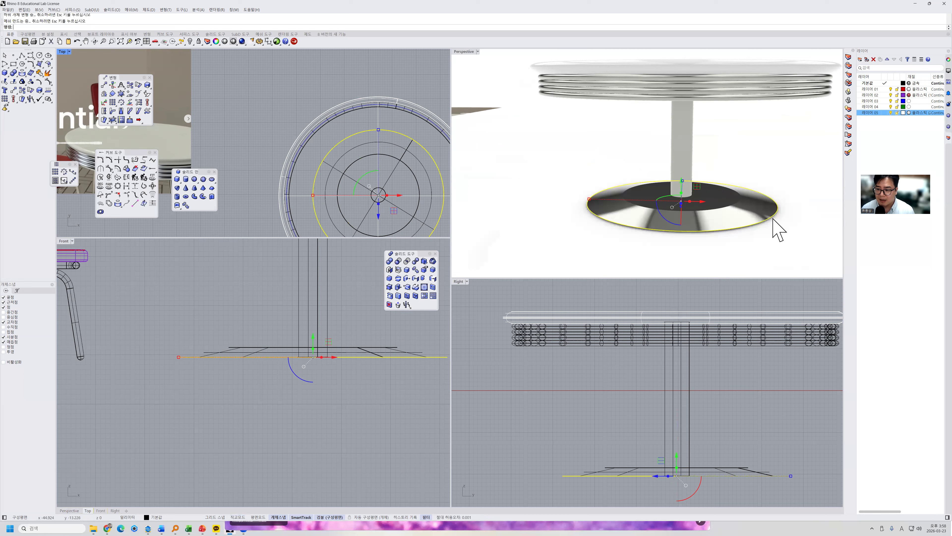
key(Escape)
mouse_move(731, 198)
right_down()
mouse_move(721, 188)
mouse_move(716, 197)
right_up()
scroll(715, 197, down, 4)
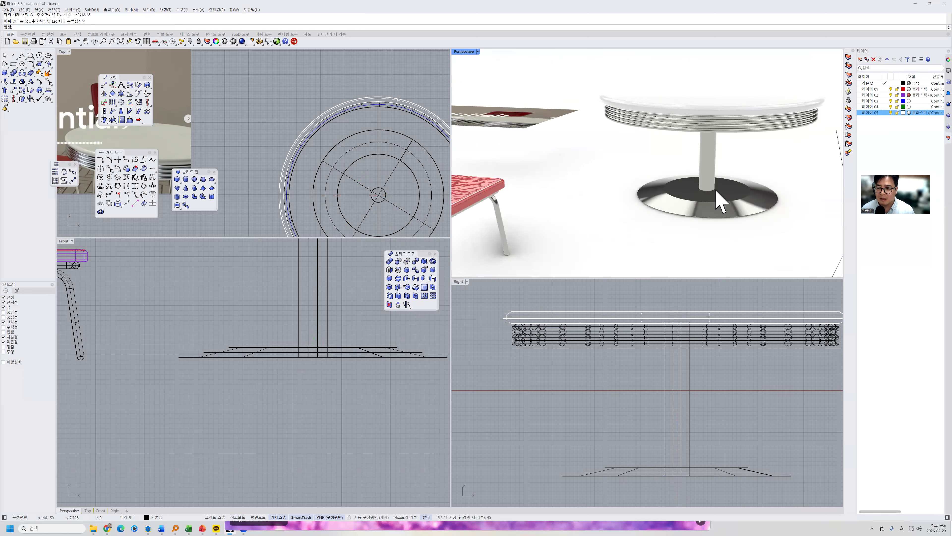
Step: Examine the table's column and flared base from several angles in the Perspective view
click(689, 184)
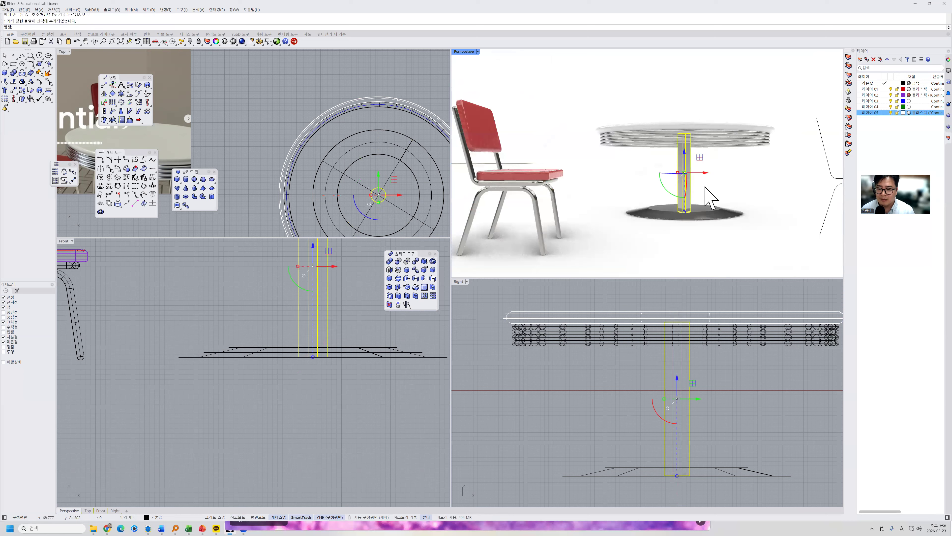
right_drag(710, 197, 738, 187)
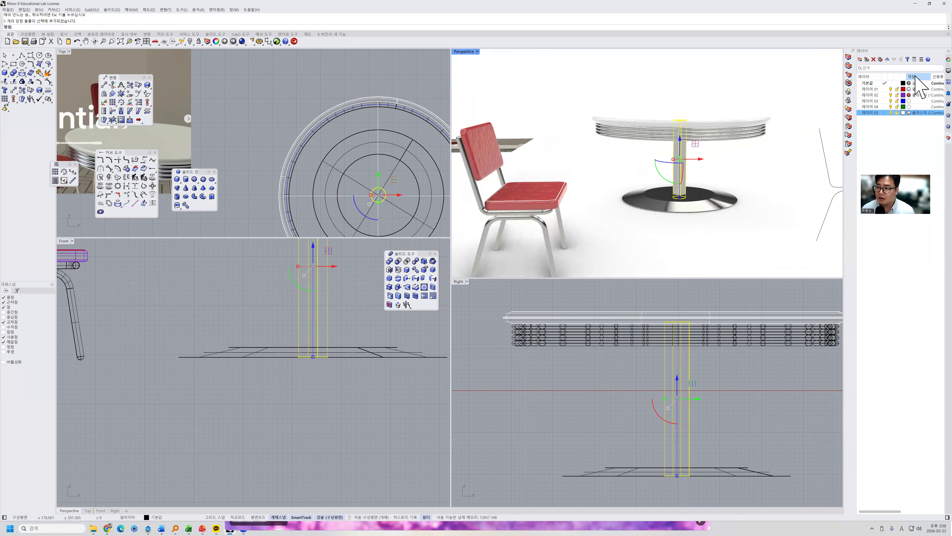
click(748, 177)
click(719, 205)
click(750, 178)
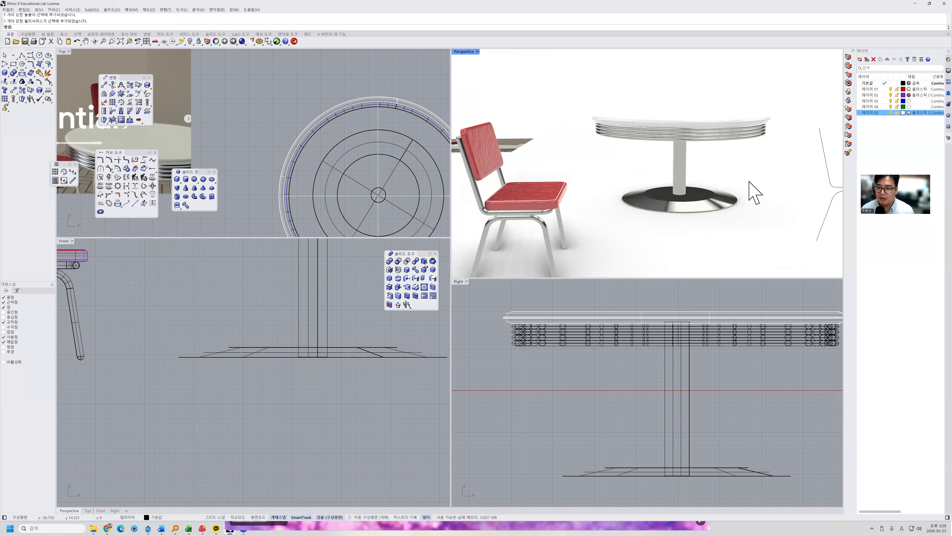
scroll(686, 161, up, 2)
scroll(683, 193, up, 1)
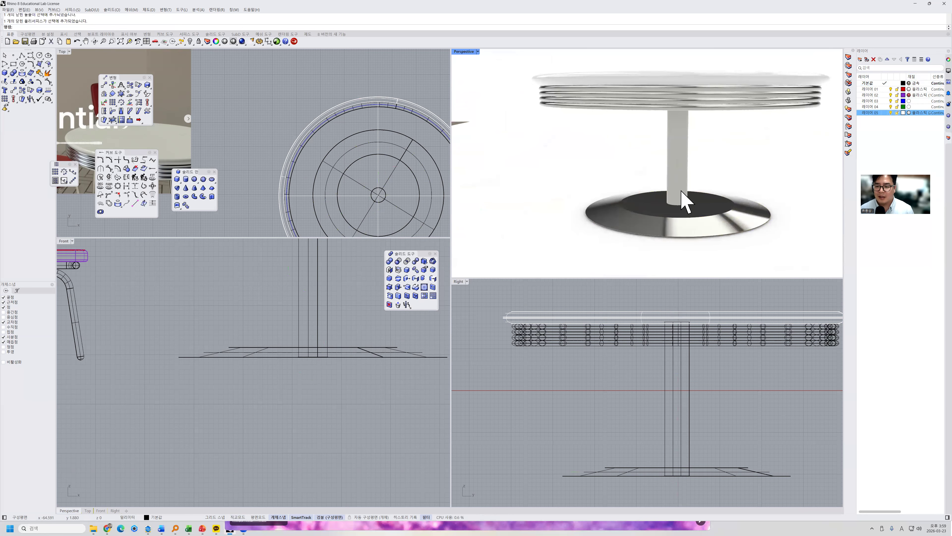
scroll(685, 208, up, 2)
click(680, 204)
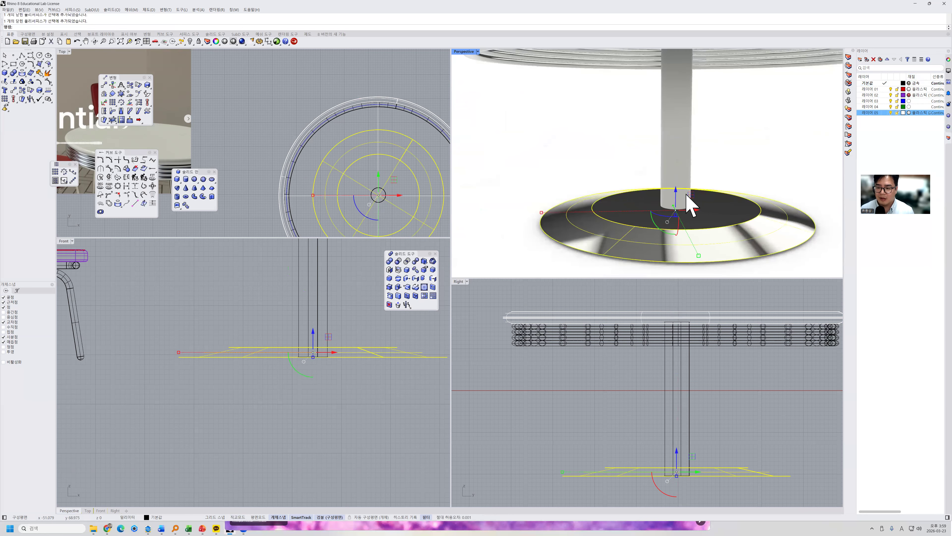
right_drag(708, 203, 669, 214)
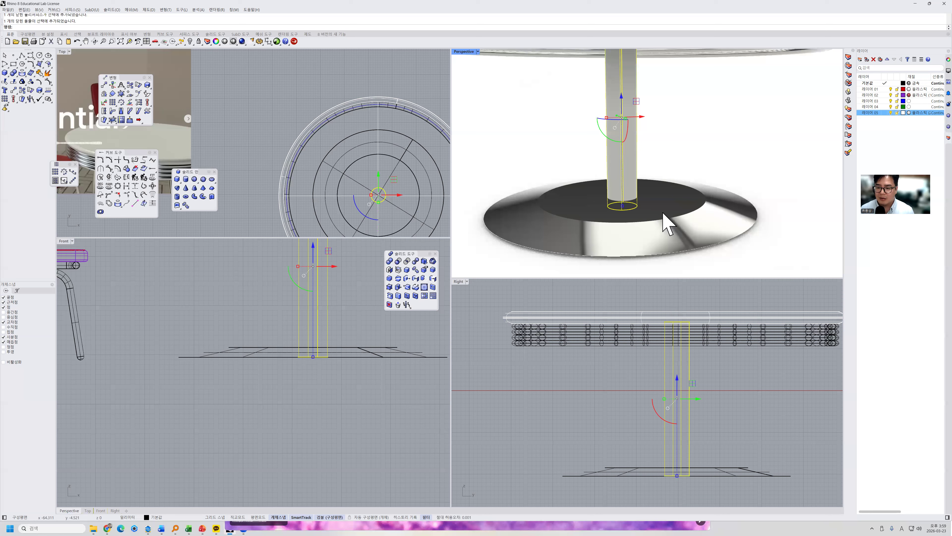
click(662, 213)
drag(624, 172, 632, 182)
key(ctrl+z)
key(Escape)
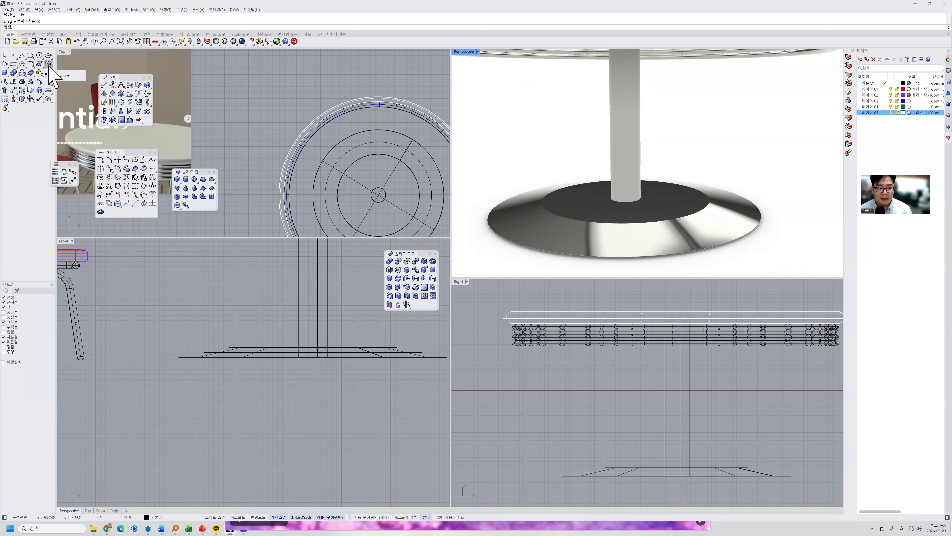
Step: Start a surface fillet between the table column's side and the flat upper face of the flared base
key(ctrl)
key(ctrl)
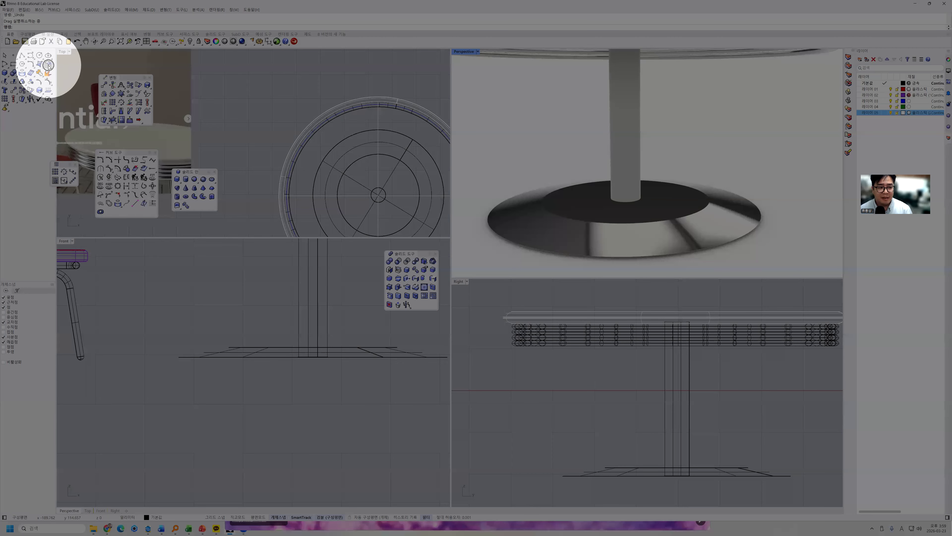
click(48, 65)
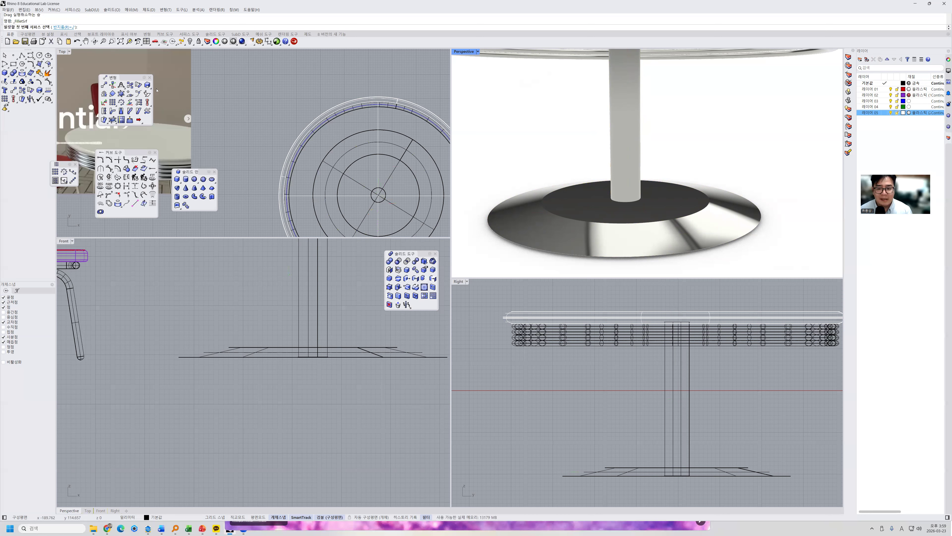
scroll(325, 353, up, 8)
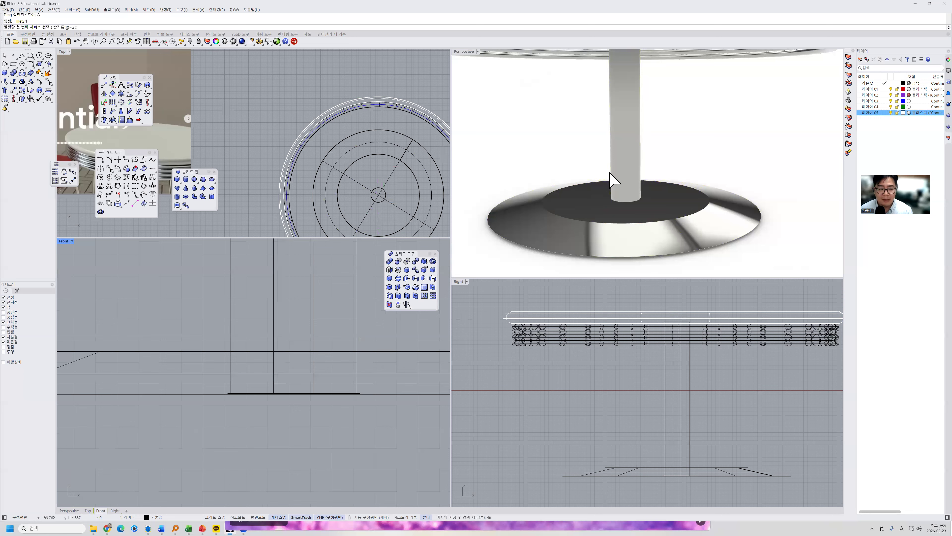
click(629, 179)
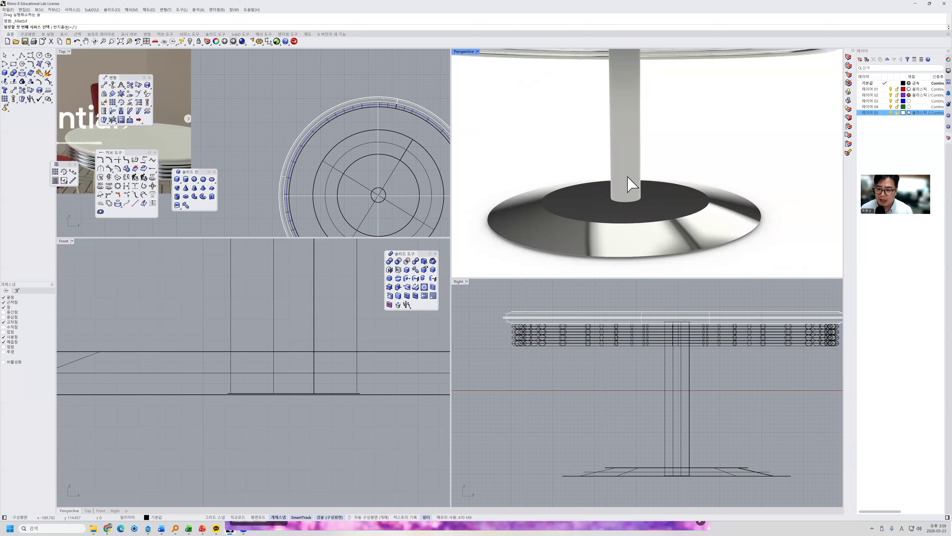
click(636, 178)
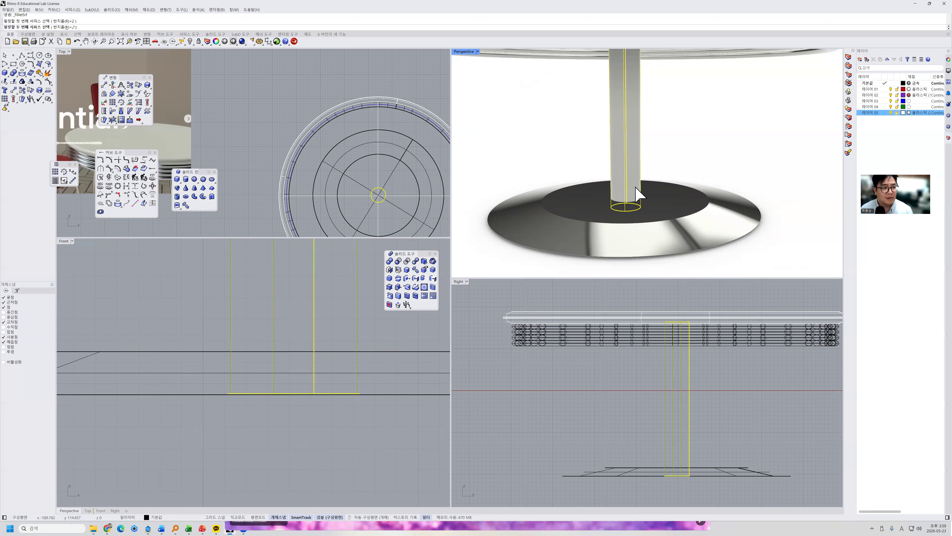
click(664, 202)
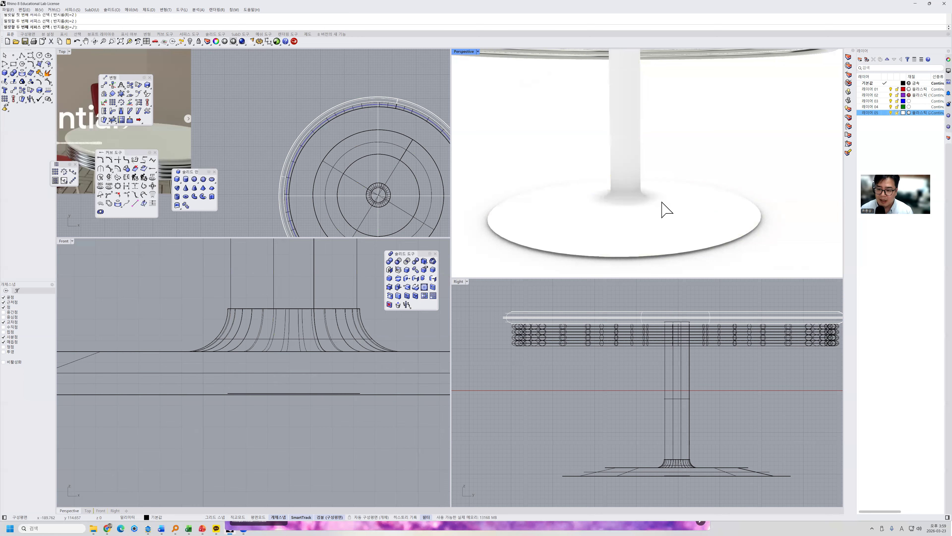
Step: Set the radius of the column-to-base fillet to 12.4 and apply it
scroll(645, 199, up, 3)
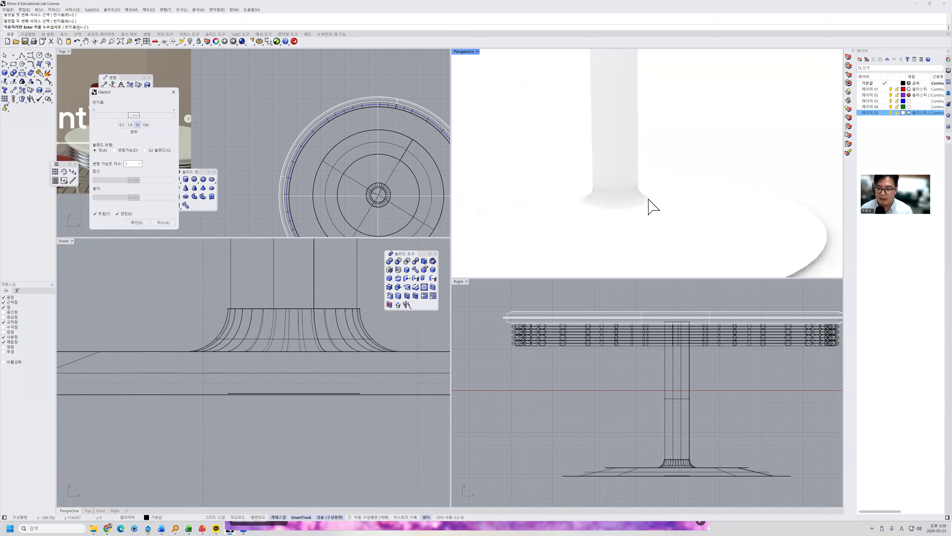
scroll(641, 196, down, 5)
right_drag(641, 196, 644, 190)
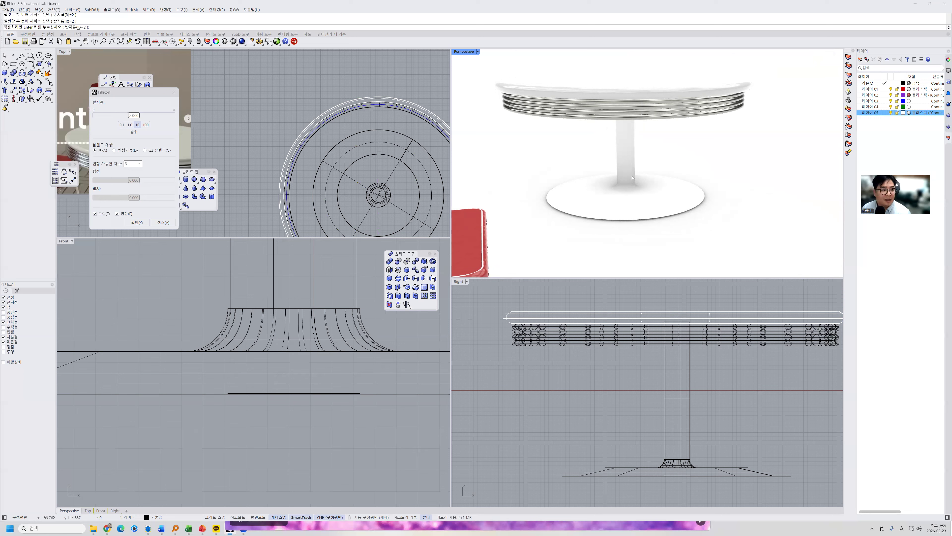
drag(134, 115, 228, 132)
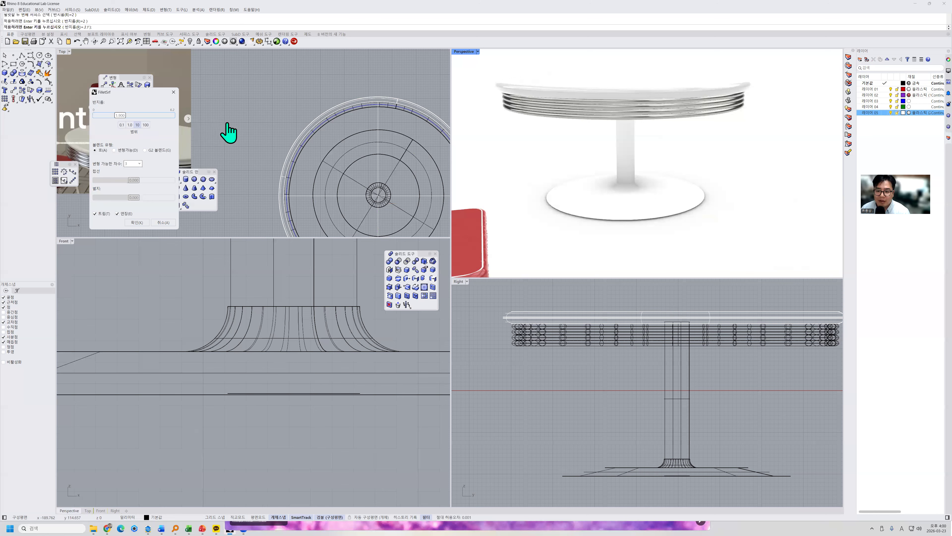
drag(127, 116, 174, 123)
click(139, 222)
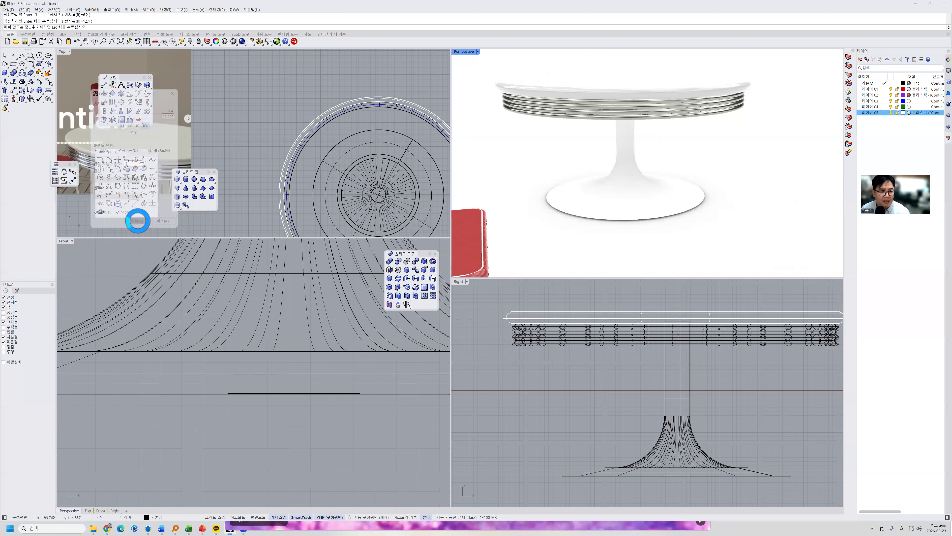
Step: Group the table's column, fillet surface and flared base, and clear the selection
scroll(693, 174, down, 3)
mouse_move(693, 174)
right_down()
mouse_move(679, 162)
mouse_move(695, 172)
right_up()
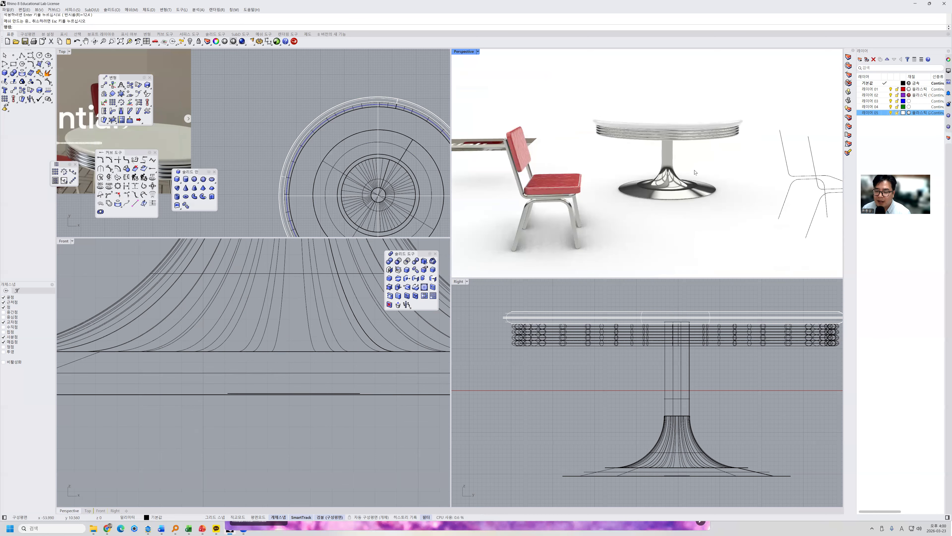
click(680, 184)
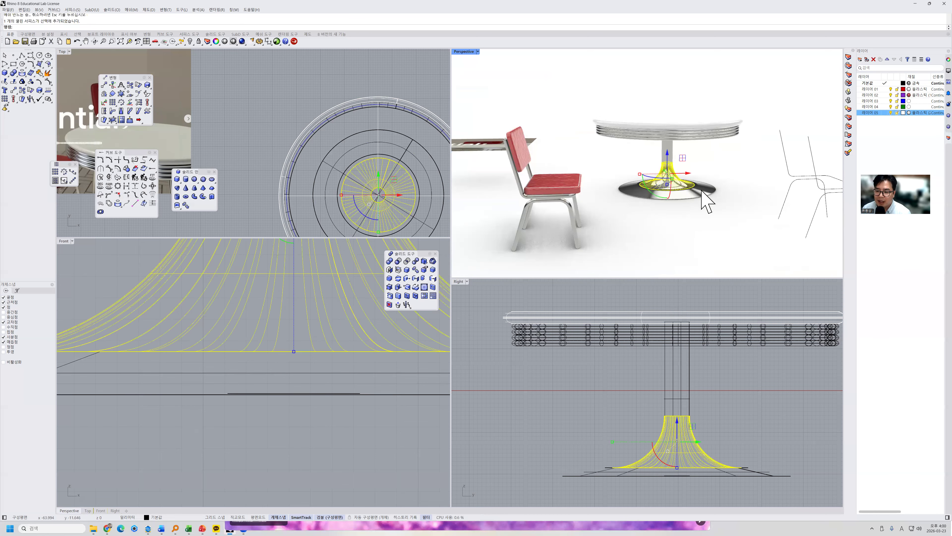
click(702, 190)
click(672, 156)
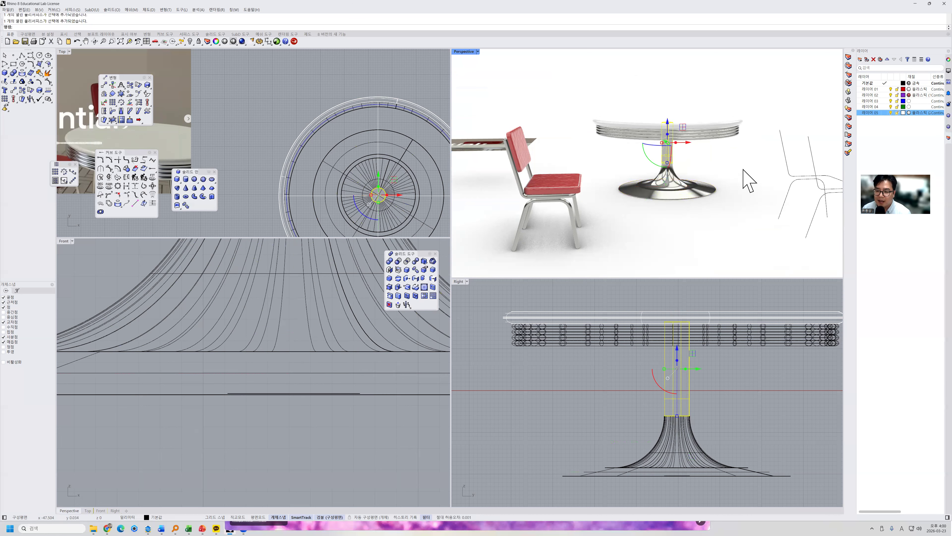
drag(724, 213, 639, 184)
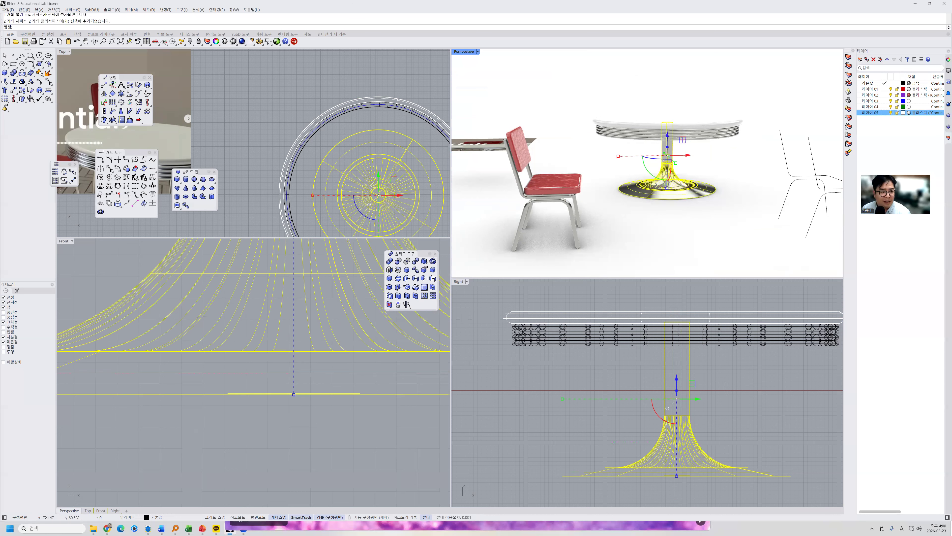
key(ctrl+g)
key(Escape)
Step: Group the tabletop, metal rings and pedestal into one complete table
right_drag(715, 191, 719, 153)
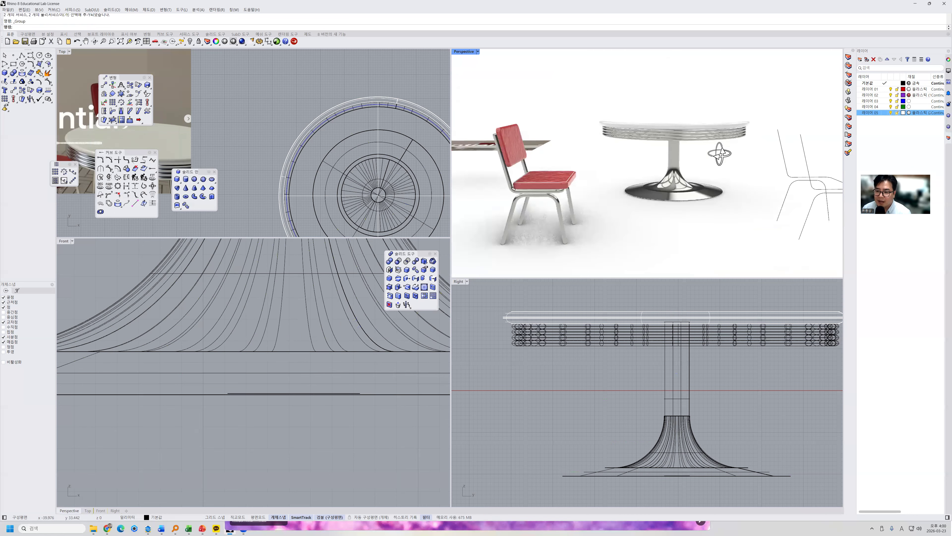
drag(754, 232, 588, 51)
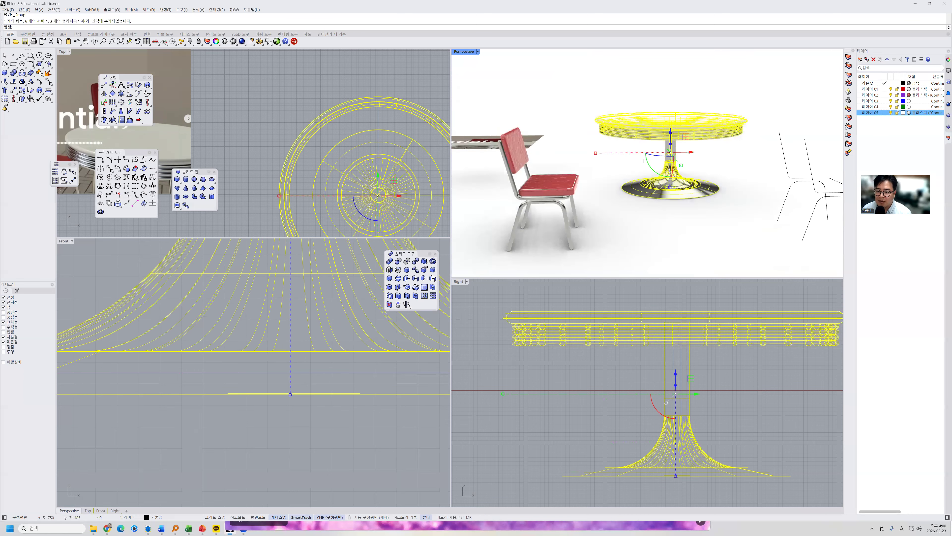
key(ctrl+g)
click(685, 114)
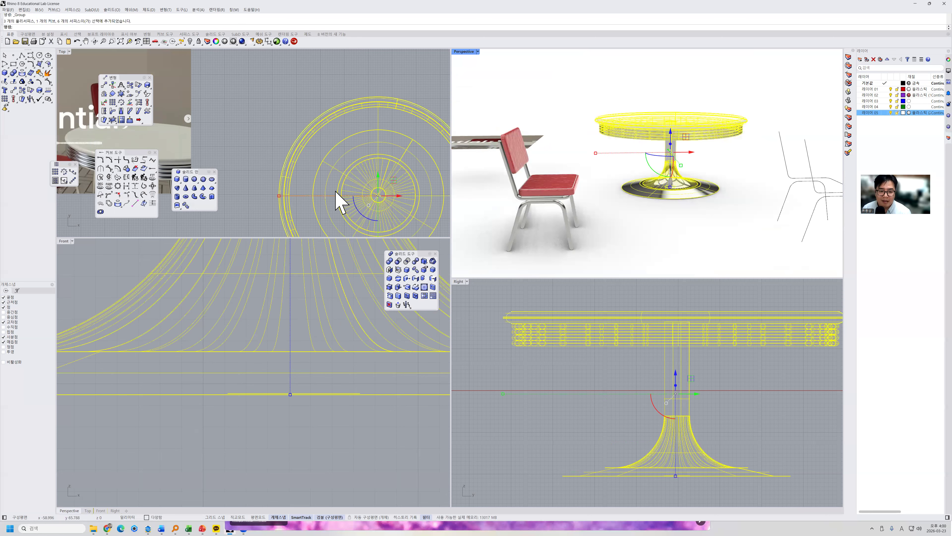
Step: Delete the leftover construction curves beside the chair in the Top view
scroll(333, 185, down, 2)
right_drag(392, 198, 394, 198)
scroll(363, 182, down, 3)
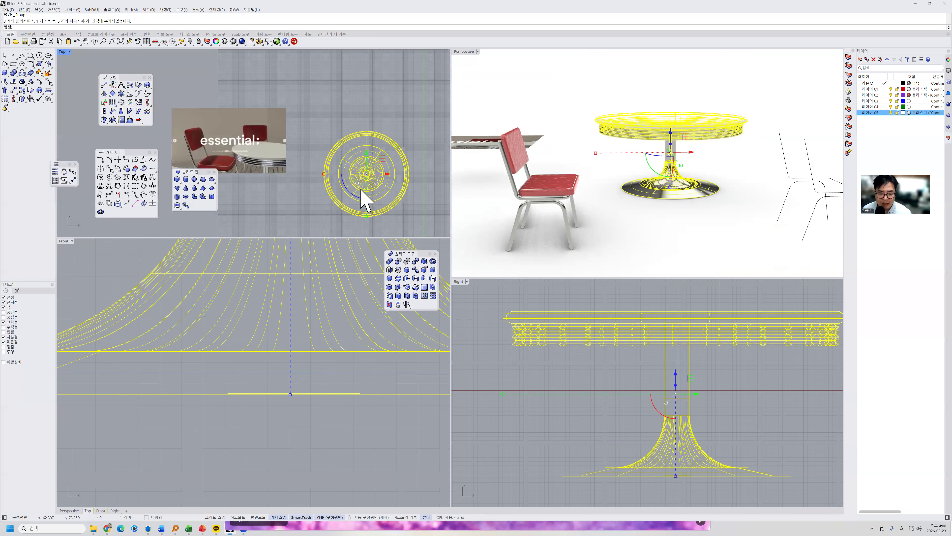
scroll(358, 183, down, 4)
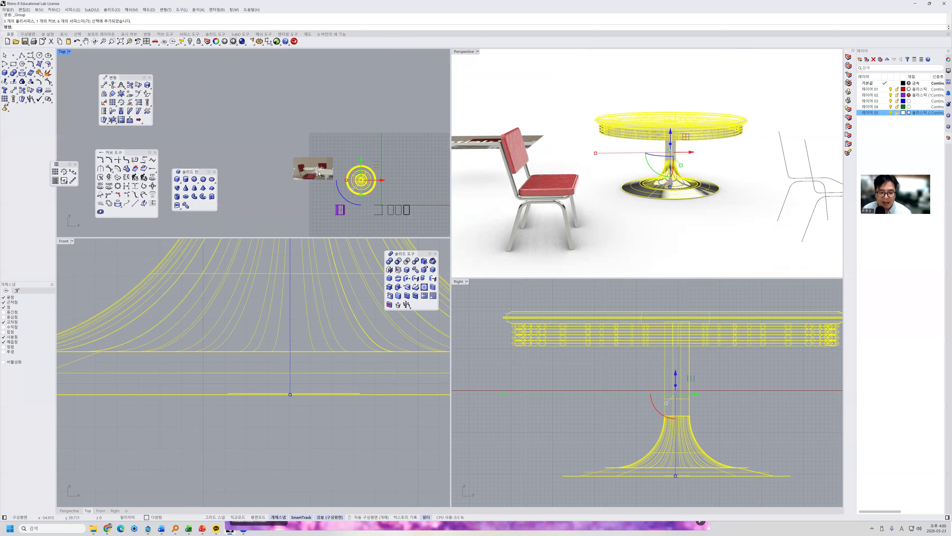
right_drag(361, 191, 310, 165)
drag(371, 200, 318, 173)
key(Delete)
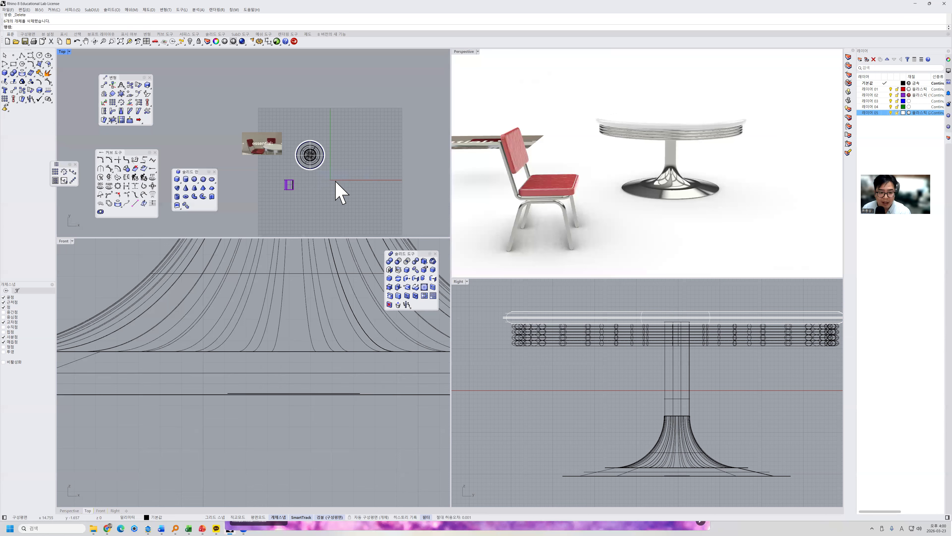
Step: Move the grouped table to the origin in the Top view
click(324, 169)
drag(325, 140, 303, 216)
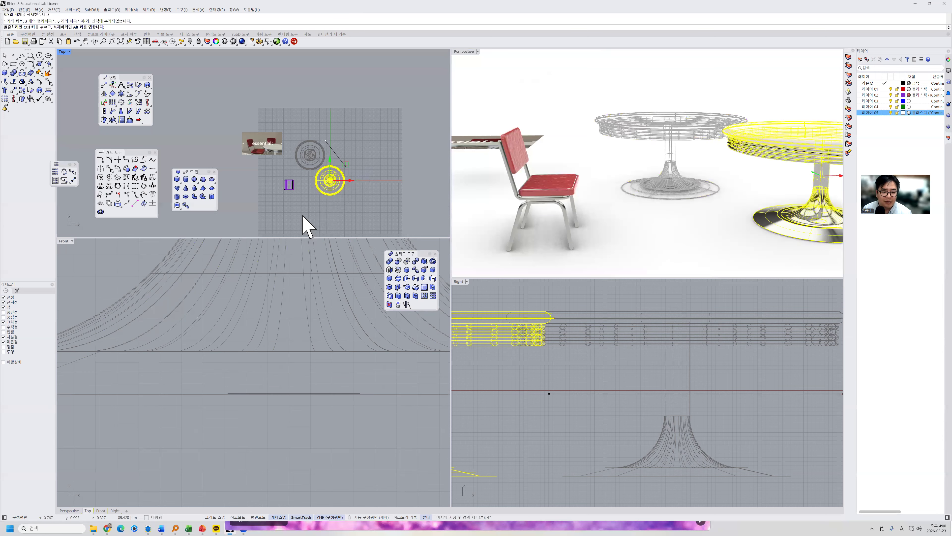
click(289, 184)
scroll(289, 185, up, 3)
drag(304, 168, 352, 164)
key(ctrl+c)
key(ctrl+v)
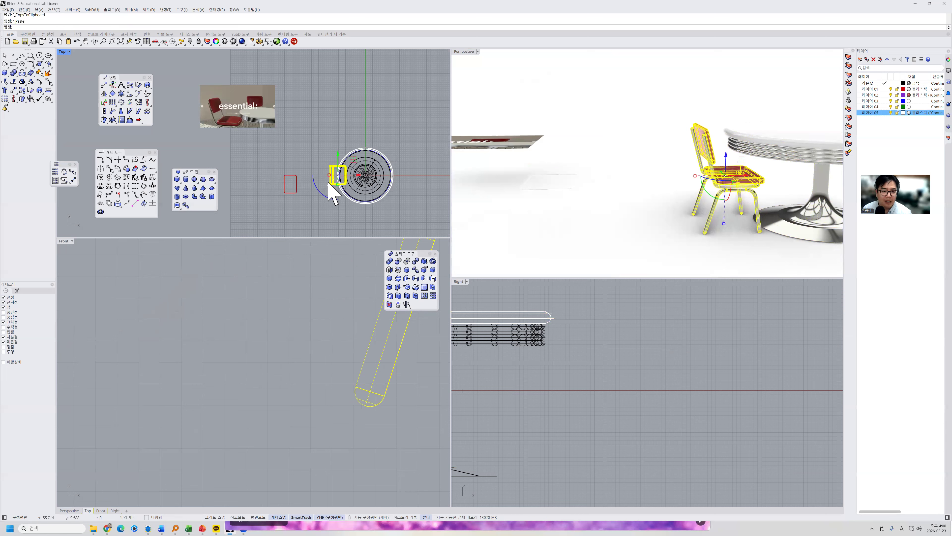
key(ctrl+z)
key(ctrl+z)
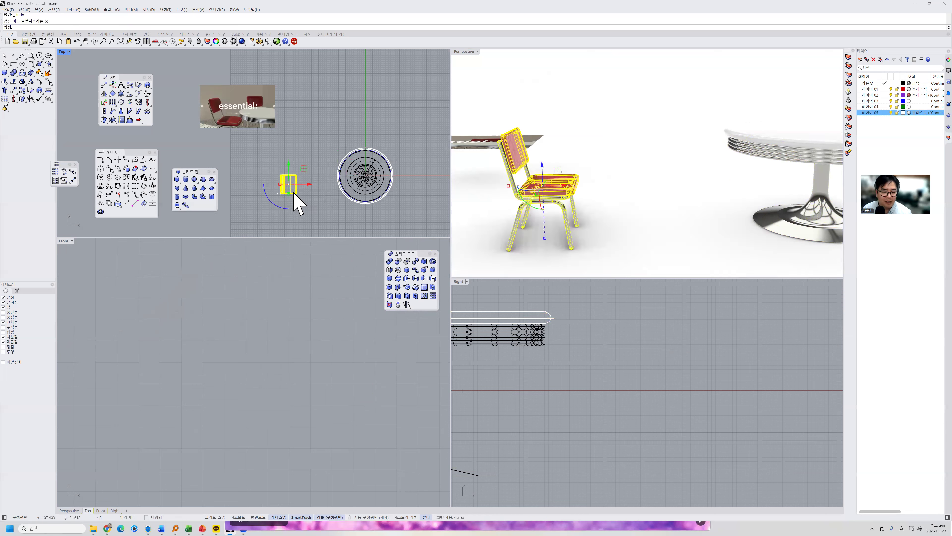
key(Escape)
Step: Group all parts of the chair, including seat, backrest and metal frame, and clear the selection
scroll(543, 197, up, 3)
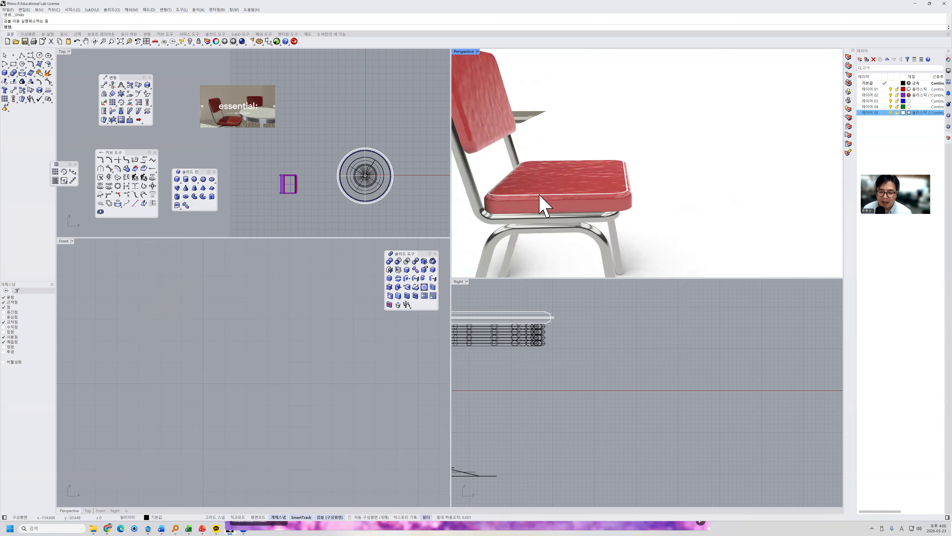
click(539, 195)
scroll(642, 212, down, 5)
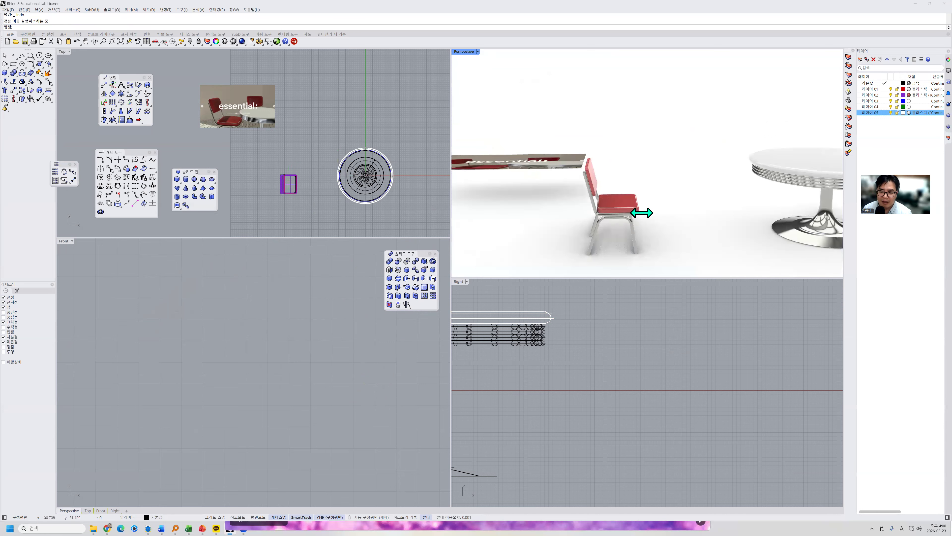
drag(593, 192, 577, 175)
key(ctrl+g)
click(665, 189)
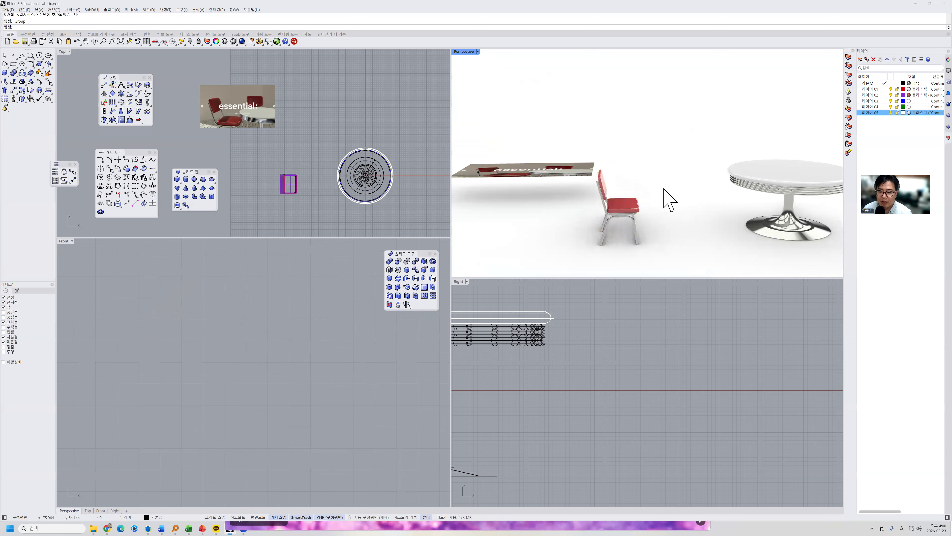
Step: Move the chair to the table's edge in the Top view and place a copy facing it on the opposite side
click(285, 188)
drag(304, 170, 379, 192)
key(ctrl+c)
key(ctrl+v)
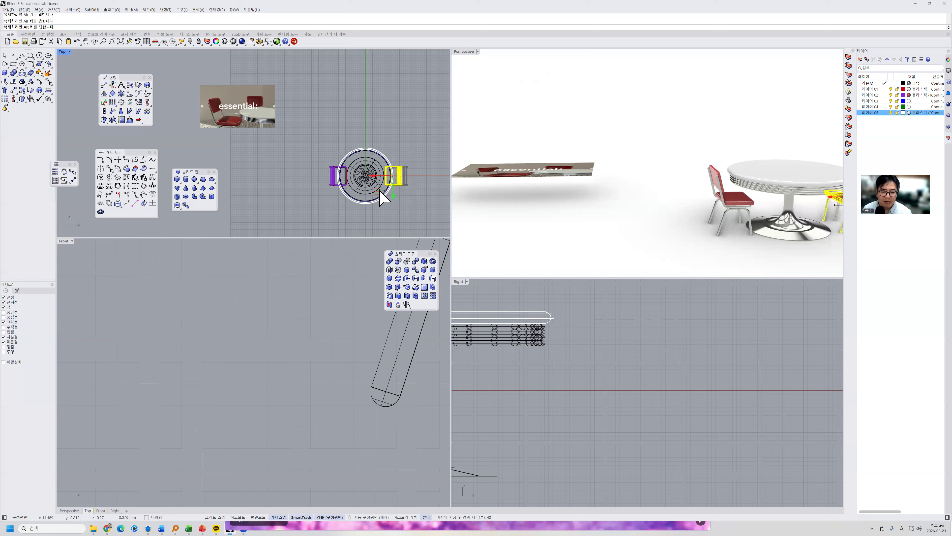
scroll(660, 213, down, 3)
shift+right_drag(656, 214, 602, 220)
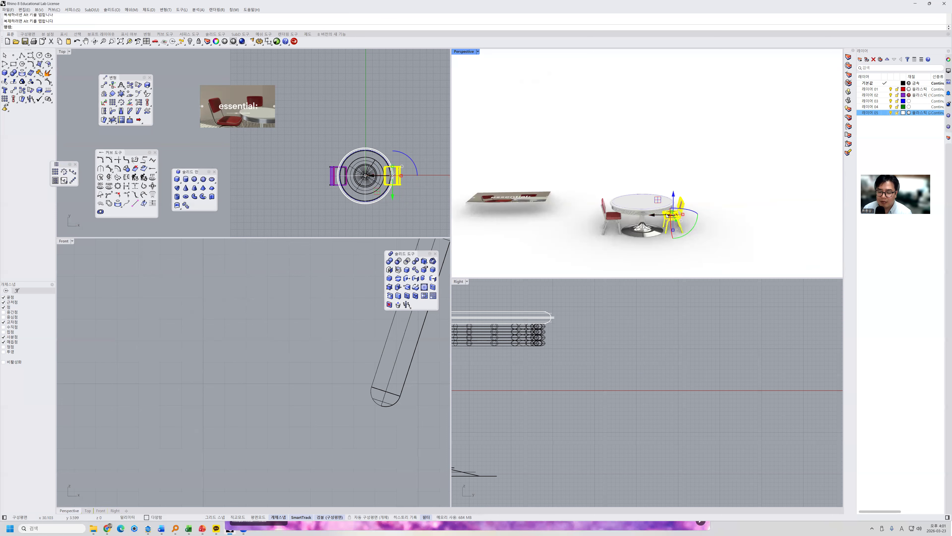
click(692, 211)
click(707, 218)
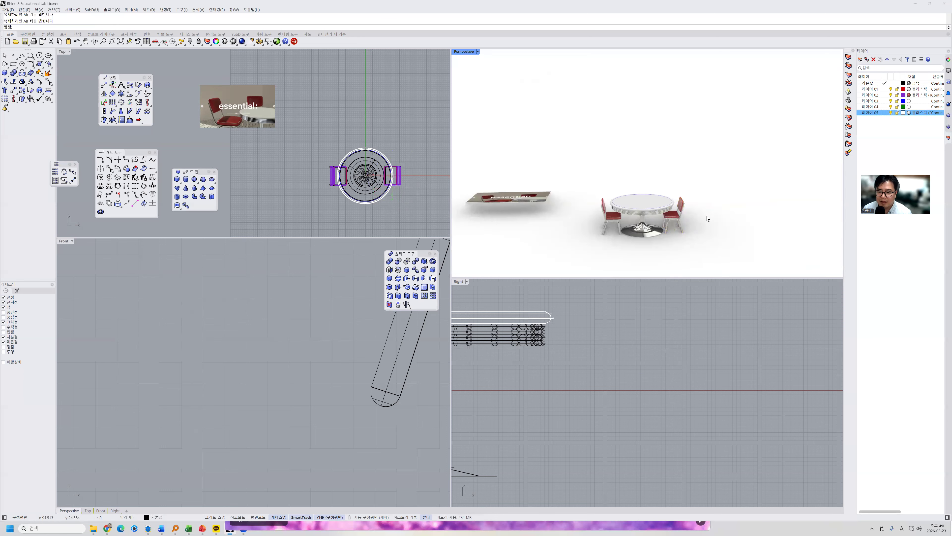
Step: Copy the two facing chairs and rotate the copies a quarter turn about the table's centre, making four seats
click(681, 226)
shift+click(618, 227)
key(ctrl+c)
key(ctrl+v)
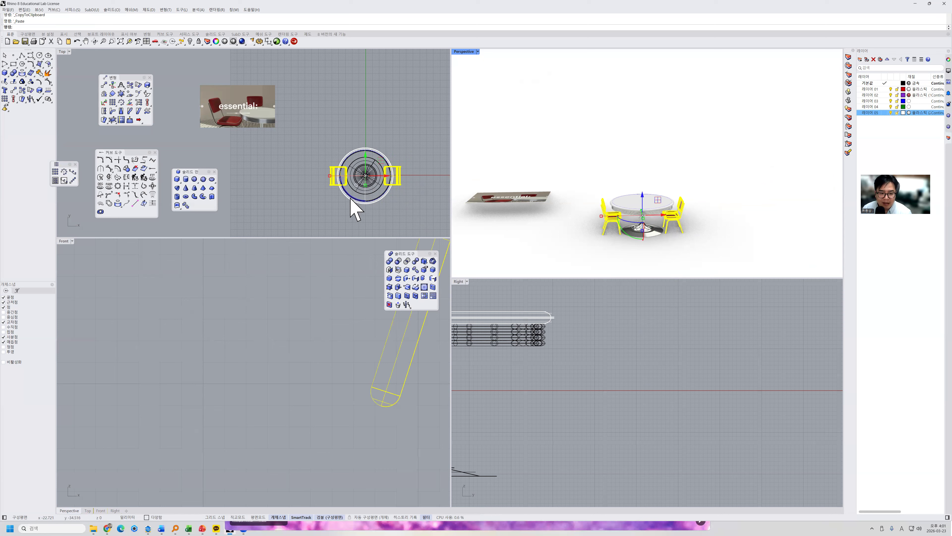
drag(352, 198, 380, 171)
click(622, 236)
Step: Rotate the two side chairs on opposite sides of the table to slightly different angles in the Top view
mouse_move(696, 233)
right_down()
mouse_move(624, 240)
mouse_move(680, 238)
mouse_move(652, 233)
mouse_move(671, 236)
mouse_move(685, 214)
mouse_move(631, 223)
mouse_move(697, 216)
right_up()
scroll(649, 232, up, 3)
scroll(683, 212, up, 2)
click(732, 192)
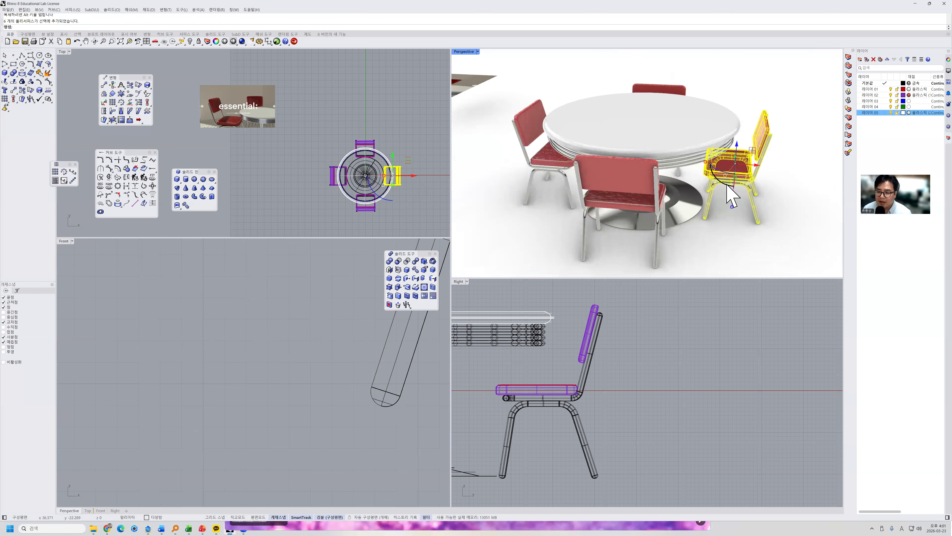
scroll(386, 204, up, 3)
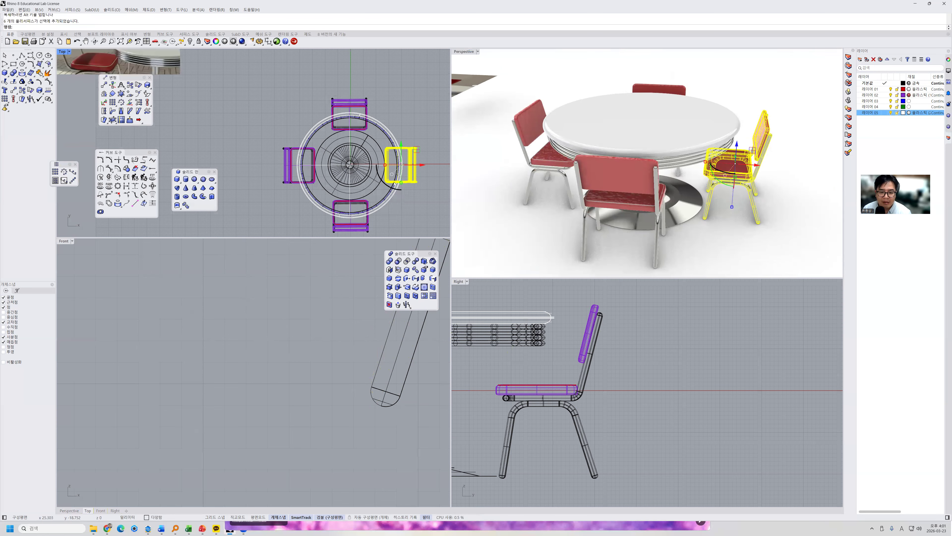
scroll(383, 187, up, 2)
drag(392, 180, 398, 183)
click(531, 165)
drag(275, 185, 263, 181)
Step: Move the rear chair outward from the table in the Top view, turn the front chair slightly, and clear the selection
click(678, 89)
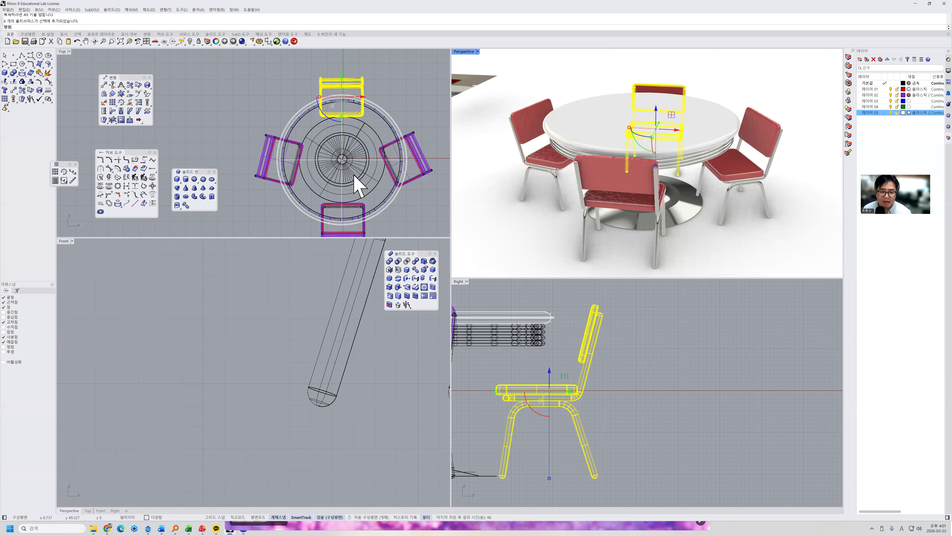
drag(347, 100, 345, 82)
click(364, 230)
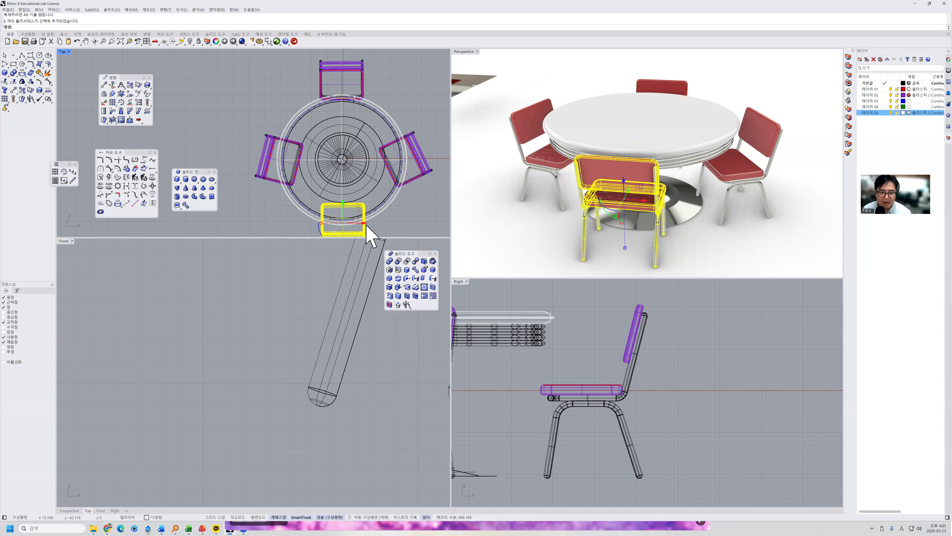
scroll(346, 219, down, 1)
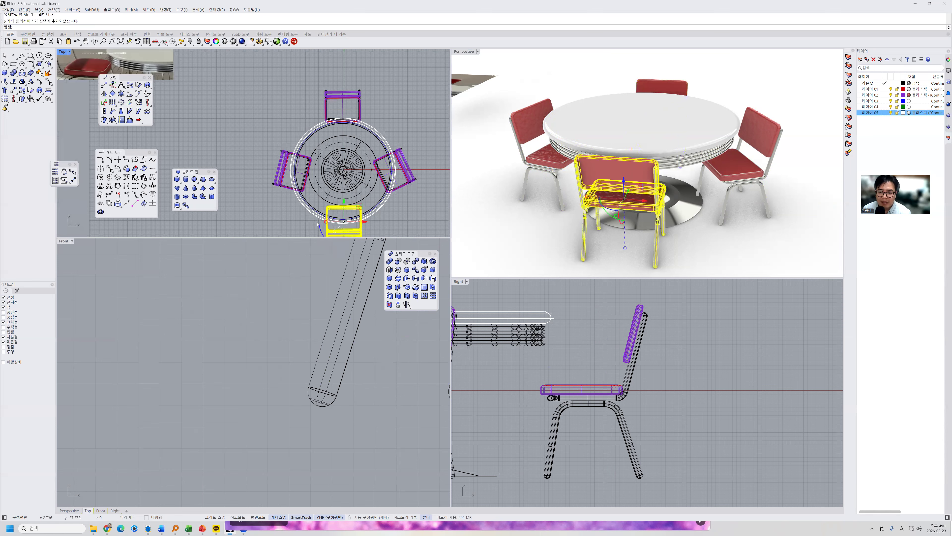
drag(317, 224, 320, 222)
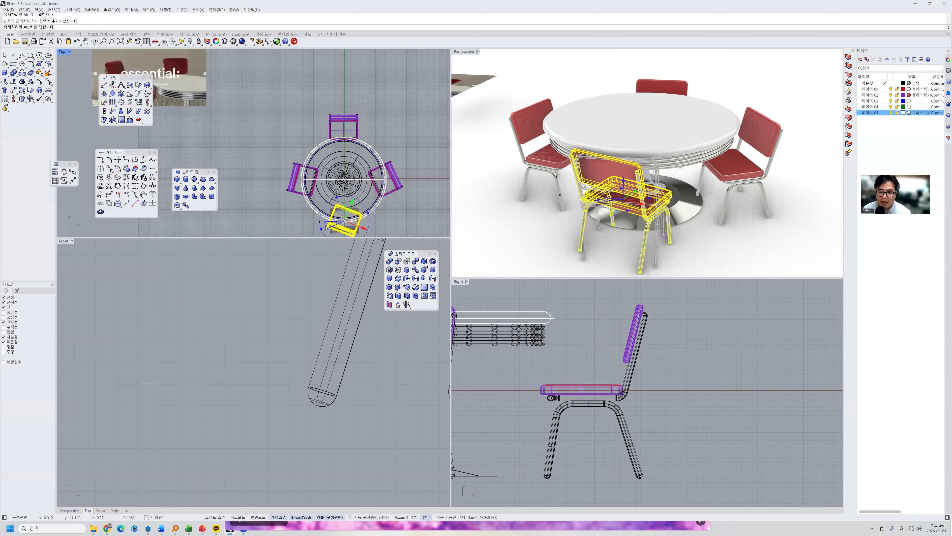
click(516, 206)
Step: Maximize the Perspective viewport and save the model as CHAIR AND TABLE.3dm, replacing the existing file
scroll(648, 195, down, 3)
mouse_move(644, 204)
right_down()
mouse_move(661, 213)
mouse_move(639, 203)
mouse_move(657, 206)
right_up()
scroll(657, 206, up, 3)
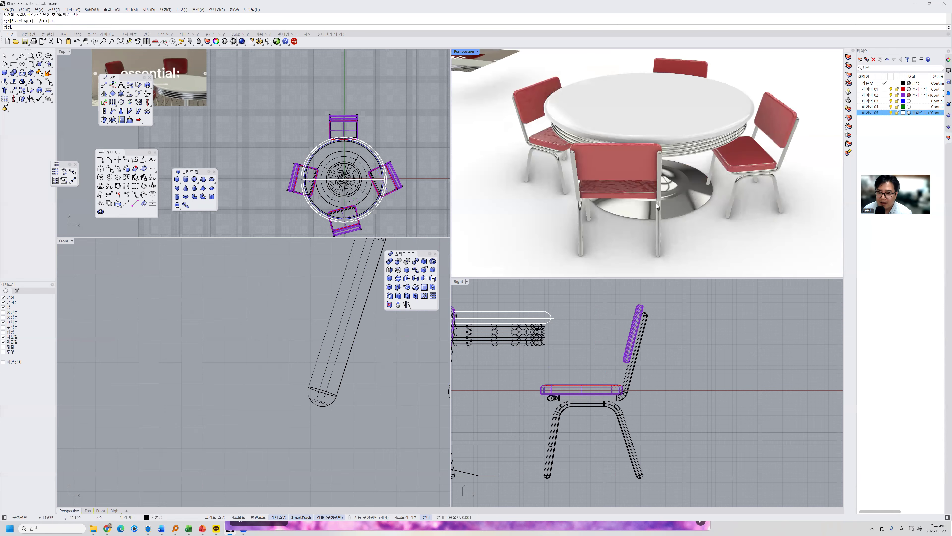
double_click(465, 52)
scroll(487, 240, down, 3)
key(ctrl+s)
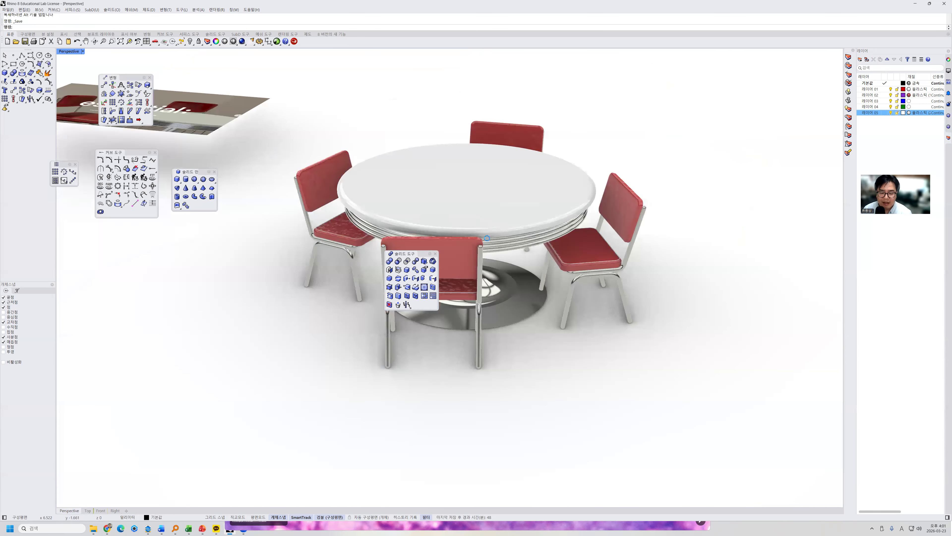
double_click(489, 225)
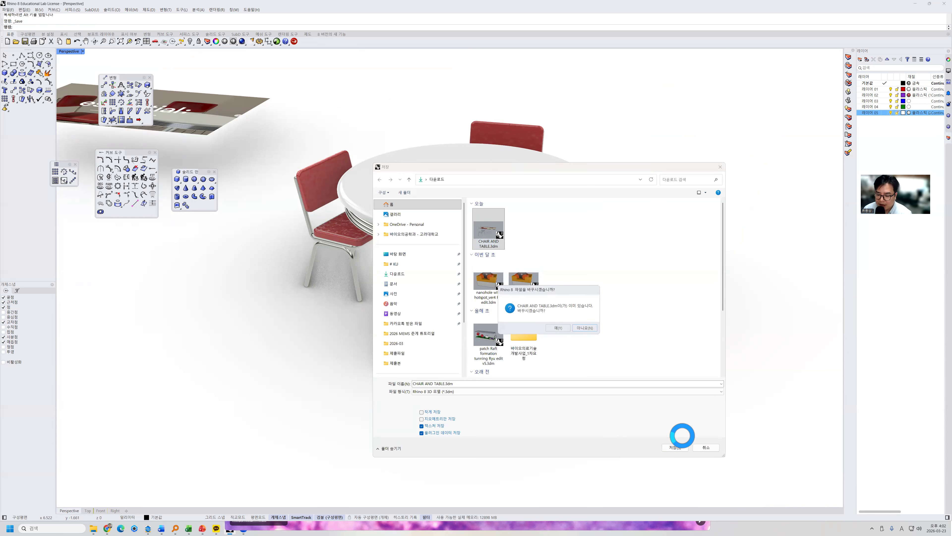
click(559, 327)
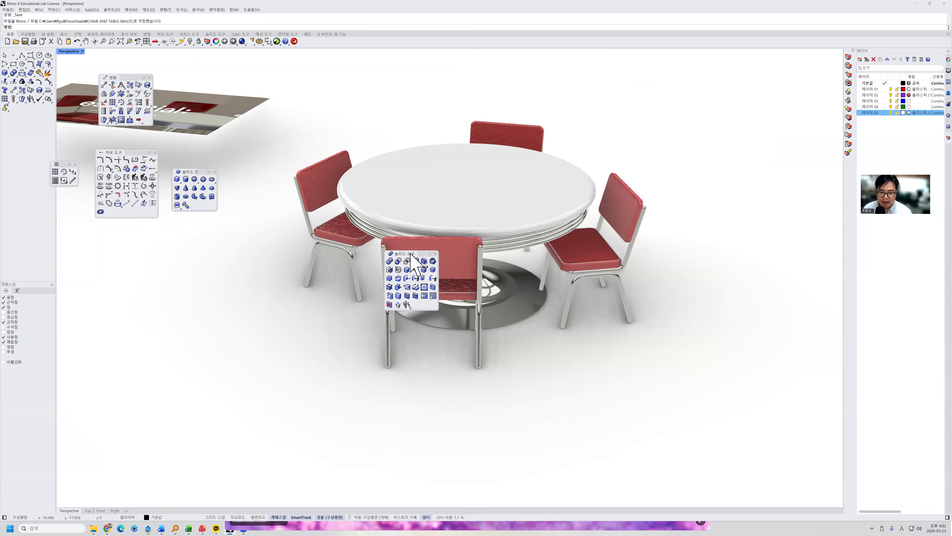
Step: Undo the accidental drag of the front chair, move the floating solid tools palette clear of the model, and deselect the chair
drag(446, 252, 262, 257)
key(ctrl+z)
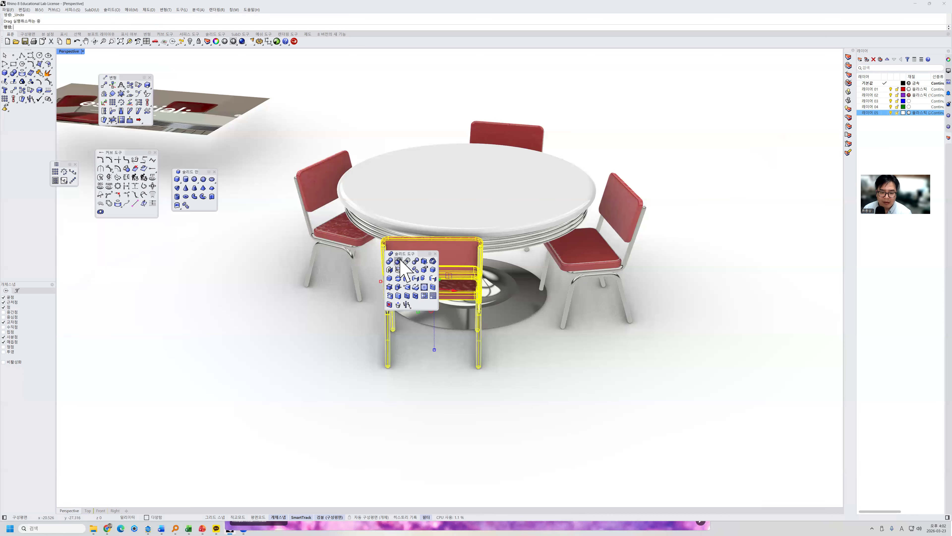
drag(421, 253, 145, 219)
click(229, 251)
right_drag(400, 277, 446, 325)
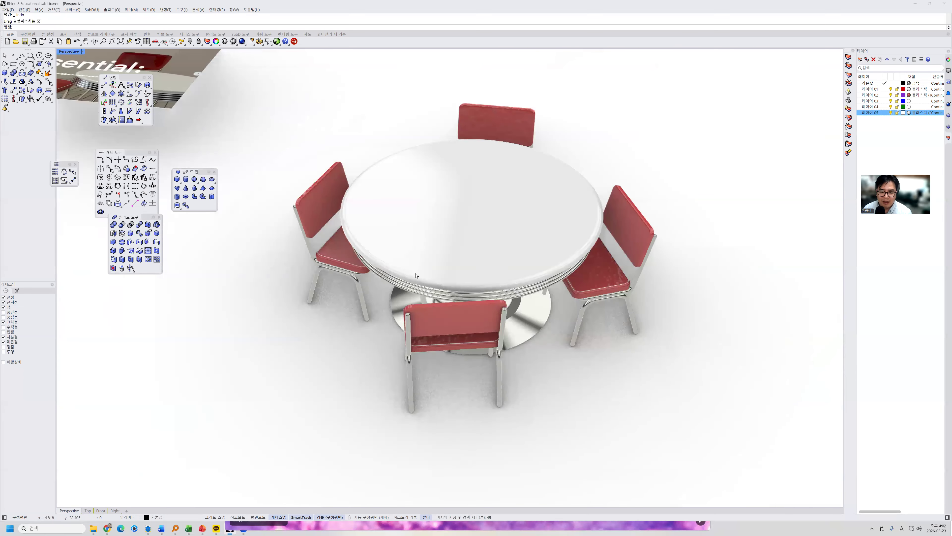
Step: Adjust the placement of the front chair and one side chair around the table in the Perspective view
click(448, 322)
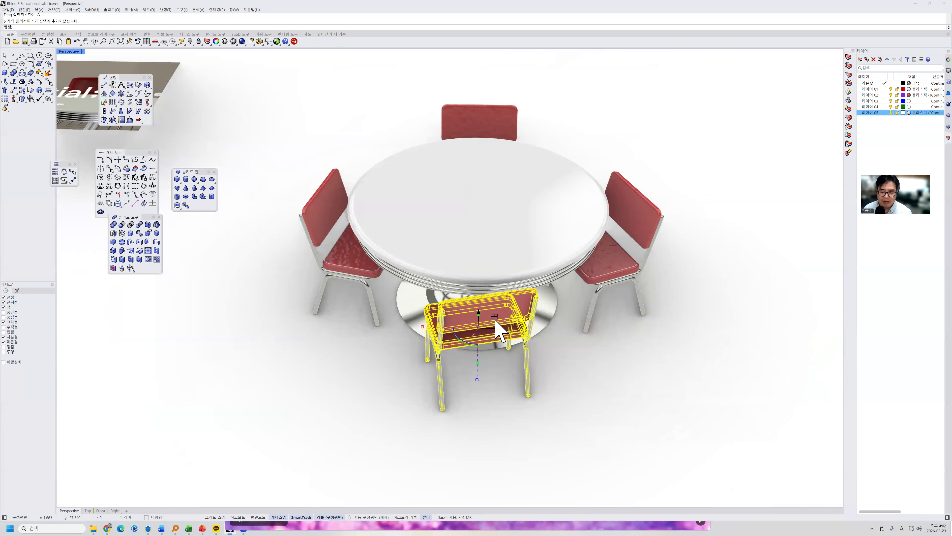
drag(496, 321, 525, 332)
click(398, 368)
right_drag(398, 369, 434, 346)
click(606, 221)
drag(612, 203, 611, 187)
Step: Capture a rectangular screen region containing the round table and all four chairs in the Perspective view
right_drag(594, 227, 533, 382)
scroll(539, 327, down, 2)
scroll(523, 356, down, 5)
scroll(544, 333, up, 3)
scroll(488, 377, up, 3)
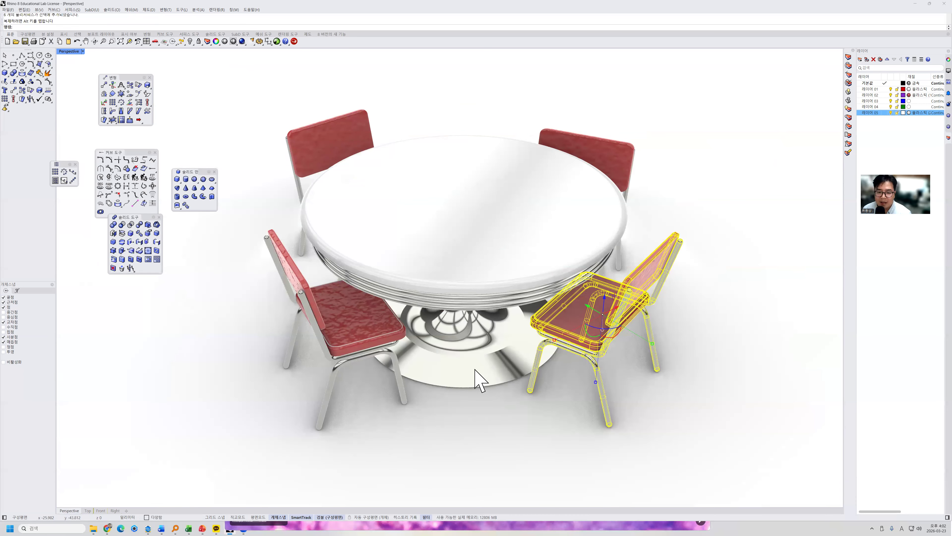
scroll(482, 386, down, 3)
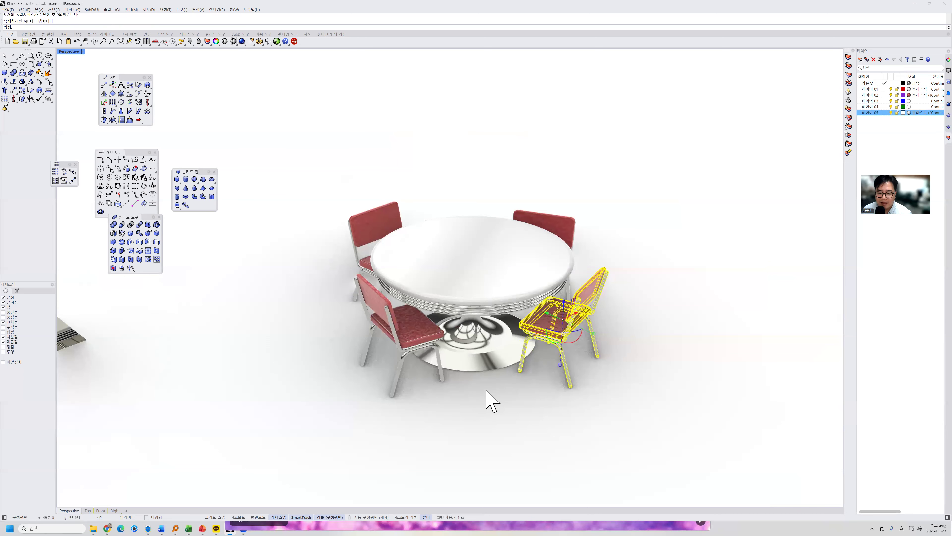
scroll(486, 390, up, 3)
right_drag(487, 377, 487, 420)
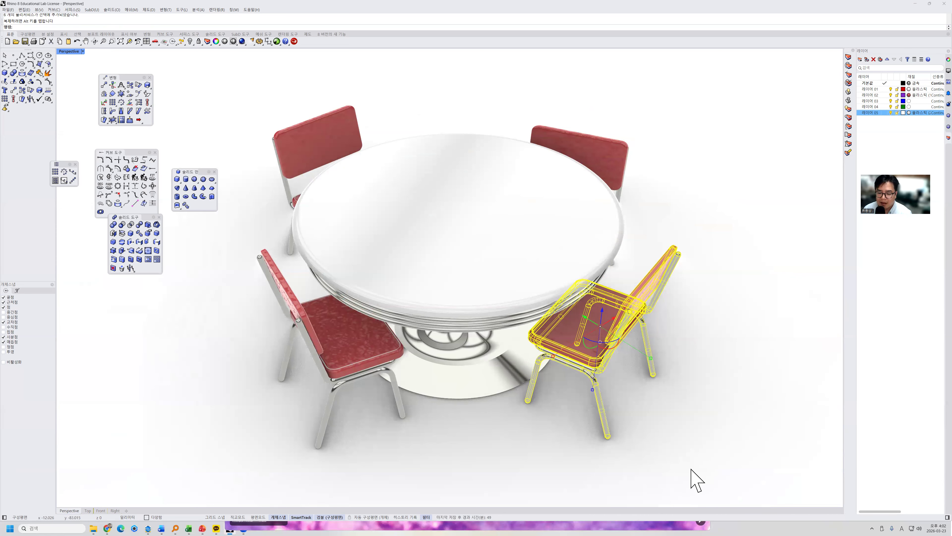
key(ctrl+shift+c)
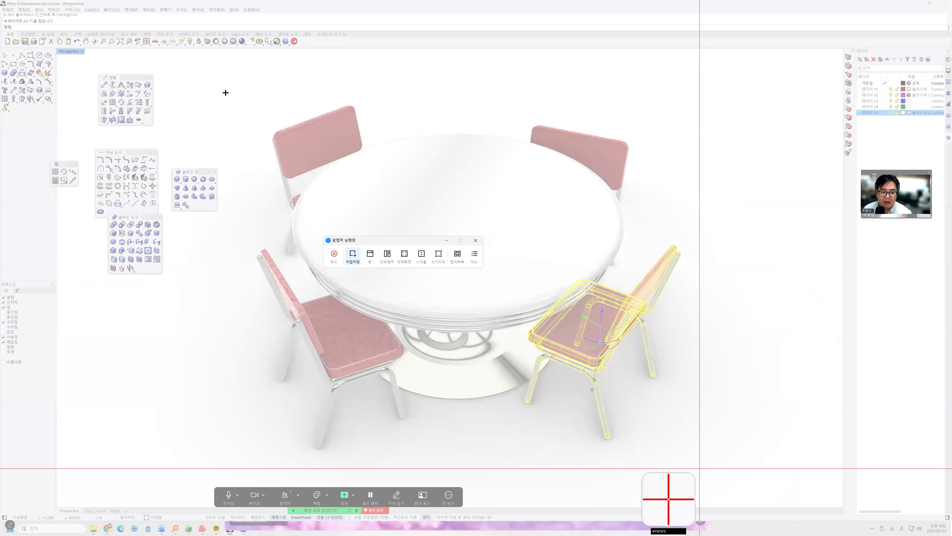
drag(699, 468, 227, 88)
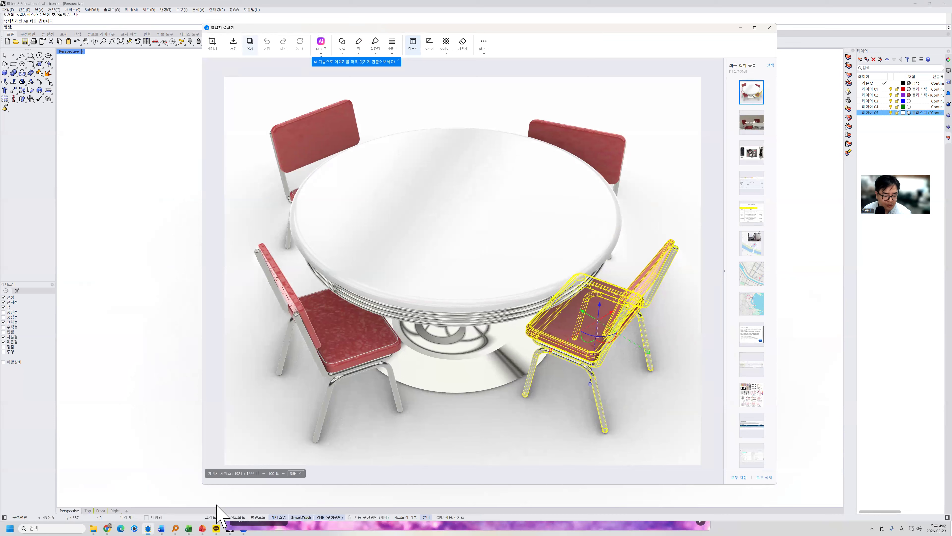
Step: Switch to the main KakaoTalk window, and close the screen-capture result window to return to the model
mouse_move(221, 506)
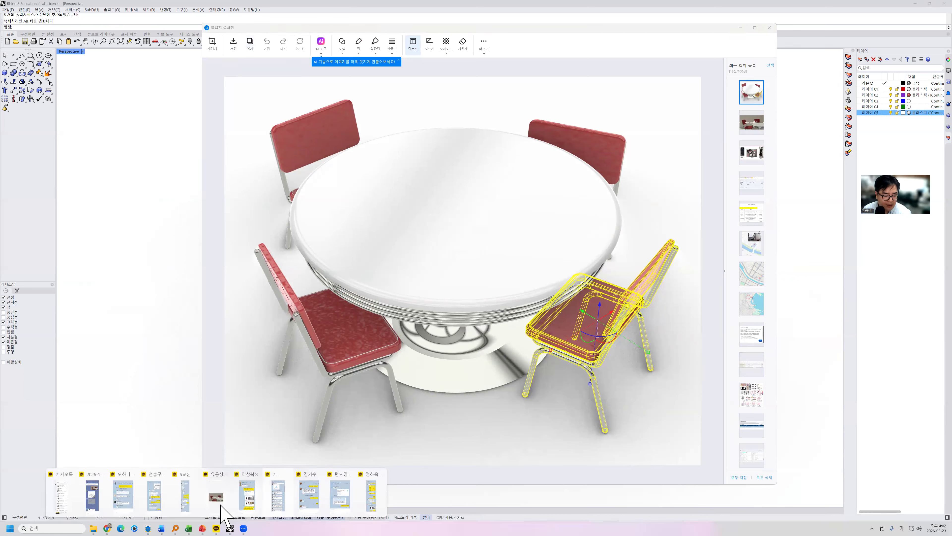
click(214, 499)
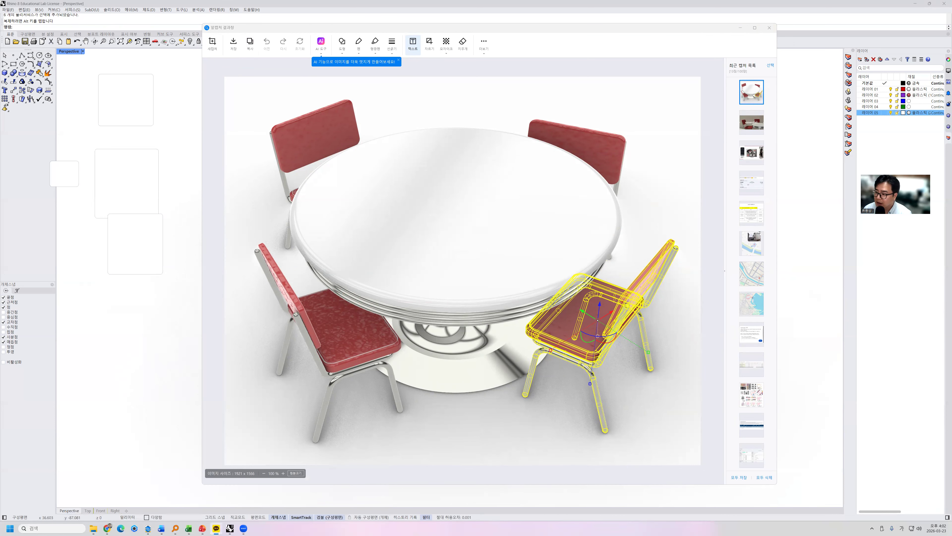
mouse_move(216, 525)
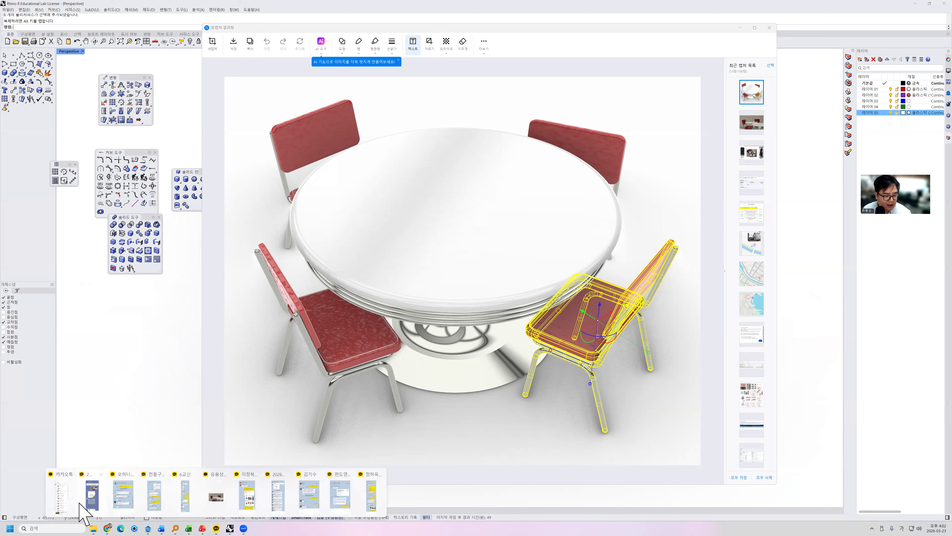
click(64, 497)
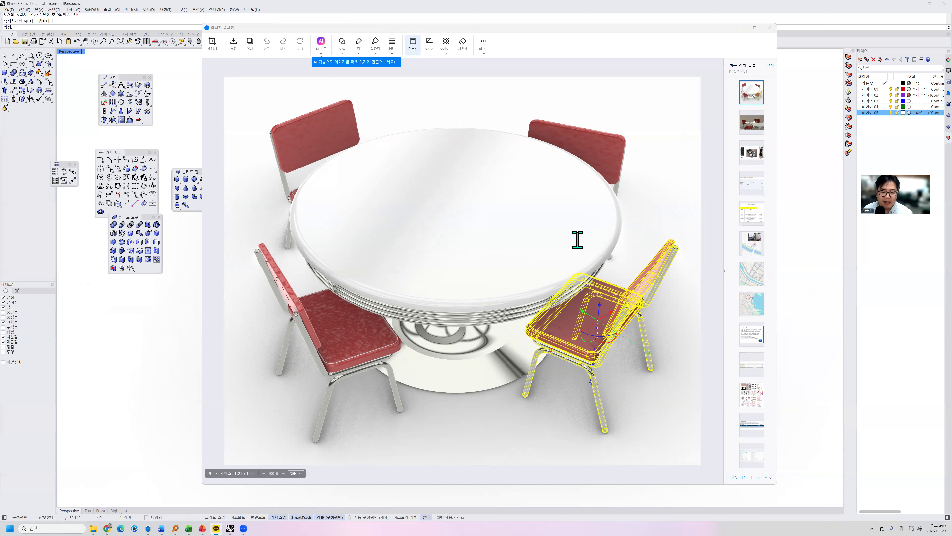
click(769, 28)
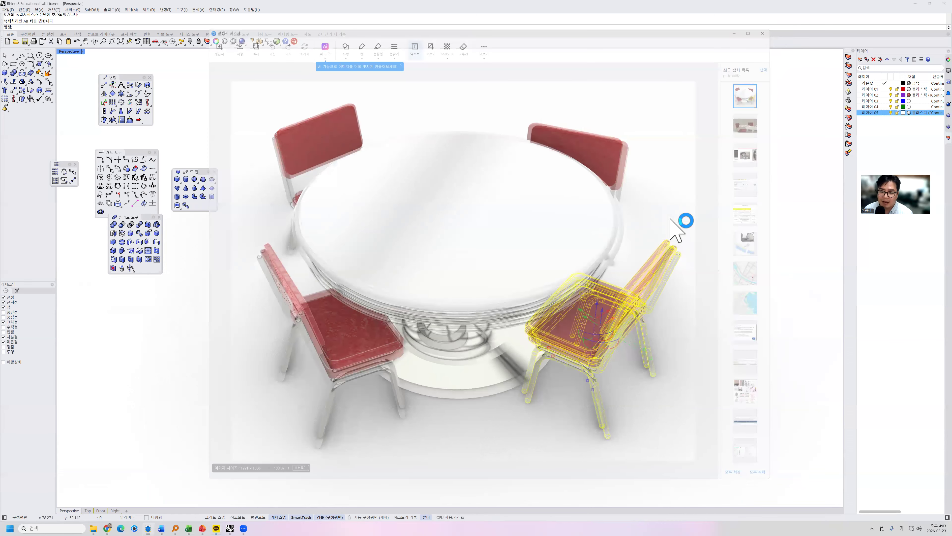